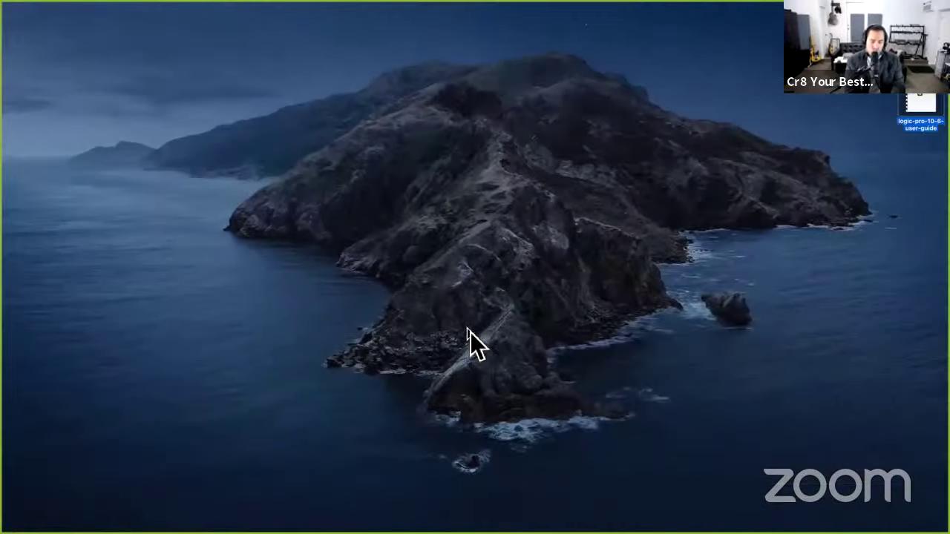
- Switch to Logic Pro, display the Dock's options for hiding it, and dismiss them
key("super+Tab")
key("super+Tab")
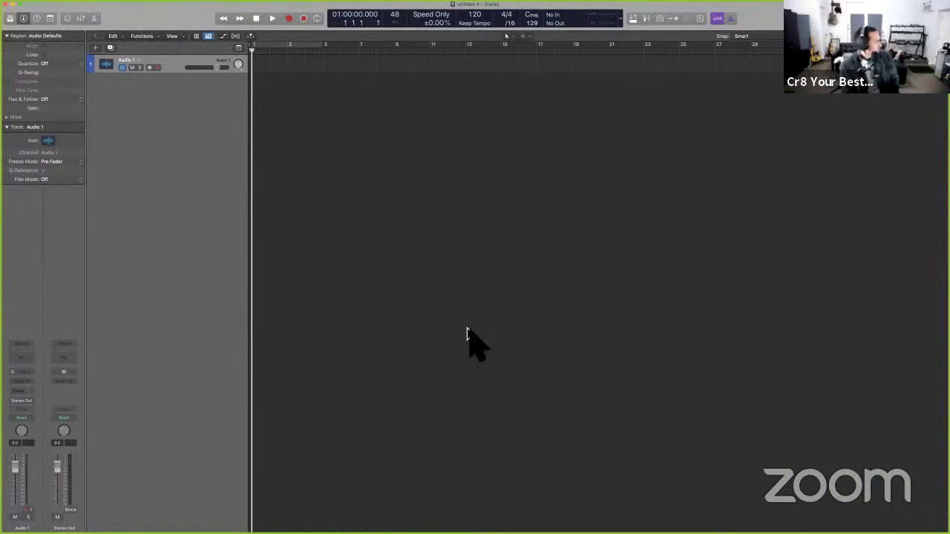
mouse_move(572, 531)
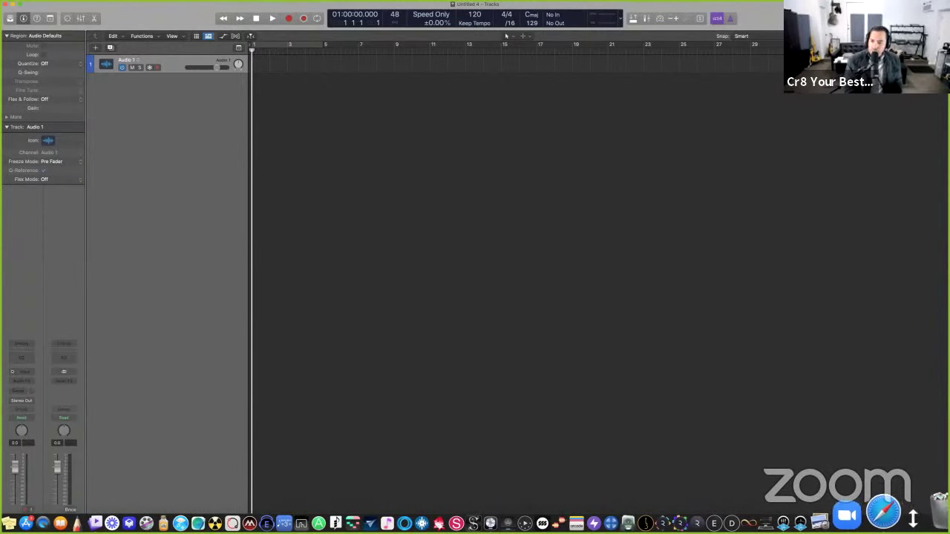
right_click(913, 518)
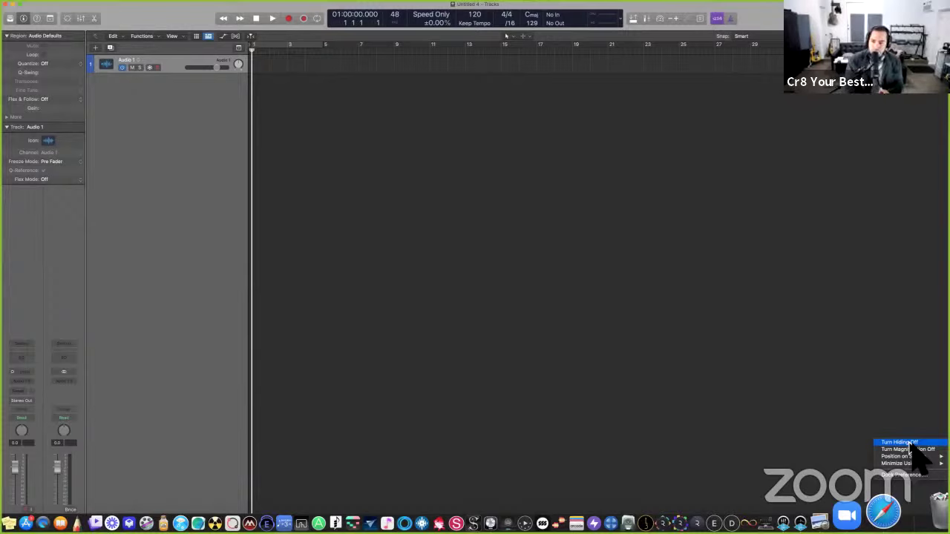
left_click(617, 373)
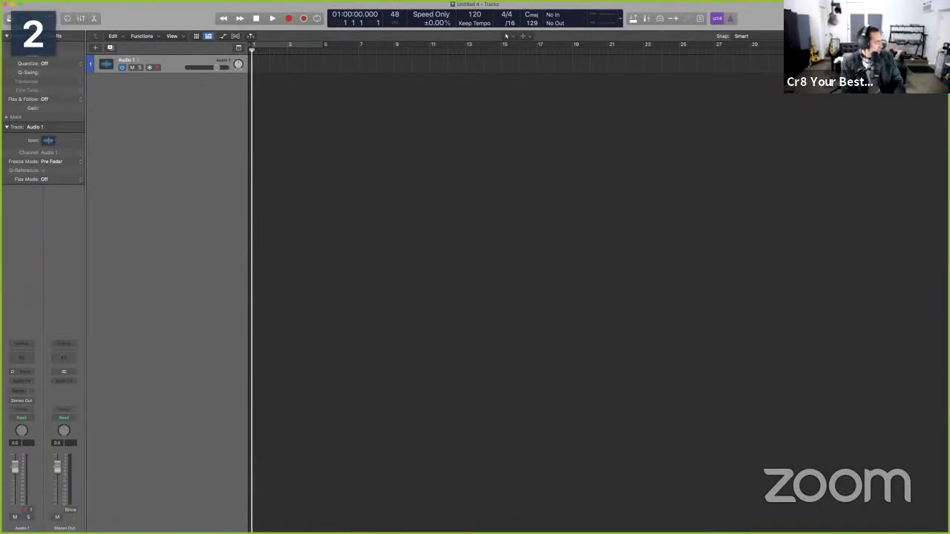
- Switch to the Logic Pro user guide and examine the labelled main window illustration on page 20
scroll(579, 357, "down", 5)
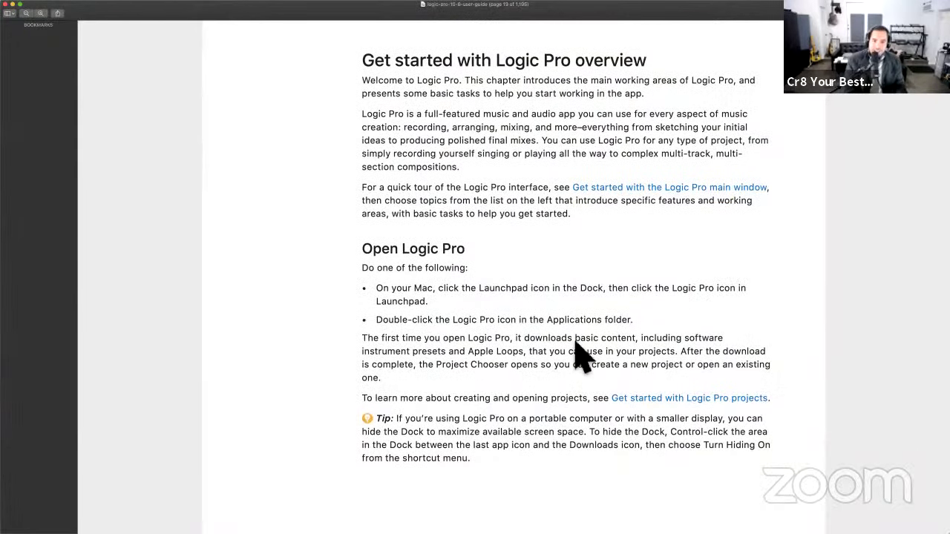
scroll(583, 358, "down", 10)
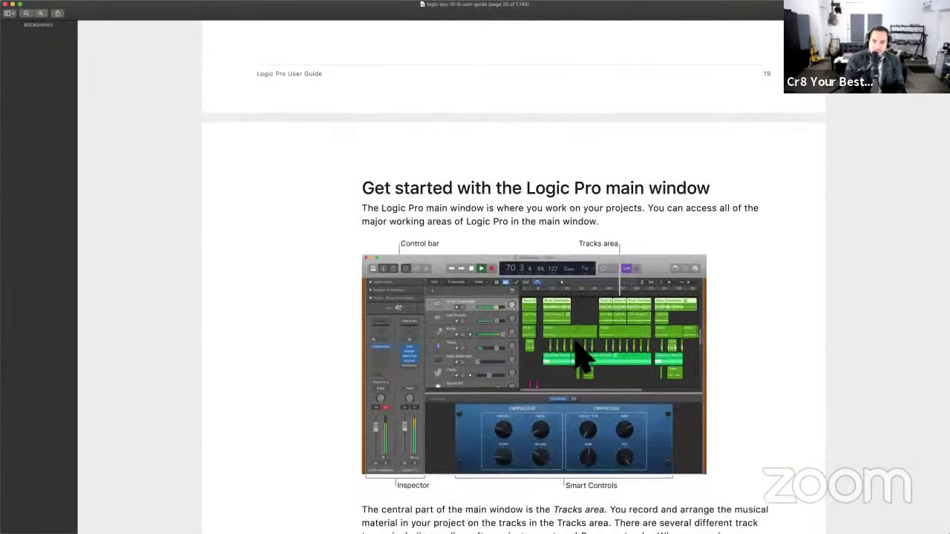
scroll(583, 360, "down", 2)
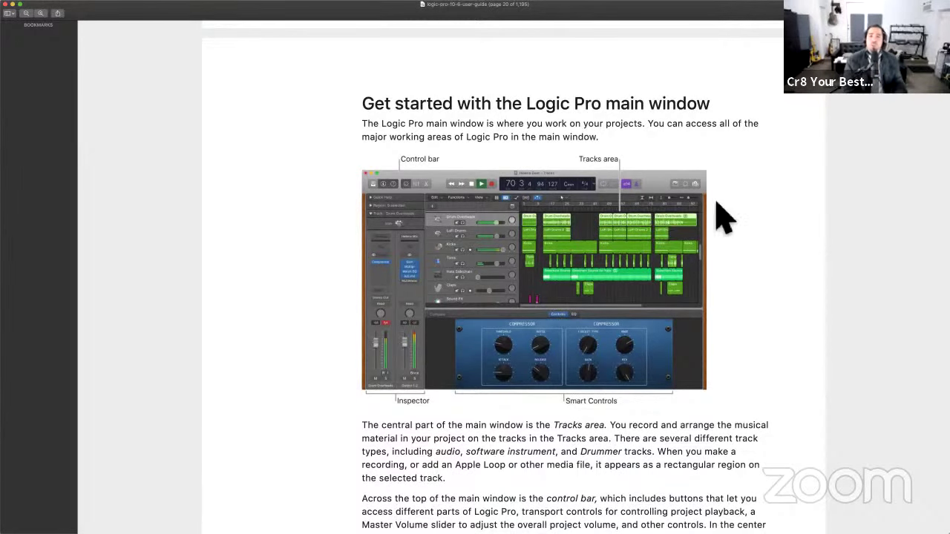
scroll(596, 178, "up", 1)
scroll(595, 178, "up", 2)
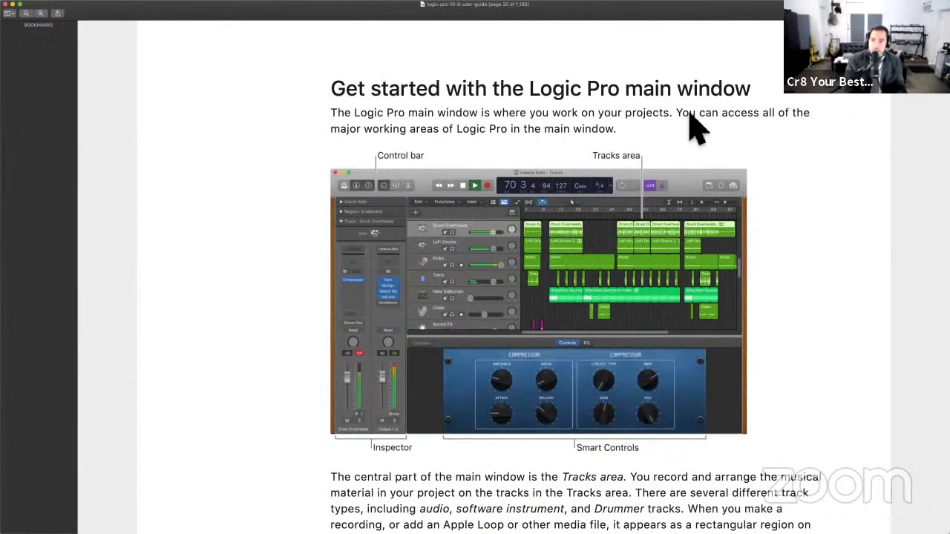
scroll(445, 141, "down", 3)
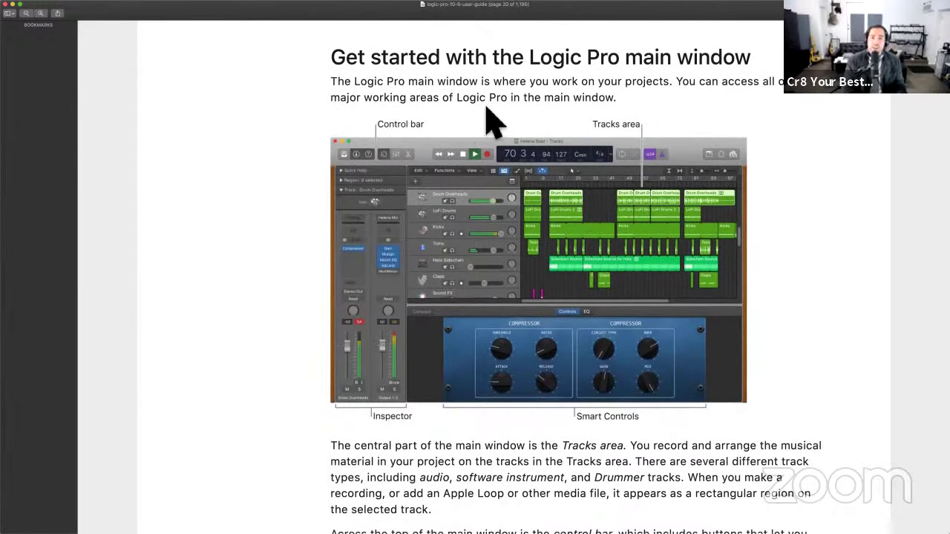
scroll(512, 141, "down", 1)
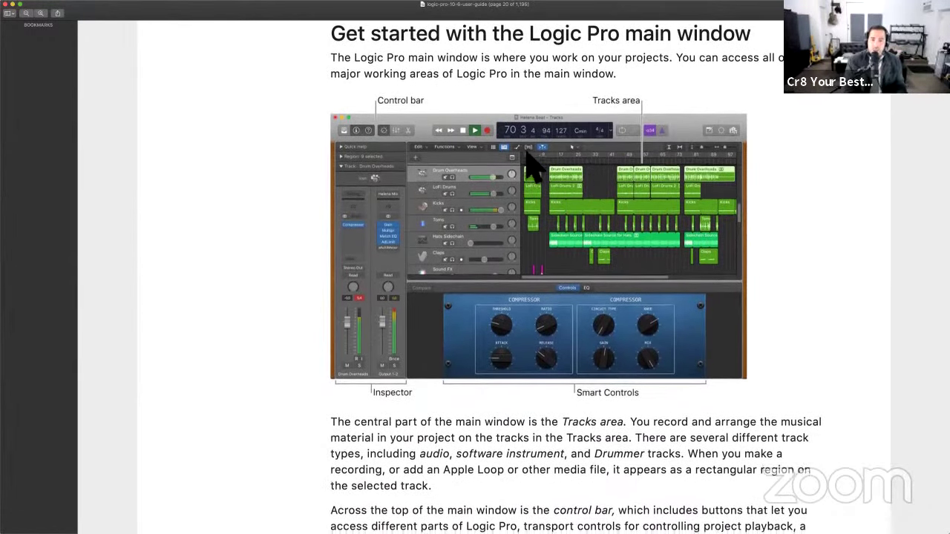
scroll(416, 124, "down", 1)
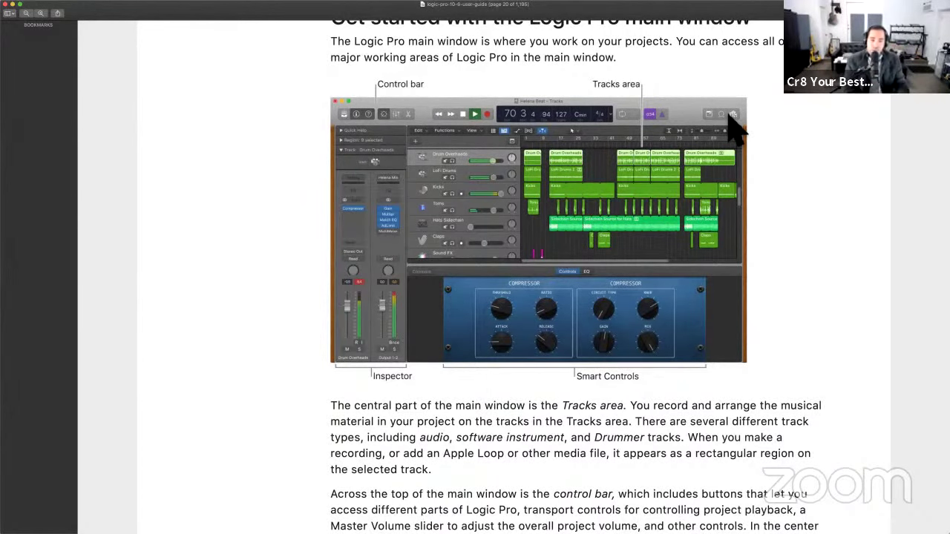
scroll(490, 301, "down", 2)
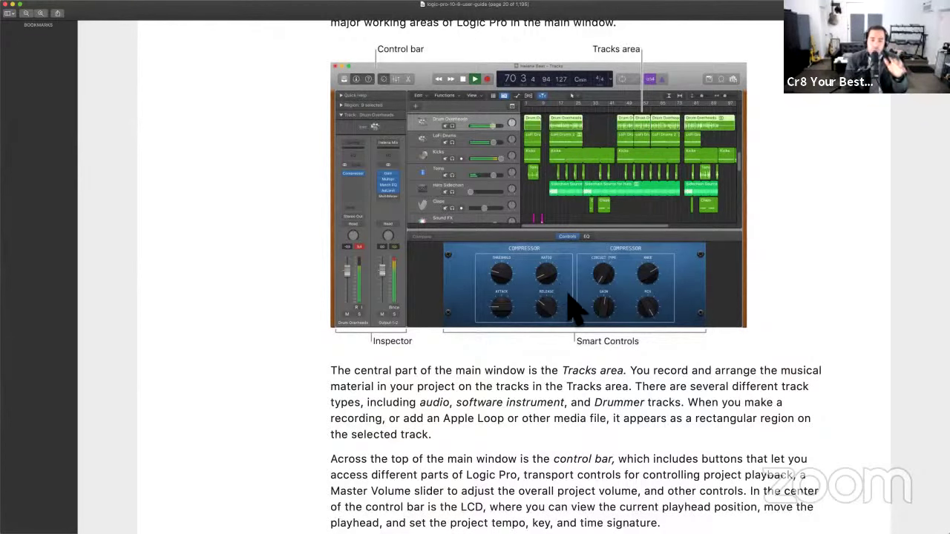
- Read the Tracks area paragraph below the illustration, highlighting "Drummer tracks" and "Apple Loop"
scroll(589, 445, "down", 2)
scroll(520, 336, "down", 1)
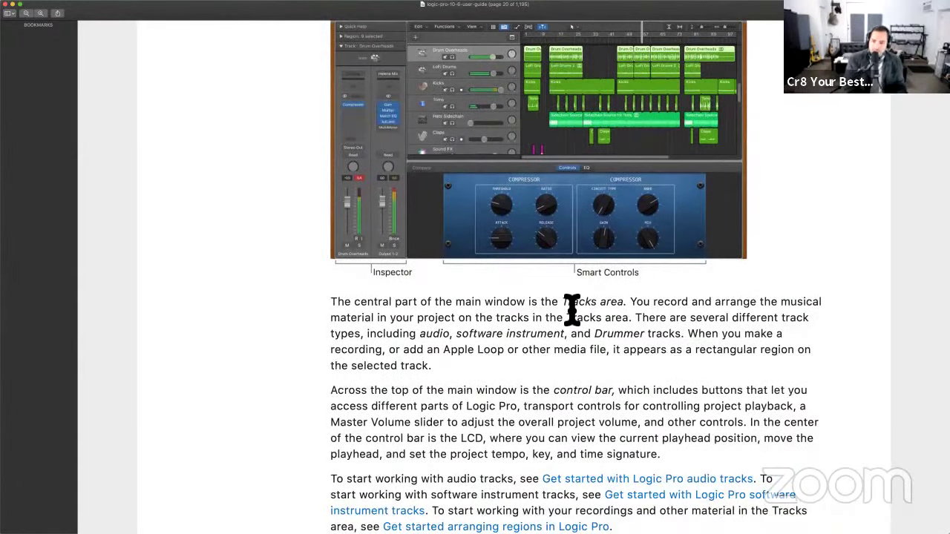
scroll(571, 309, "down", 2)
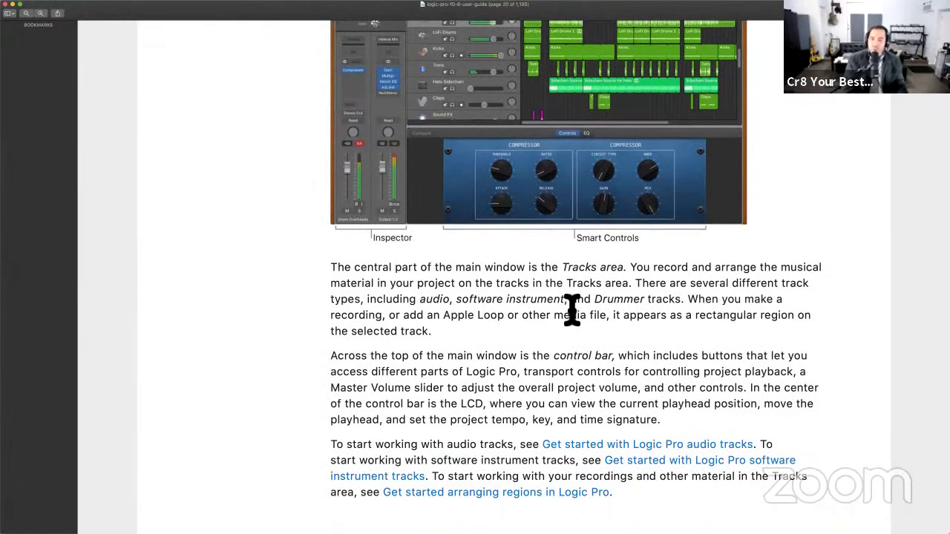
scroll(572, 310, "down", 3)
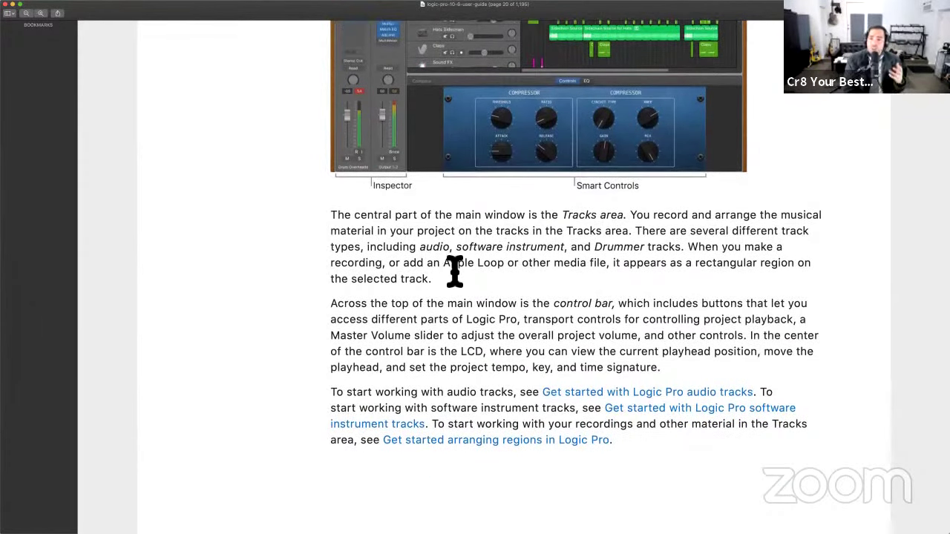
left_click_drag(423, 257, 686, 256)
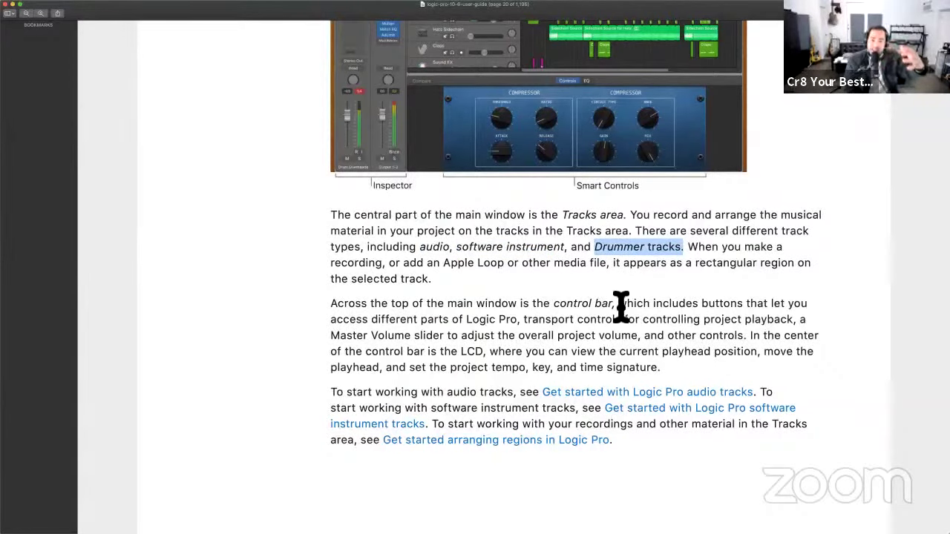
left_click_drag(445, 265, 507, 272)
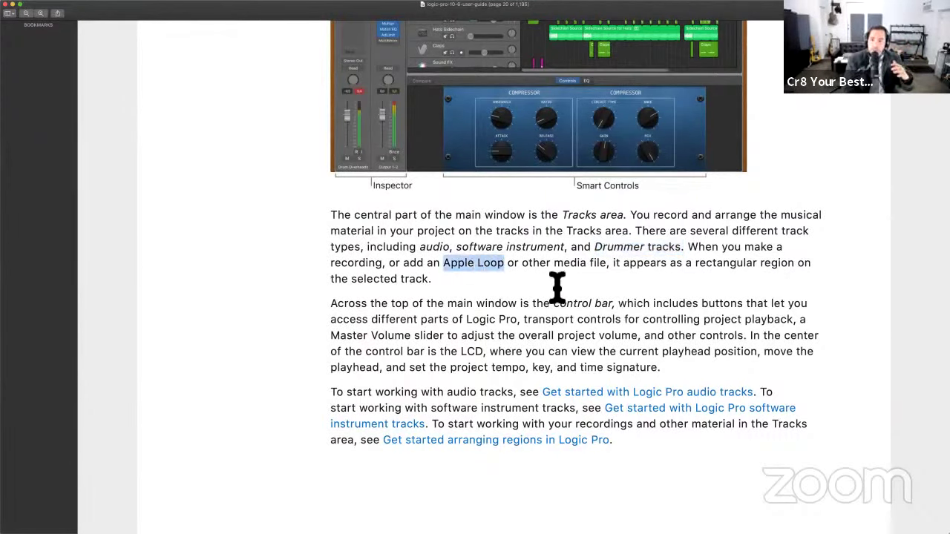
- Read the control bar paragraph, highlight "project volume" and compare the description with the main window illustration
scroll(772, 276, "up", 2)
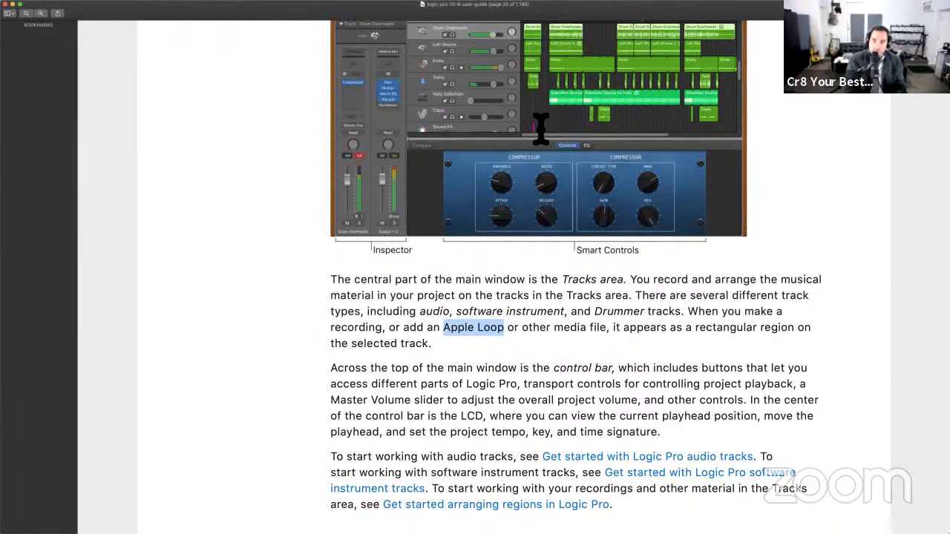
scroll(488, 329, "down", 3)
scroll(489, 329, "down", 5)
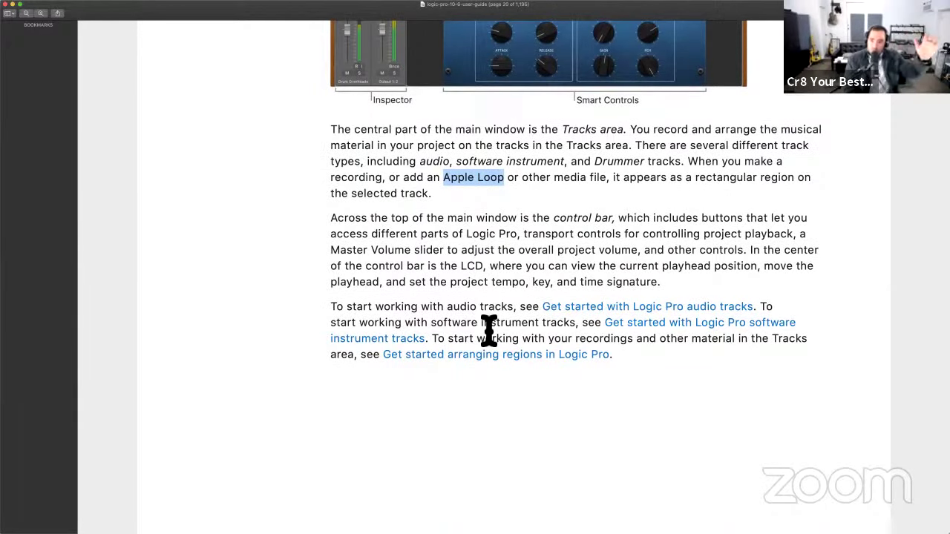
scroll(489, 329, "down", 3)
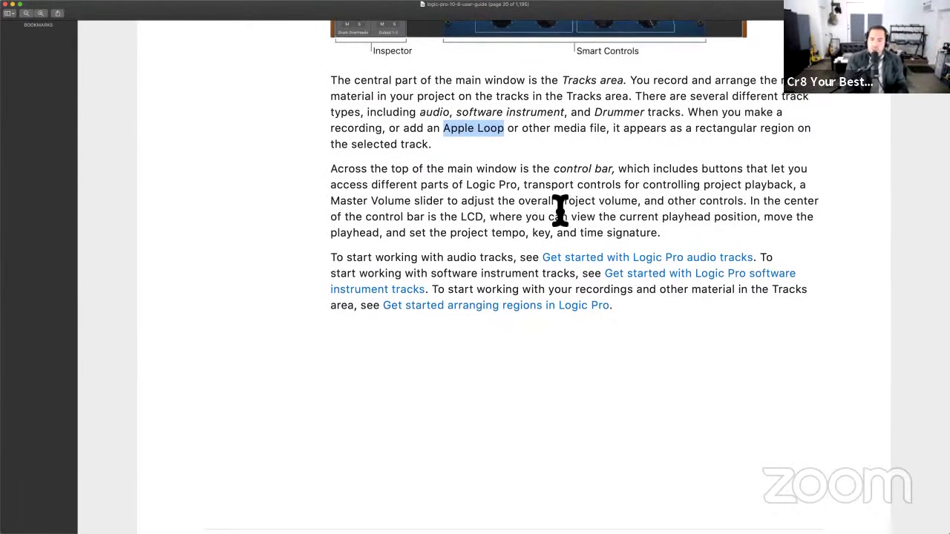
left_click_drag(557, 208, 644, 205)
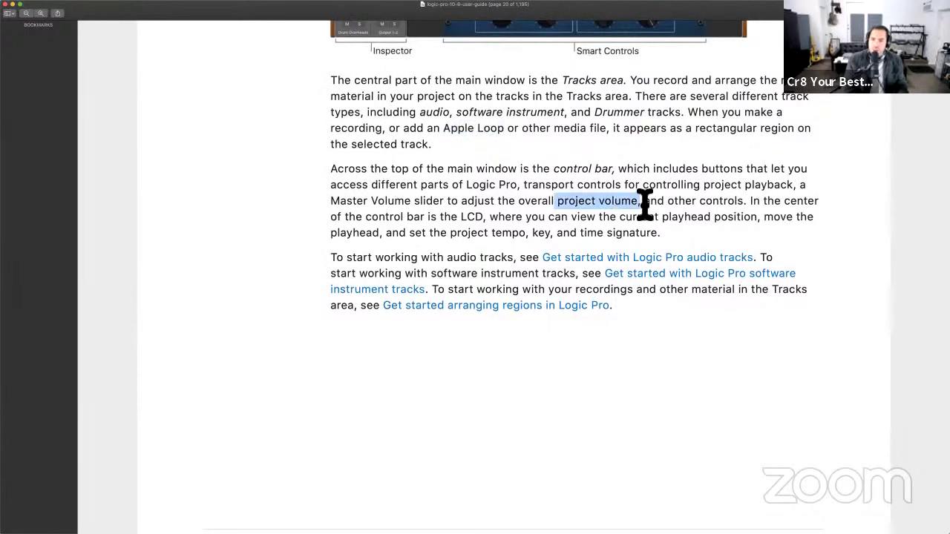
scroll(644, 203, "up", 10)
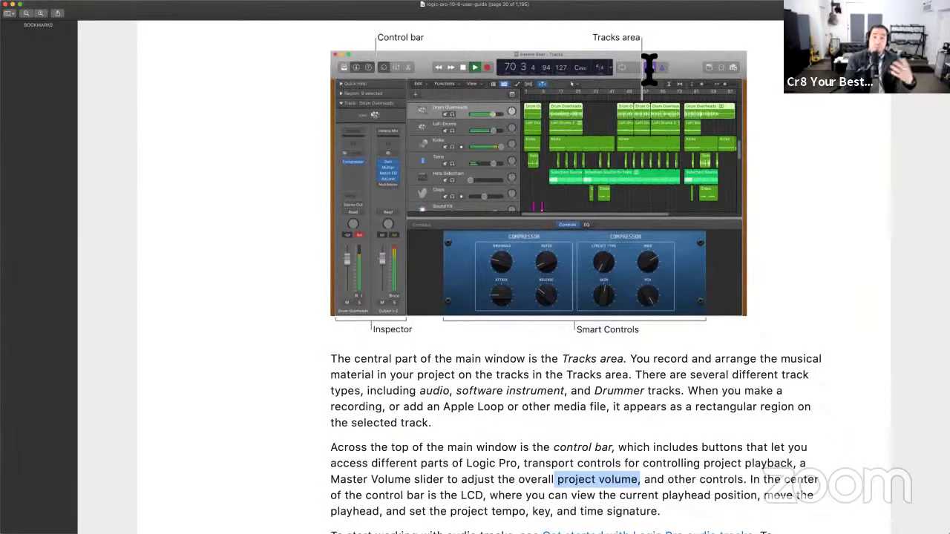
scroll(643, 157, "down", 3)
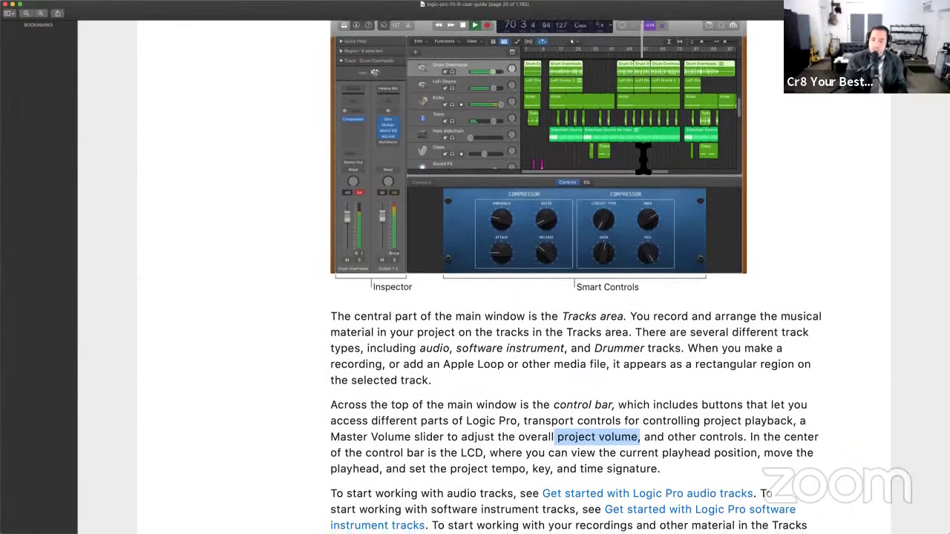
scroll(643, 158, "down", 3)
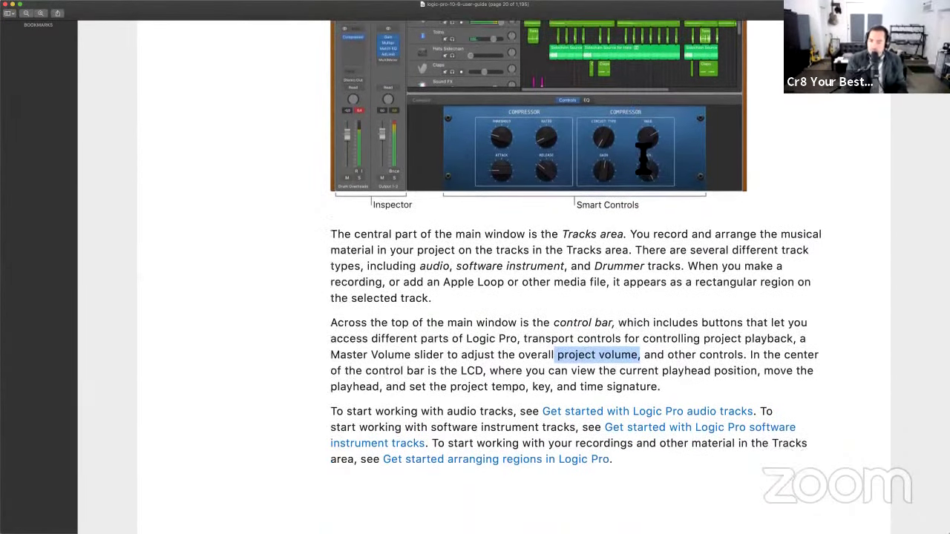
scroll(643, 158, "down", 1)
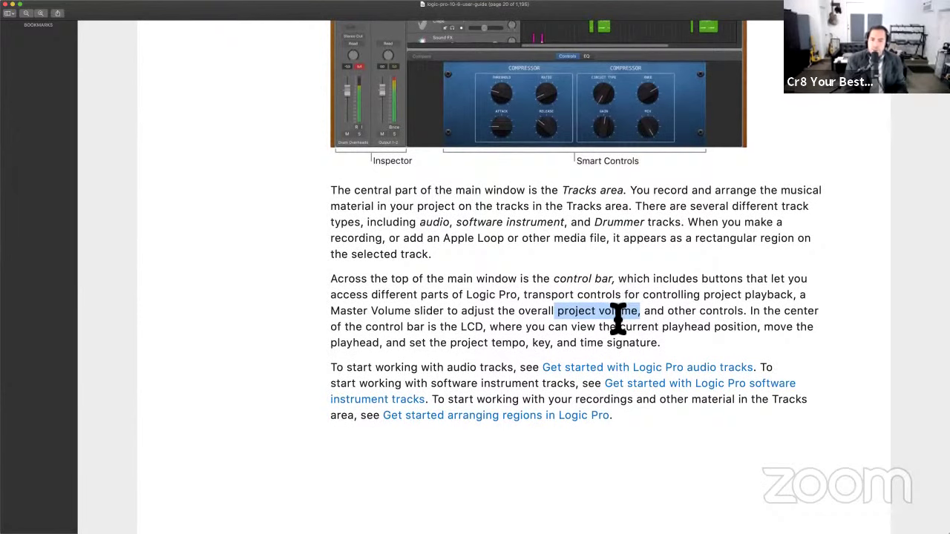
- Check the LCD in the main window illustration, highlight part of "with audio" and read on to the working area buttons on page 21
scroll(617, 318, "up", 2)
scroll(616, 319, "up", 5)
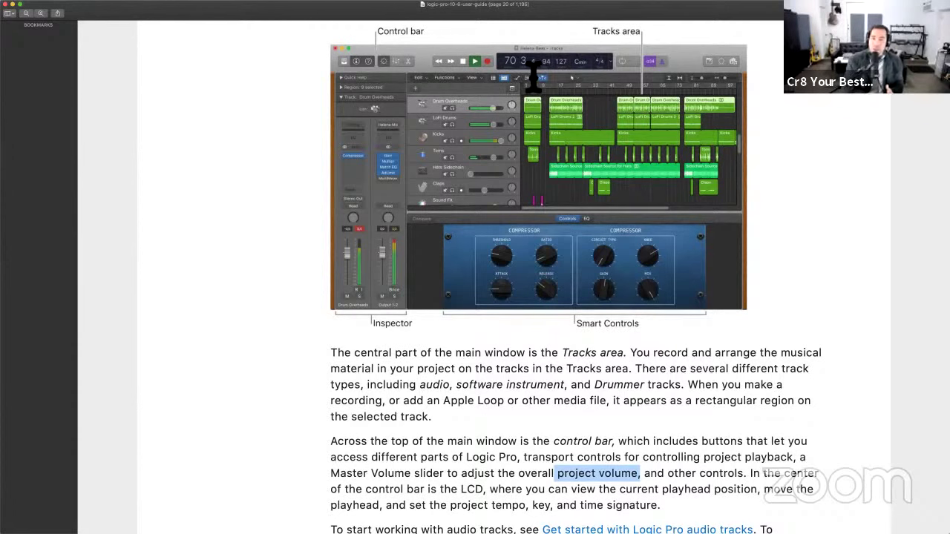
scroll(615, 215, "down", 3)
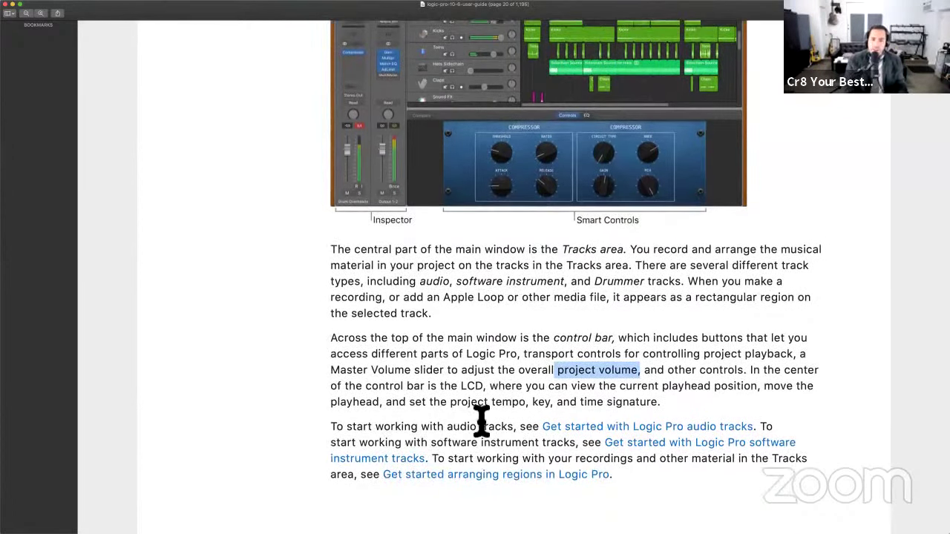
left_click_drag(424, 440, 475, 441)
scroll(475, 441, "down", 3)
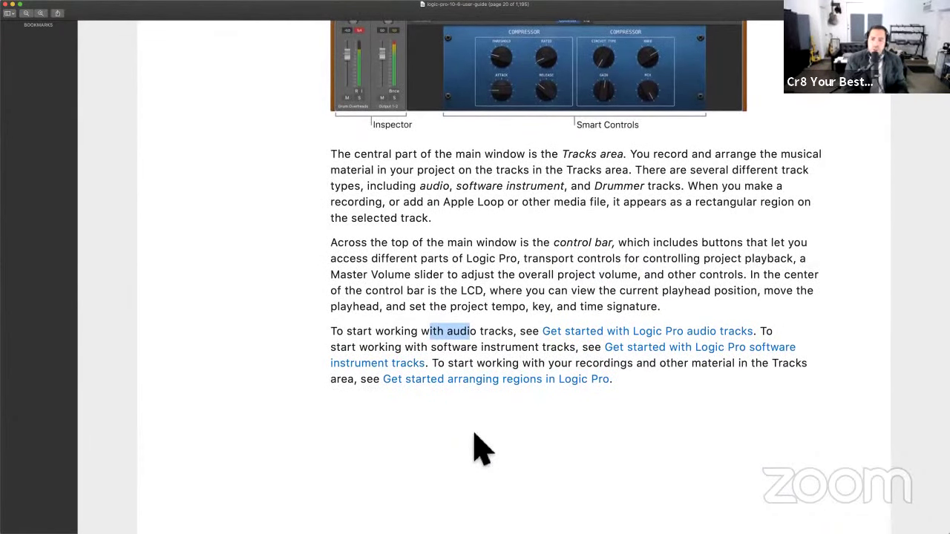
scroll(479, 449, "down", 1)
scroll(474, 433, "down", 15)
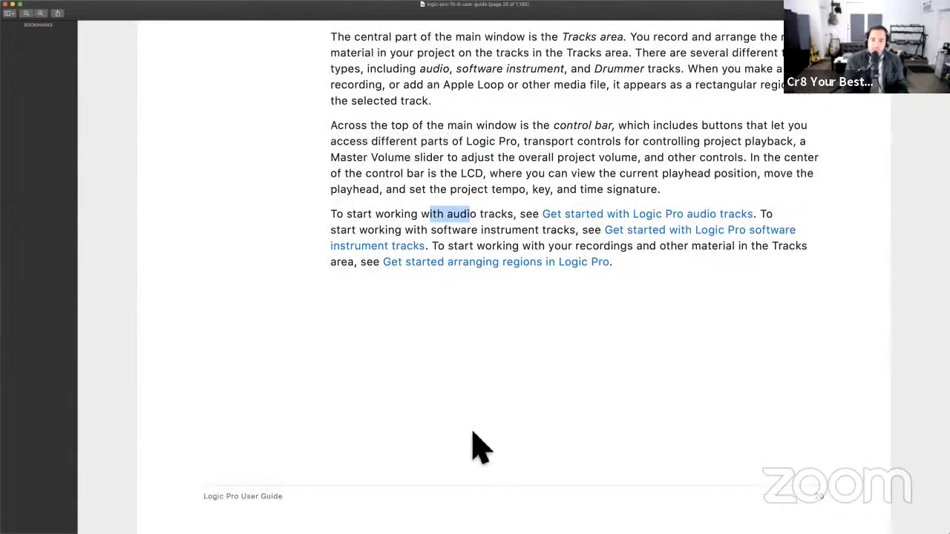
scroll(476, 442, "down", 1)
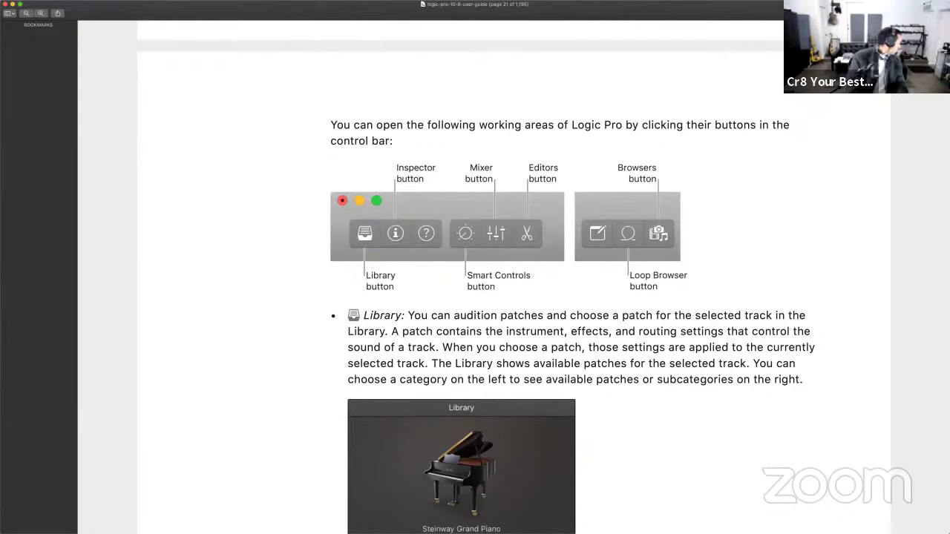
- Switch to the Logic Pro project, compare the Guitar or Bass, Software Instrument and Drummer options for a new track, and create one Audio track
key("super+Tab")
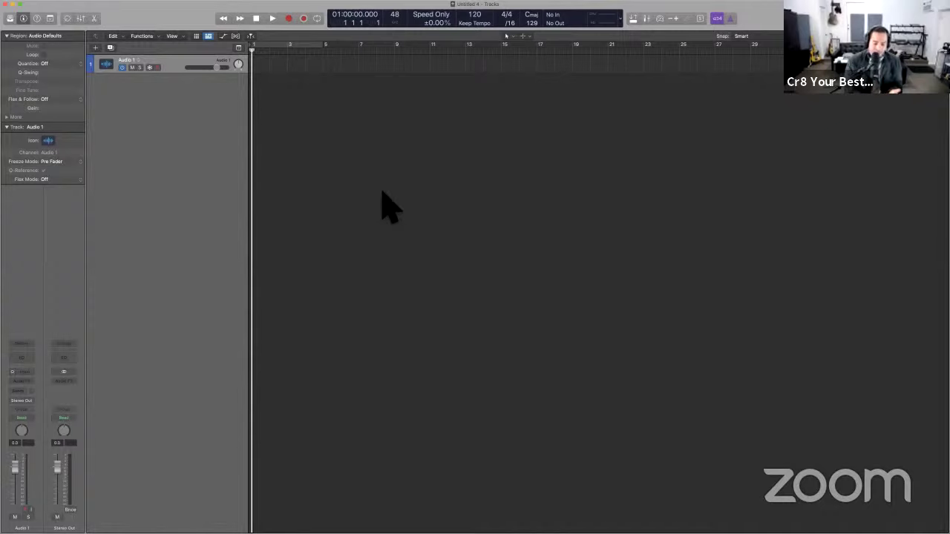
key("alt+super+n")
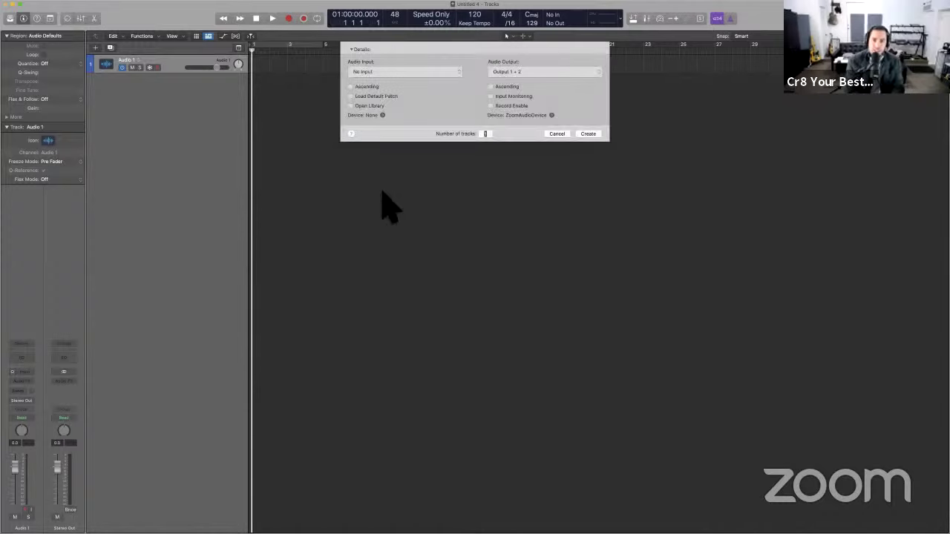
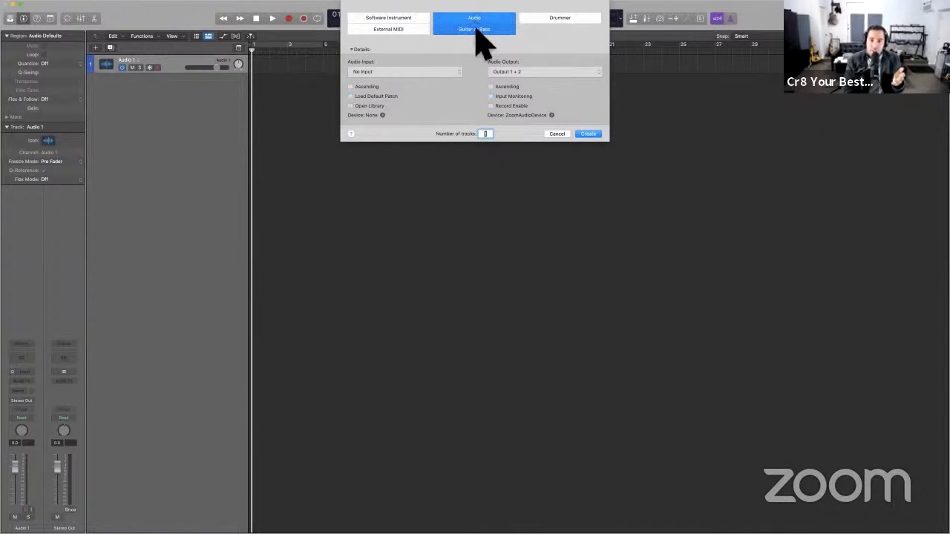
left_click(476, 30)
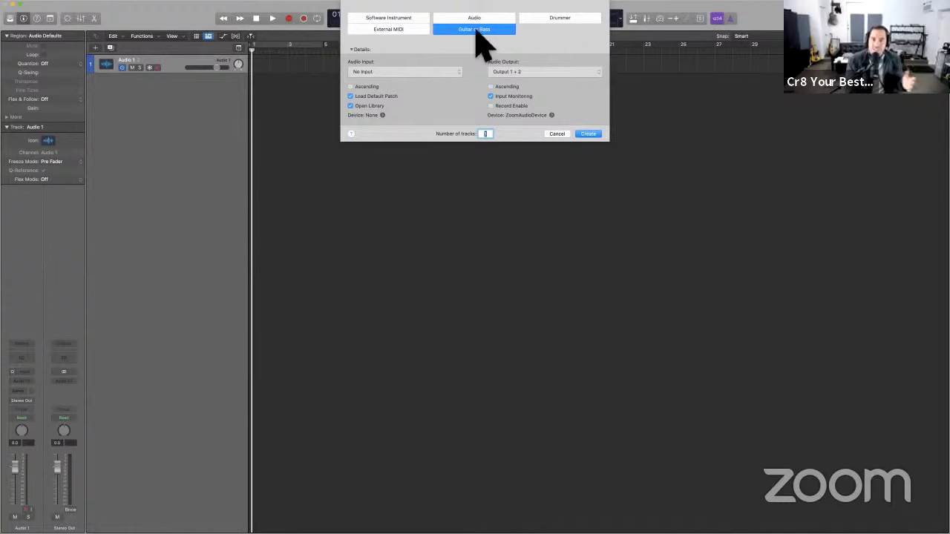
left_click(395, 16)
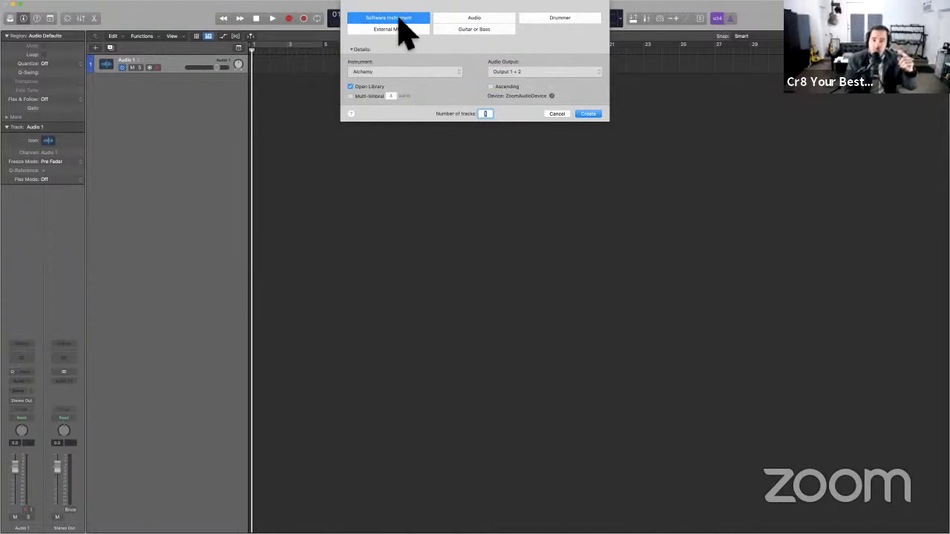
left_click(455, 20)
left_click(535, 19)
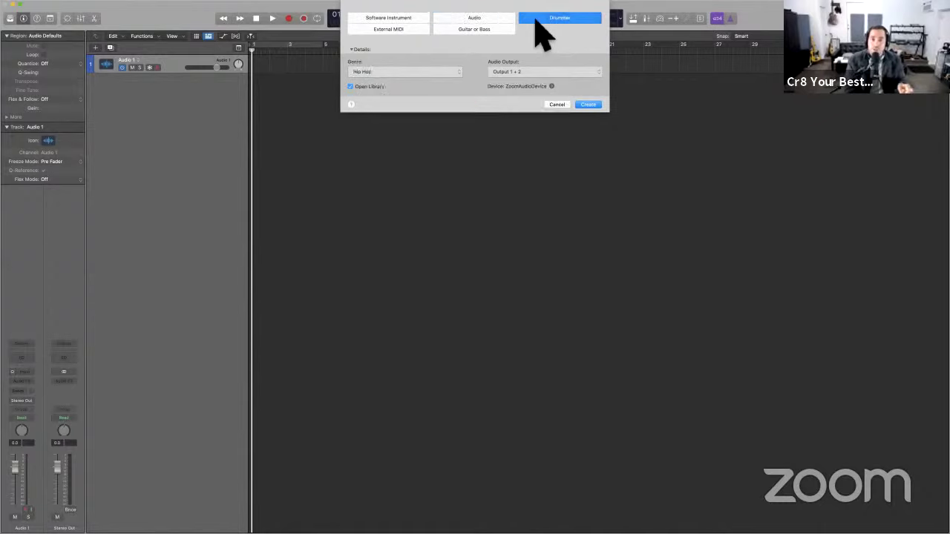
left_click(474, 20)
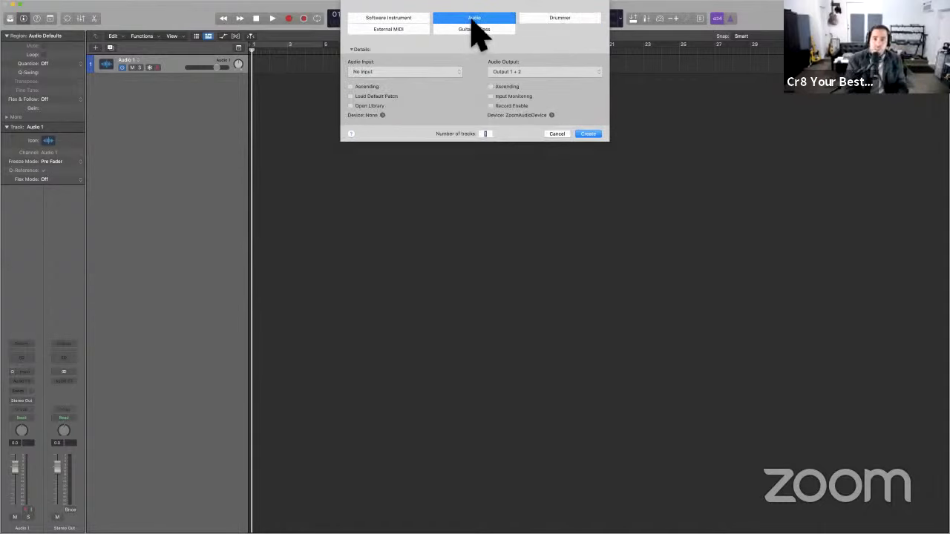
key("Escape")
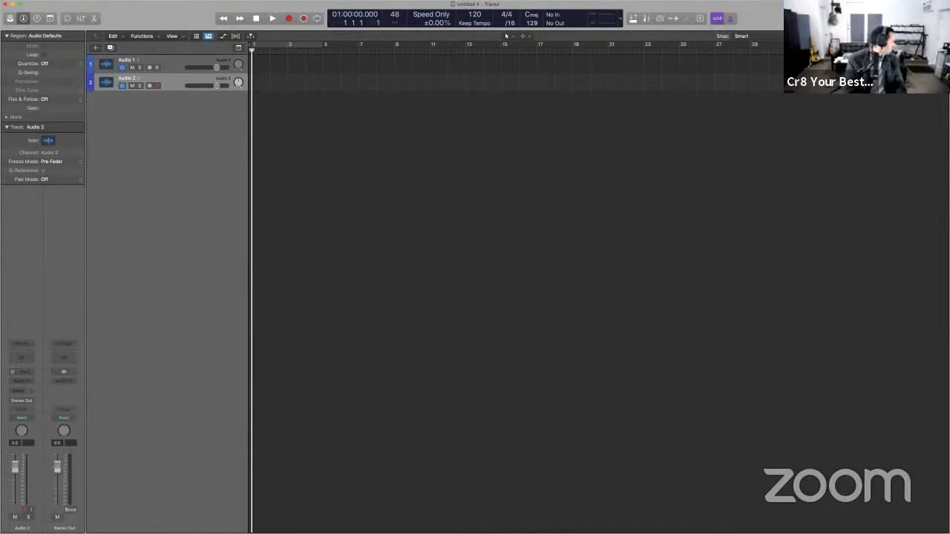
- Return to the user guide, examine the working area buttons on page 21 and mark "audition patches" in the Library paragraph
key("super+shift+s")
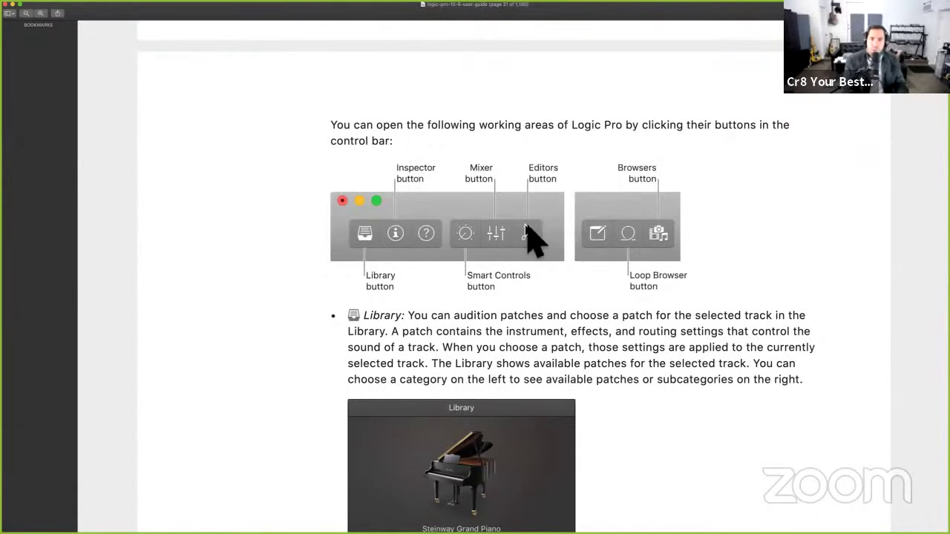
scroll(533, 241, "down", 3)
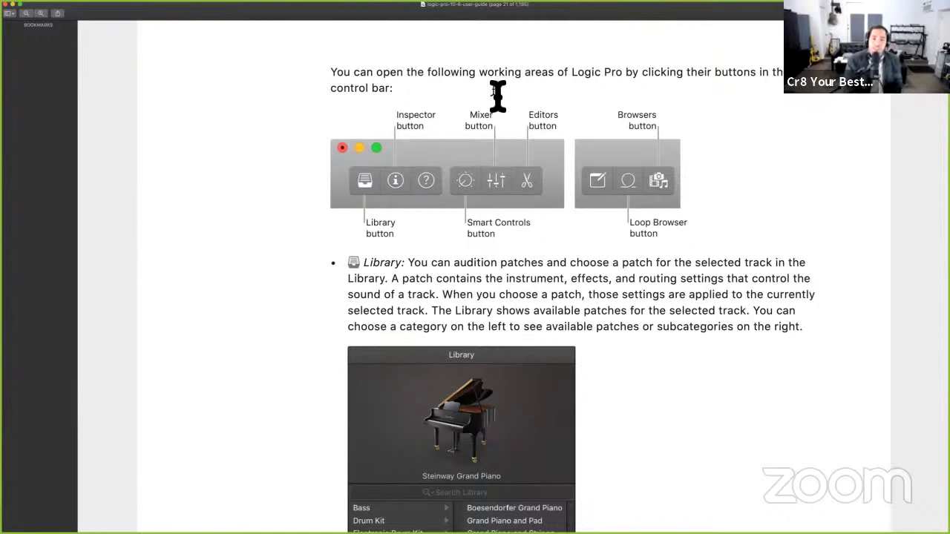
scroll(463, 269, "down", 2)
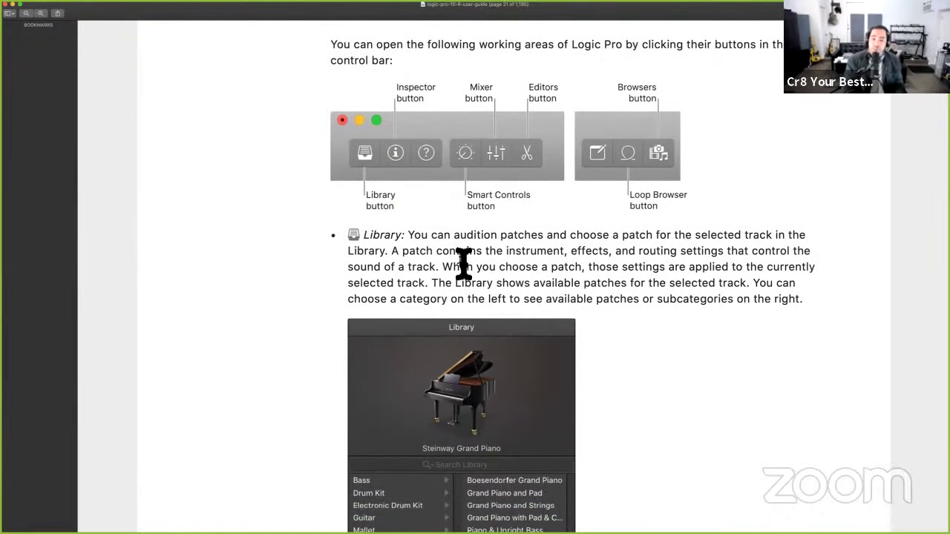
scroll(463, 262, "down", 2)
left_click_drag(460, 213, 558, 218)
left_click(557, 218)
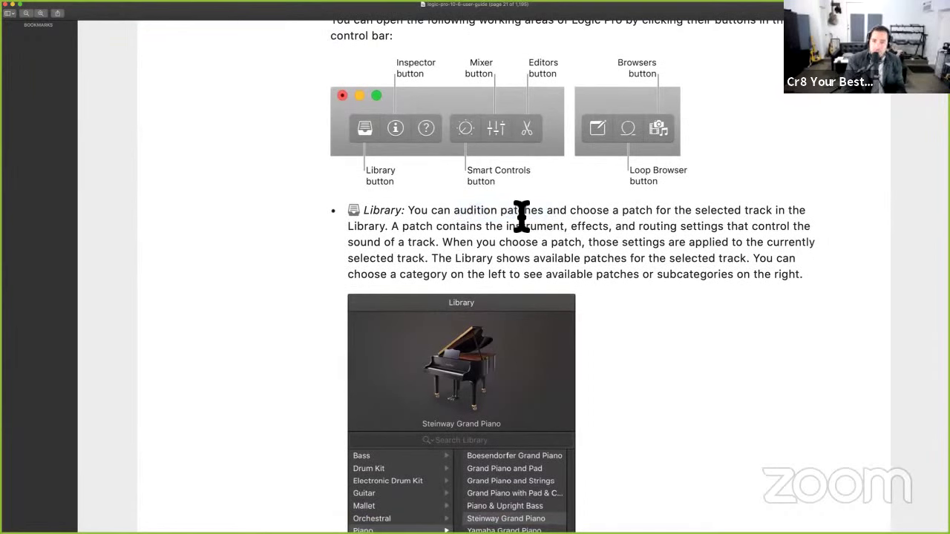
- Read the Library paragraph's definition of a patch, highlighting "patch contains the instrument, effects, and routing settings" and the word "patch"
scroll(509, 215, "down", 3)
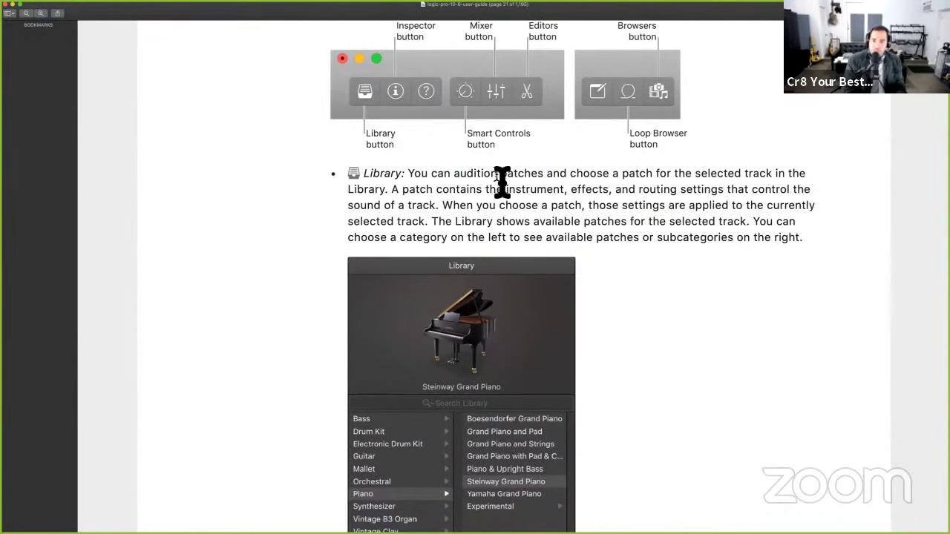
left_click_drag(503, 182, 556, 183)
scroll(482, 186, "down", 1)
left_click_drag(405, 183, 738, 184)
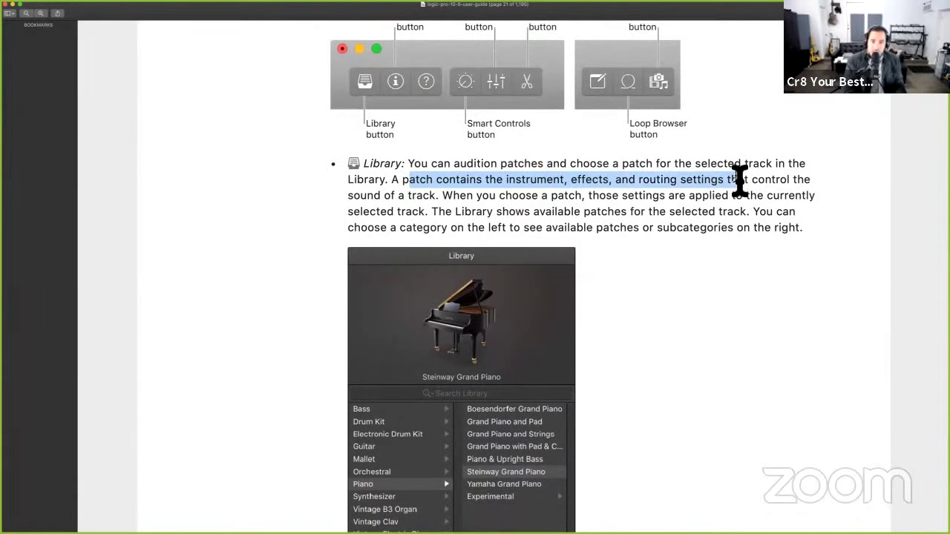
scroll(738, 183, "down", 3)
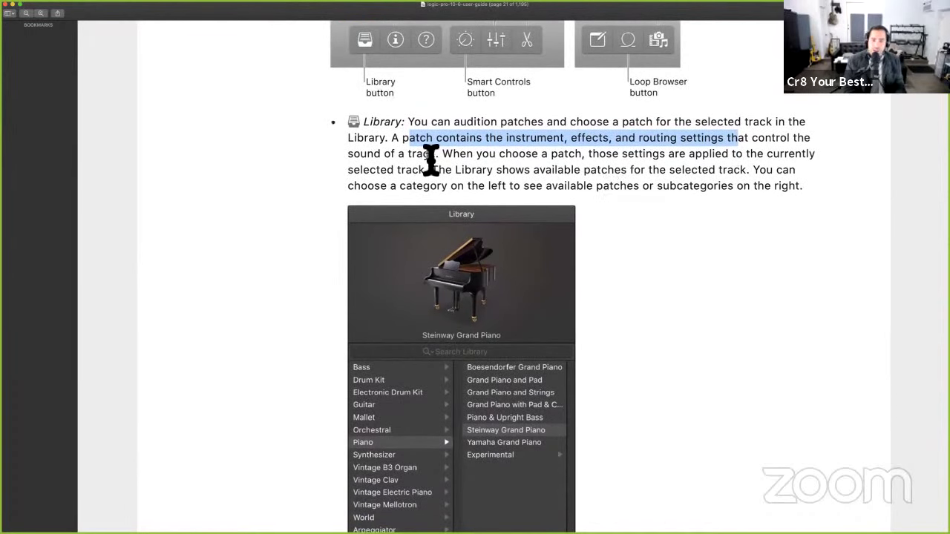
left_click_drag(403, 143, 435, 146)
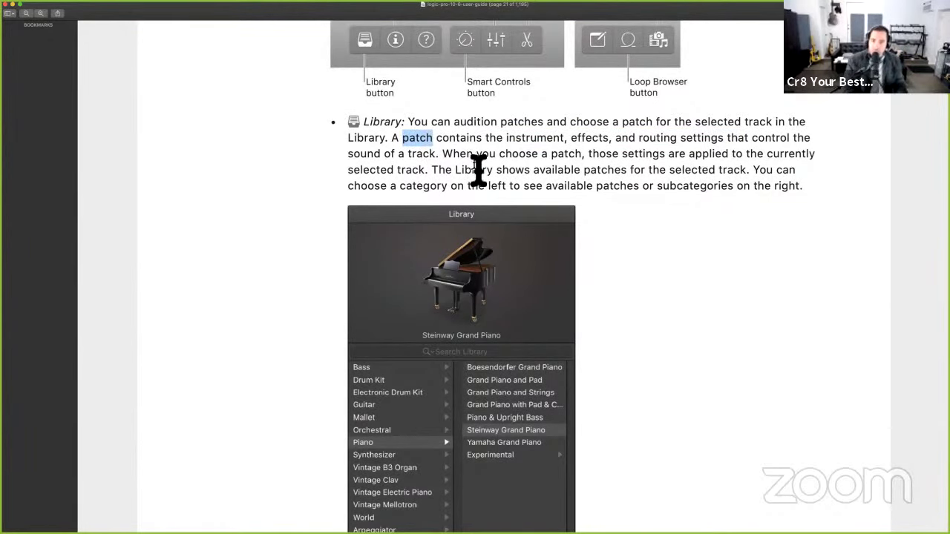
- Read the rest of the Library paragraph, highlighting "patches" in the sentence about available patches for the selected track
scroll(479, 169, "down", 2)
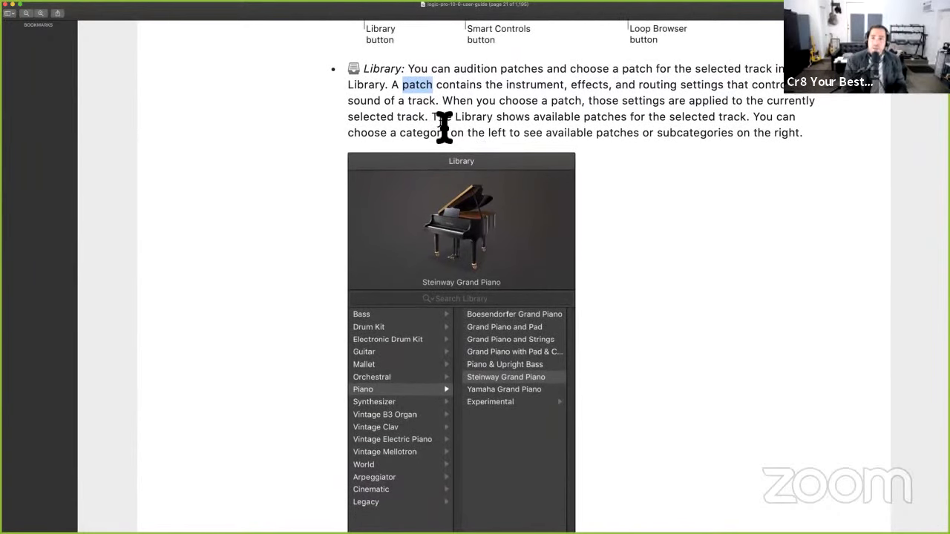
scroll(520, 122, "down", 1)
left_click(587, 101)
left_click_drag(584, 98, 613, 104)
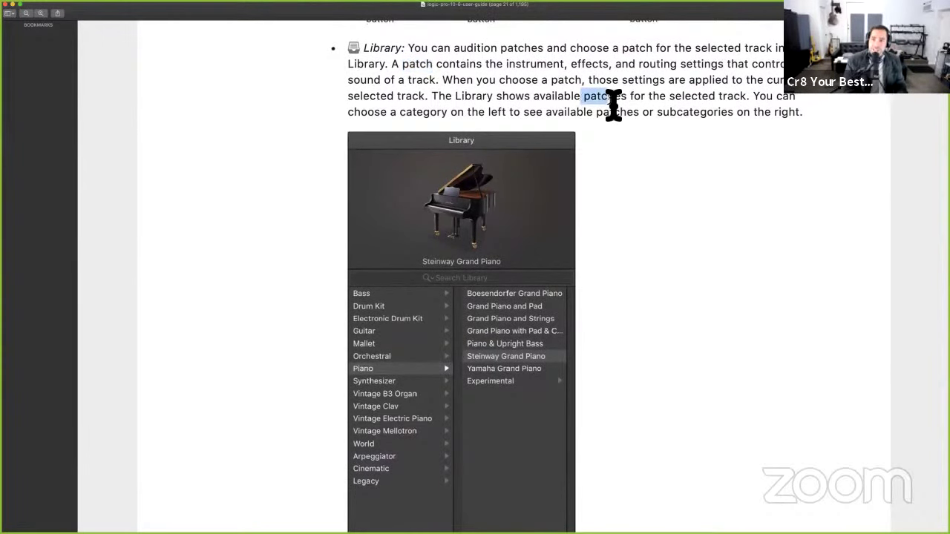
scroll(613, 104, "down", 1)
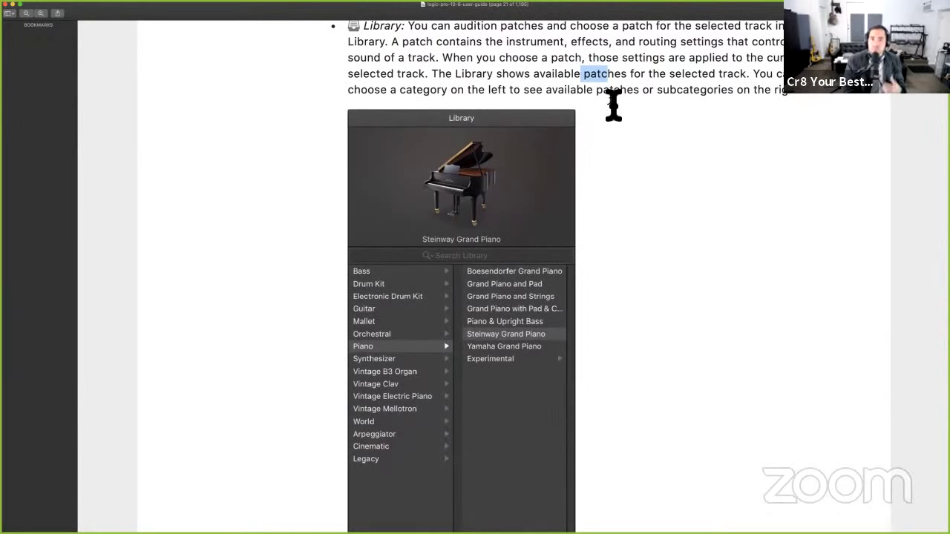
- Examine the Library illustration and read the paragraph below it, highlighting "can view and select plug-in presets"
scroll(727, 110, "down", 2)
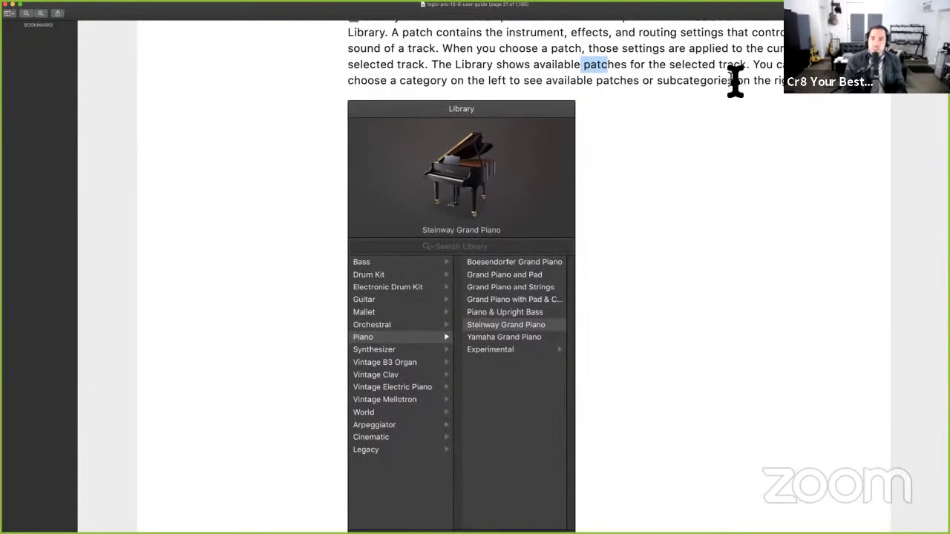
scroll(449, 150, "down", 1)
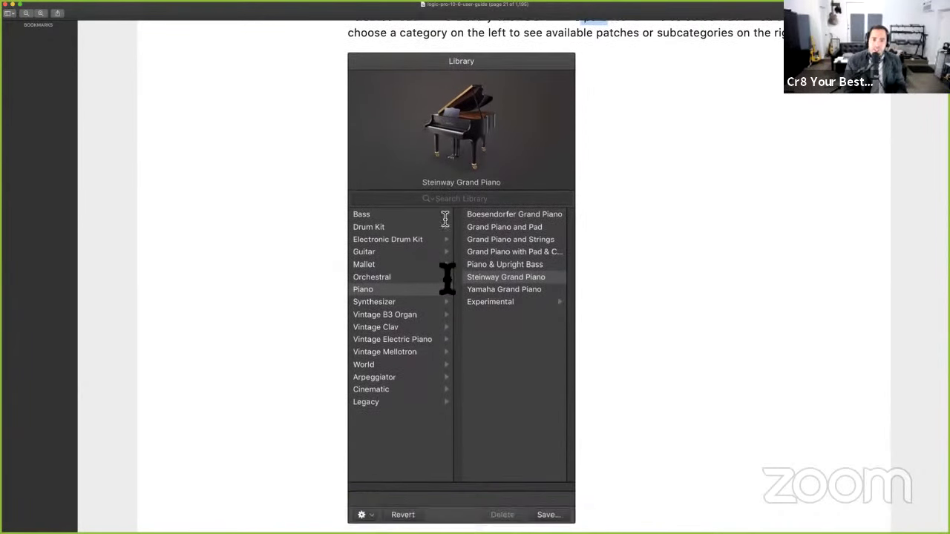
scroll(431, 275, "down", 7)
scroll(427, 276, "down", 2)
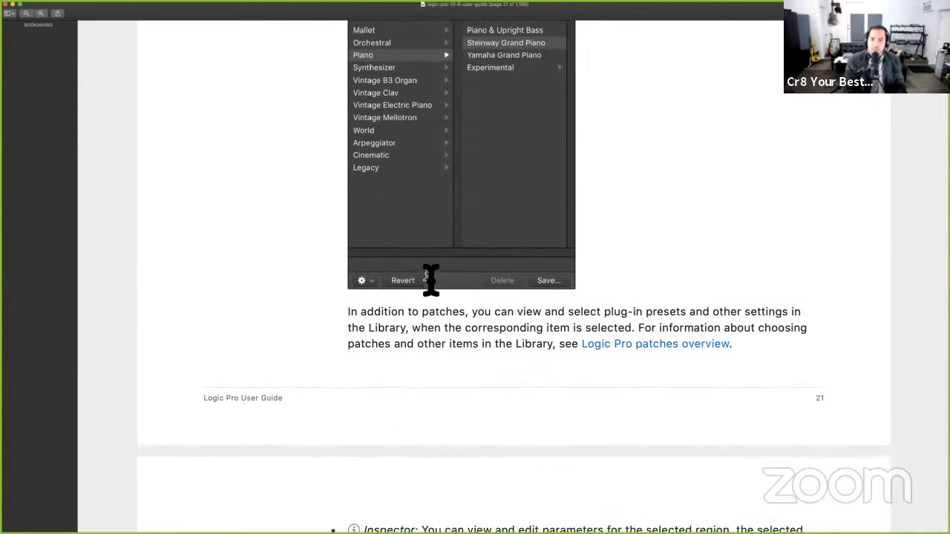
scroll(429, 276, "down", 2)
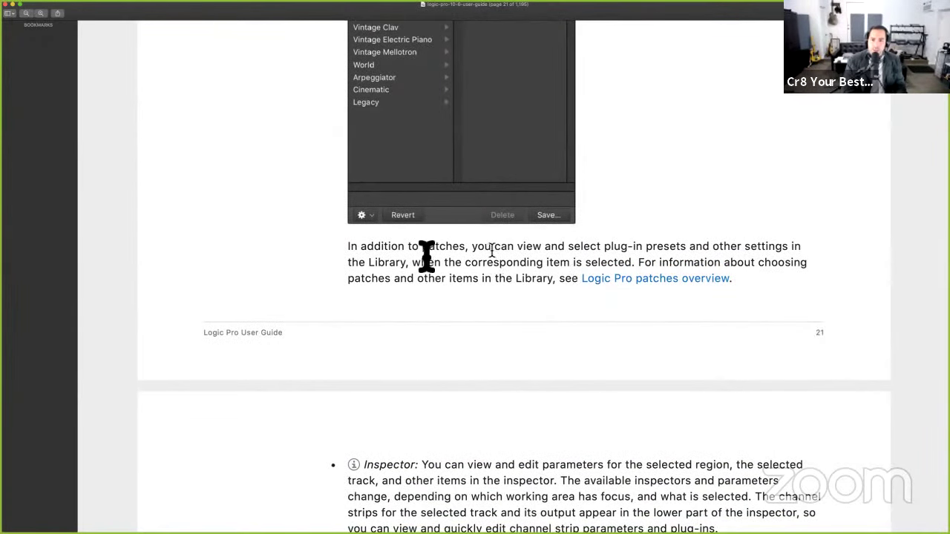
left_click_drag(496, 247, 689, 246)
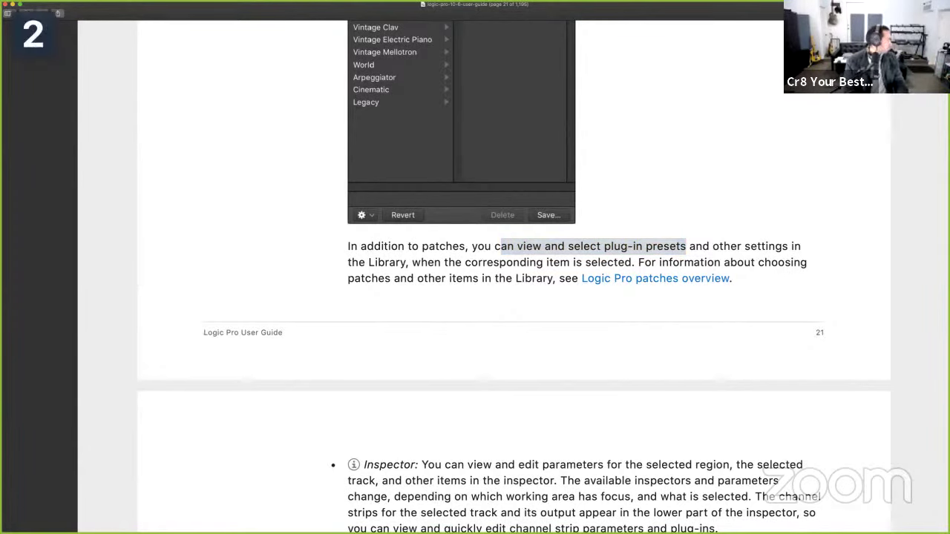
left_click(196, 257)
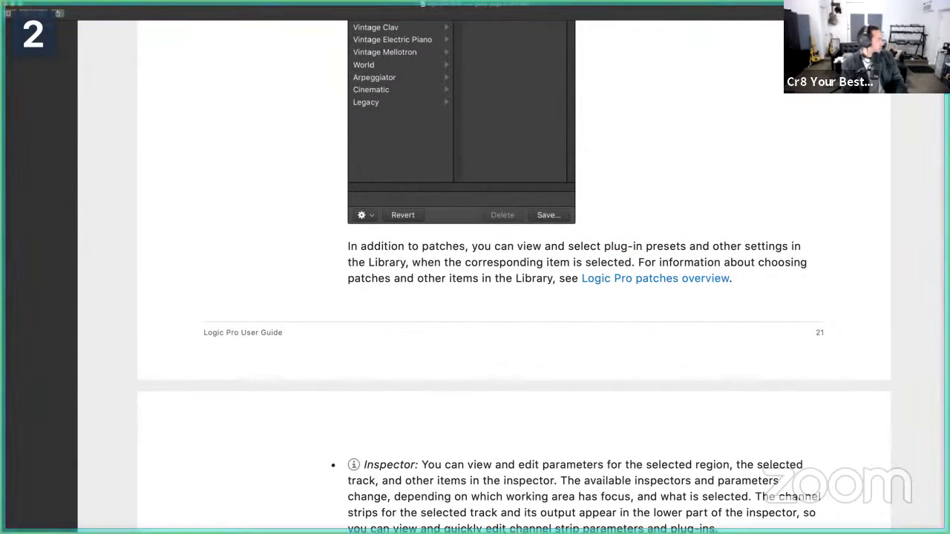
- Switch to the Logic Pro project and create one software instrument track with Alchemy after trying the Empty Channel Strip option
key("super+Tab")
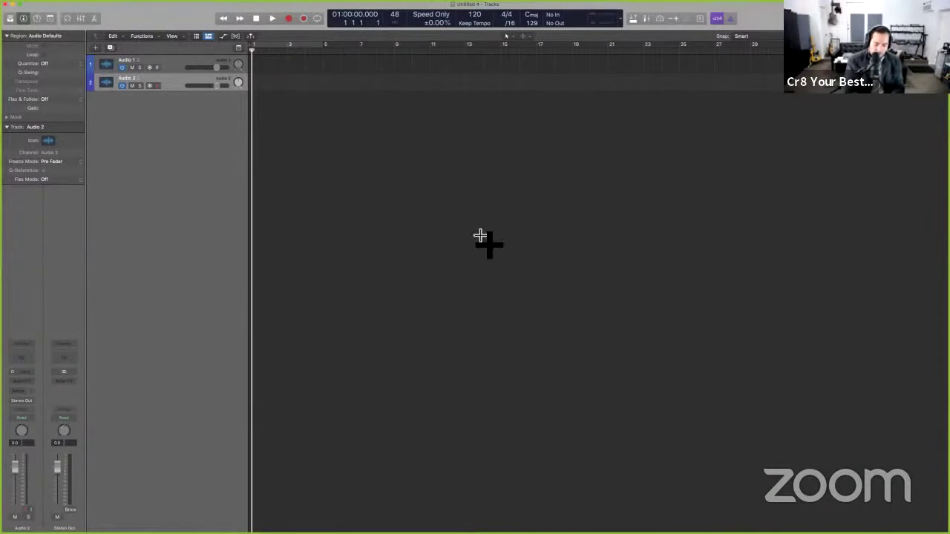
key("alt+super+s")
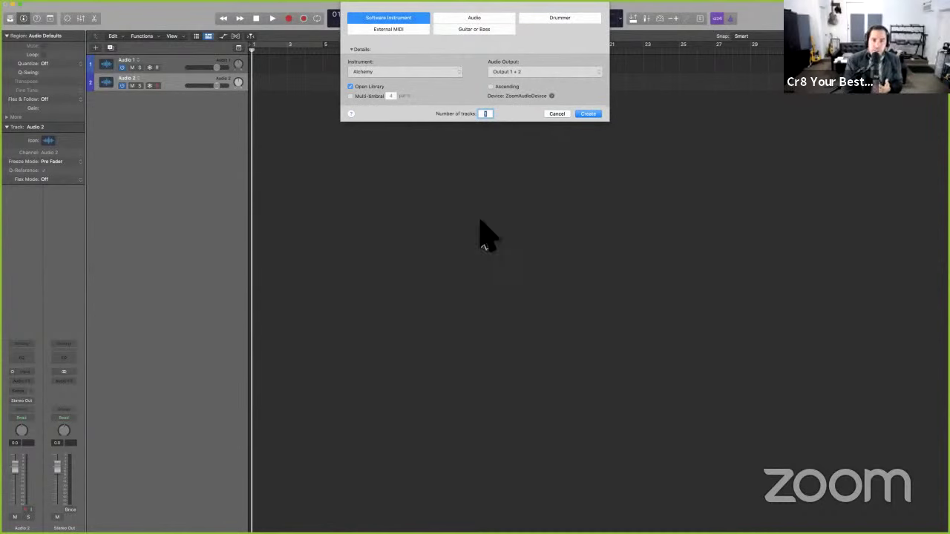
left_click(450, 72)
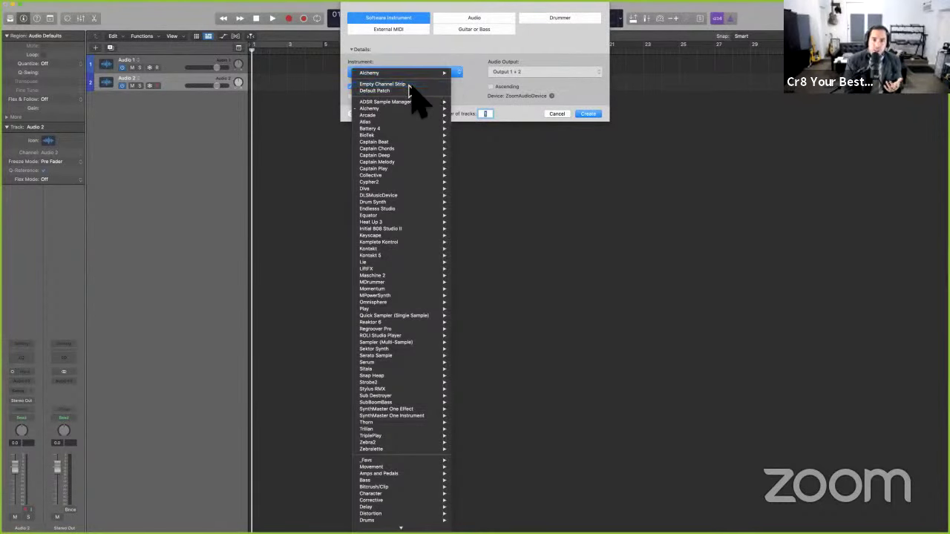
left_click(410, 84)
left_click(409, 75)
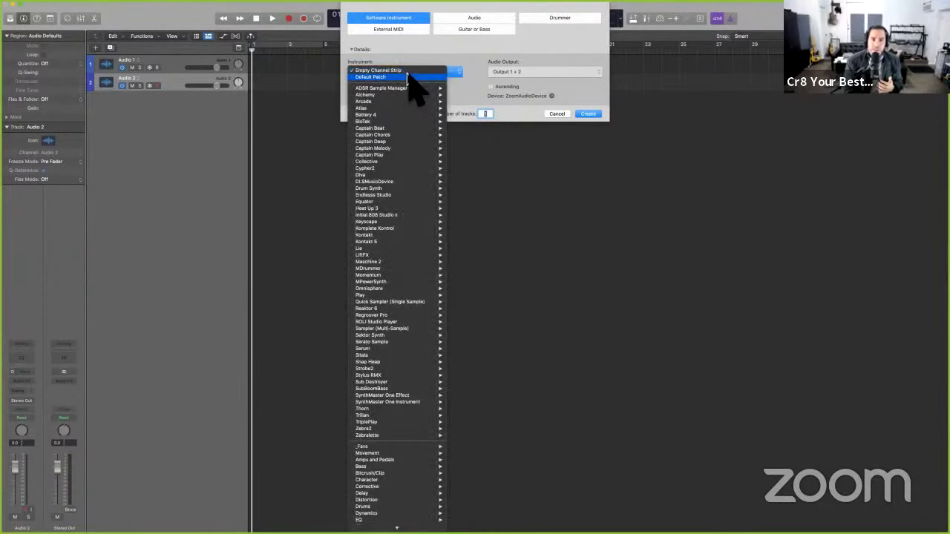
left_click(411, 95)
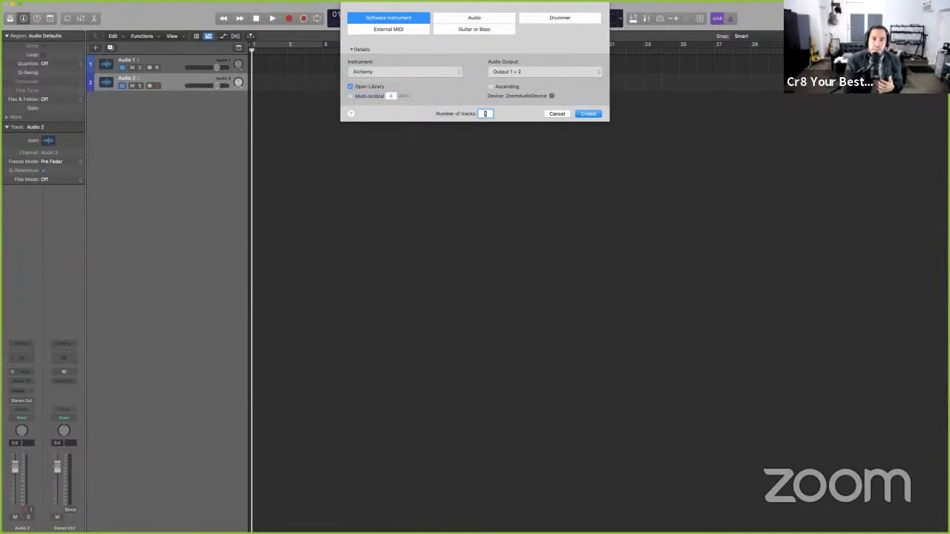
key("Return")
- Show the Library for the new instrument track and browse into its Factory sounds
key("y")
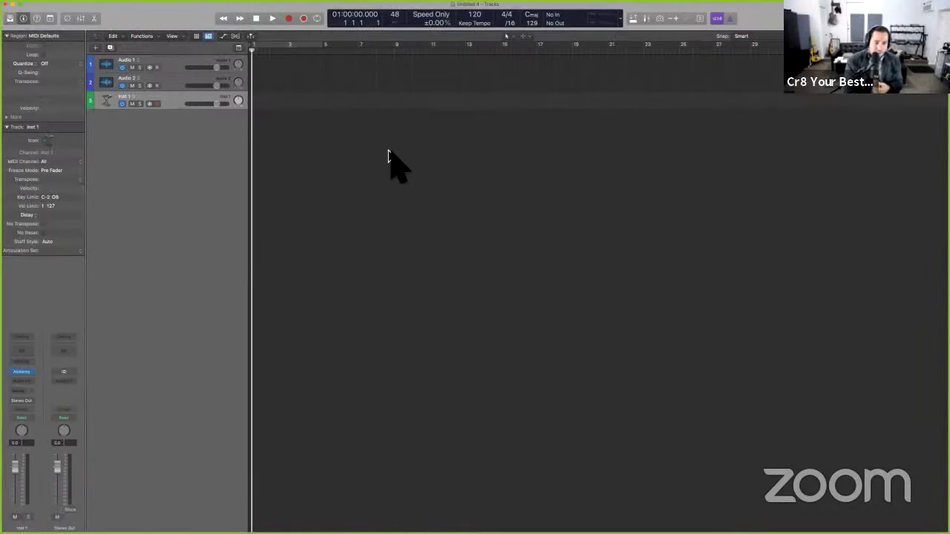
key("y")
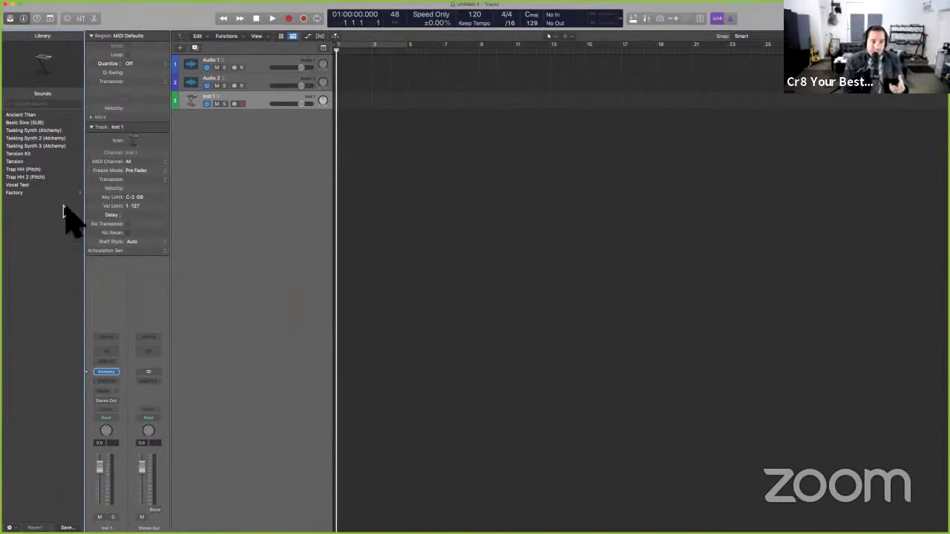
left_click(30, 193)
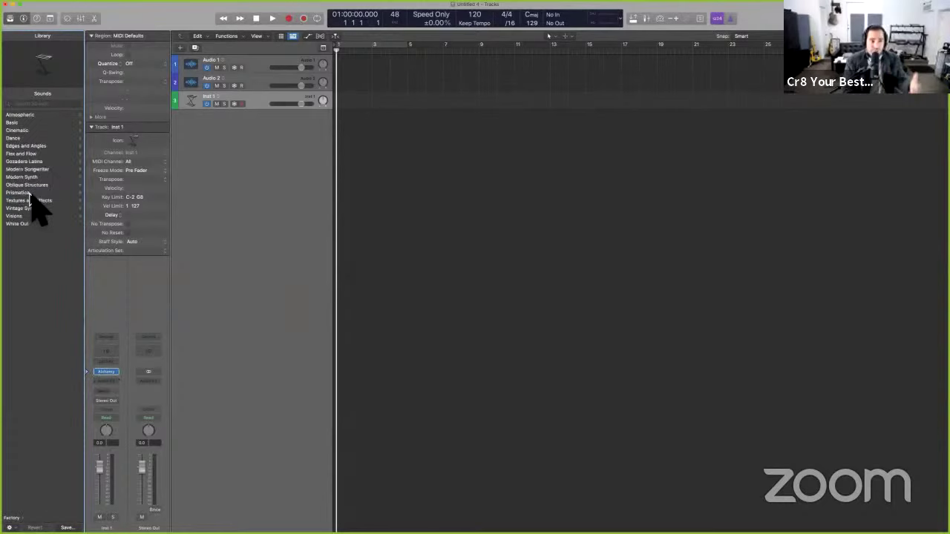
- Open the Alchemy instrument on the Inst 1 track, view its preset list, and close the plug-in window
left_click(109, 372)
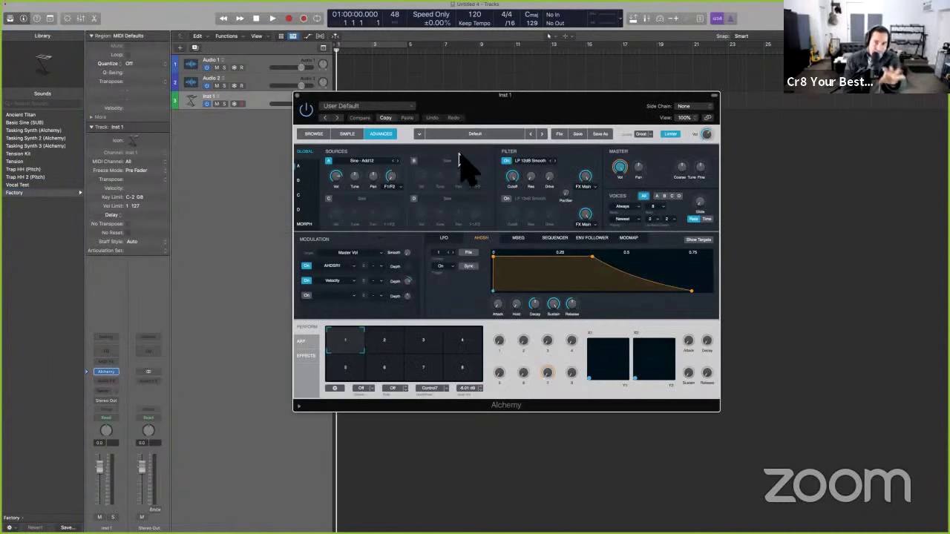
left_click(476, 135)
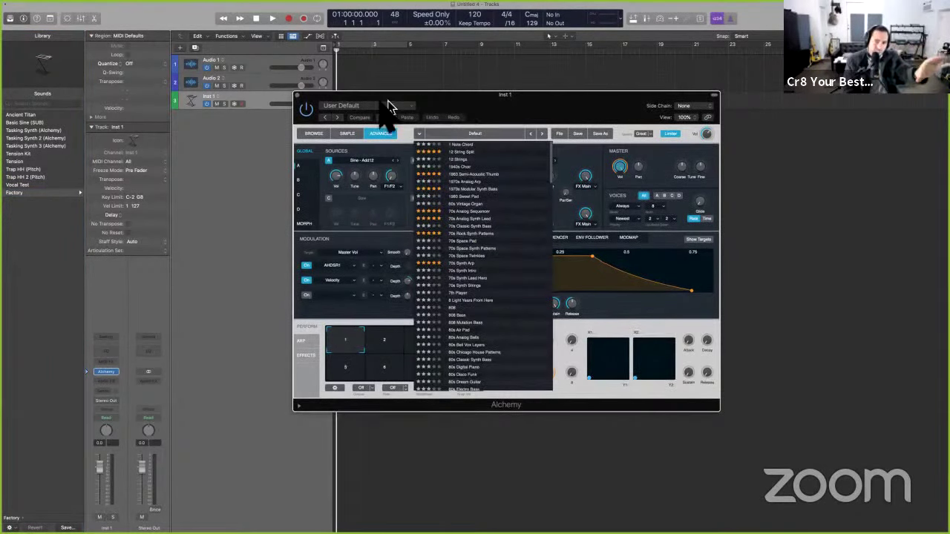
left_click(297, 95)
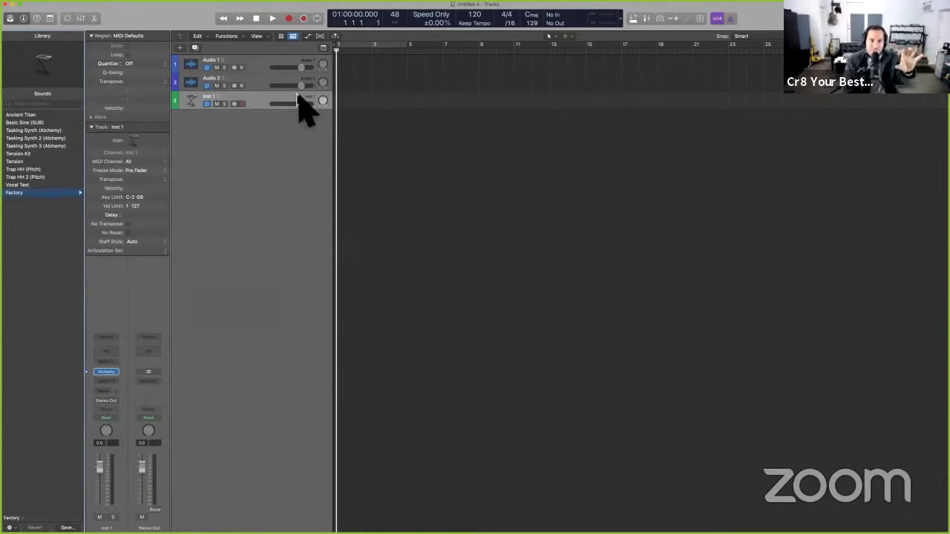
- Add the Basic Rock Drumset 01 Apple Loop to the Audio 2 track at bar 3 and set the cycle range to its length
left_click(246, 83)
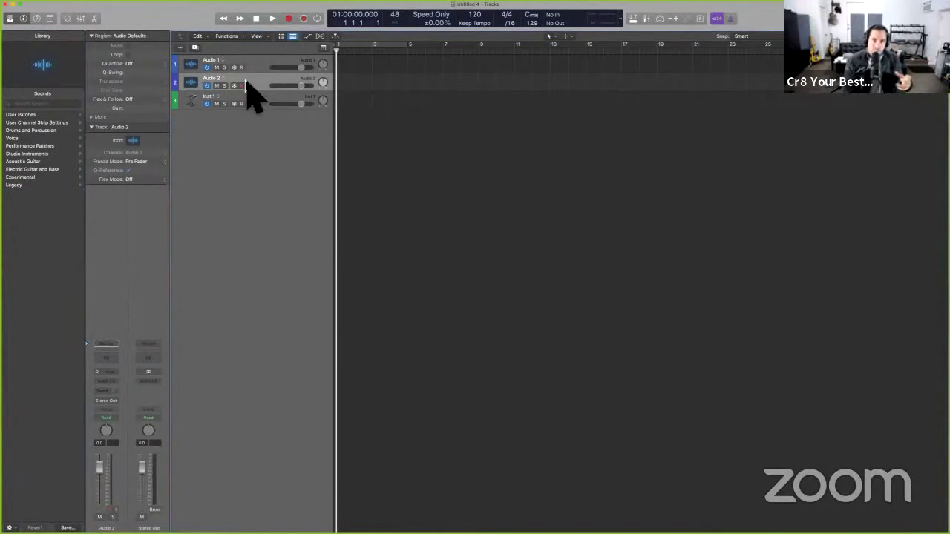
key("o")
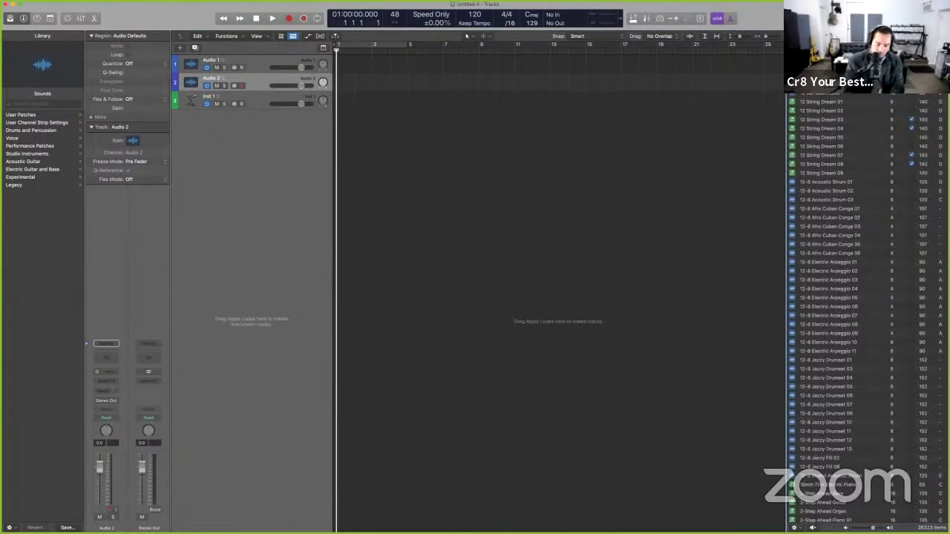
left_click_drag(827, 124, 373, 85)
key("super+u")
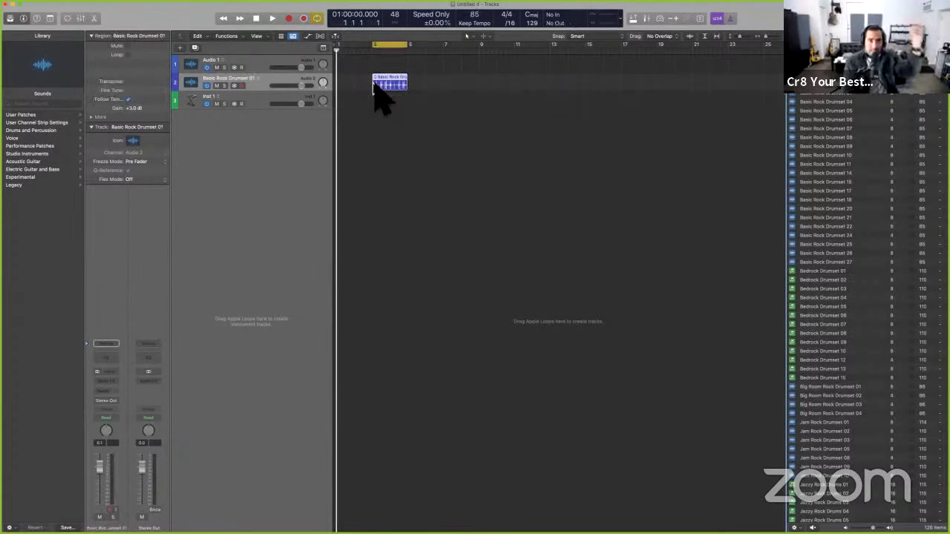
- Load the Pop Overheads patch from the Drums and Percussion Overheads sounds onto the drum loop's audio track
left_click(34, 131)
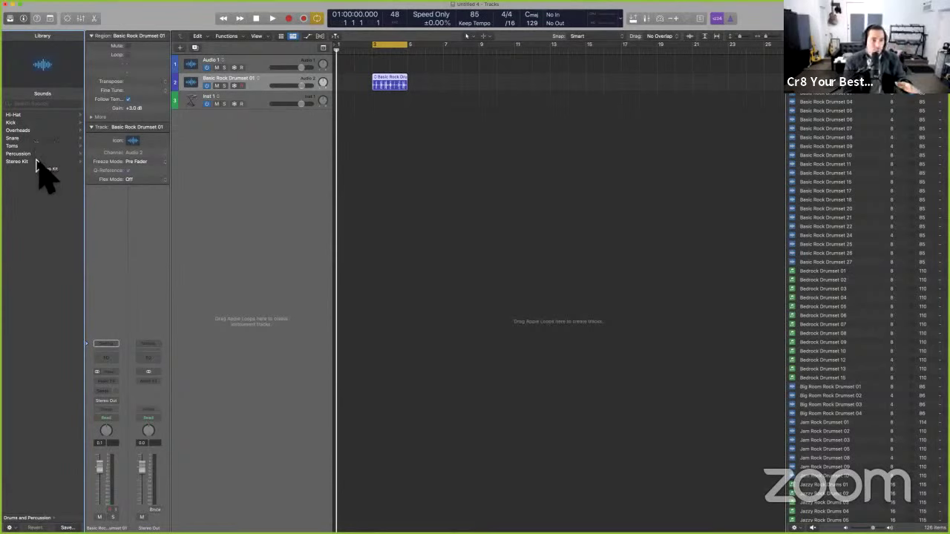
left_click(32, 131)
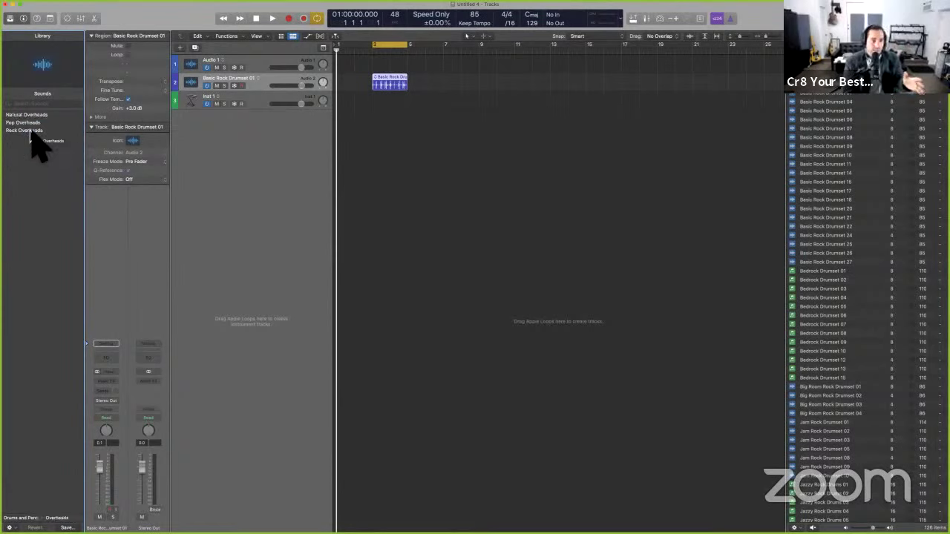
left_click(33, 122)
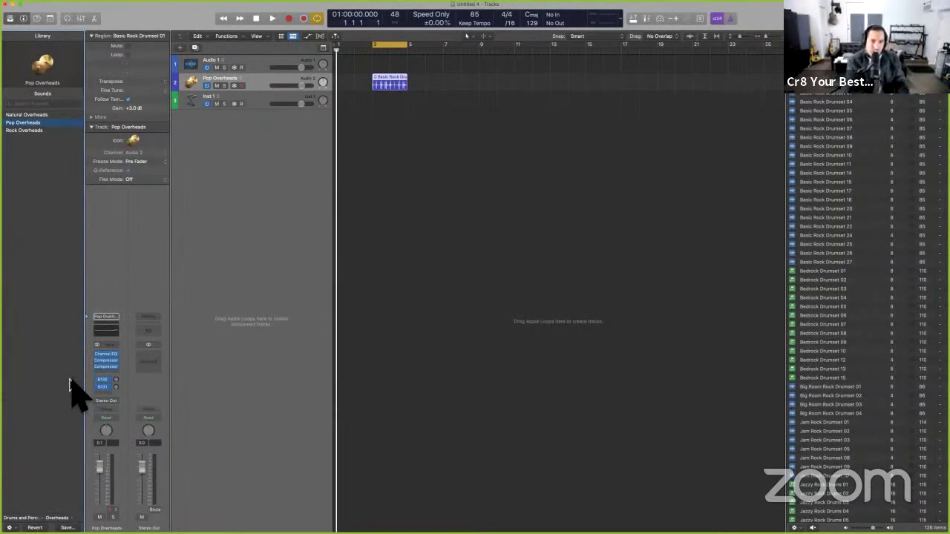
- View the plug-in choices for the second Compressor insert without changing it, and audition the drum loop with the insert effects bypassed
left_click(116, 371)
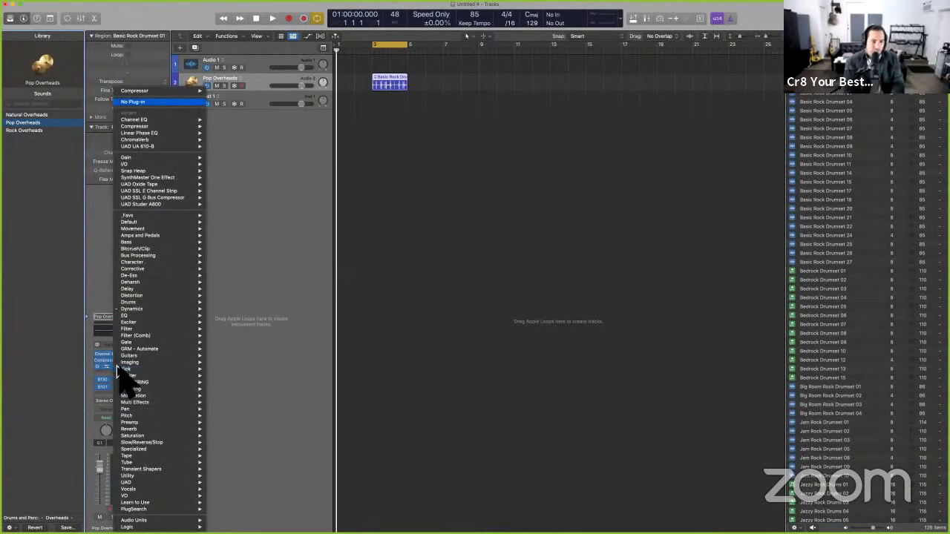
left_click(222, 372)
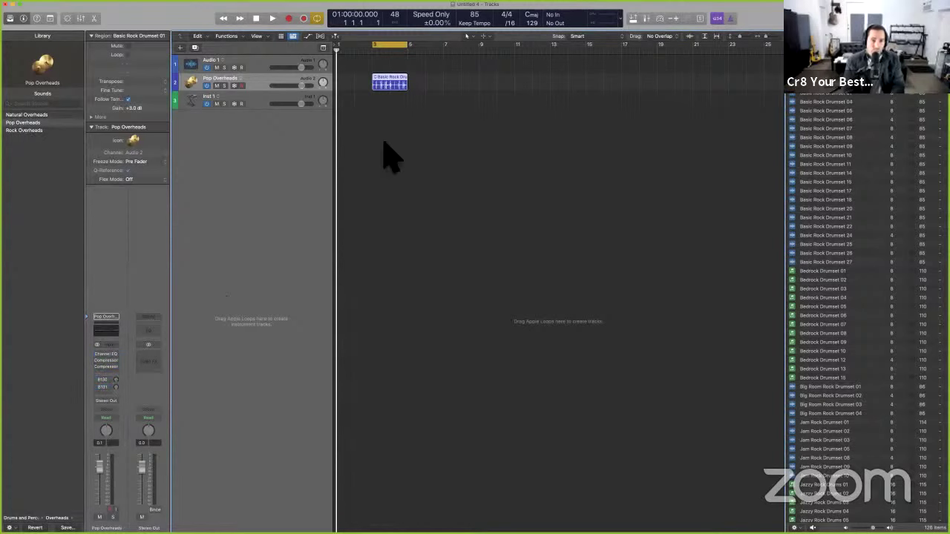
key("space")
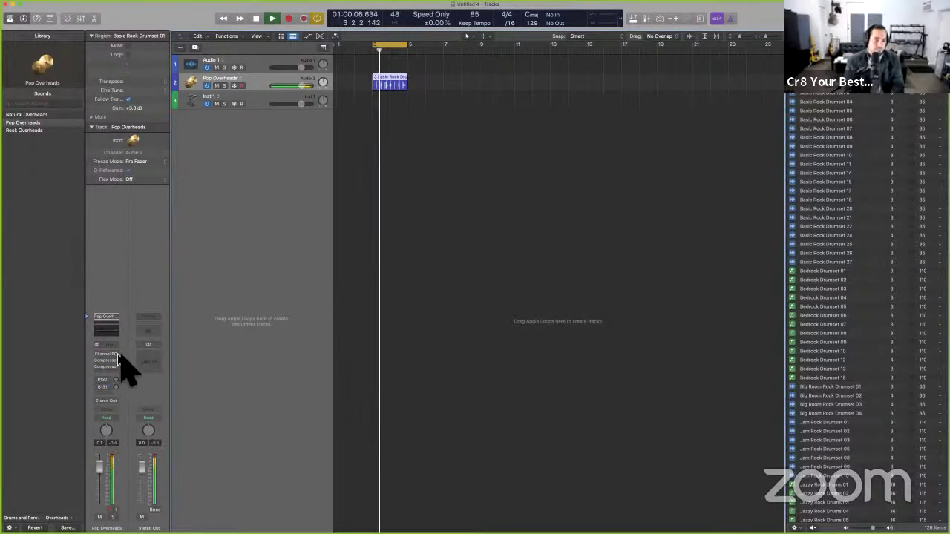
key("space")
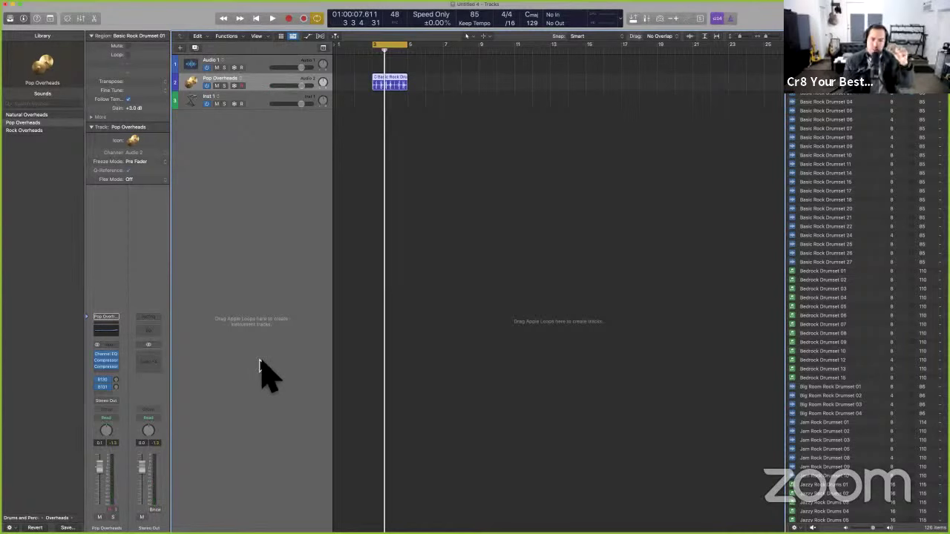
- Adjust the B130 ambience send level on the Pop Overheads track and view the aux channel strips fed by both sends
left_click(116, 383)
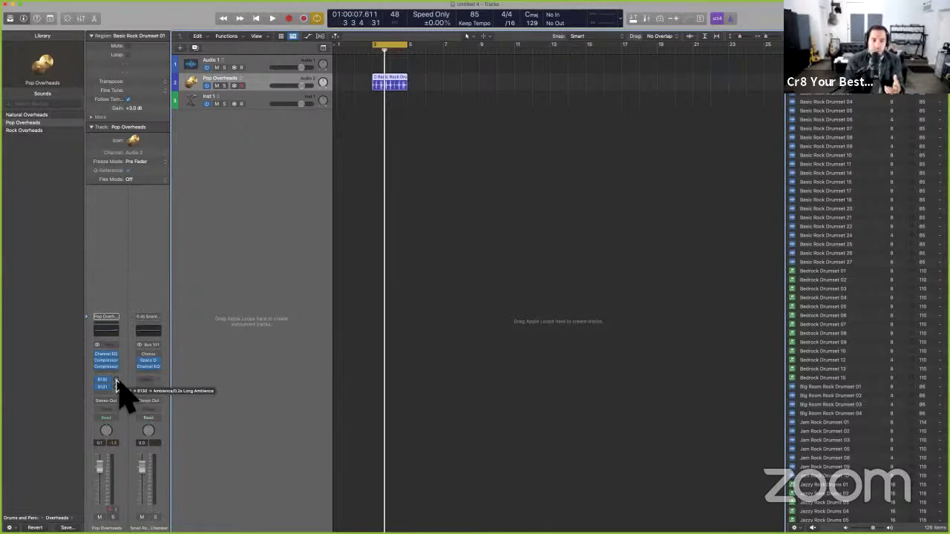
left_click(116, 381)
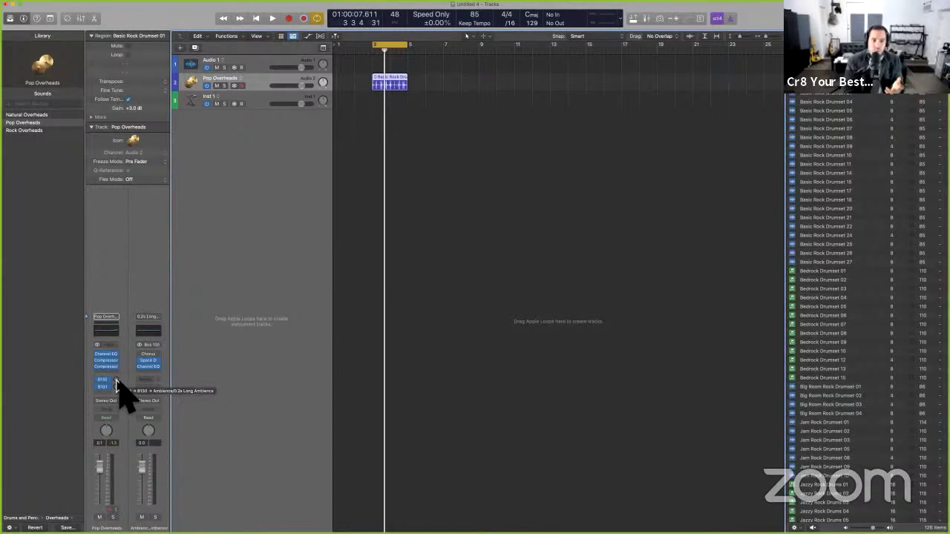
mouse_move(116, 383)
left_mouse_down()
mouse_move(116, 367)
mouse_move(116, 387)
left_mouse_up()
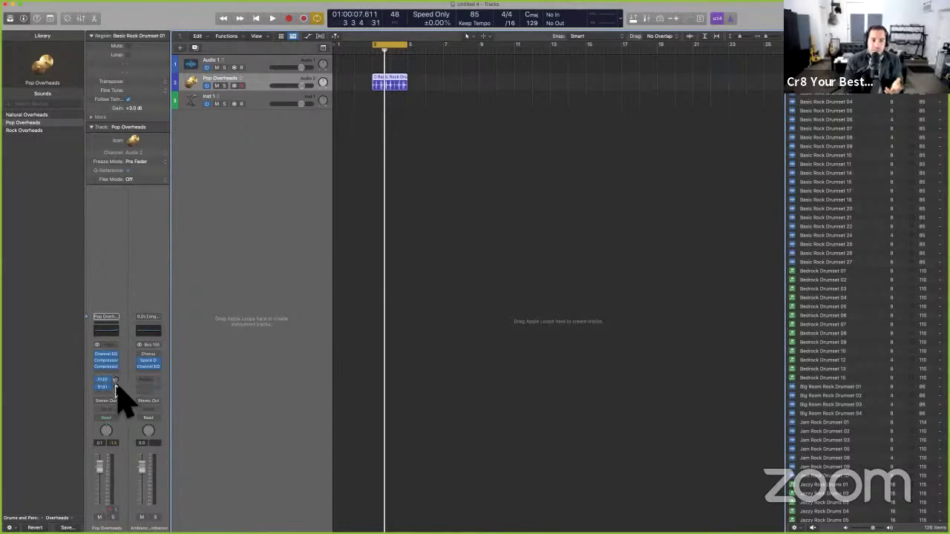
left_click(116, 380)
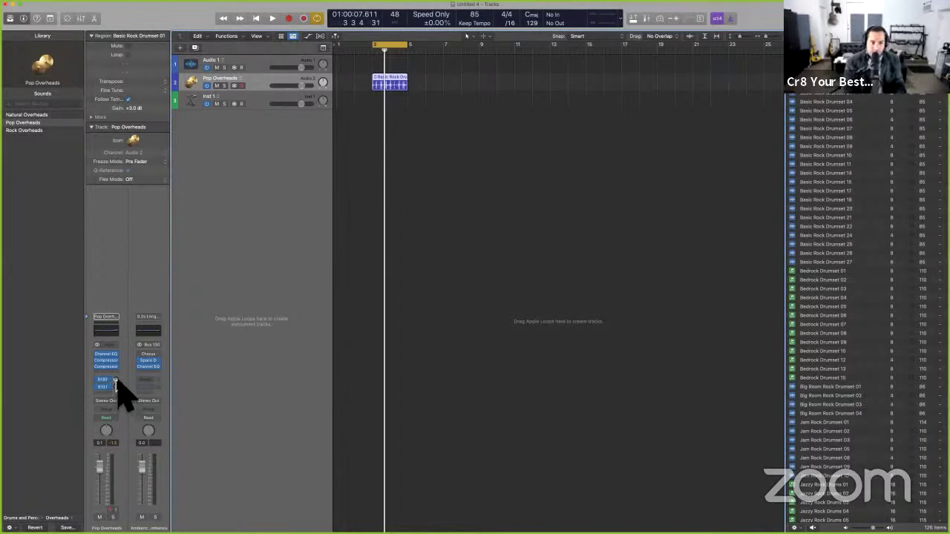
mouse_move(115, 381)
left_click(115, 387)
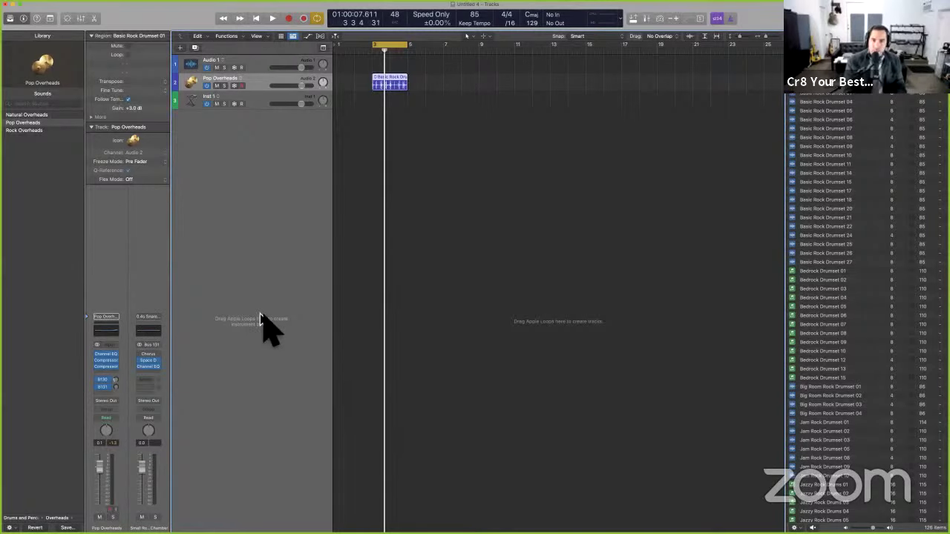
- Switch to the Logic Pro user guide and read the Inspector paragraph, highlighting "selected region"
key("super+Tab")
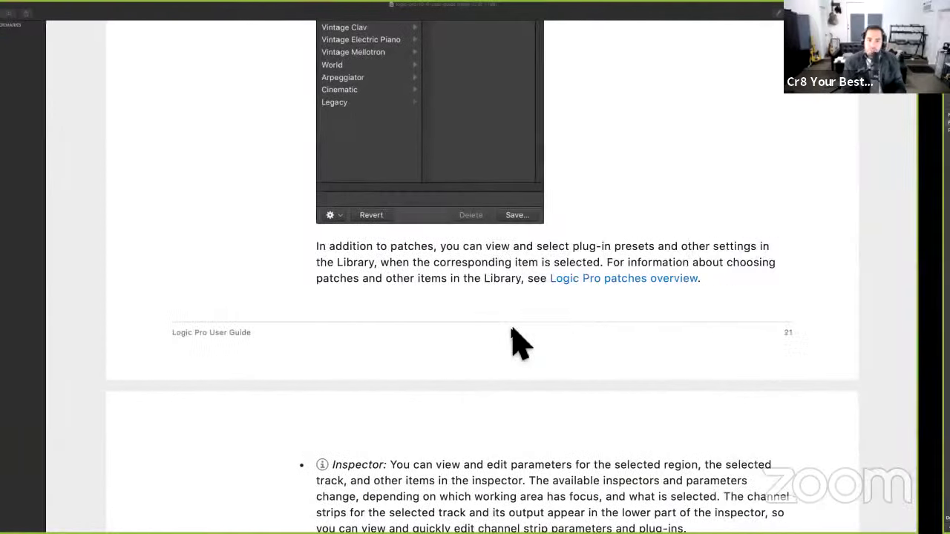
scroll(538, 377, "down", 5)
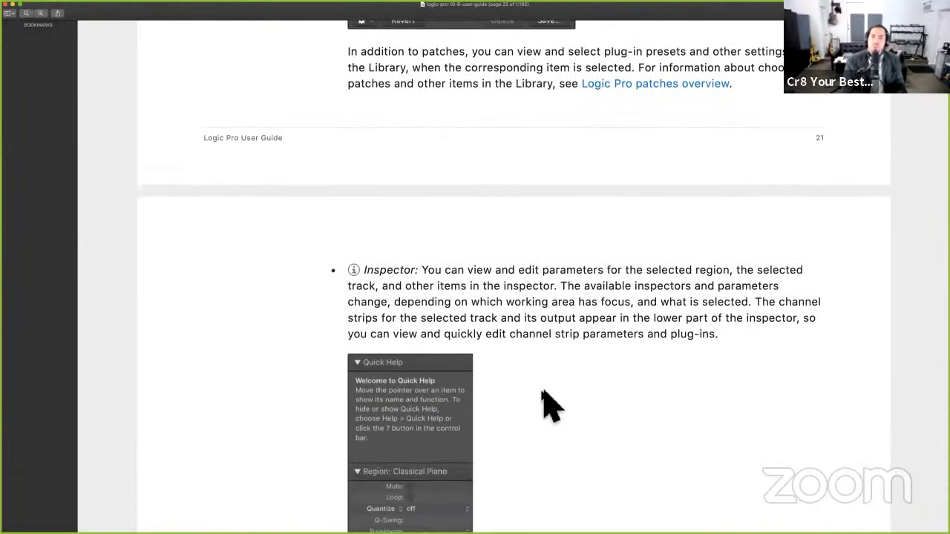
scroll(549, 405, "down", 5)
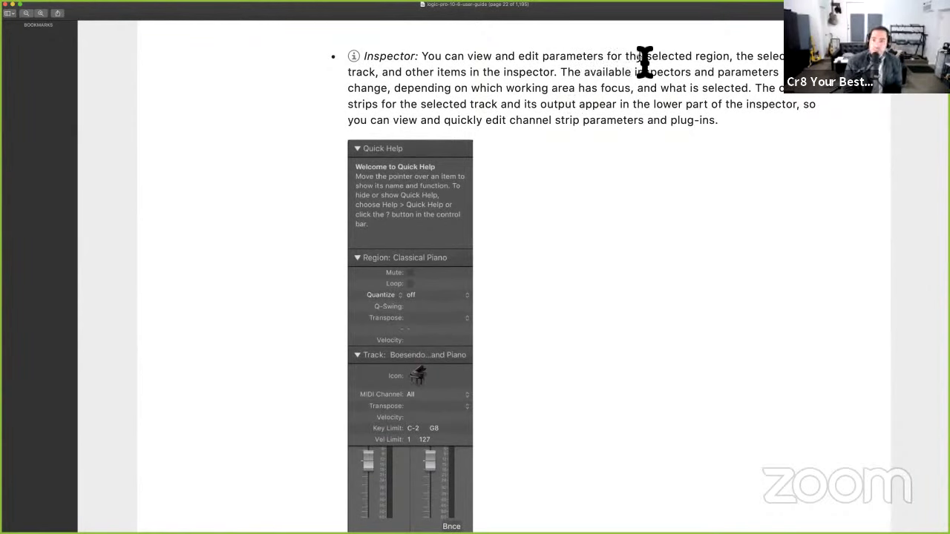
left_click_drag(646, 59, 739, 66)
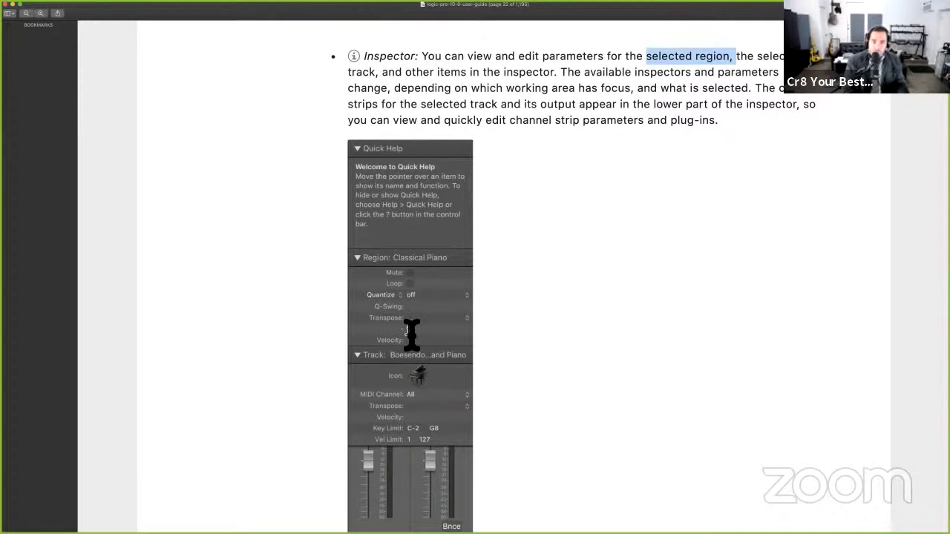
- Switch to the Logic Pro project, add the Bedrock Drumset 04 loop to the Inst 1 track at bar 3, and zoom to its region
key("super+Tab")
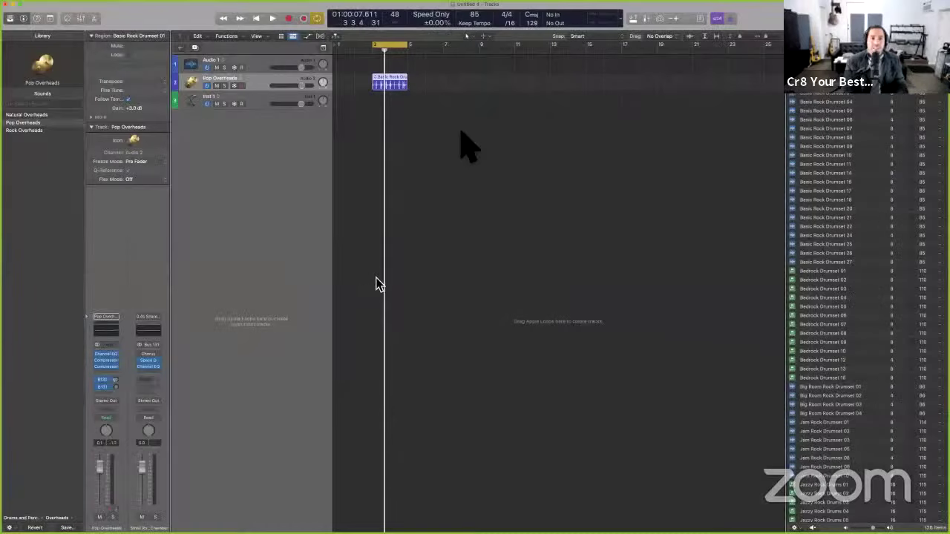
left_click_drag(802, 314, 382, 115)
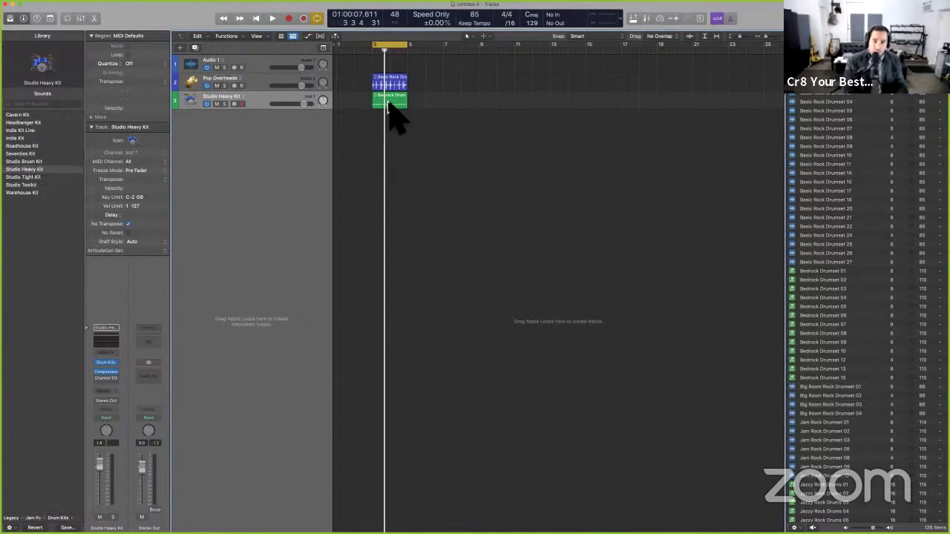
left_click(387, 106)
key("z")
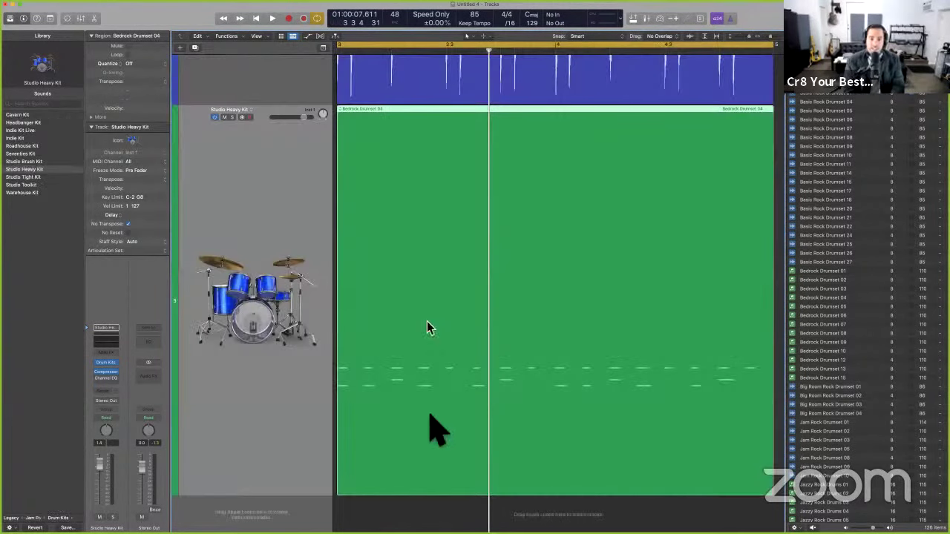
- Compare the region inspector with the Bedrock Drumset 04 region deselected and selected, and hide the Library
left_click(441, 508)
left_click(424, 429)
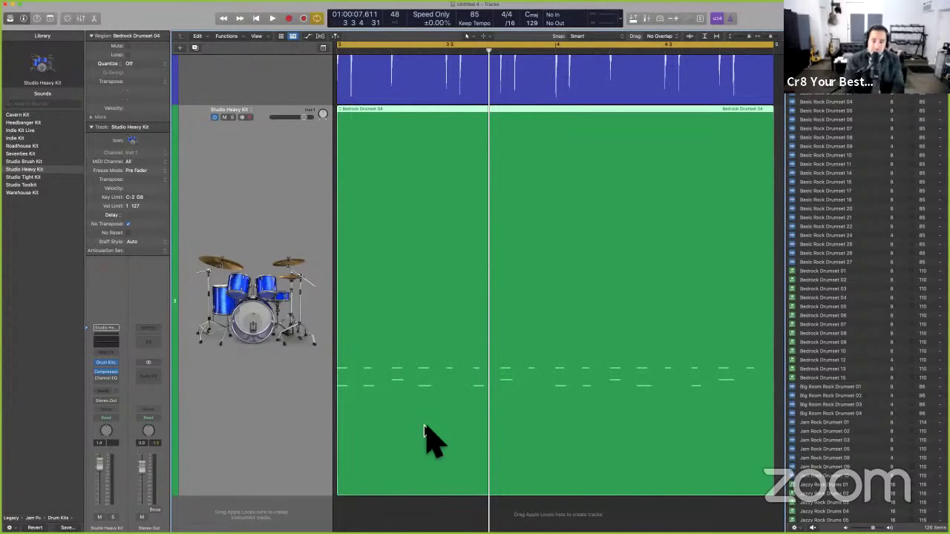
left_click(417, 518)
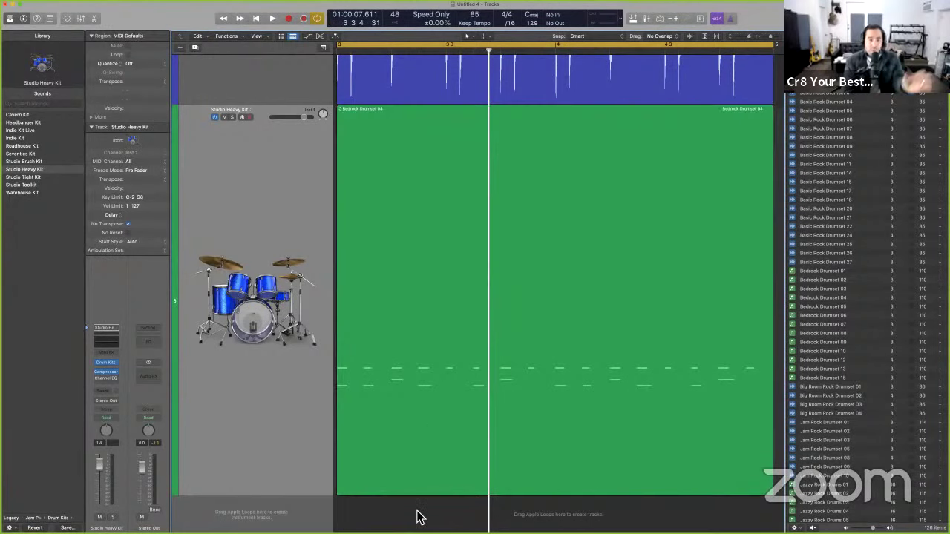
left_click(449, 401)
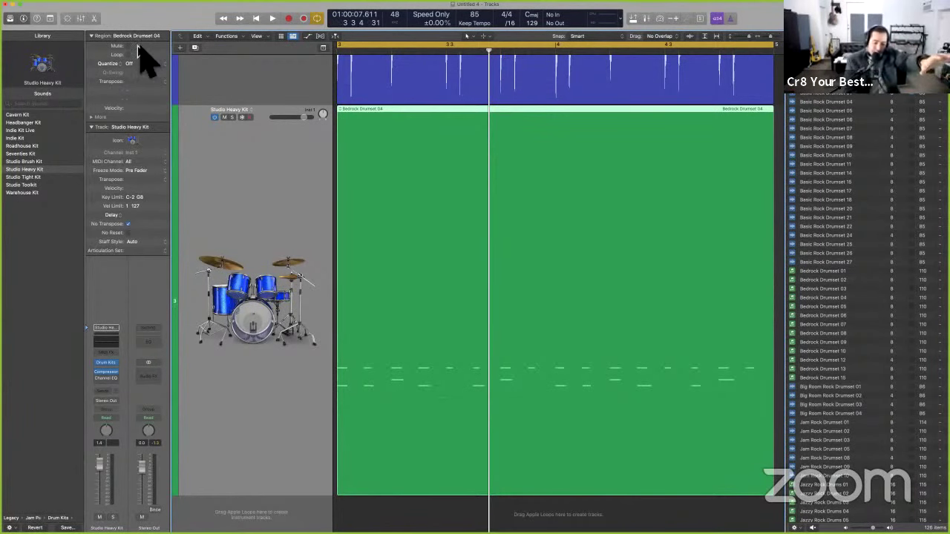
key("y")
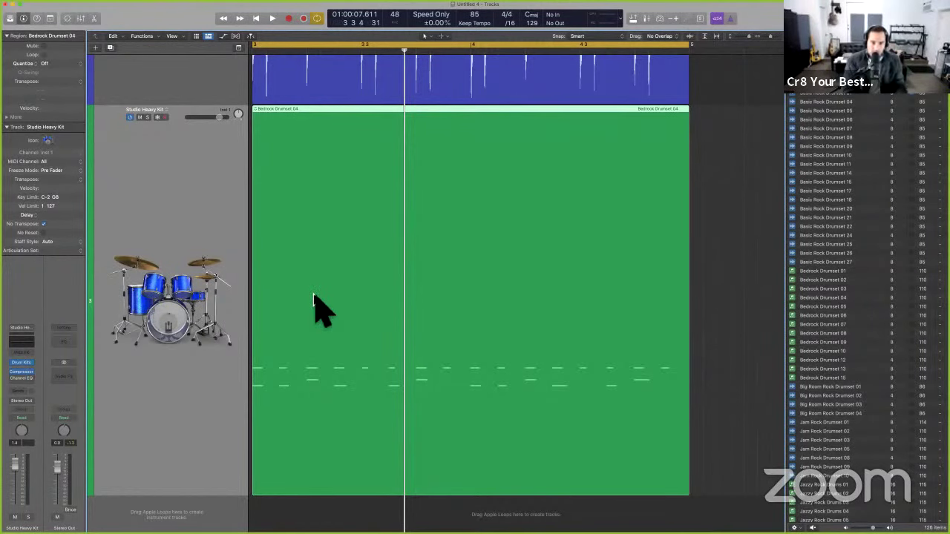
- Select the Basic Rock Drumset 01 audio region to examine its inspector parameters, and fit all three tracks in view
scroll(369, 265, "up", 10)
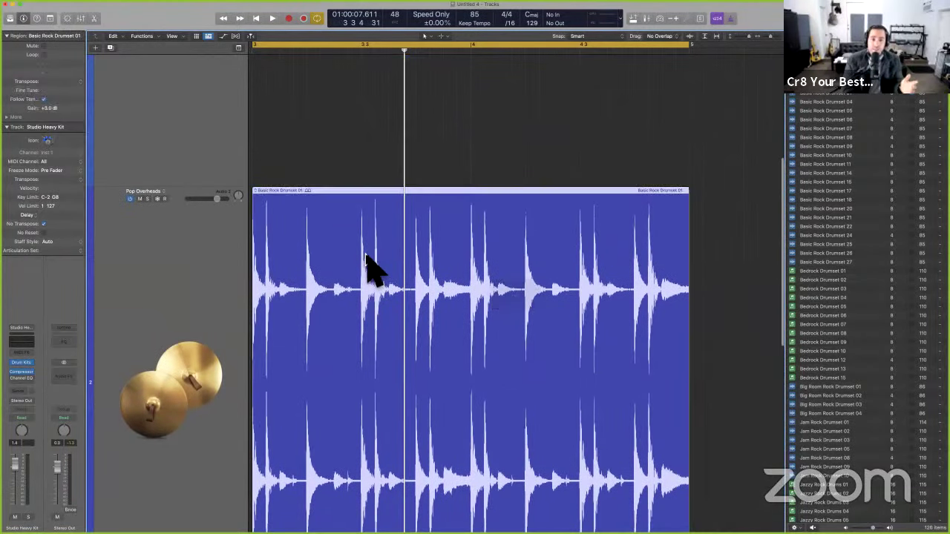
left_click(369, 266)
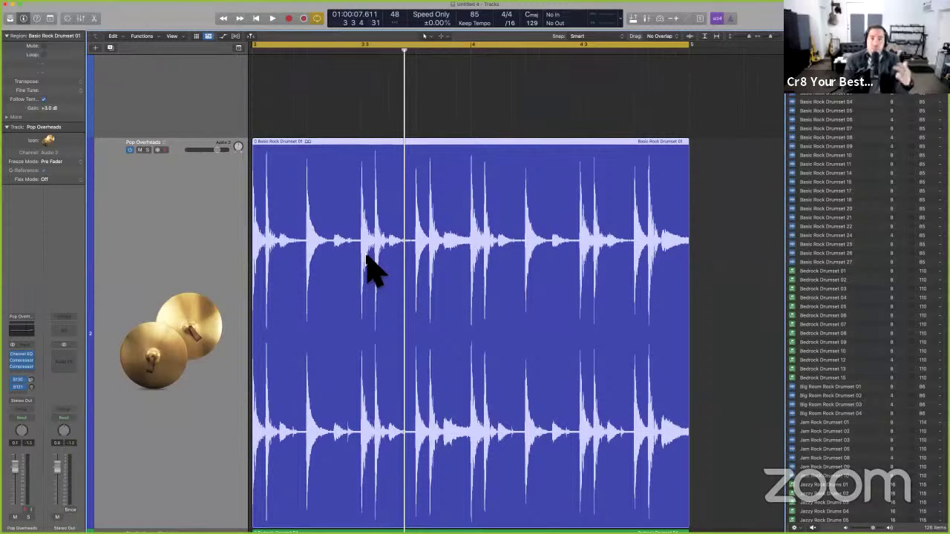
key("z")
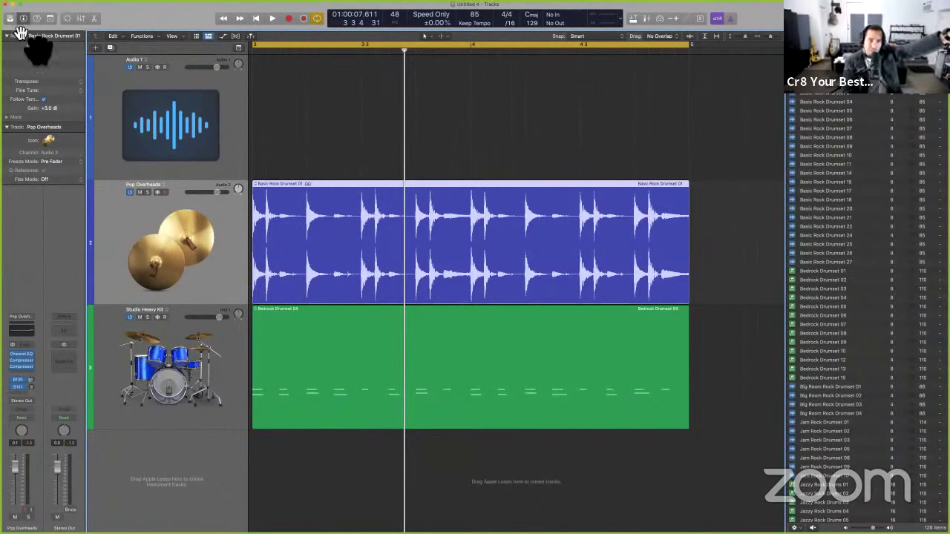
- Try marquee selections inside the Basic Rock Drumset 01 region and reselect the whole region
left_click(297, 121)
left_click(393, 223)
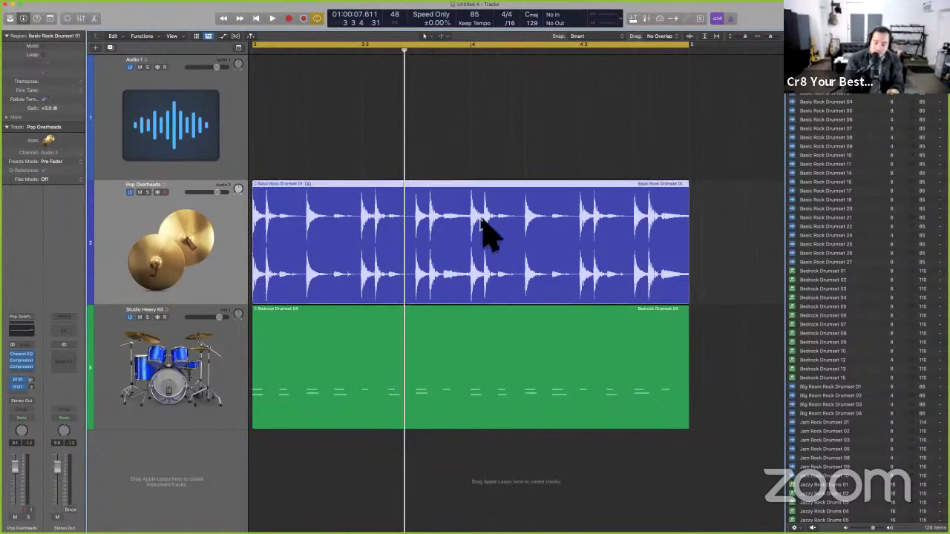
left_click(307, 244, "super")
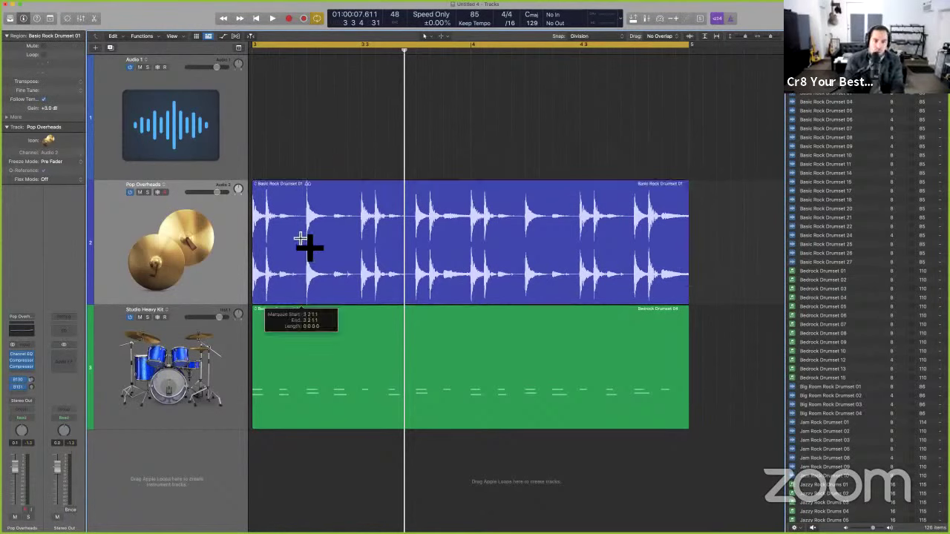
left_click_drag(350, 252, 371, 246)
left_click(426, 227)
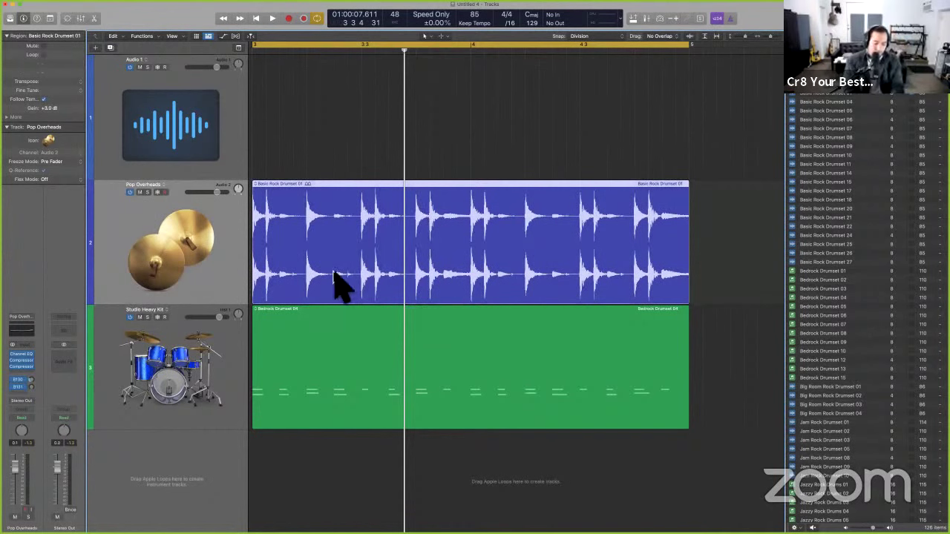
- Cut three separate sections out of the Basic Rock Drumset 01 region with marquee selections, leaving four regions
left_click_drag(313, 269, 350, 275)
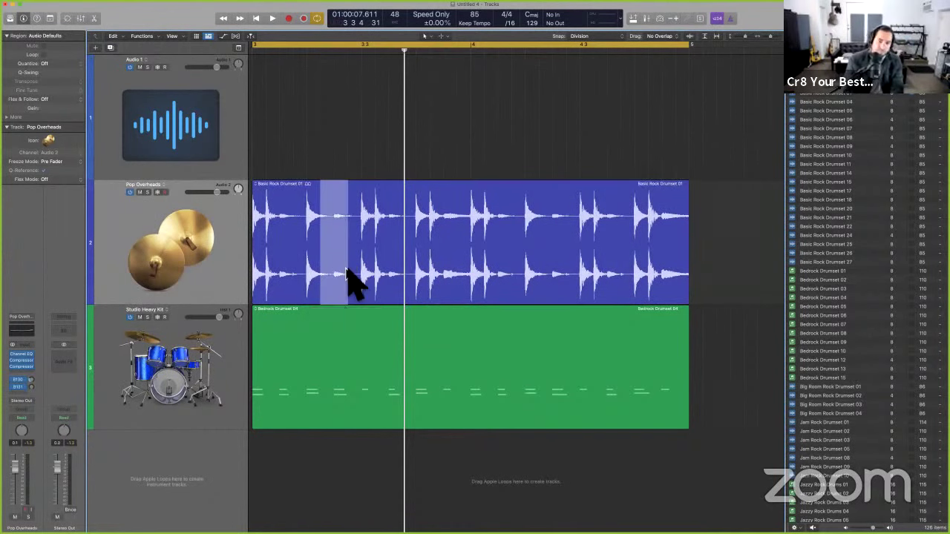
key("Delete")
left_click_drag(429, 261, 457, 276)
key("Delete")
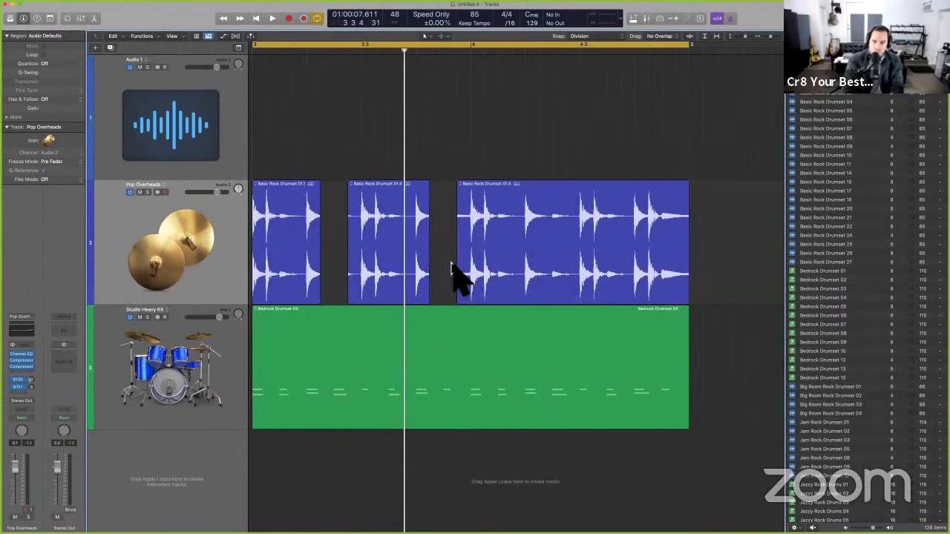
left_click_drag(534, 270, 635, 270)
key("Delete")
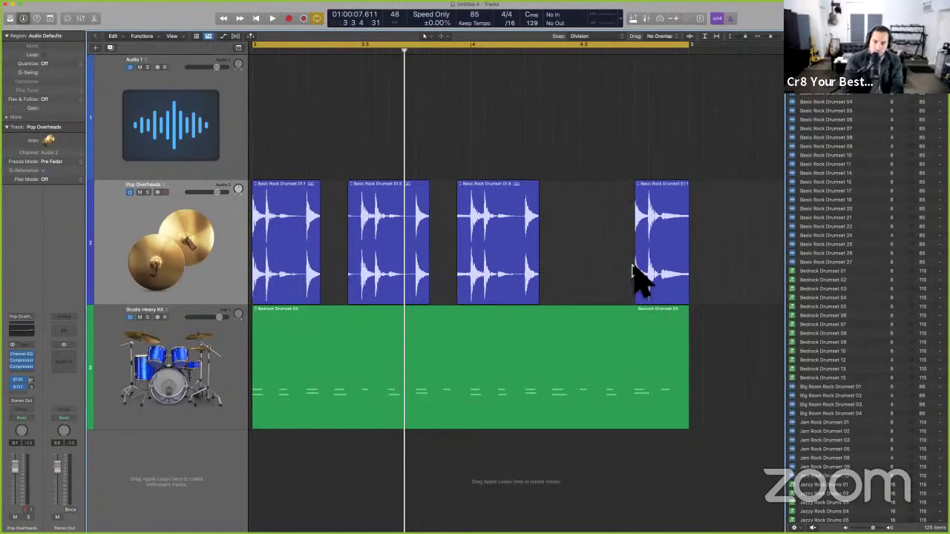
- Select the four Pop Overheads regions and name them Basic Rock Drumset 01 with sequential numbering
left_click_drag(724, 261, 229, 230)
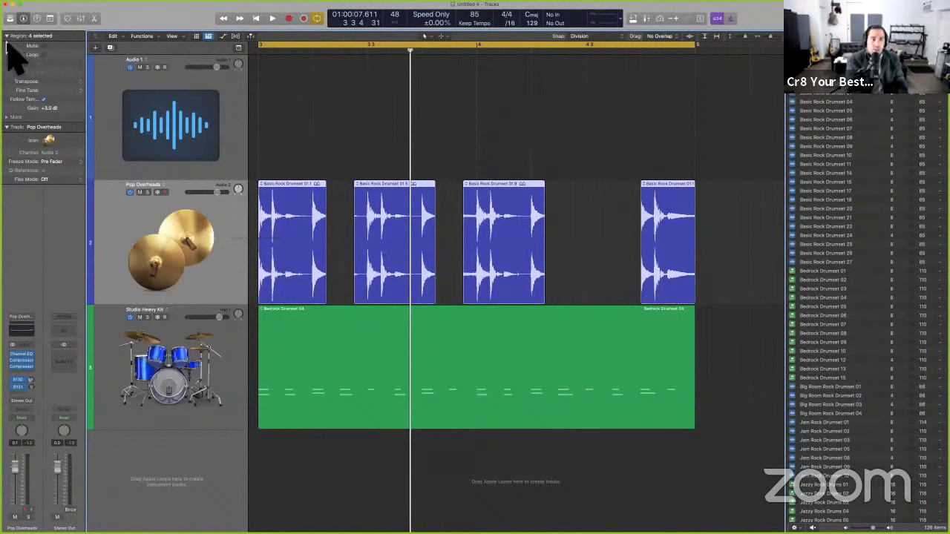
left_click(62, 39)
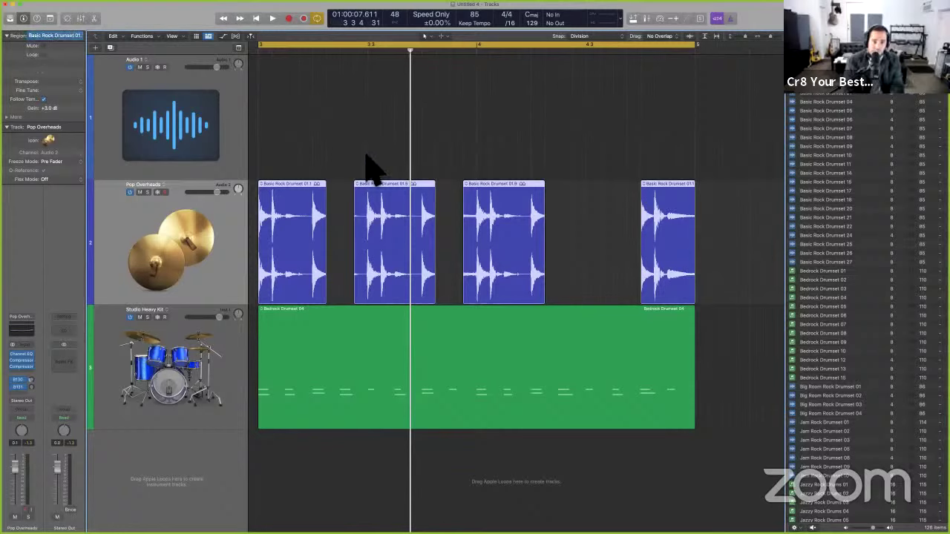
key("Return")
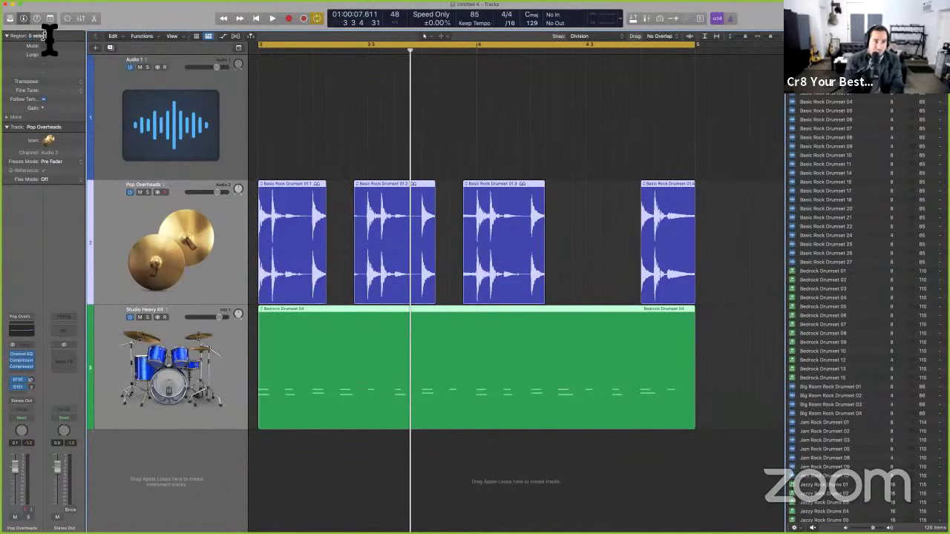
- Rename the four Pop Overheads regions and the Bedrock Drumset 04 region together as TEST
left_click(48, 39)
type("TEST")
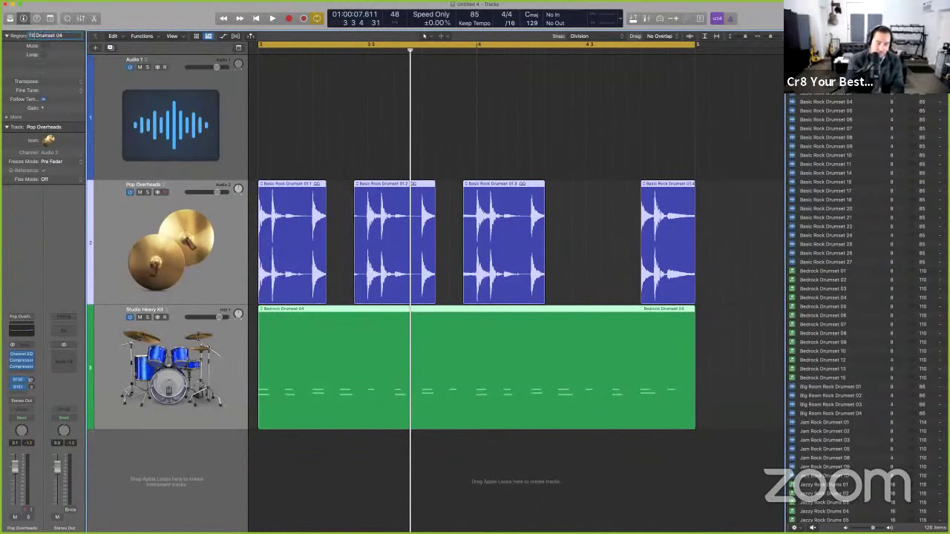
key("BackSpace")
key("BackSpace")
key("BackSpace")
key("BackSpace")
key("BackSpace")
key("BackSpace")
key("BackSpace")
key("BackSpace")
key("BackSpace")
key("BackSpace")
key("BackSpace")
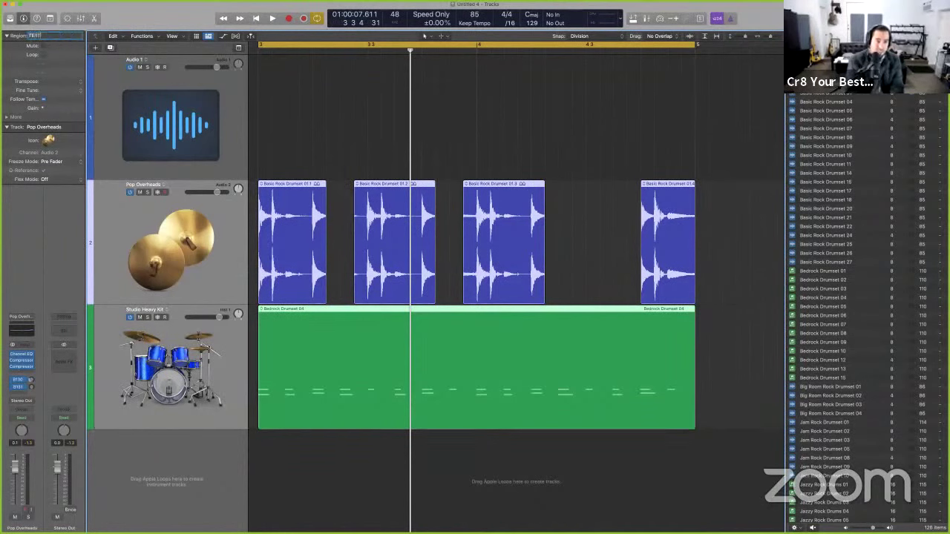
key("Return")
- Select individual TEST regions on the Pop Overheads track one at a time to check their region inspector parameters
left_click(349, 166)
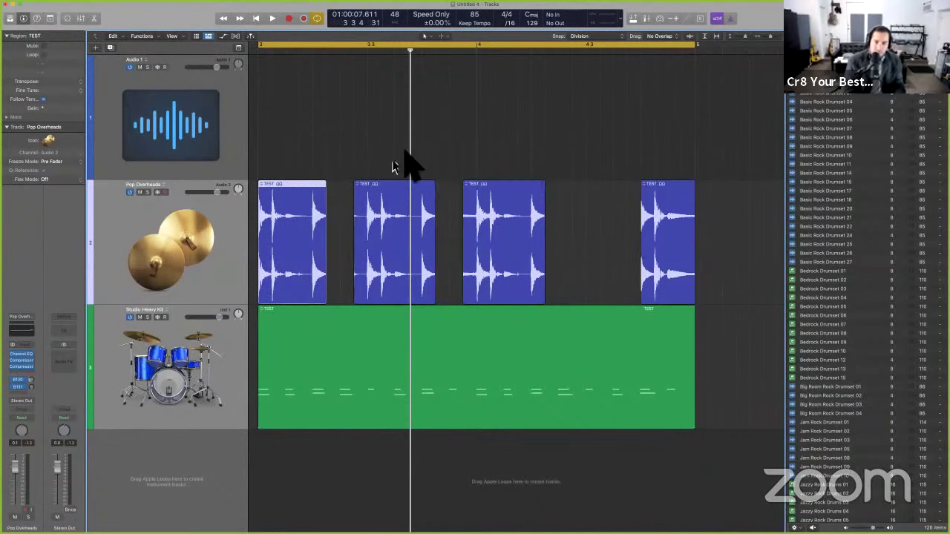
left_click(398, 227)
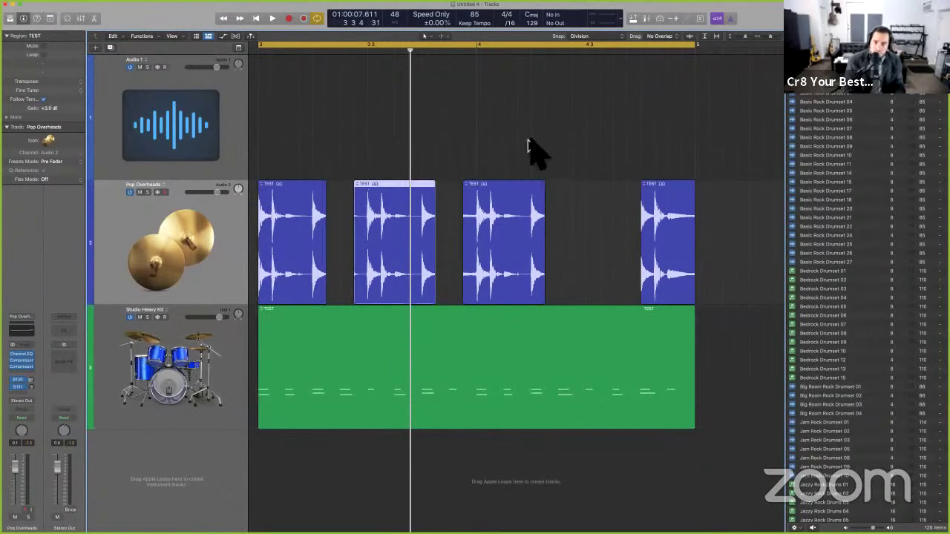
left_click(691, 251)
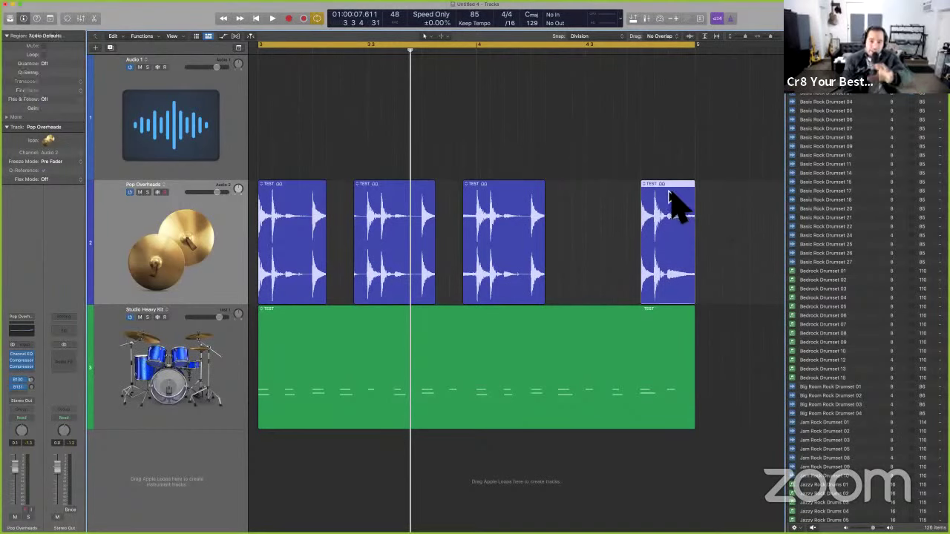
left_click(514, 227)
left_click(416, 244)
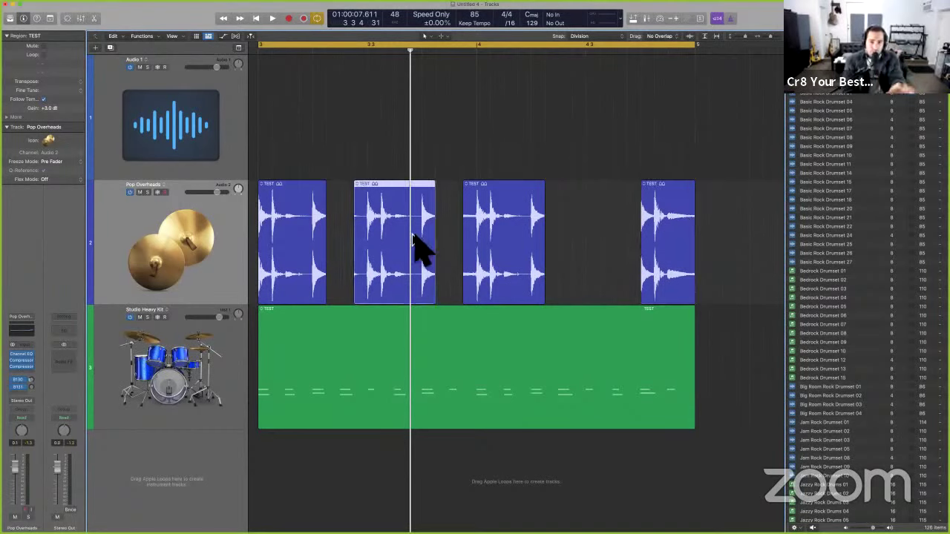
- Select all four TEST regions on the Pop Overheads track and join them into one region
left_click(292, 245)
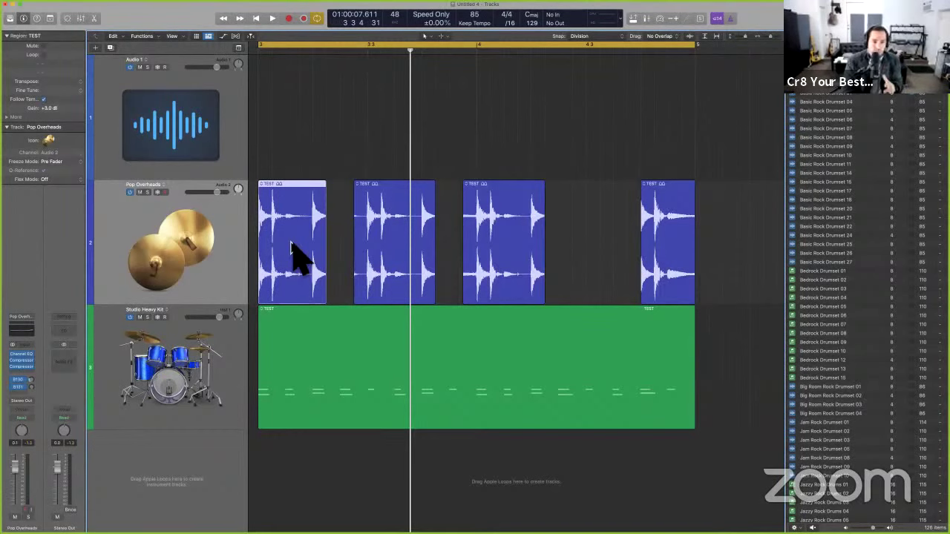
left_click(197, 260)
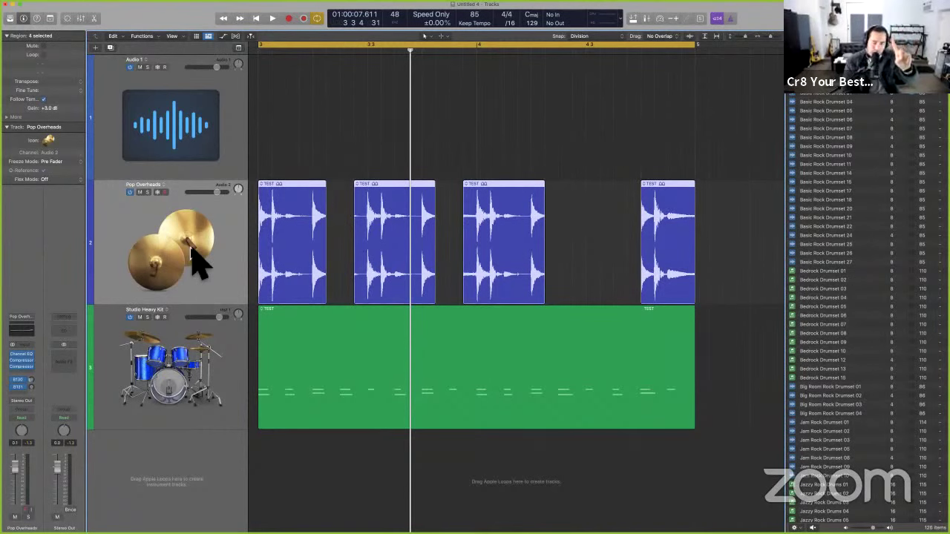
key("super+j")
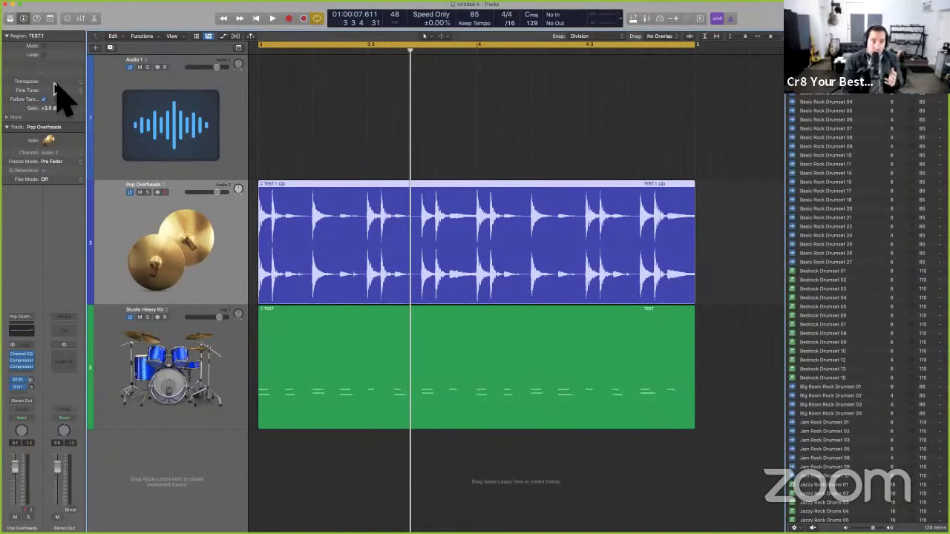
- Turn looping on for the joined Pop Overheads region, and turn it off again
left_click(42, 55)
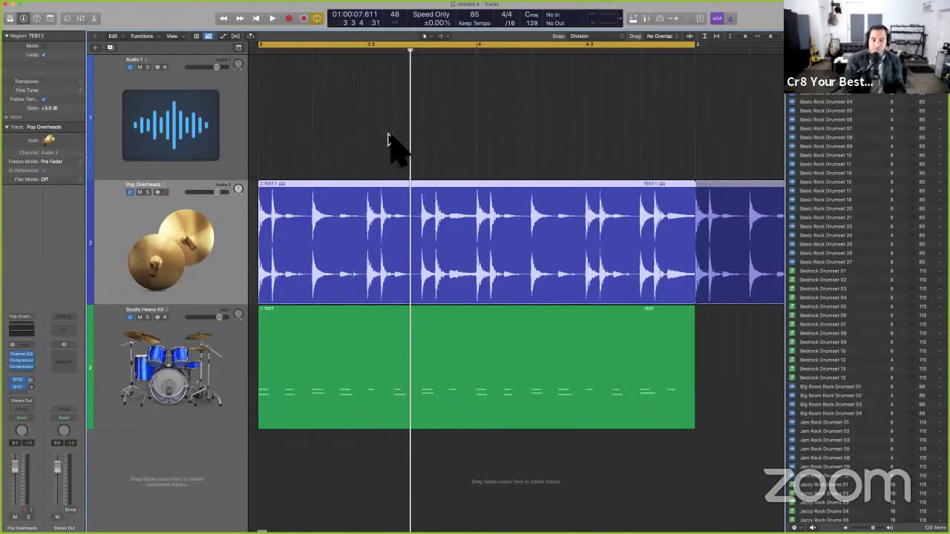
scroll(388, 141, "down", 3)
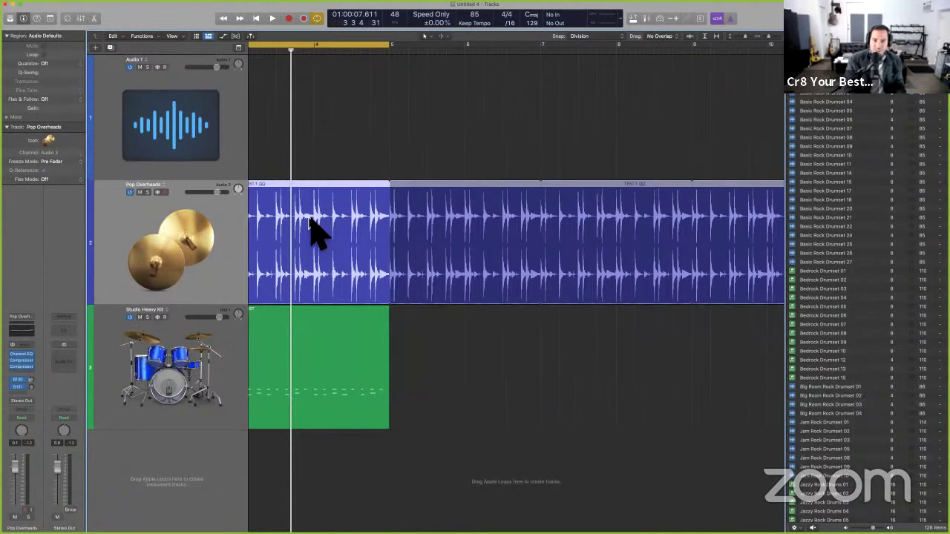
left_click(312, 230)
key("l")
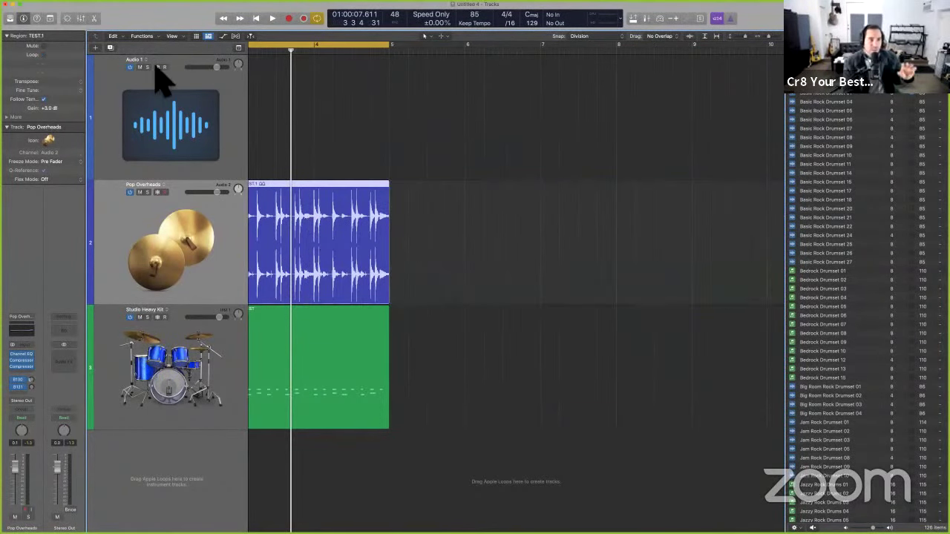
- Mute and unmute the Pop Overheads region twice, and collapse and reopen the track inspector
left_click(43, 47)
left_click(43, 47)
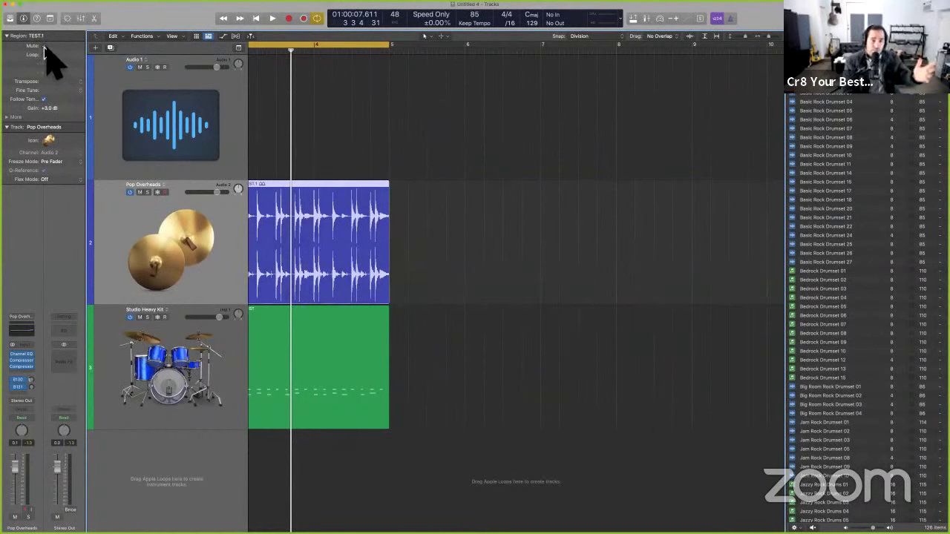
left_click(44, 47)
left_click(44, 46)
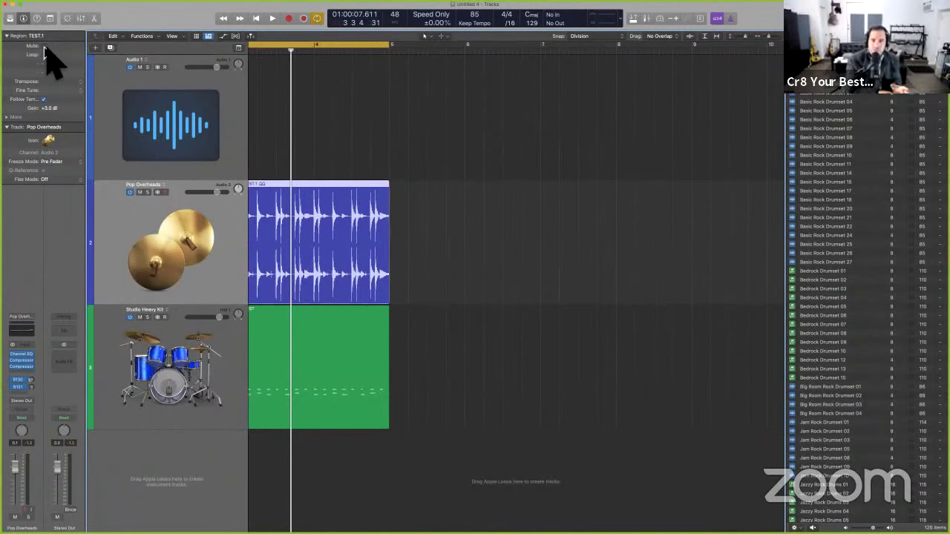
left_click(7, 128)
left_click(7, 127)
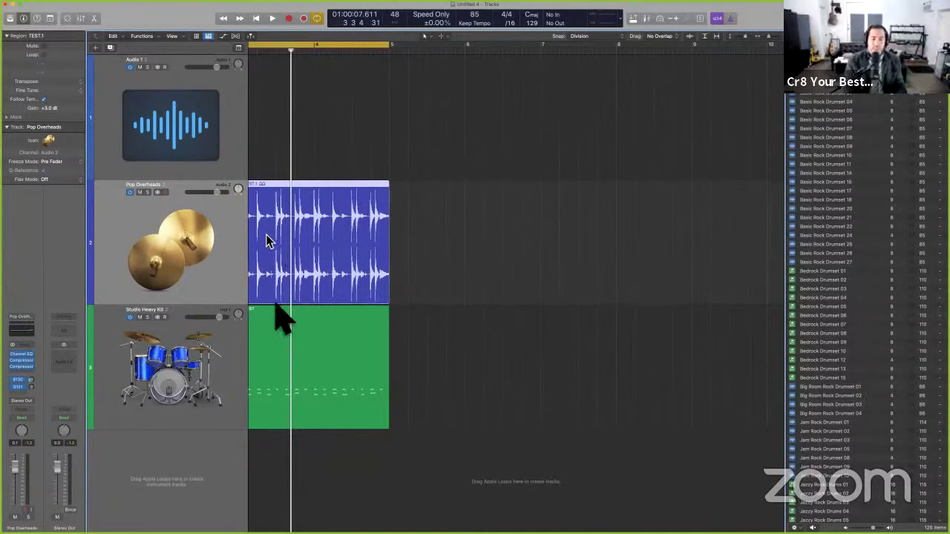
- Compare the inspector with the TEST region on the Studio Heavy Kit track selected and deselected
left_click(314, 401)
key("super+Right")
key("super+Right")
key("super+Left")
key("super+Left")
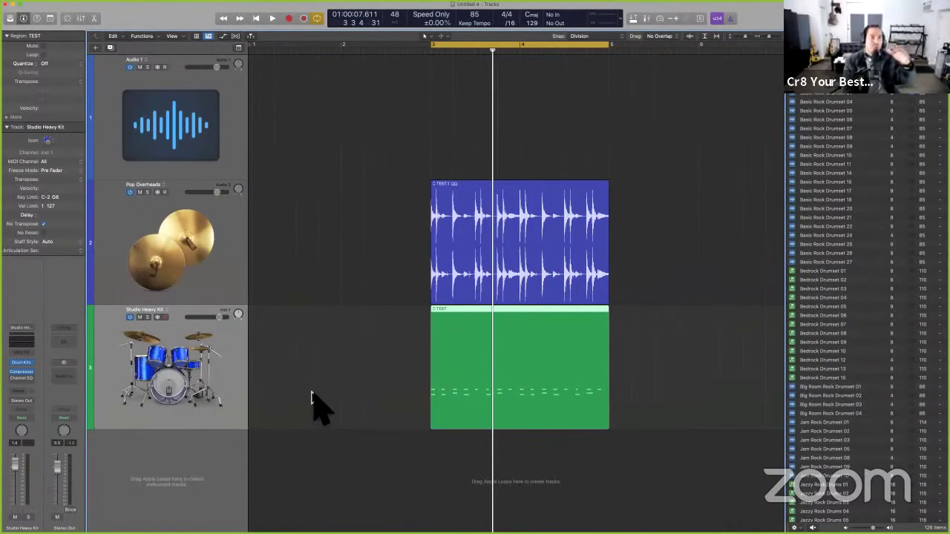
left_click(330, 408)
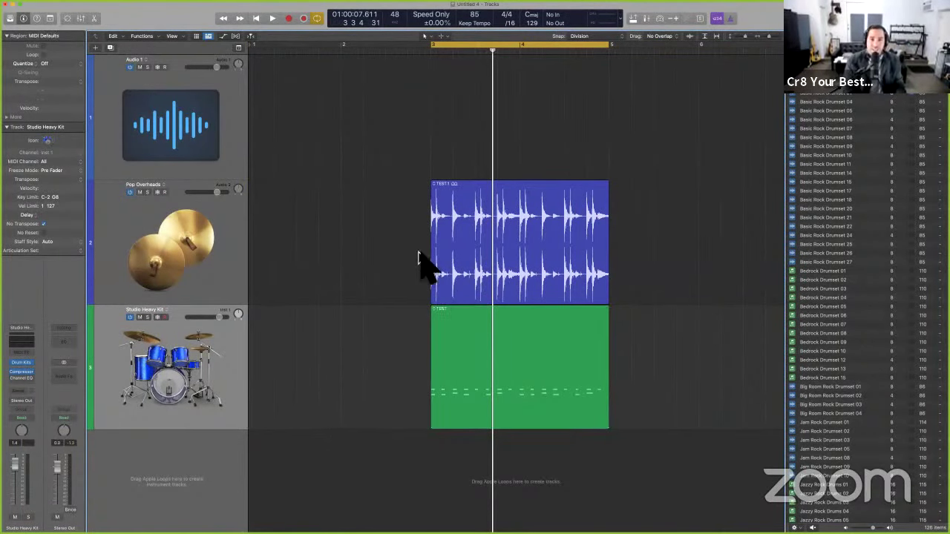
- Switch to the Logic Pro user guide PDF and read about the inspector's Quick Help area
key("ctrl+Left")
scroll(536, 382, "down", 5)
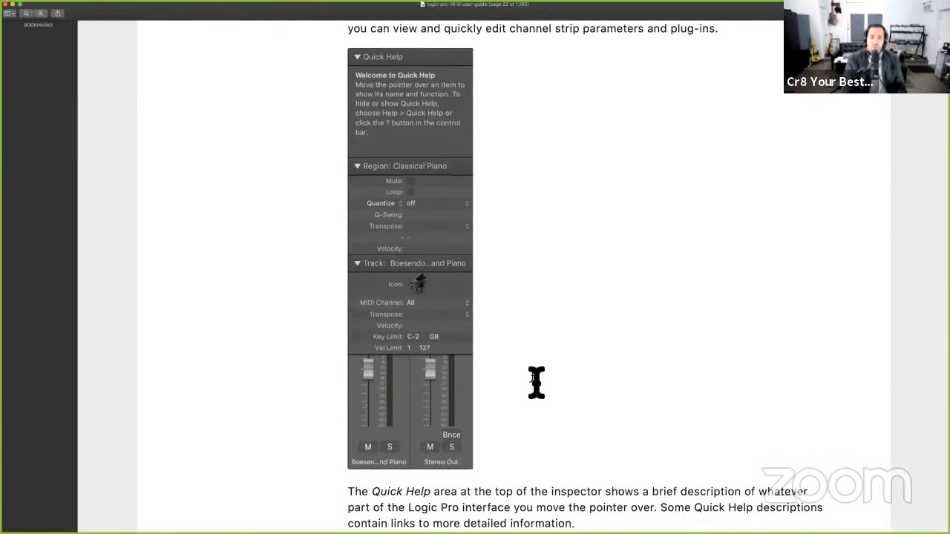
scroll(536, 382, "down", 2)
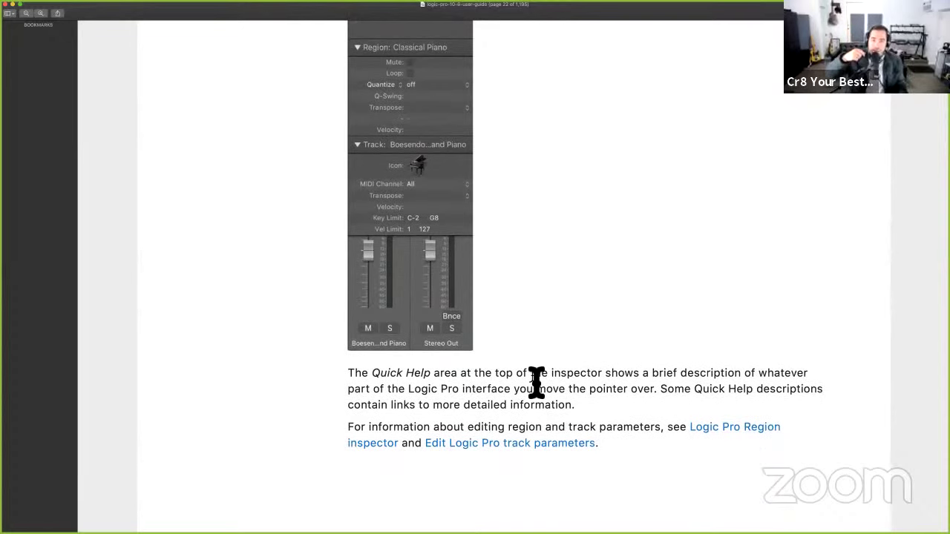
scroll(534, 382, "down", 1)
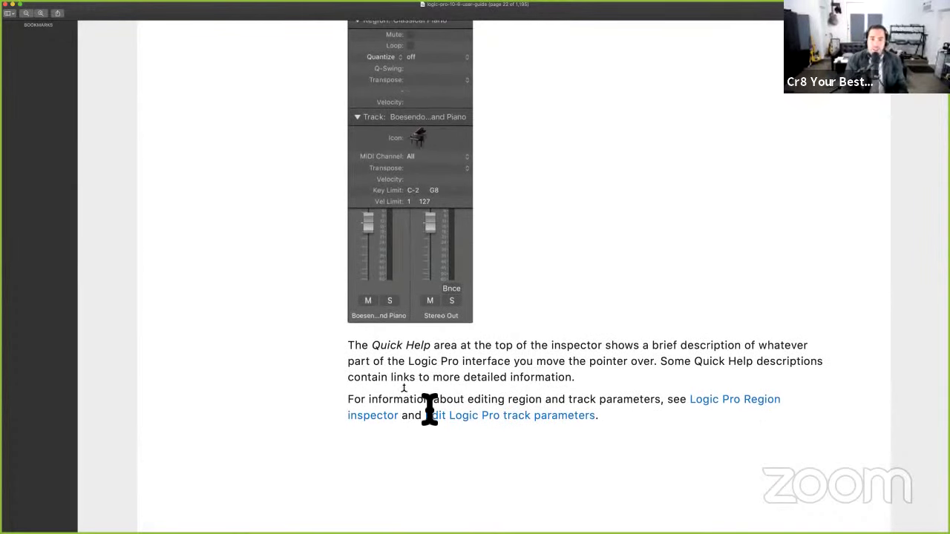
left_click_drag(375, 351, 491, 361)
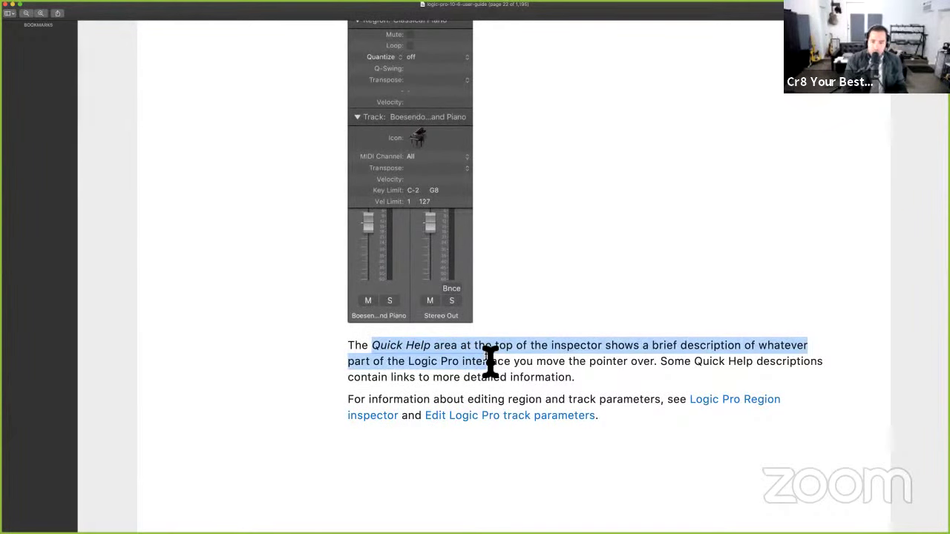
left_click(527, 230)
key("super+Tab")
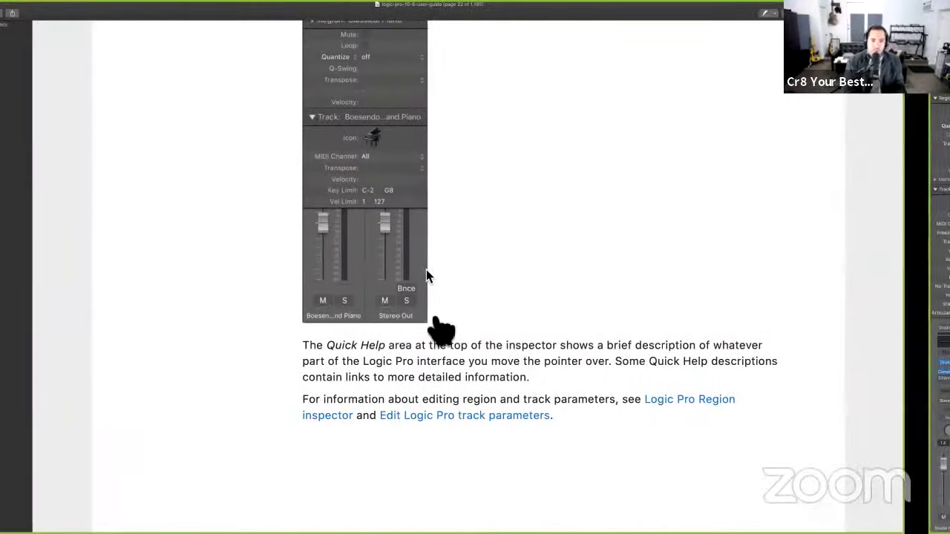
- Read the guide's Smart Controls entry, and switch to the Logic Pro project to show the Smart Controls for Studio Heavy Kit
scroll(443, 424, "down", 10)
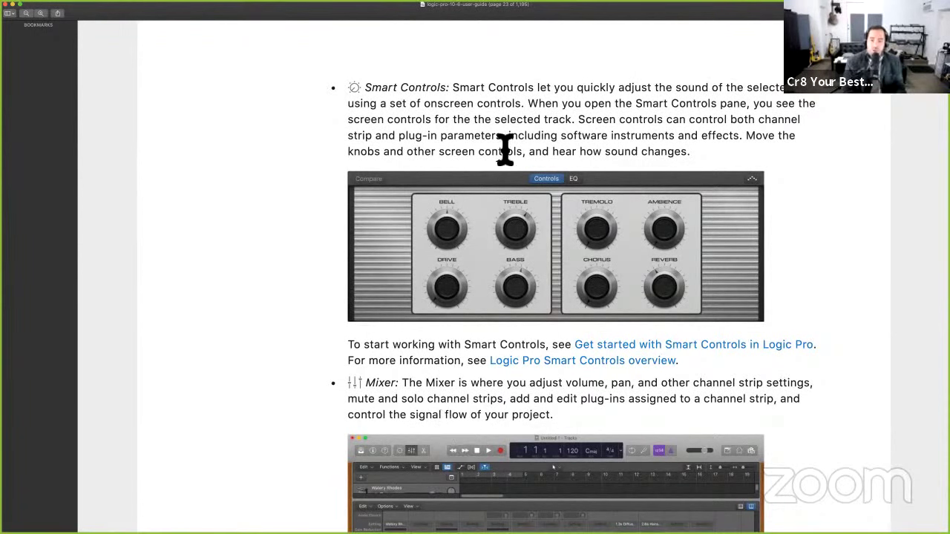
key("ctrl+Right")
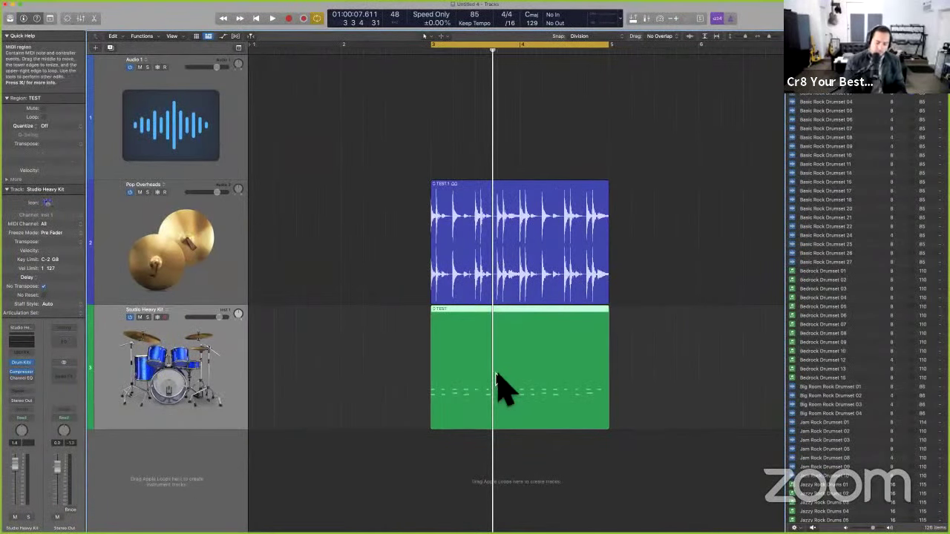
key("b")
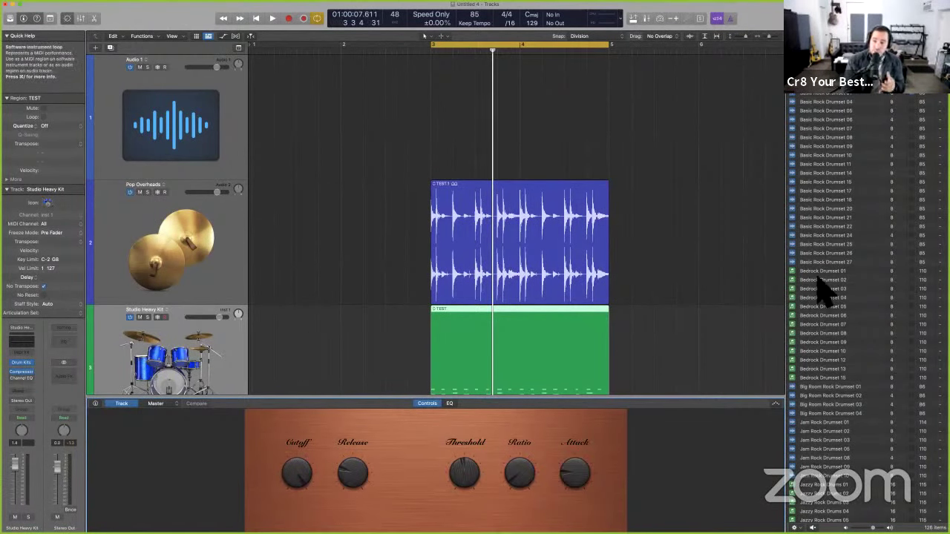
- Delete the Studio Heavy Kit track with its TEST region, and add the Bedrock Drumset 01 loop as a new track at bar 3
scroll(641, 315, "down", 3)
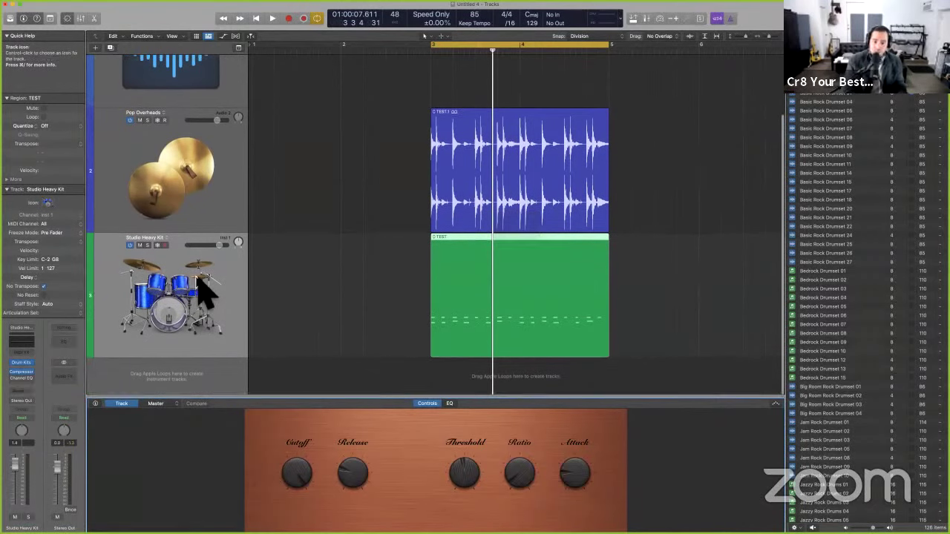
key("BackSpace")
key("super+BackSpace")
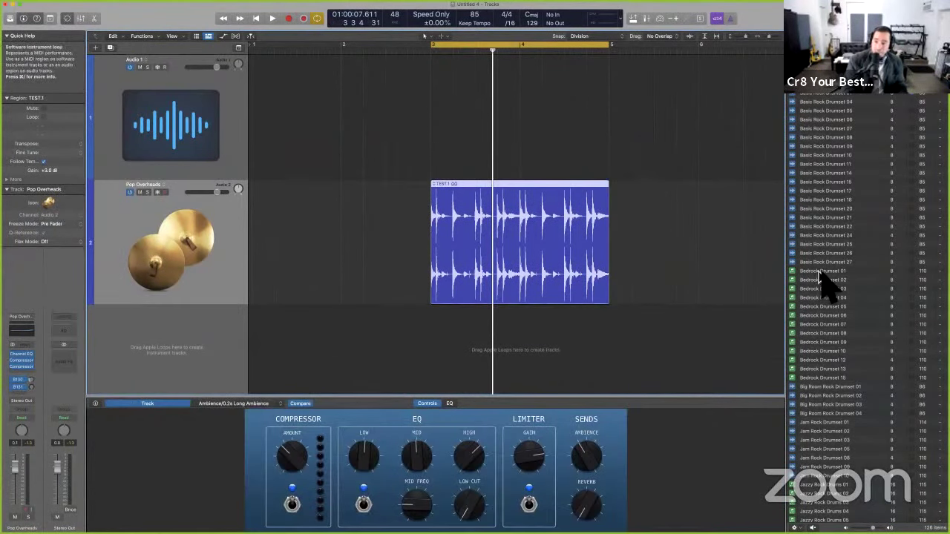
left_click_drag(815, 274, 431, 344)
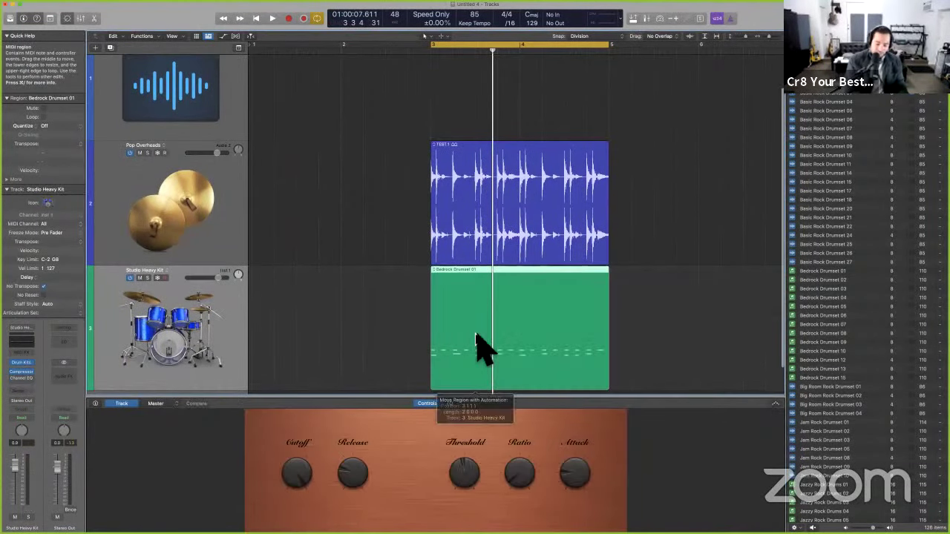
scroll(479, 345, "up", 2)
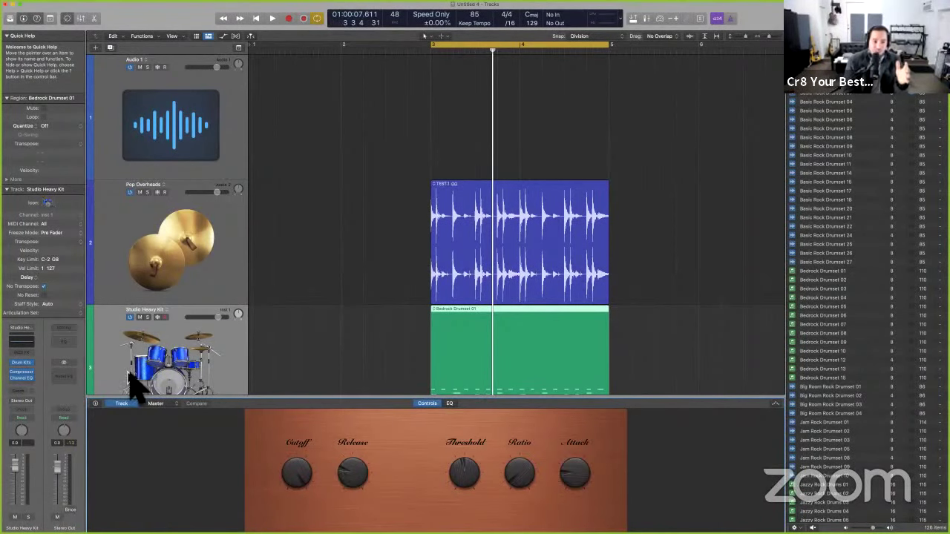
- Inspect the Studio Heavy Kit channel's EQ in its plug-in window, and compare the Smart Controls' Controls and EQ views
left_click(13, 344)
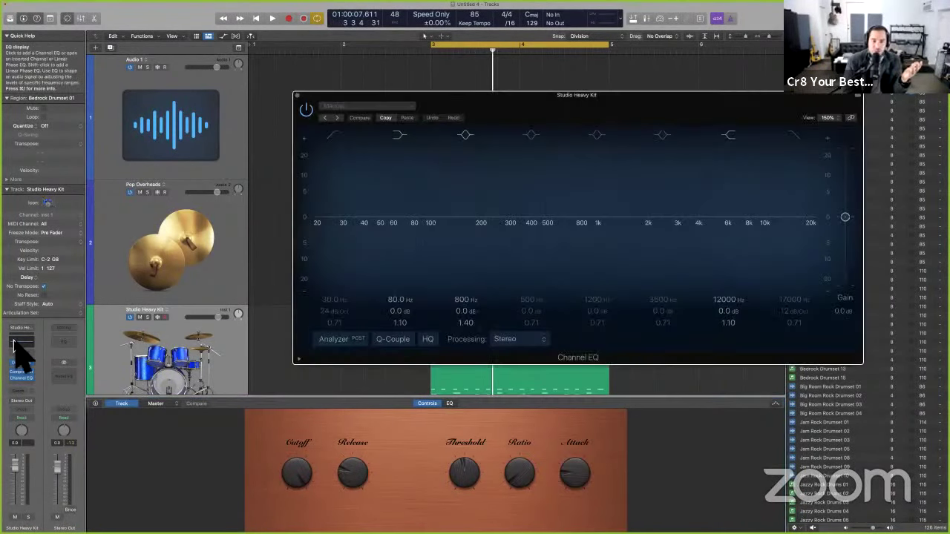
left_click(296, 96)
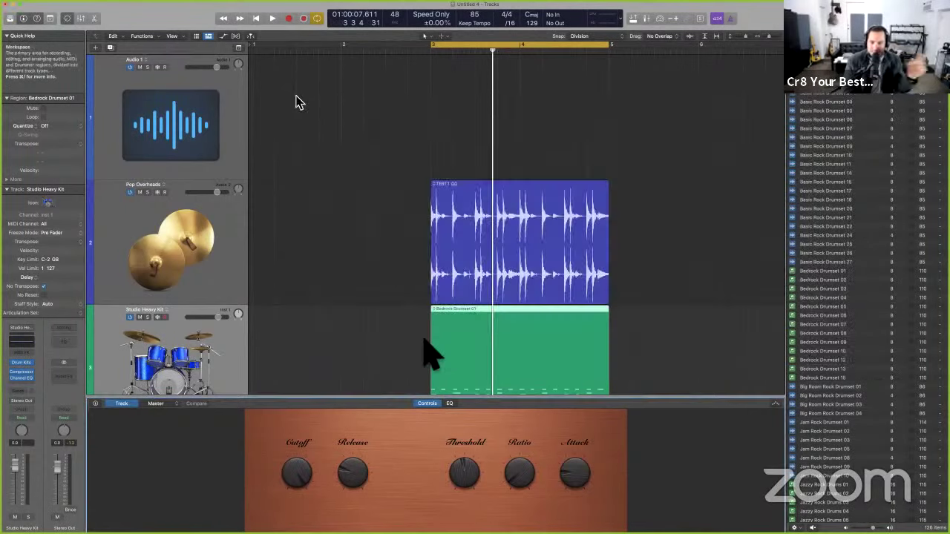
left_click(450, 403)
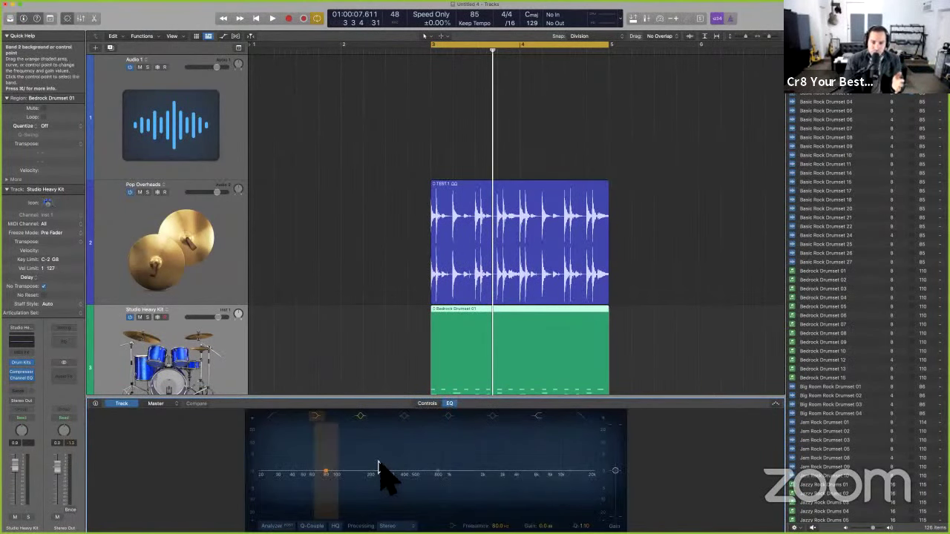
left_click(427, 404)
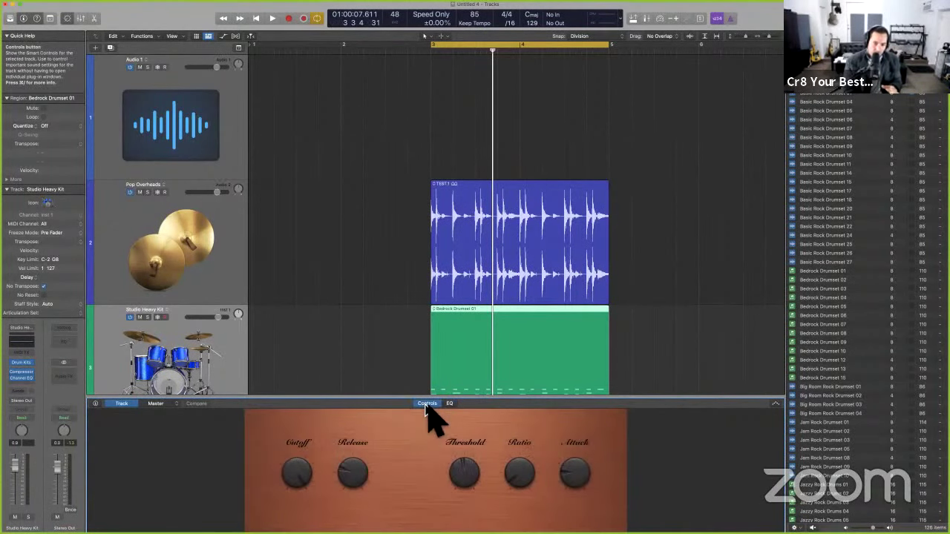
left_click(450, 404)
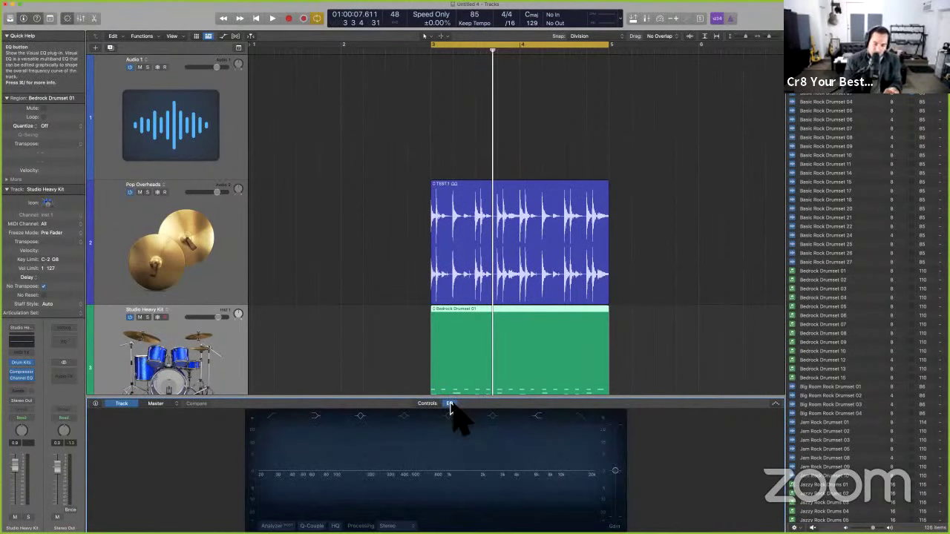
- Insert the Distortion II plug-in on the Studio Heavy Kit track, close its window, and return the Smart Controls to the Controls view
left_click(22, 385)
mouse_move(58, 523)
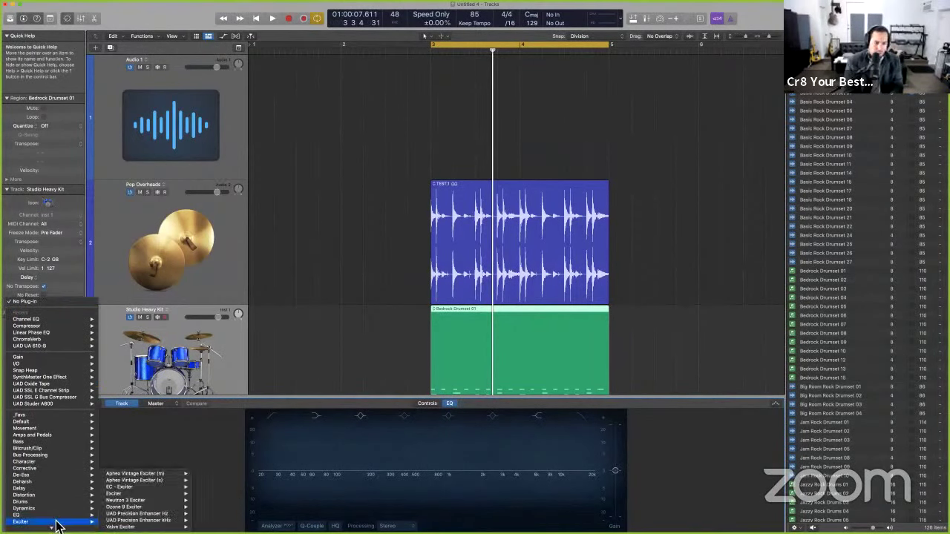
mouse_move(63, 490)
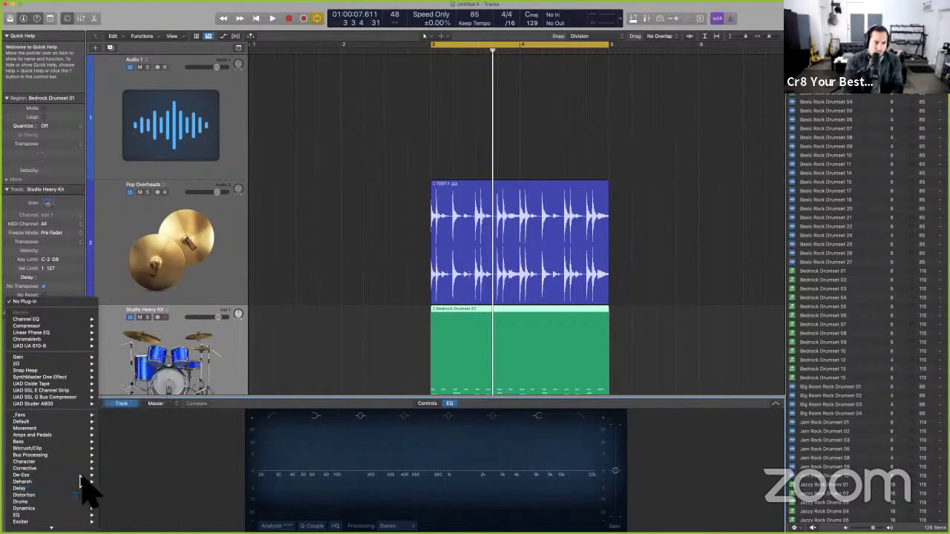
mouse_move(81, 477)
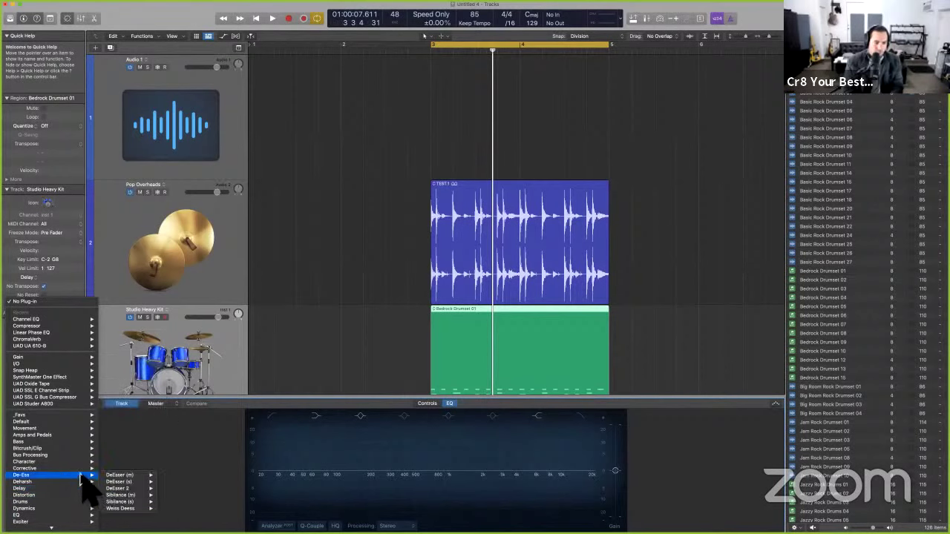
mouse_move(145, 462)
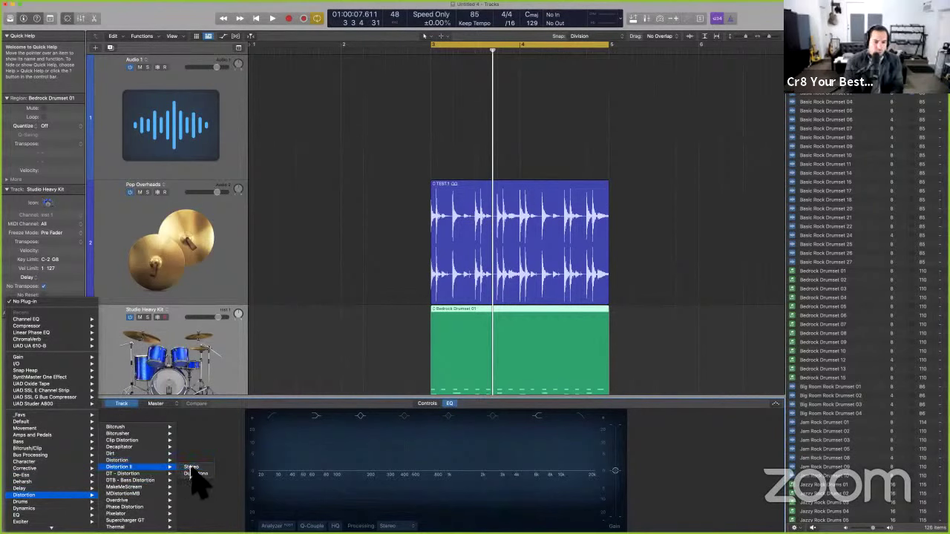
left_click(190, 473)
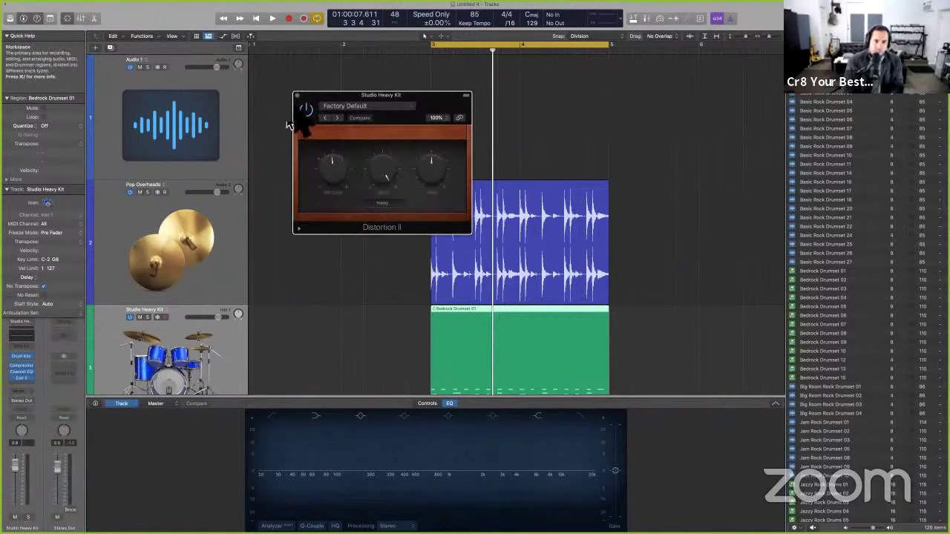
left_click(297, 99)
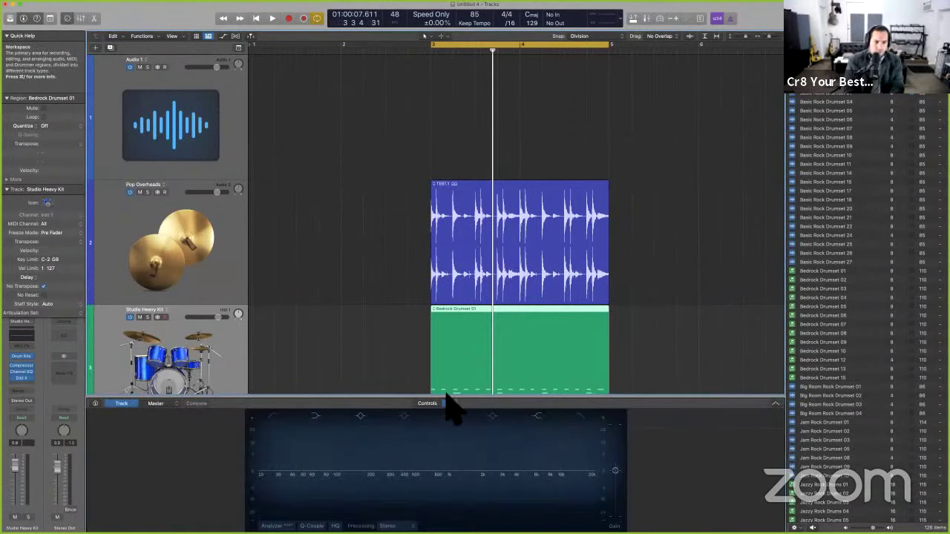
left_click(427, 405)
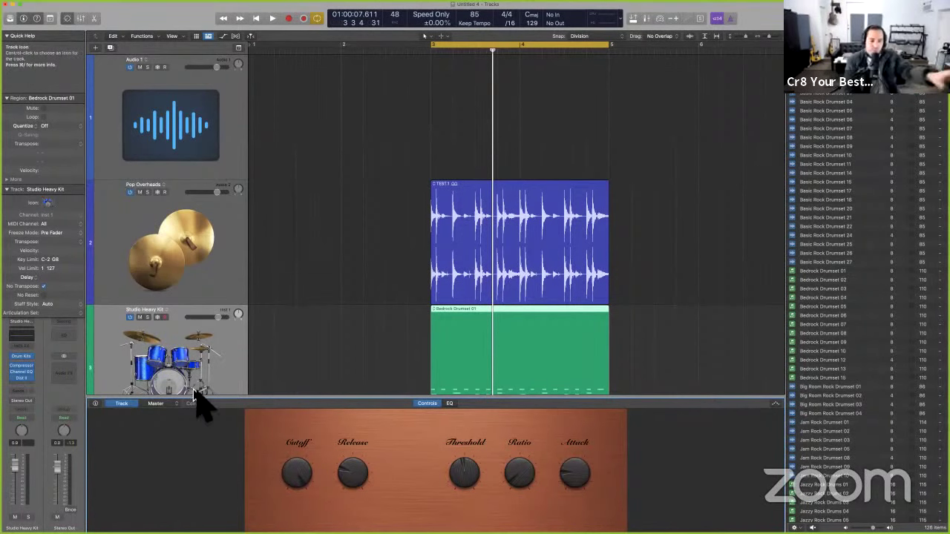
- Add the Jazzy Rock Drums 01 loop as a new track at bar 3, below Studio Heavy Kit
scroll(865, 413, "down", 5)
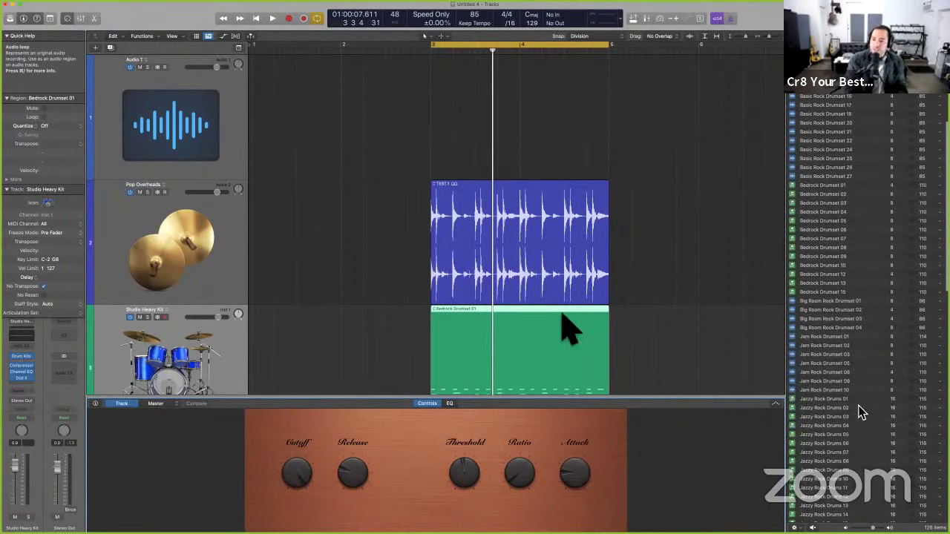
scroll(568, 329, "down", 2)
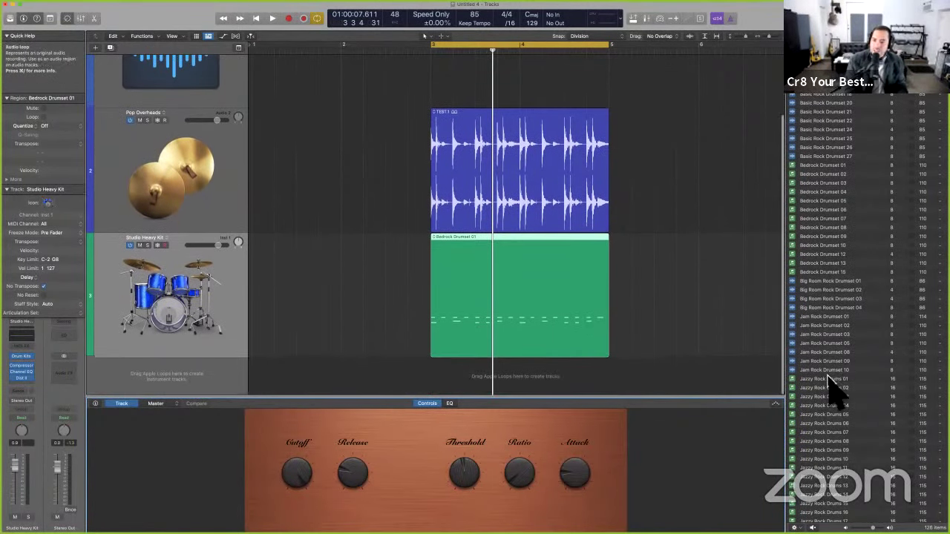
left_click_drag(830, 379, 429, 384)
scroll(499, 307, "down", 2)
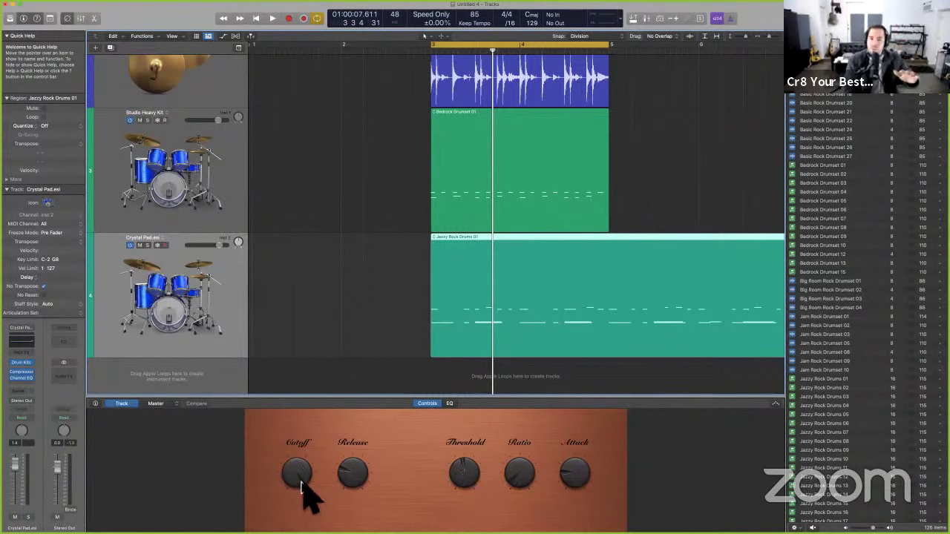
- View the Smart Controls for the TEST.1 region's Pop Overheads track, and close the lower editor pane and the Loop Browser
left_click(535, 117)
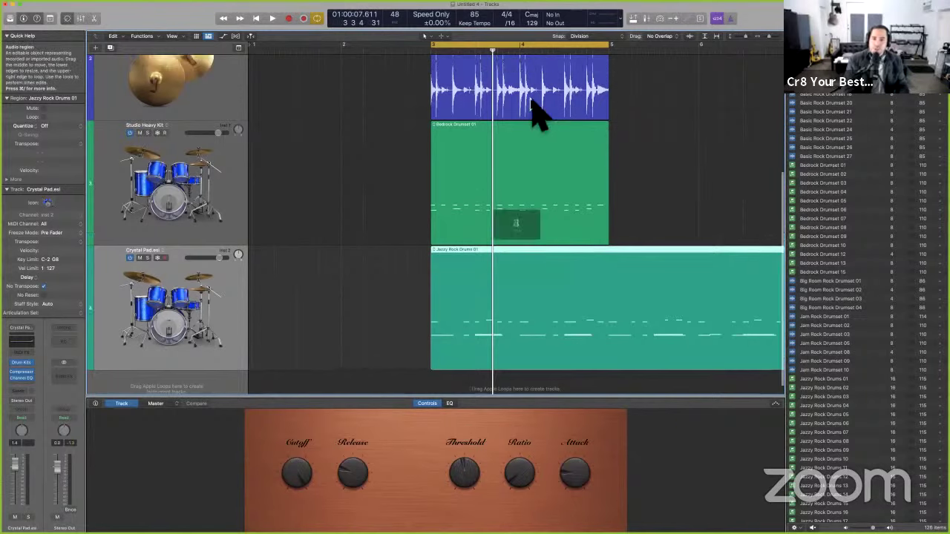
left_click(534, 230)
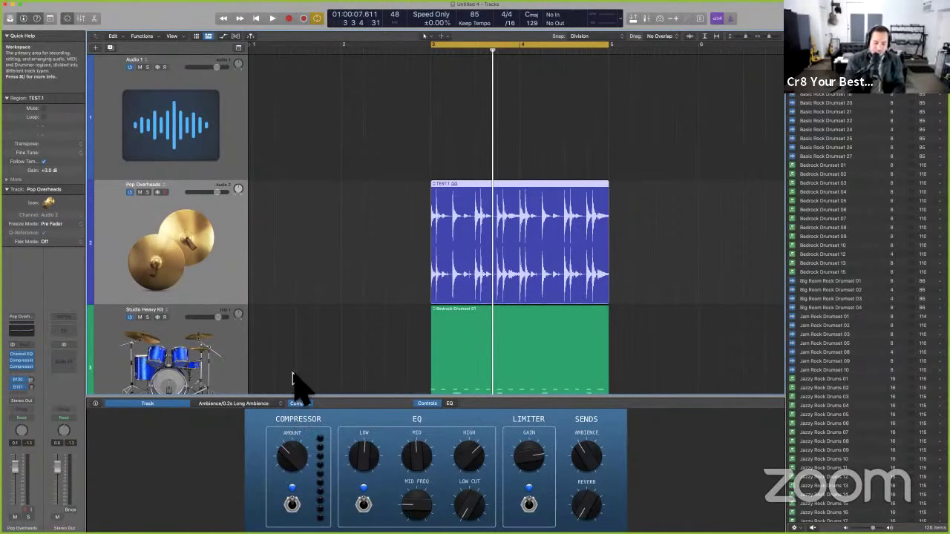
key("e")
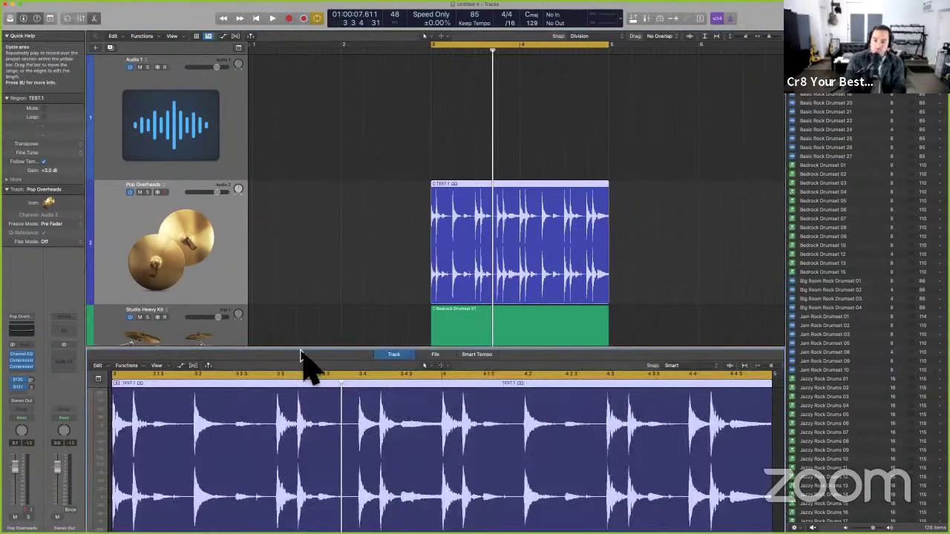
key("e")
key("o")
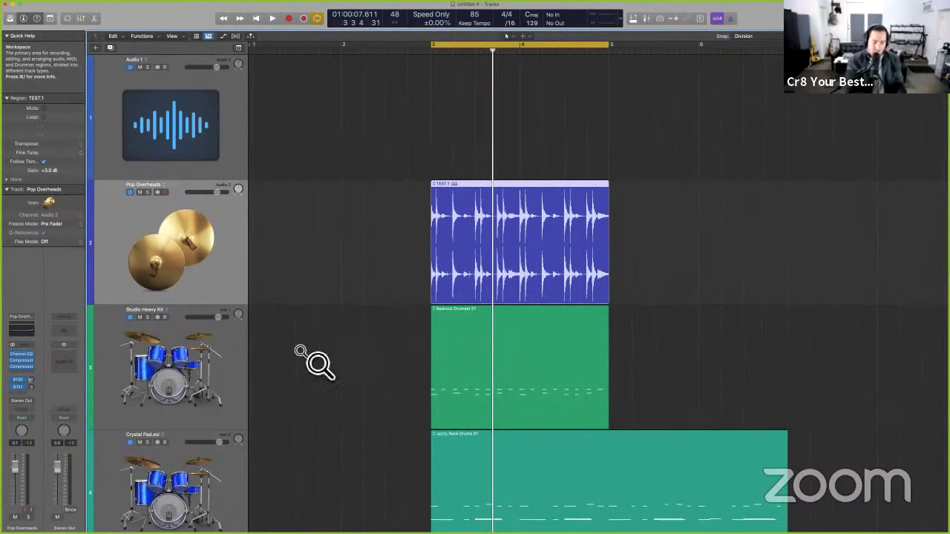
left_click(302, 357, "ctrl+alt")
- Switch to the Logic Pro user guide PDF and read its Mixer entry
key("super+Tab")
scroll(450, 418, "down", 5)
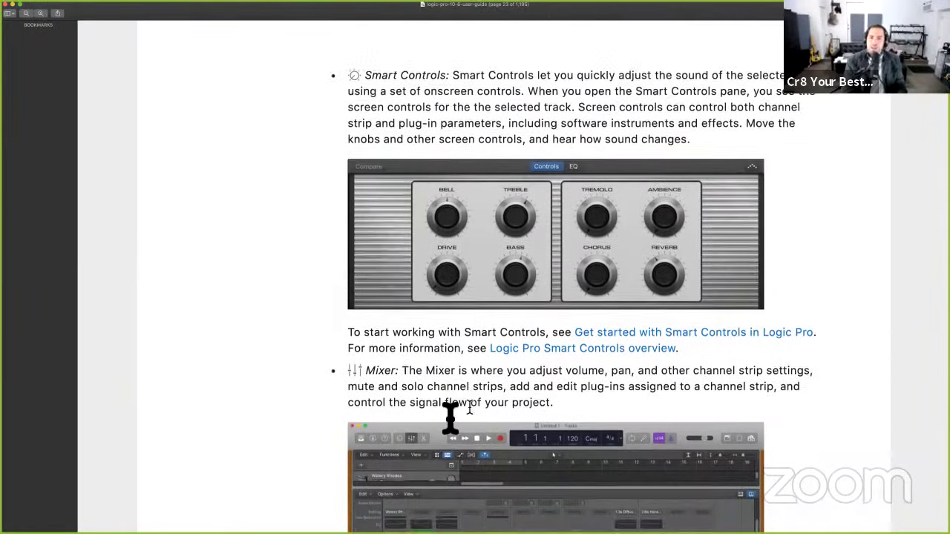
scroll(474, 415, "down", 1)
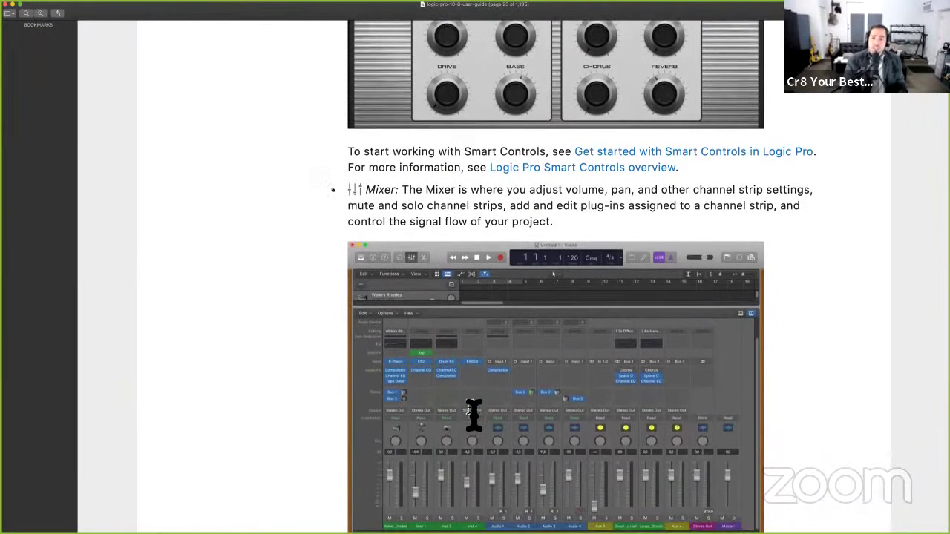
- Switch to the Logic Pro project, show the Mixer in Single view, and compare the channel strips of Studio Heavy Kit and Pop Overheads
key("super+Tab")
left_click(494, 346)
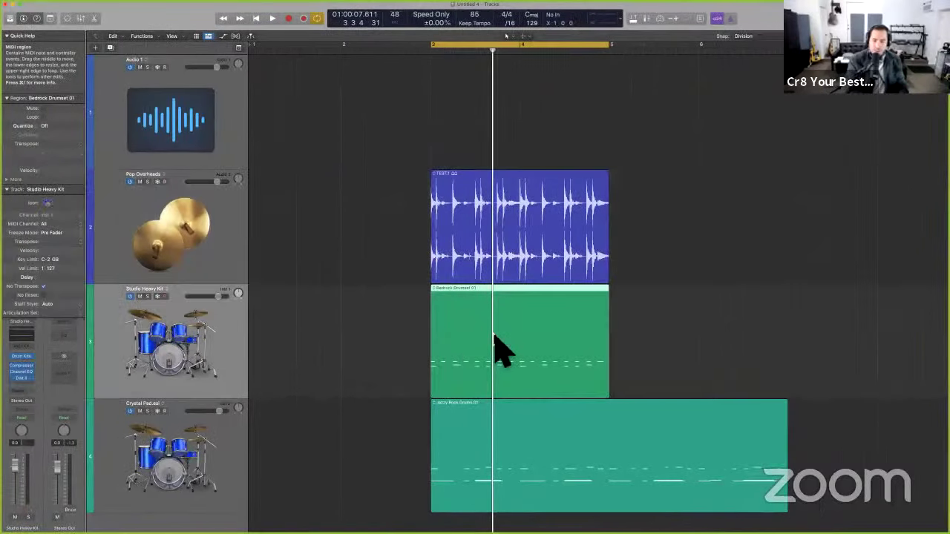
key("x")
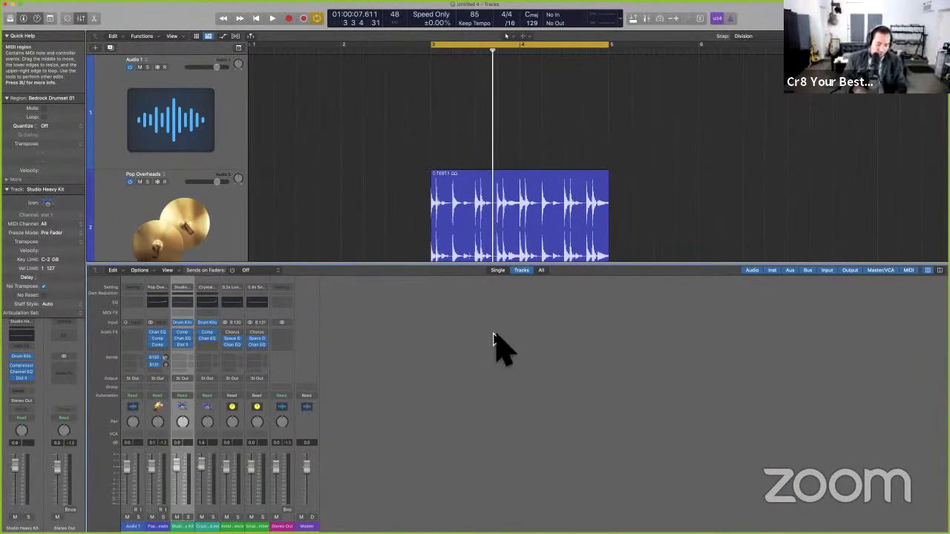
left_click(497, 281)
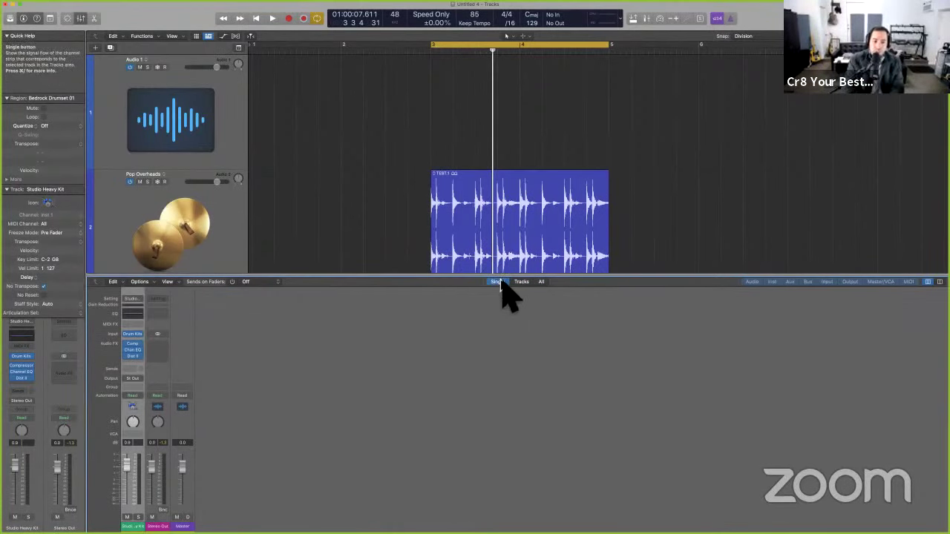
scroll(133, 199, "down", 1)
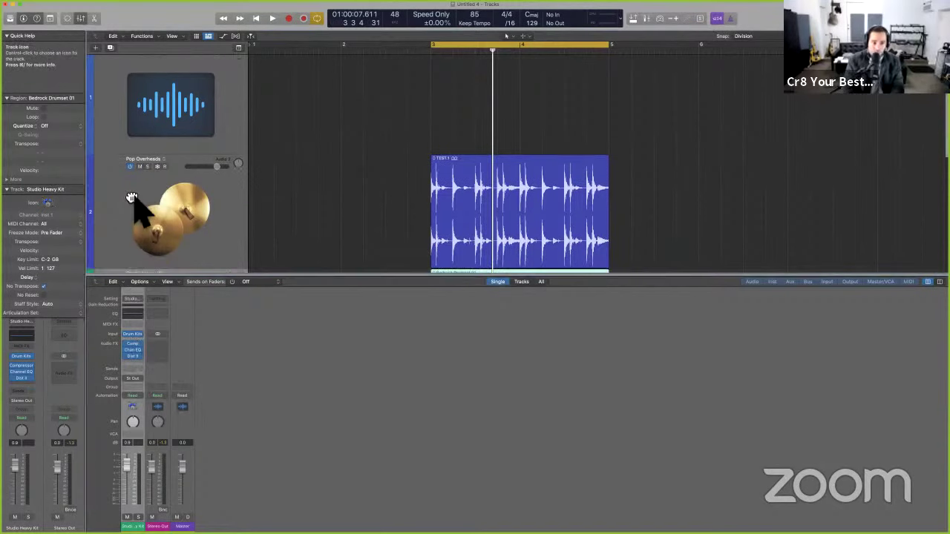
left_click(134, 199)
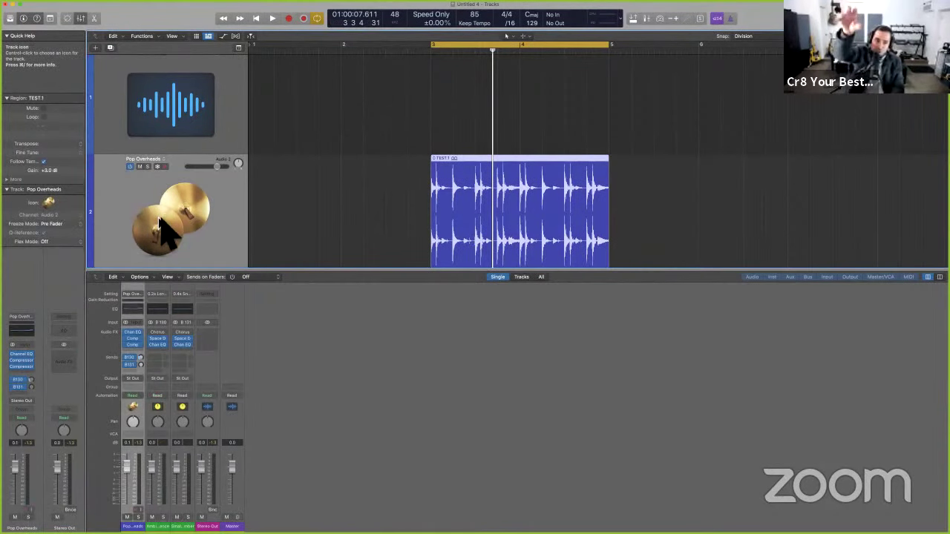
- Collapse the Quick Help, Region and Track areas of the inspector
left_click(5, 36)
left_click(7, 47)
left_click(7, 57)
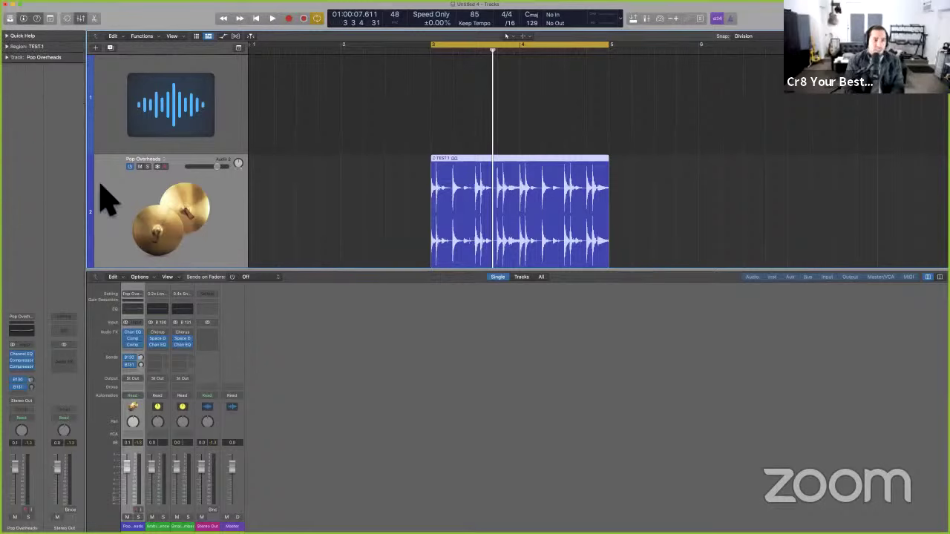
- Examine the Mixer's signal flow for Audio 1 through its Stereo Out and Master channel strips, and hide the Mixer
scroll(152, 222, "down", 1)
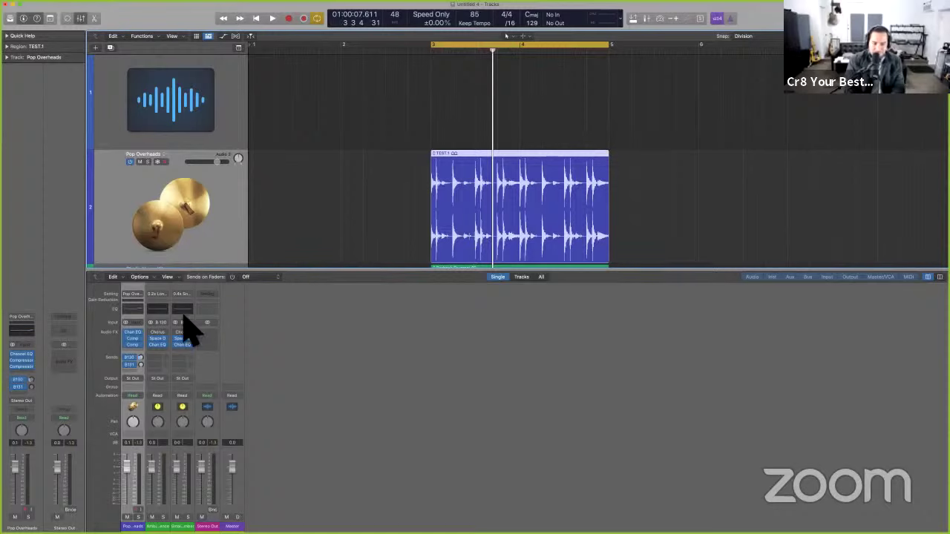
left_click(202, 128)
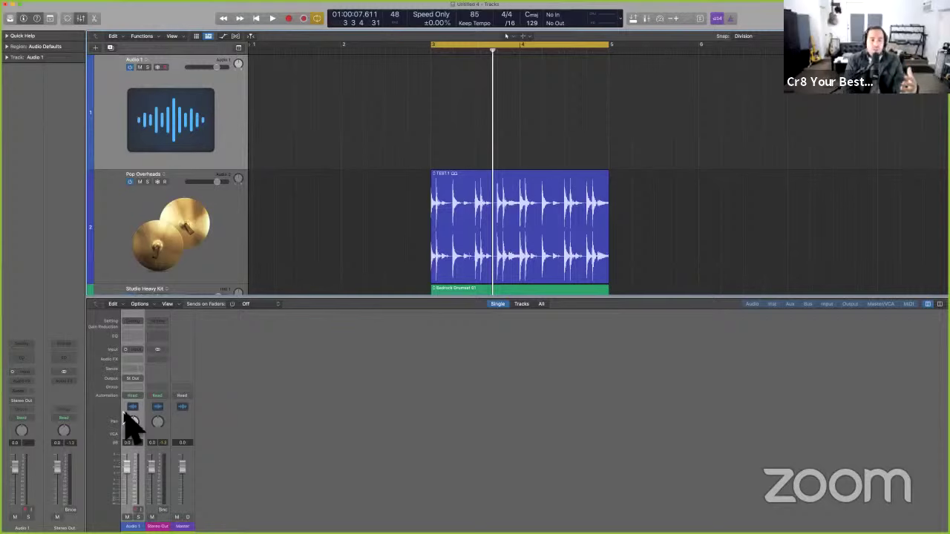
left_click(156, 408)
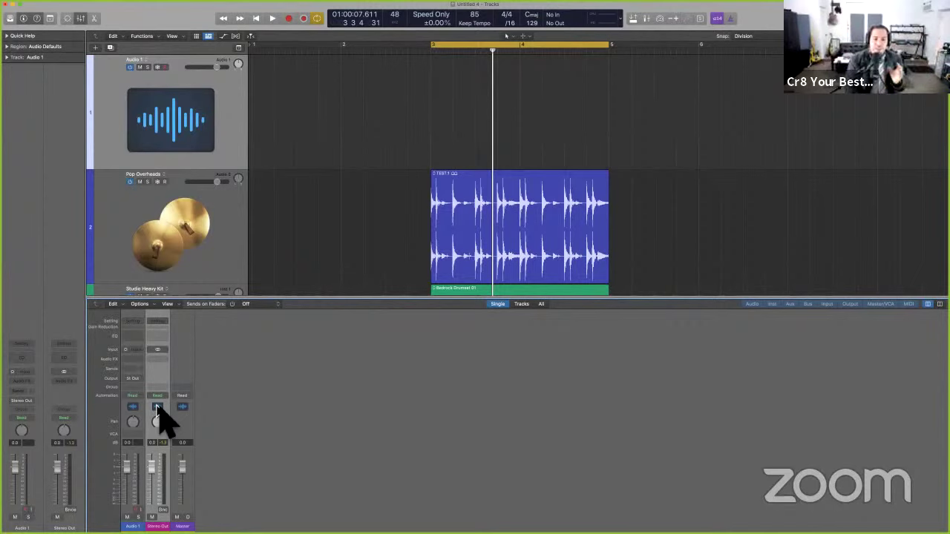
left_click(177, 416)
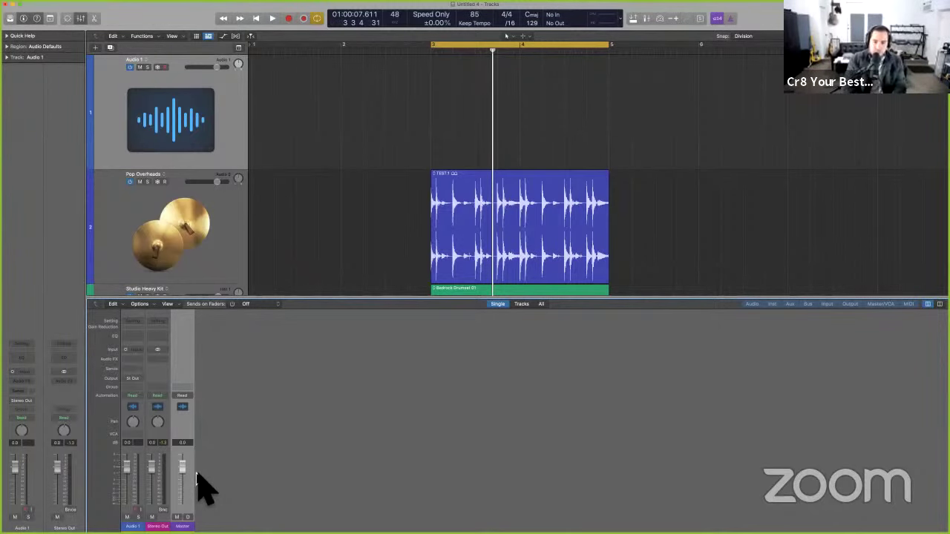
key("x")
- Try to show the project's output track in the Tracks area
key("super+Up")
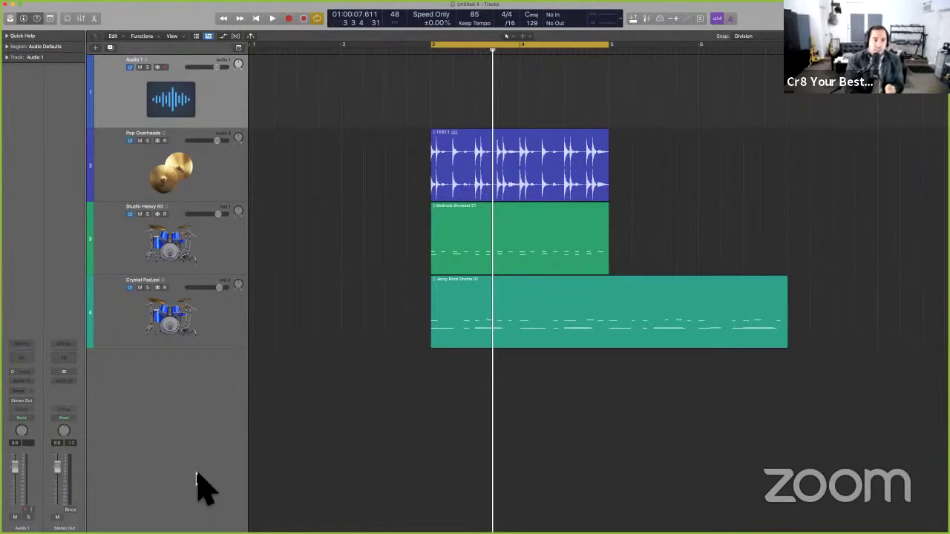
mouse_move(123, 9)
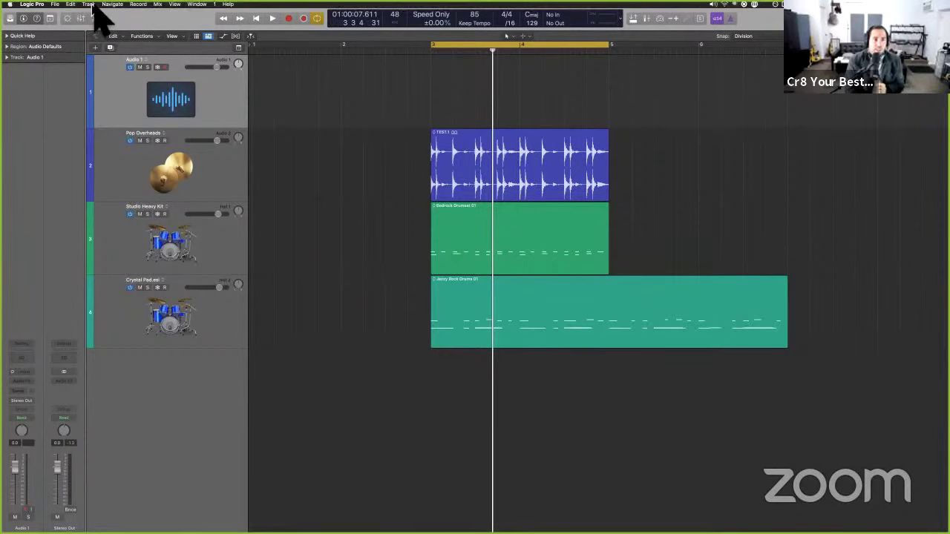
left_click(90, 5)
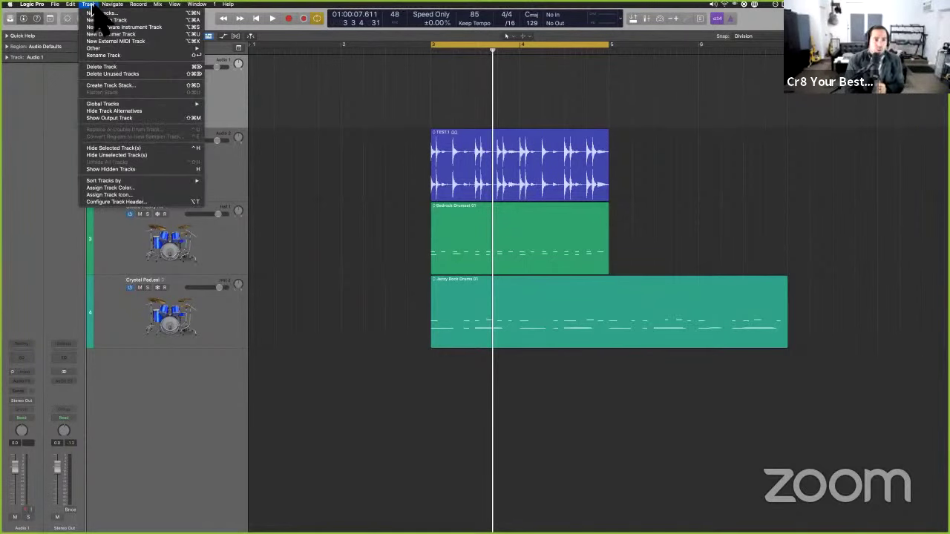
left_click(166, 118)
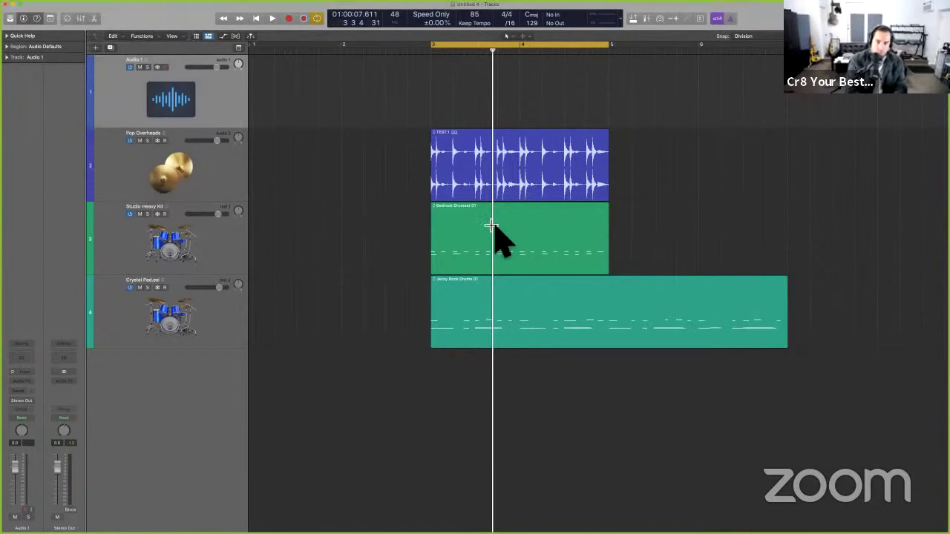
- Select the Stereo Out track and show the Mixer with its channel strip beside the Master strip
left_click(190, 418)
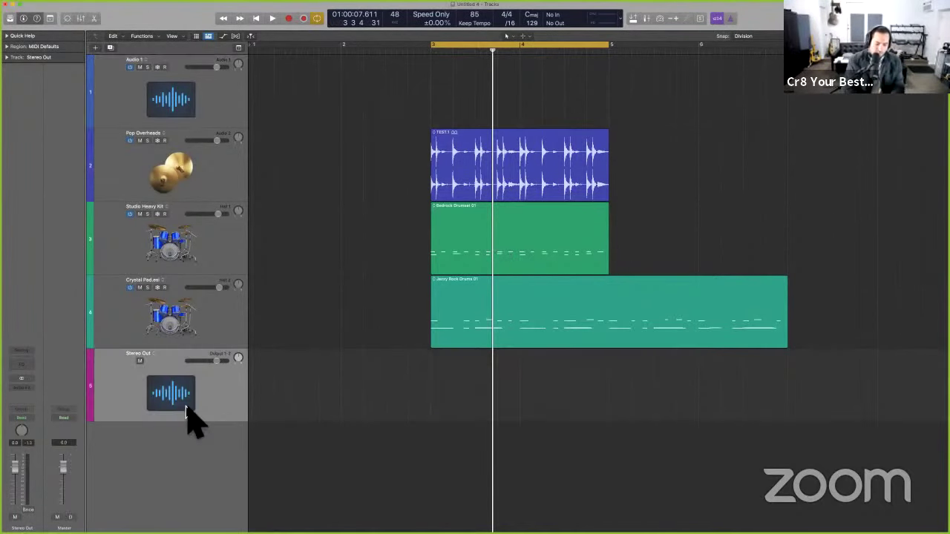
key("x")
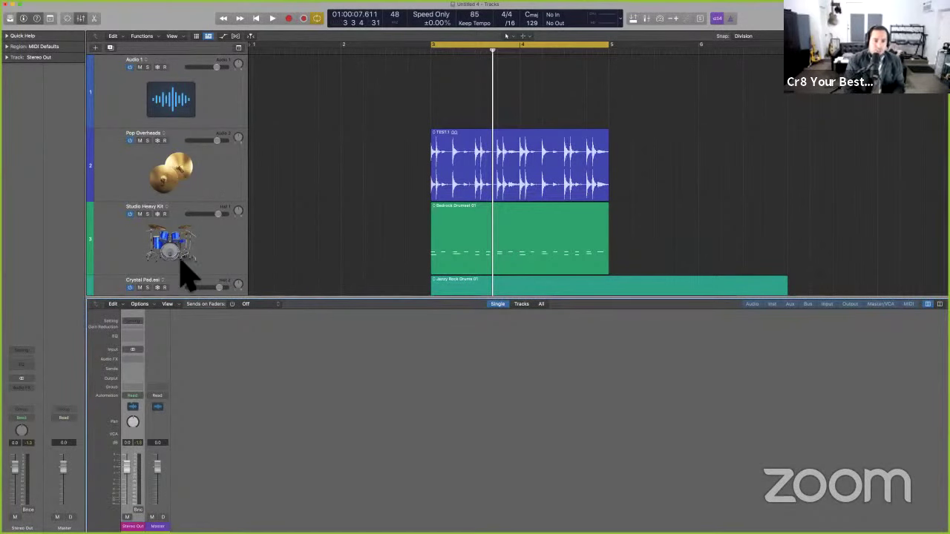
scroll(182, 268, "down", 5)
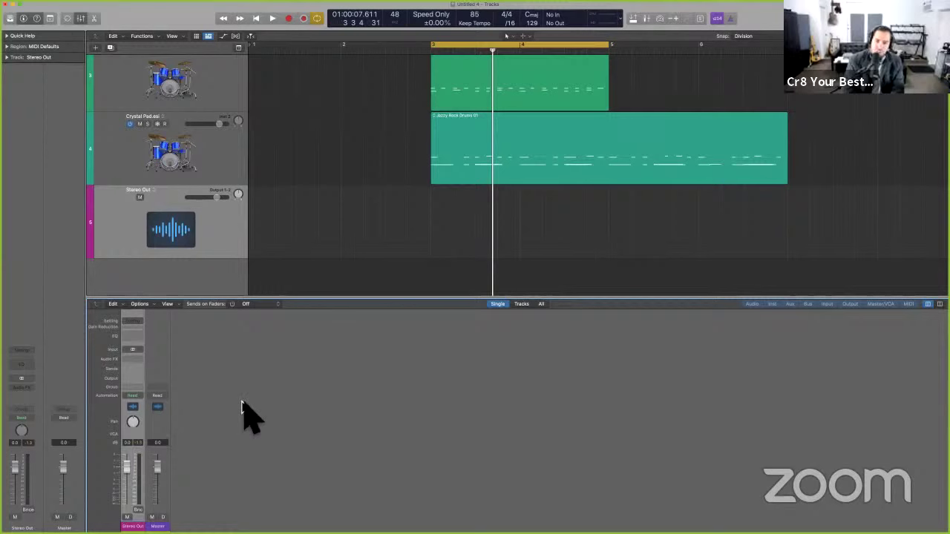
- Select the Crystal Pad track and compare the Mixer's Tracks and All views, checking the two auxiliary channel strips
left_click(174, 143)
left_click(520, 270)
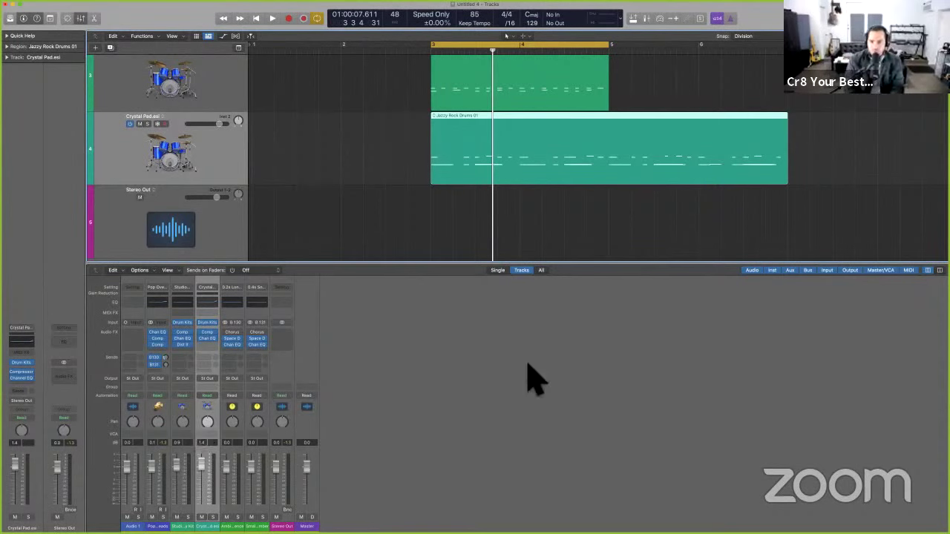
left_click(541, 270)
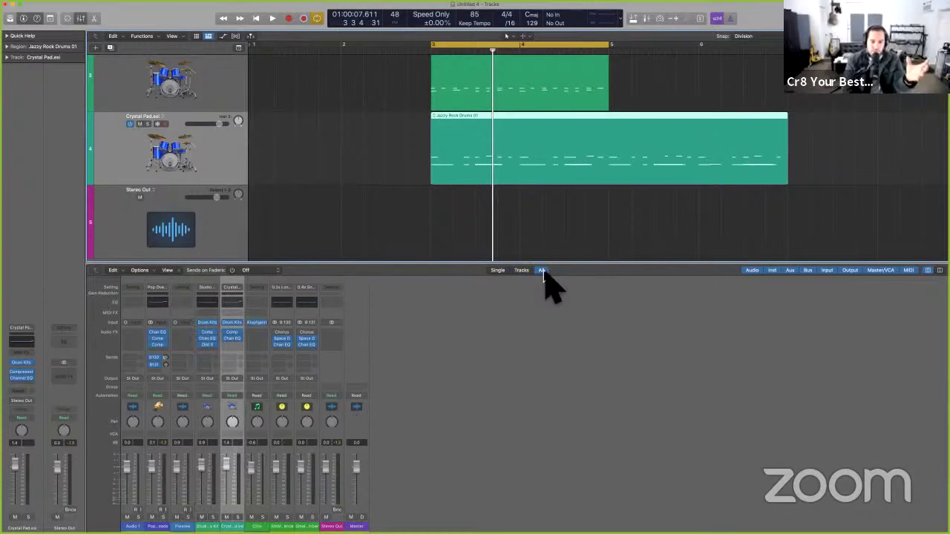
left_click(283, 417)
left_click(306, 417)
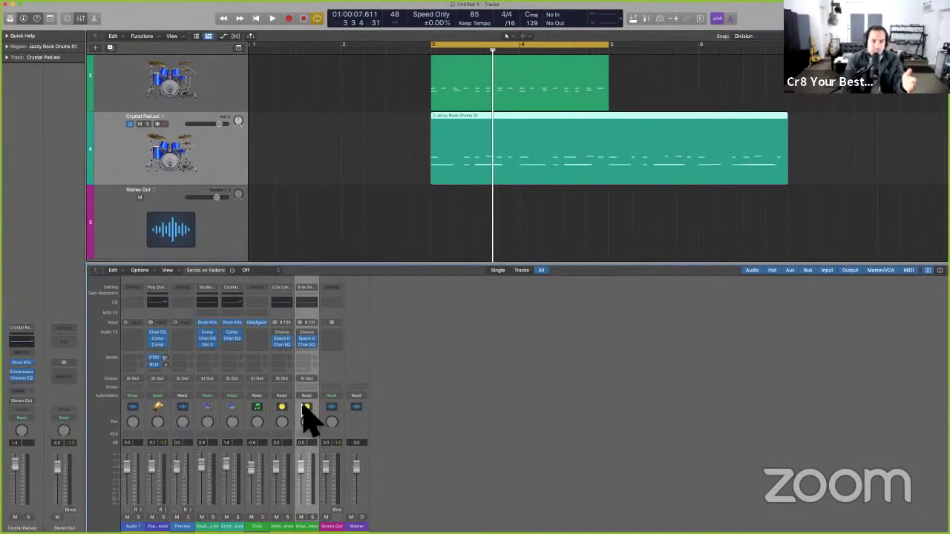
left_click(522, 270)
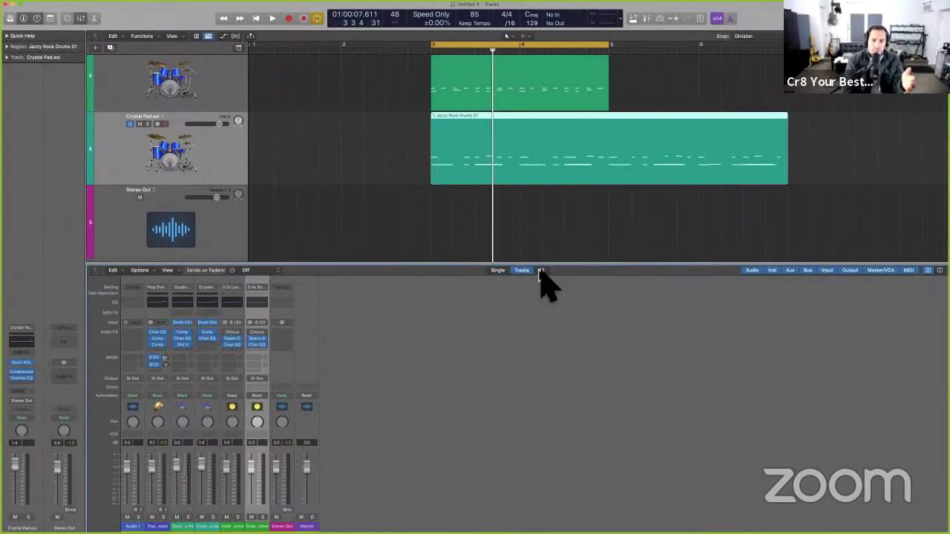
left_click(542, 270)
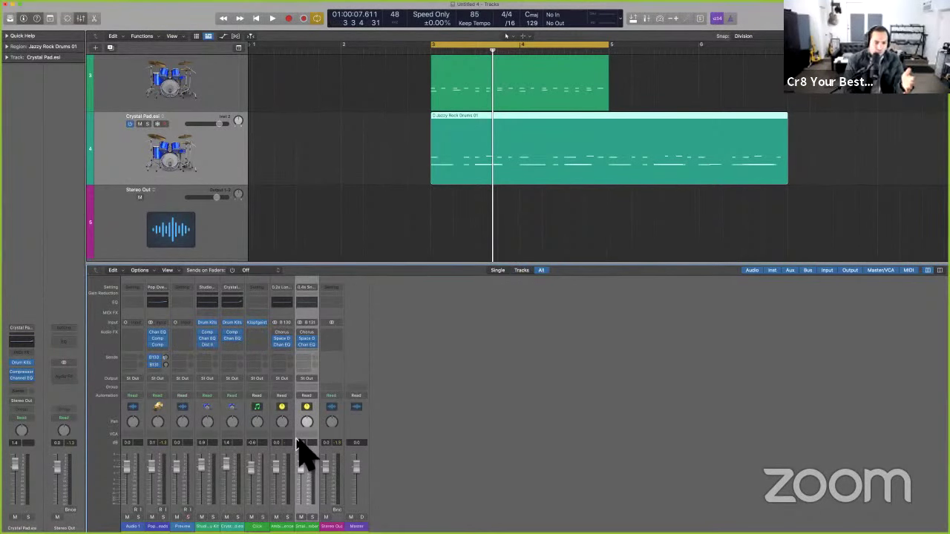
- Inspect the Klopfgeist instrument on the Mixer's Click channel strip and close its window
left_click(253, 415)
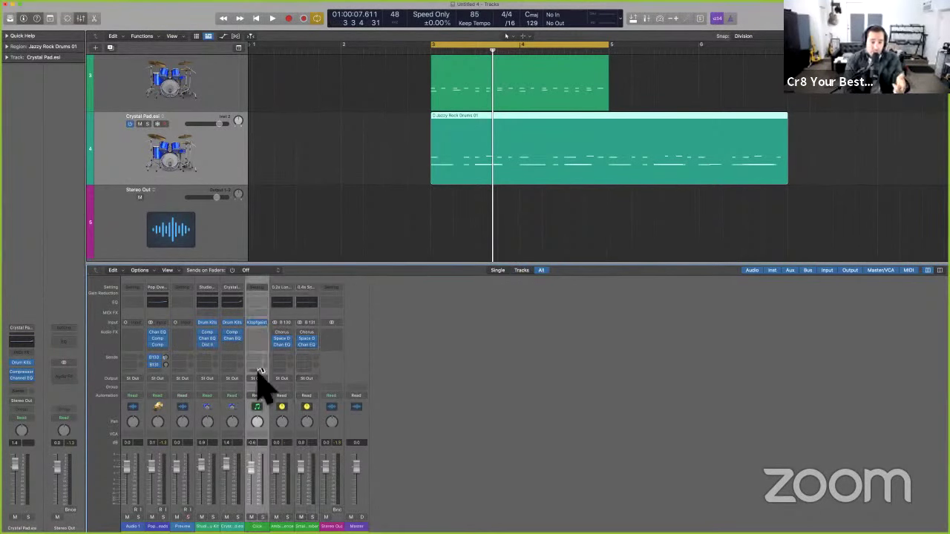
left_click(259, 327)
left_click_drag(567, 264, 583, 256)
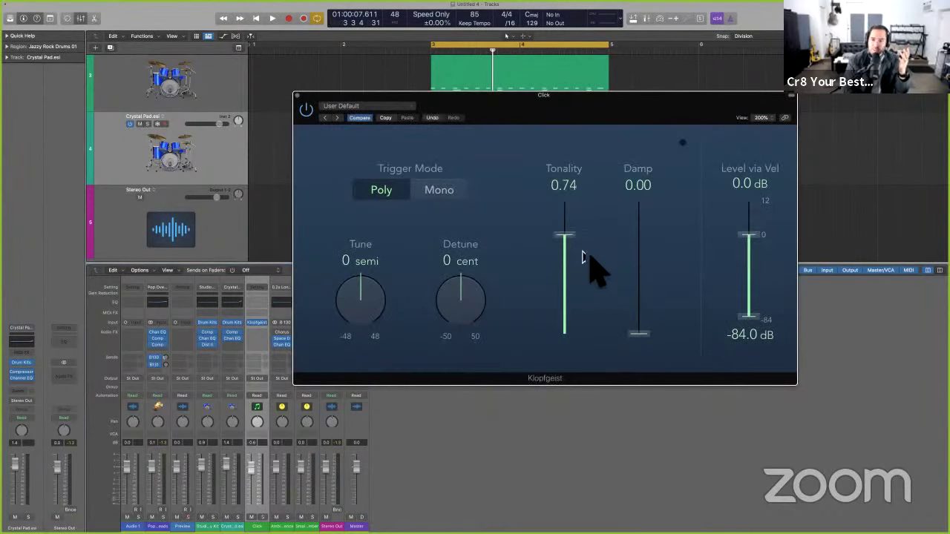
left_click(298, 96)
- Audition the Big Room Rock Drumset 02 loop through the Preview channel strip, and compare the Mixer's Tracks and All views
left_click(184, 406)
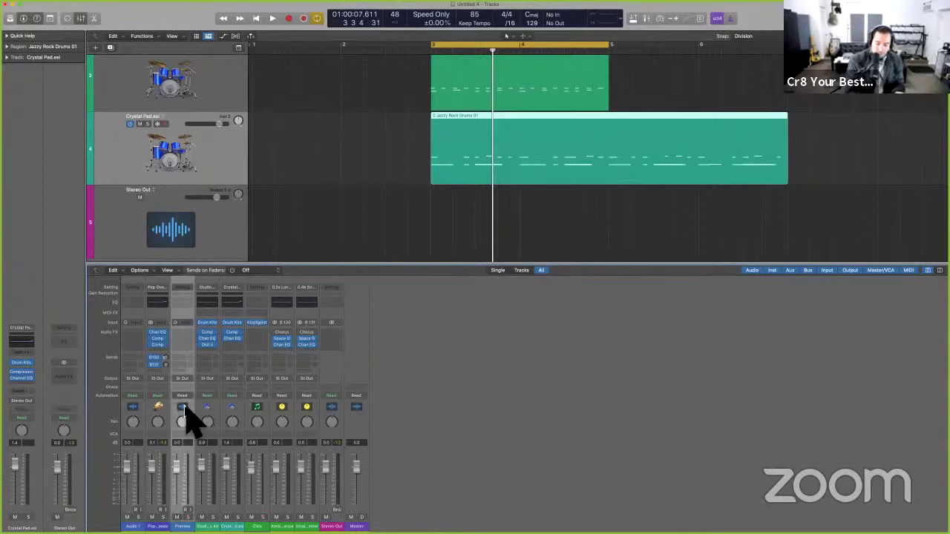
key("o")
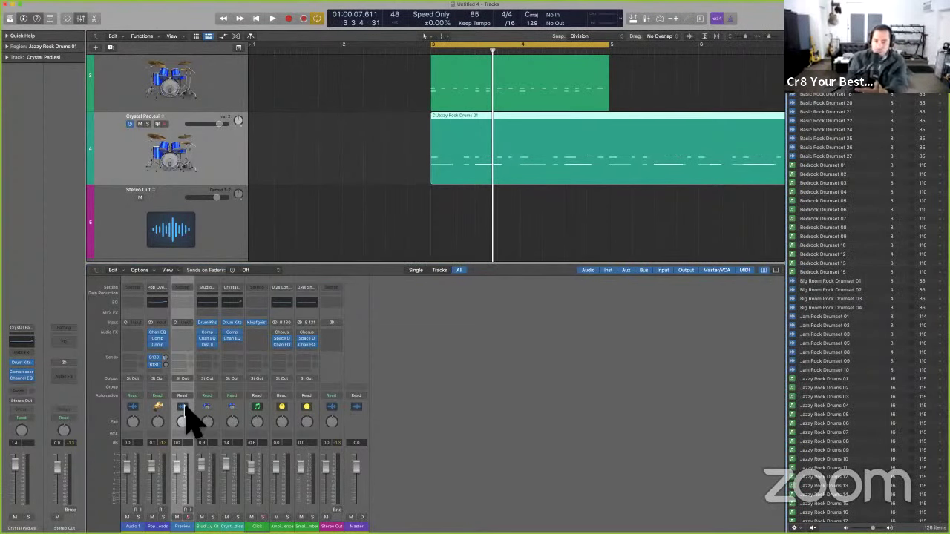
left_click(855, 291)
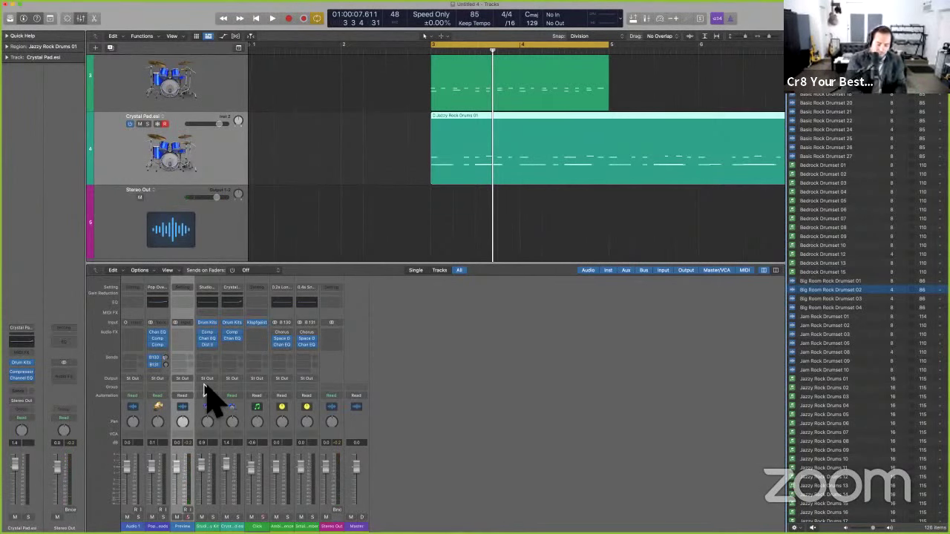
left_click(441, 271)
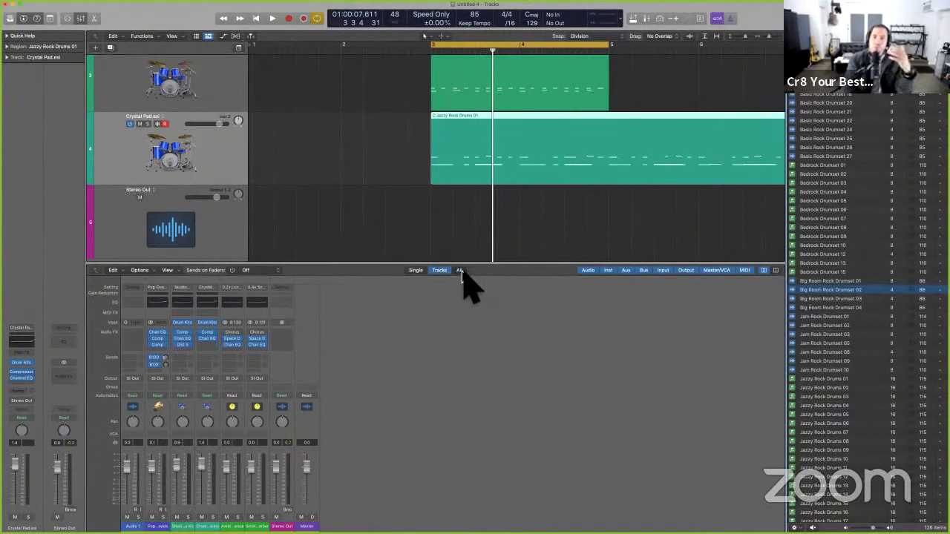
left_click(459, 271)
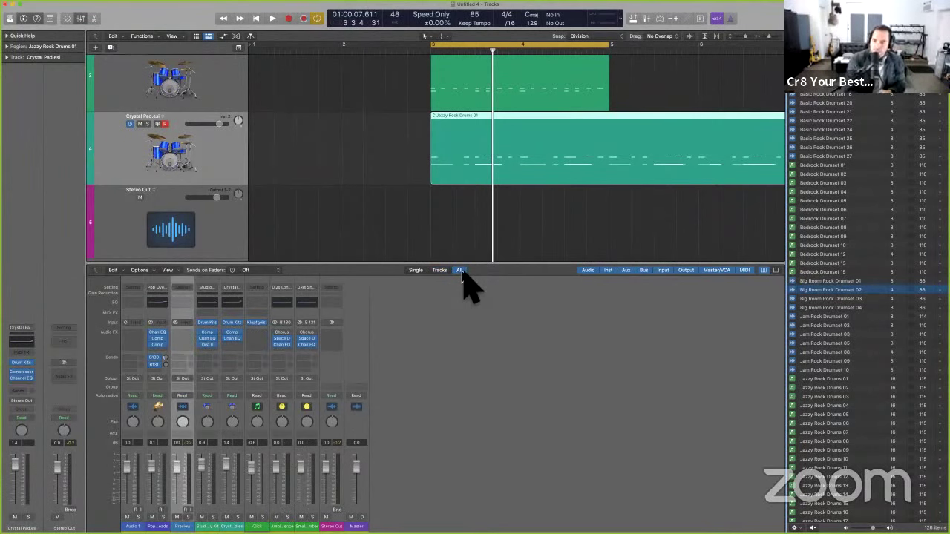
- Show the editors area in place of the Mixer and hide the Loop Browser
key("e")
left_click(468, 287)
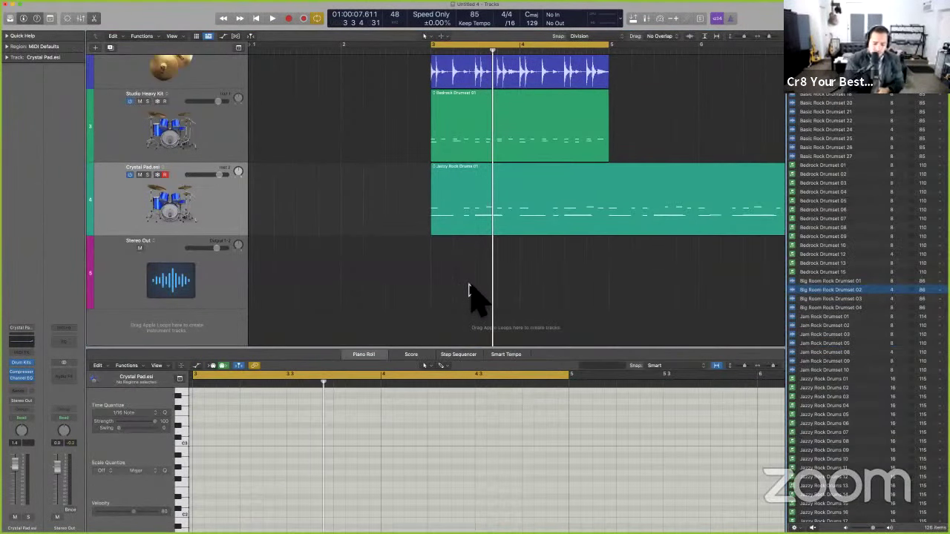
key("o")
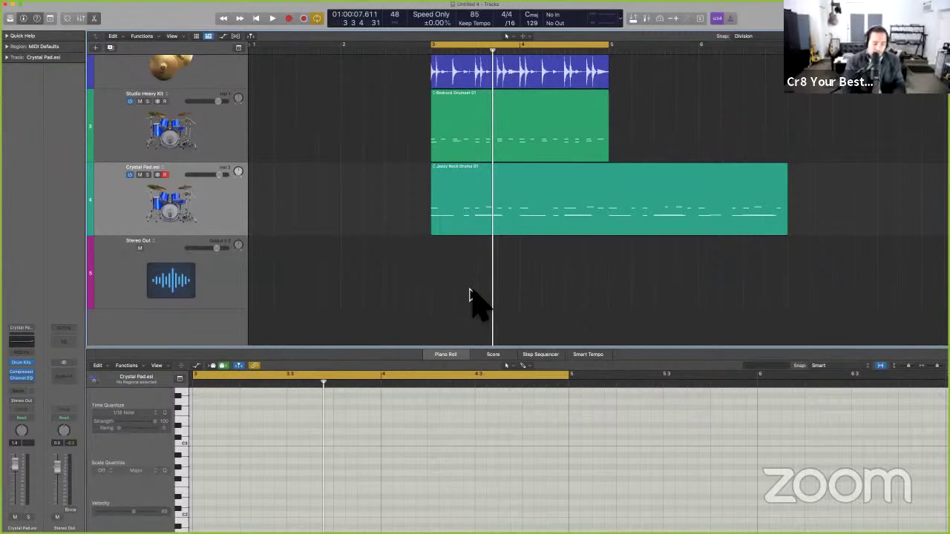
- Switch to the Logic Pro user guide in Preview and read page 23 on channel strips, output strips and the master strip
key("super+Tab")
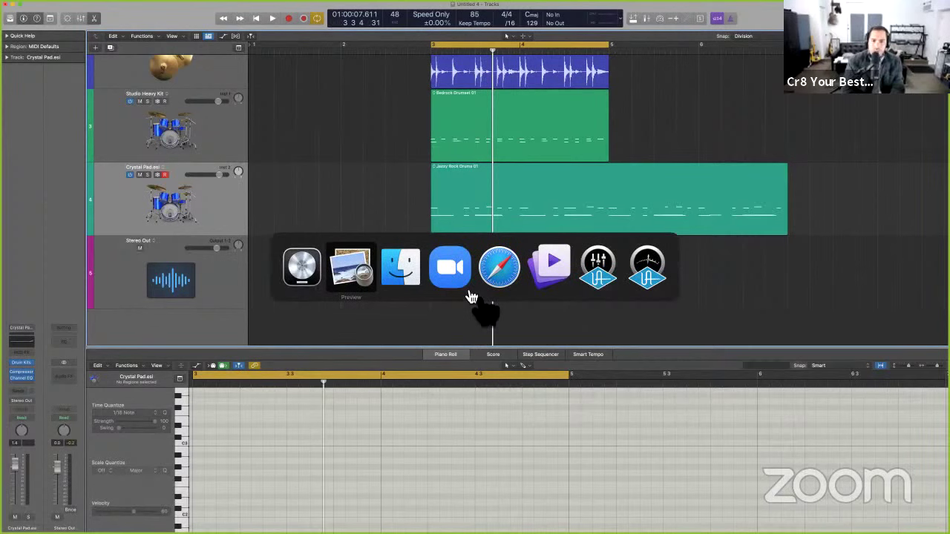
key("super+Tab")
key("super+Tab")
key("super+Tab")
key("super+Tab")
key("super+Tab")
key("super+Tab")
key("super+Tab")
key("super+Tab")
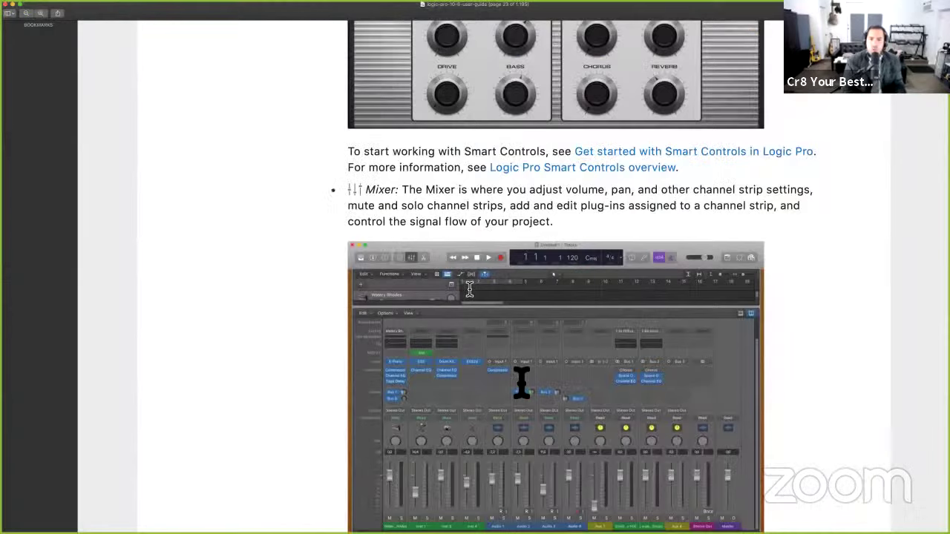
scroll(519, 384, "down", 3)
scroll(522, 383, "down", 5)
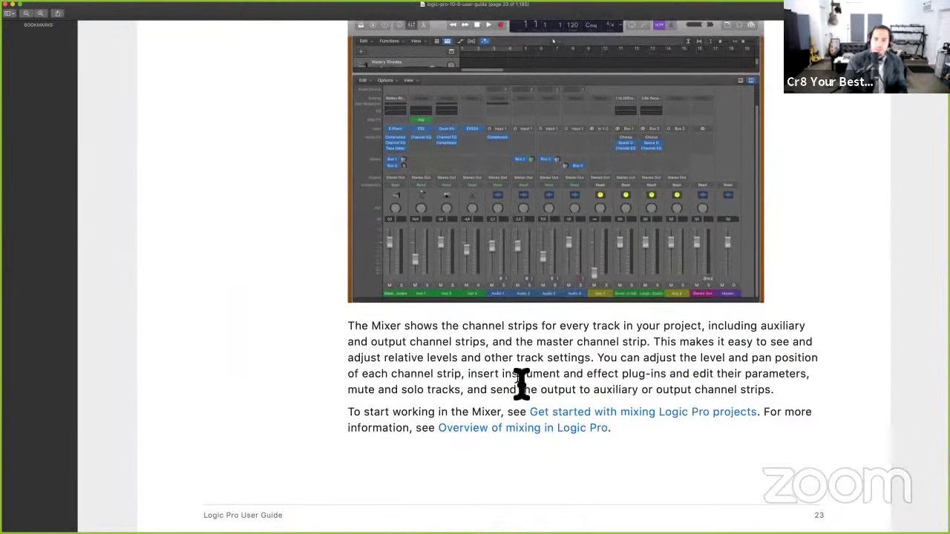
scroll(454, 304, "down", 3)
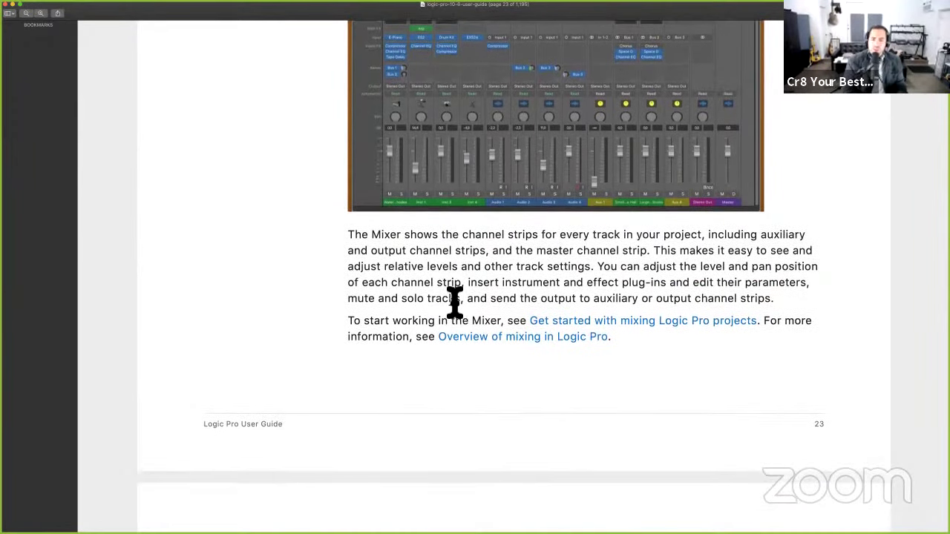
scroll(462, 211, "up", 1)
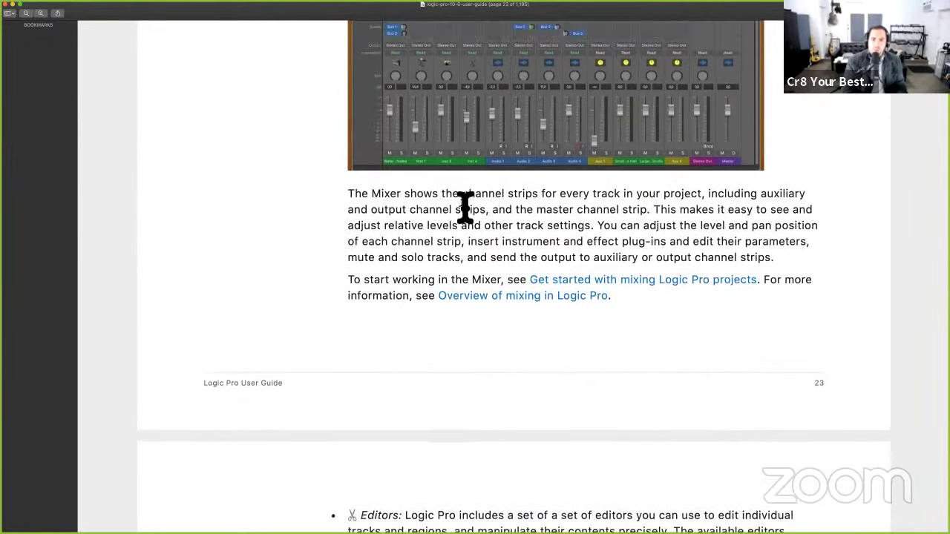
left_click_drag(461, 211, 541, 215)
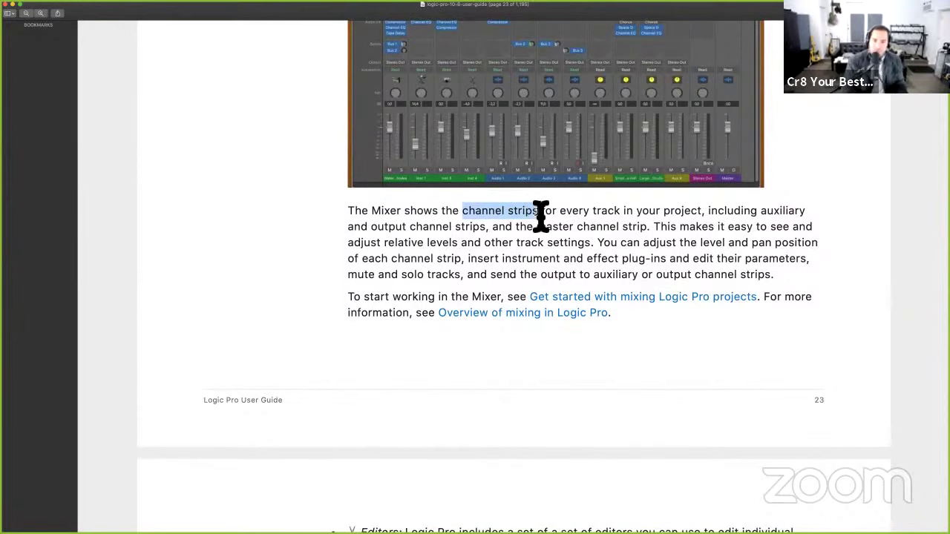
left_click_drag(370, 227, 417, 228)
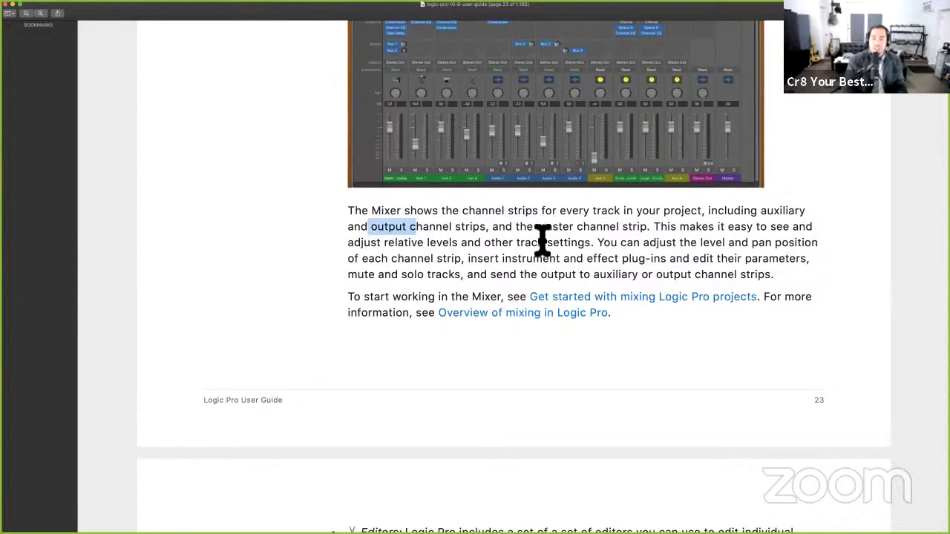
left_click_drag(536, 228, 592, 235)
- Read the Editors section on page 24 of the user guide, covering the Piano Roll and Audio Track editors
scroll(593, 234, "down", 5)
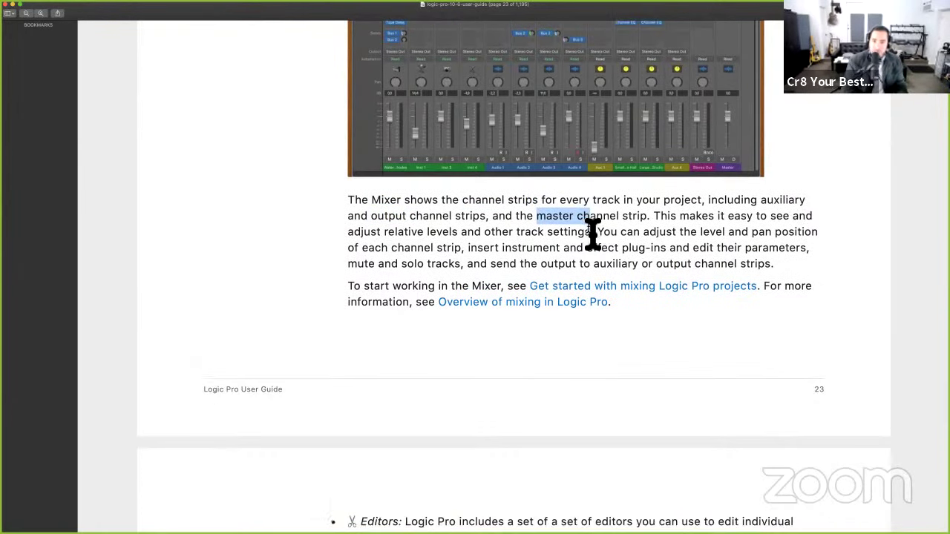
scroll(593, 234, "down", 5)
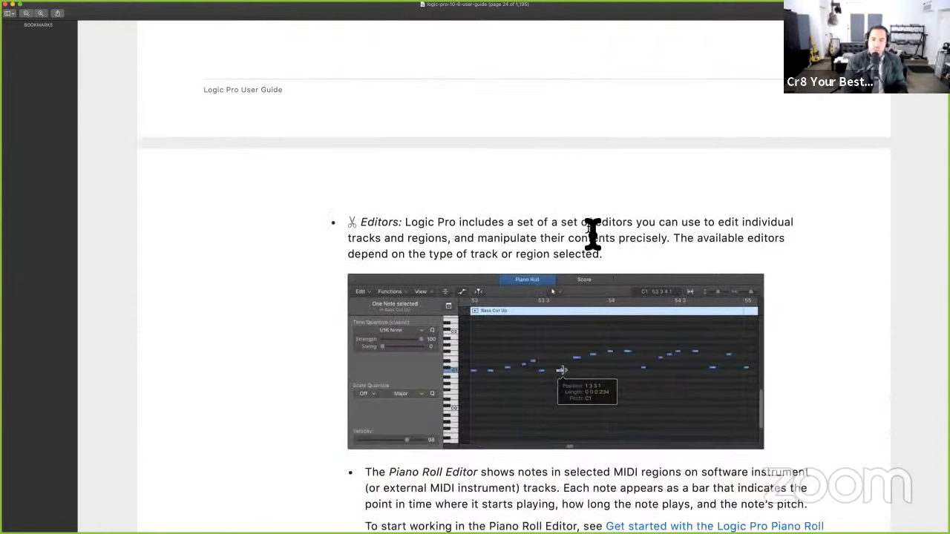
scroll(434, 152, "down", 3)
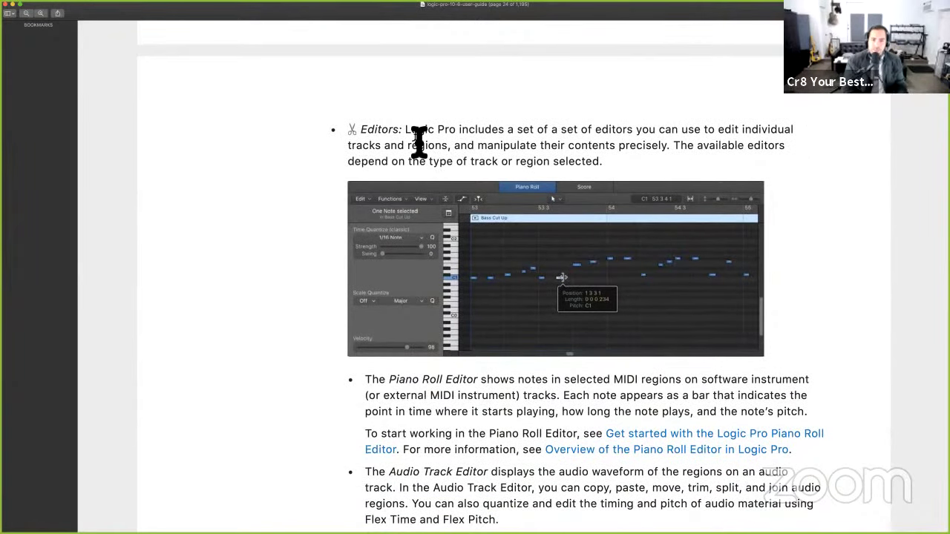
scroll(420, 149, "down", 2)
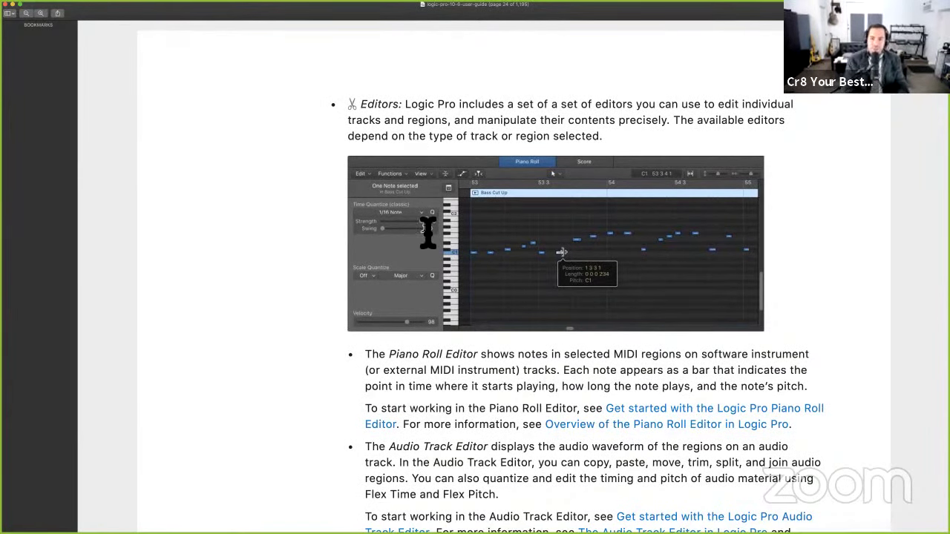
- Switch back to the Logic Pro project and view the Jazzy Rock Drums 01 region's notes in the Piano Roll
key("ctrl+Right")
left_click(556, 227)
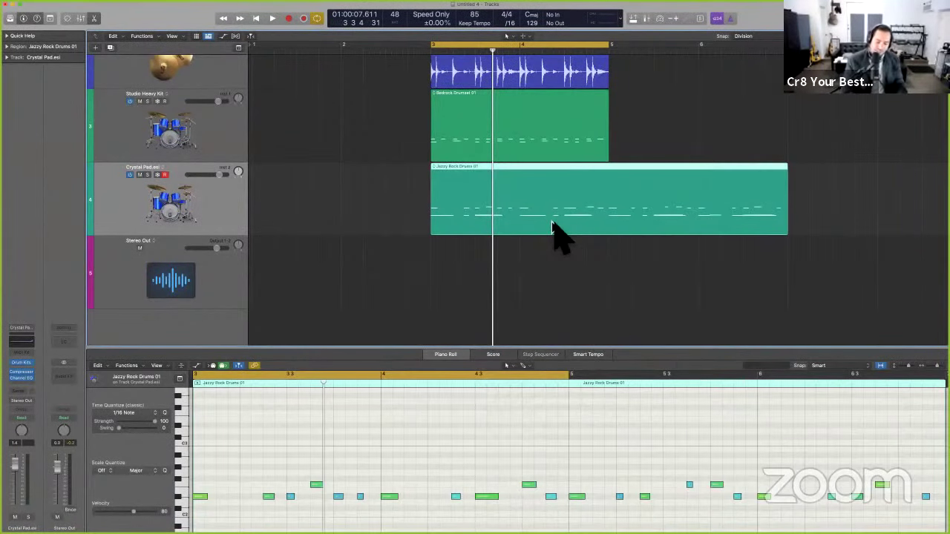
key("p")
key("p")
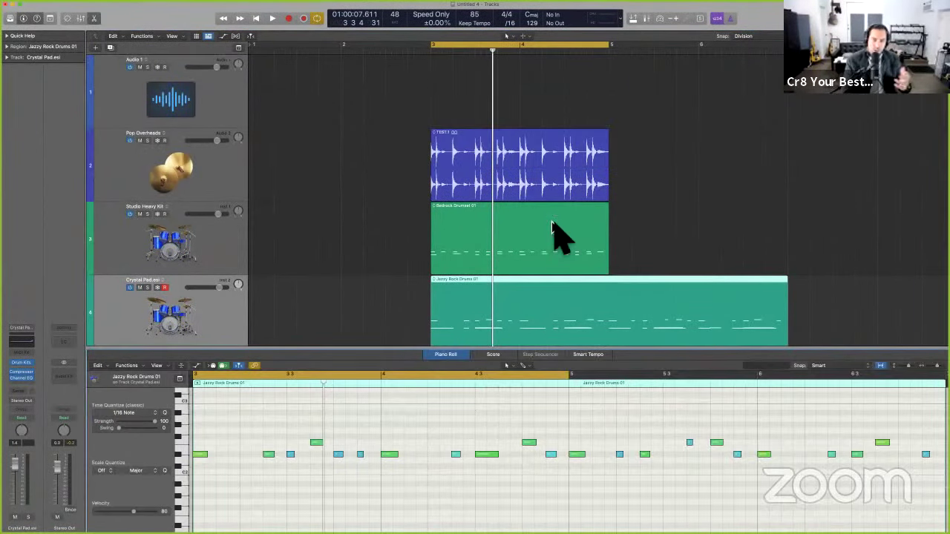
- Select the TEST.1 audio region on Pop Overheads and view its Track, File and Smart Tempo editors
left_click(529, 171)
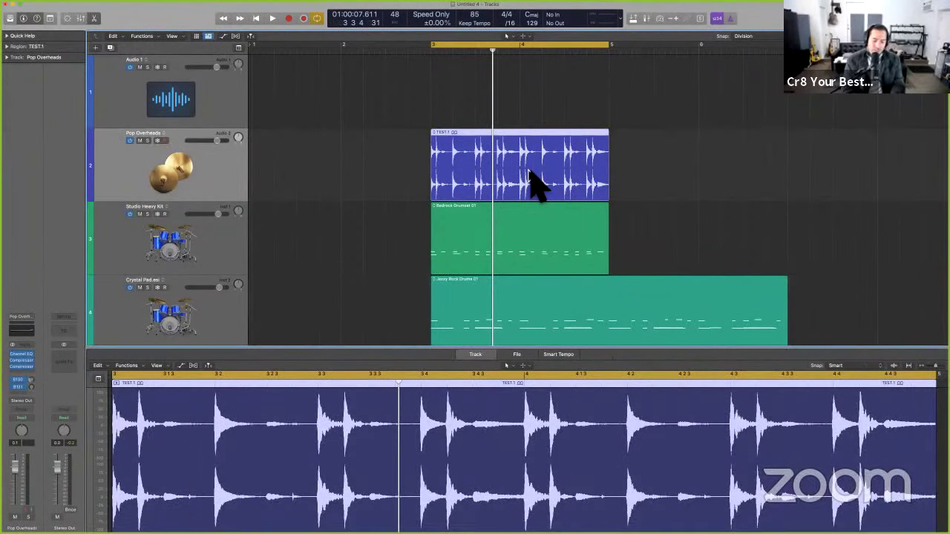
key("e")
key("e")
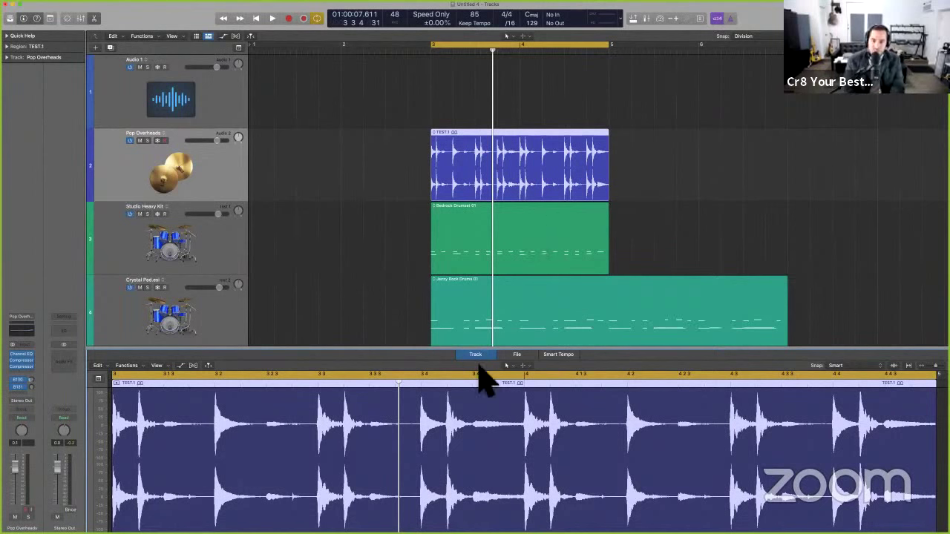
left_click(519, 356)
left_click(553, 357)
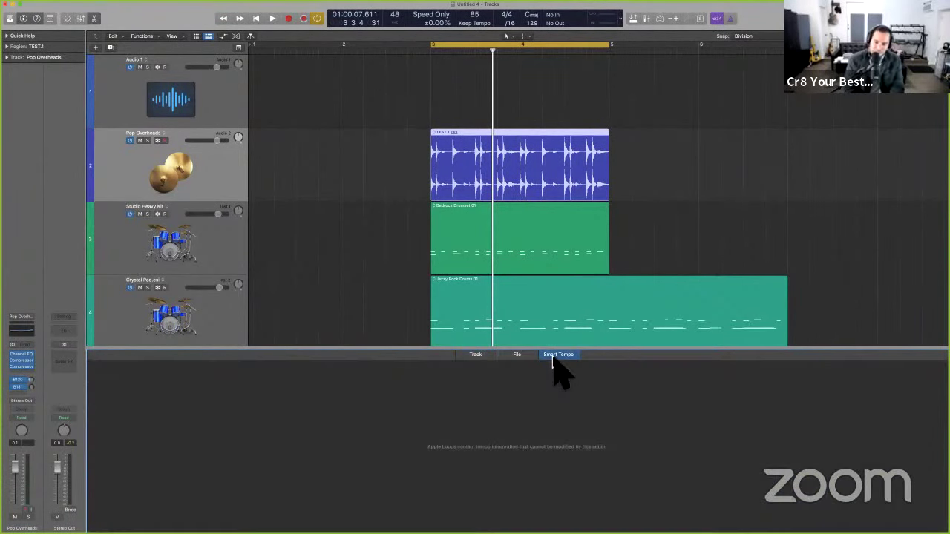
- Select the Jazzy Rock Drums 01 region, view it in the Score and Smart Tempo editors, and close the editor area
left_click(466, 174)
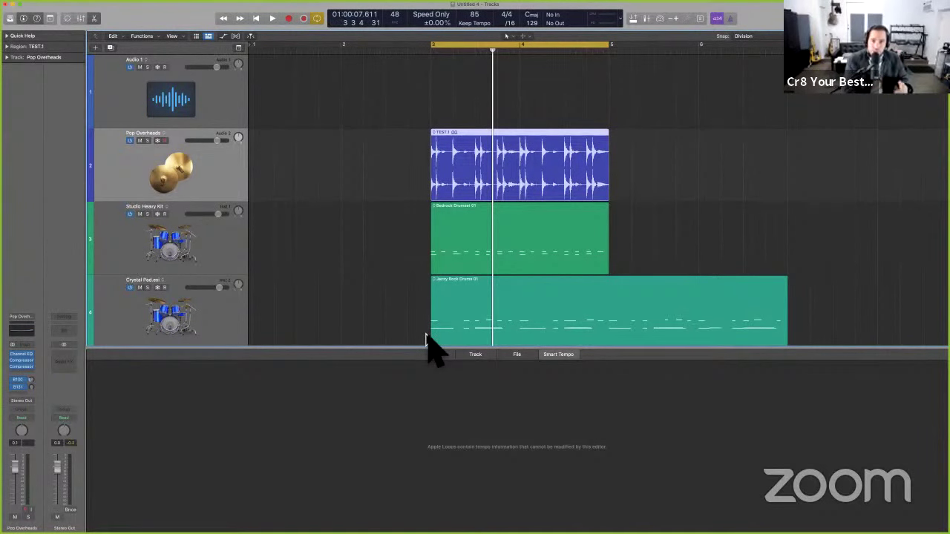
left_click(472, 339)
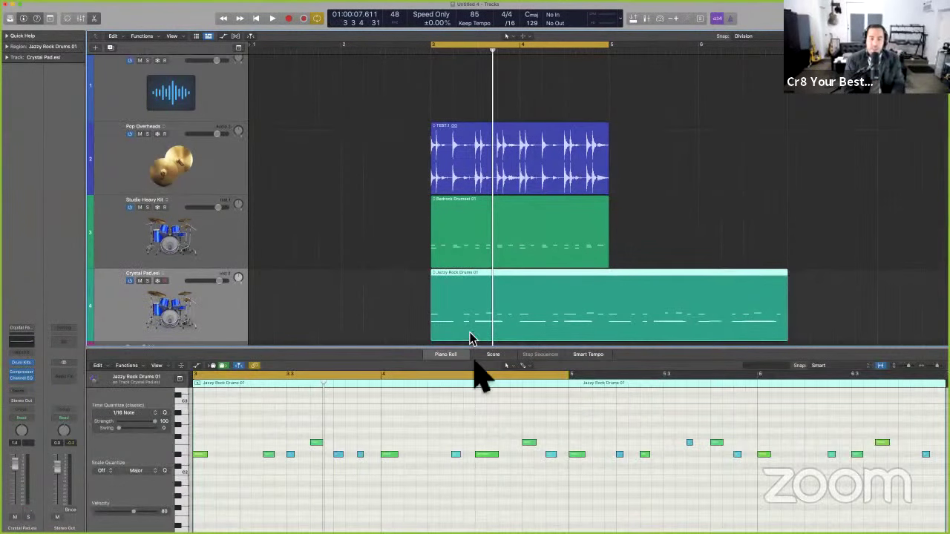
left_click(493, 355)
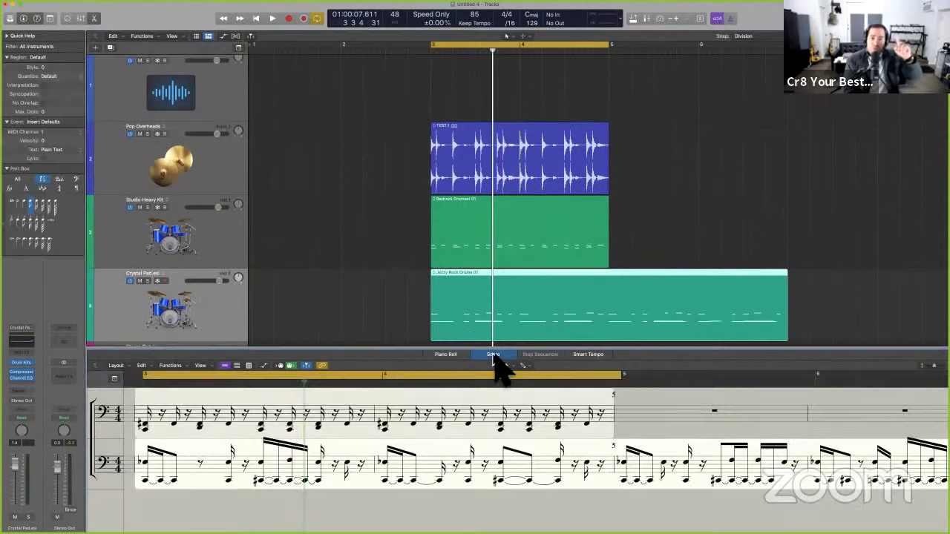
left_click(492, 355)
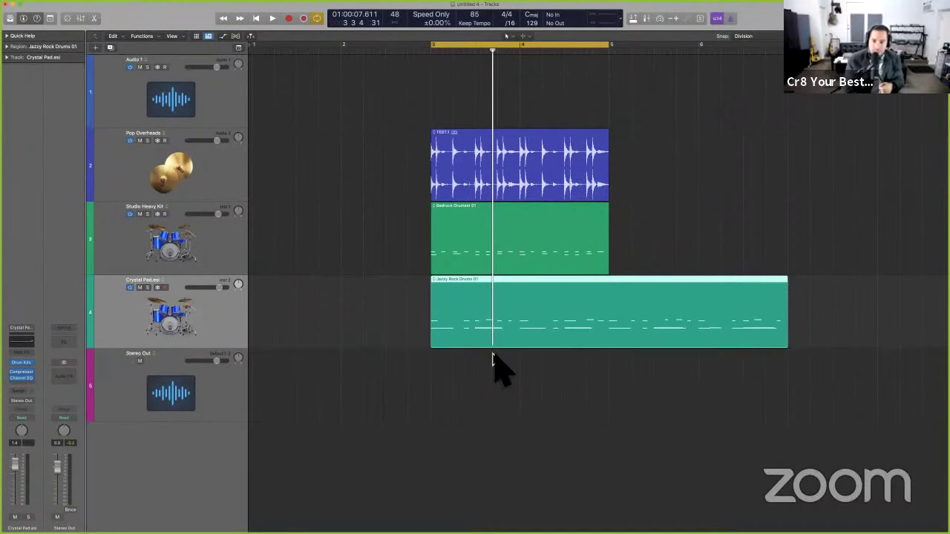
key("e")
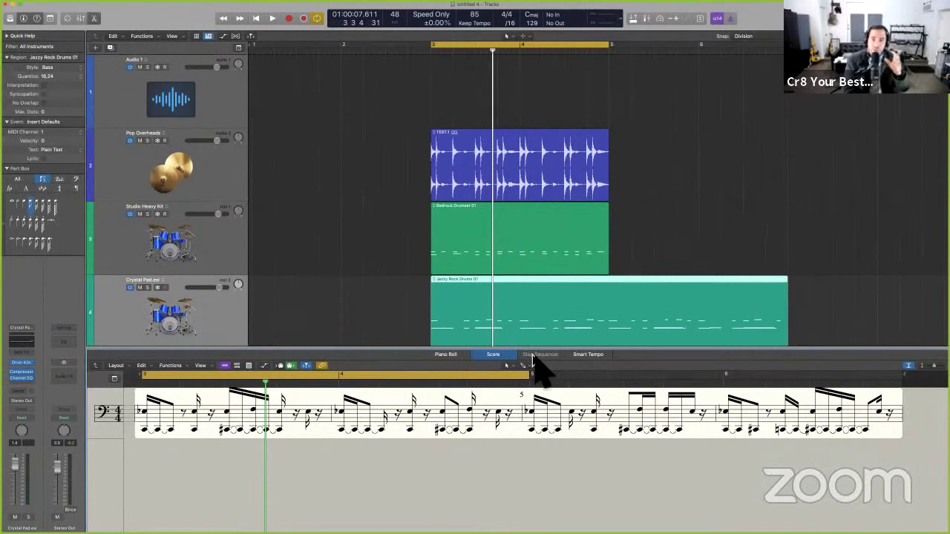
left_click(599, 356)
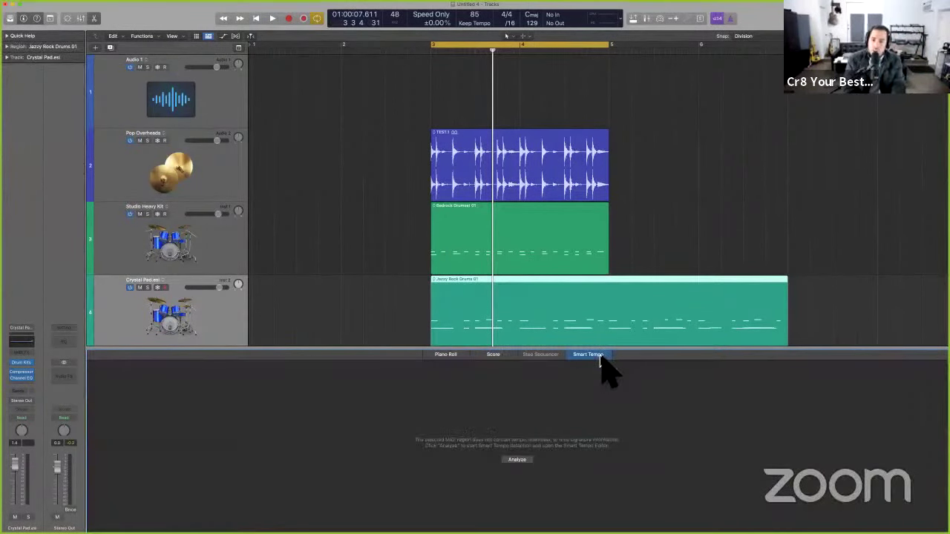
key("e")
left_click(583, 378)
- Switch to the user guide in Preview and read the Audio Track Editor and Score Editor descriptions on page 24
key("ctrl+Left")
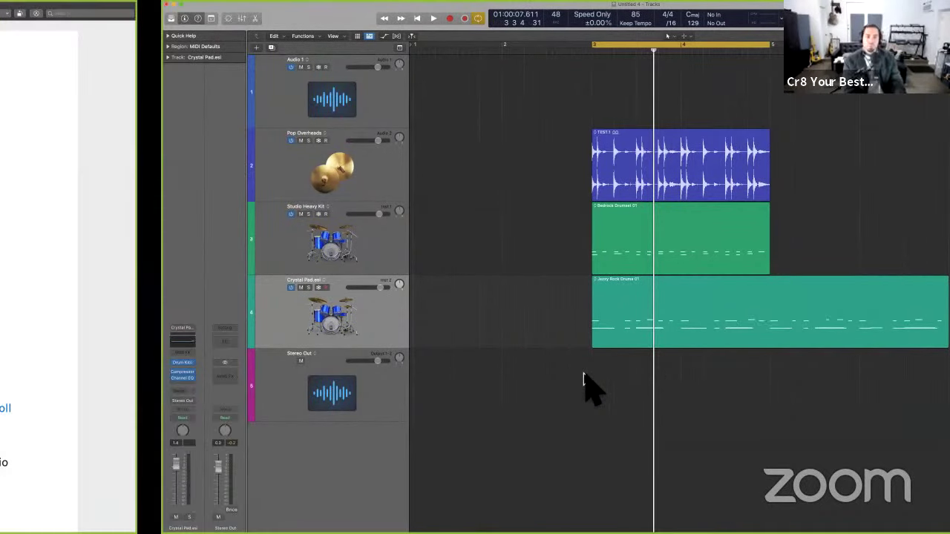
scroll(586, 382, "down", 3)
scroll(587, 382, "down", 2)
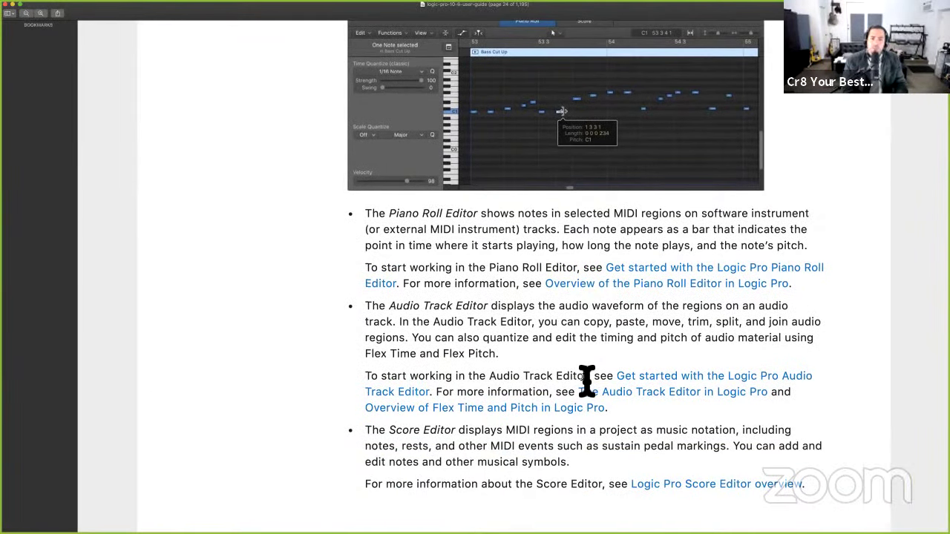
scroll(587, 382, "down", 1)
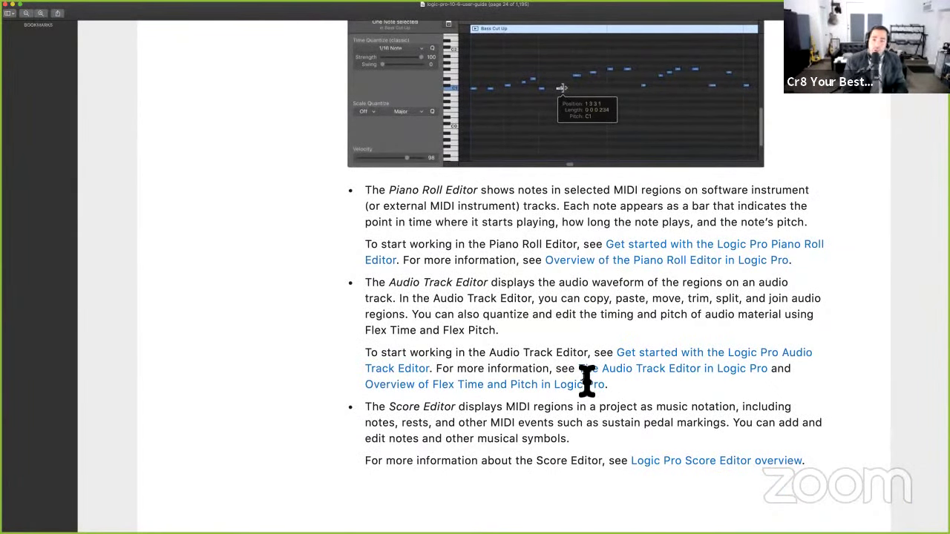
scroll(587, 383, "down", 2)
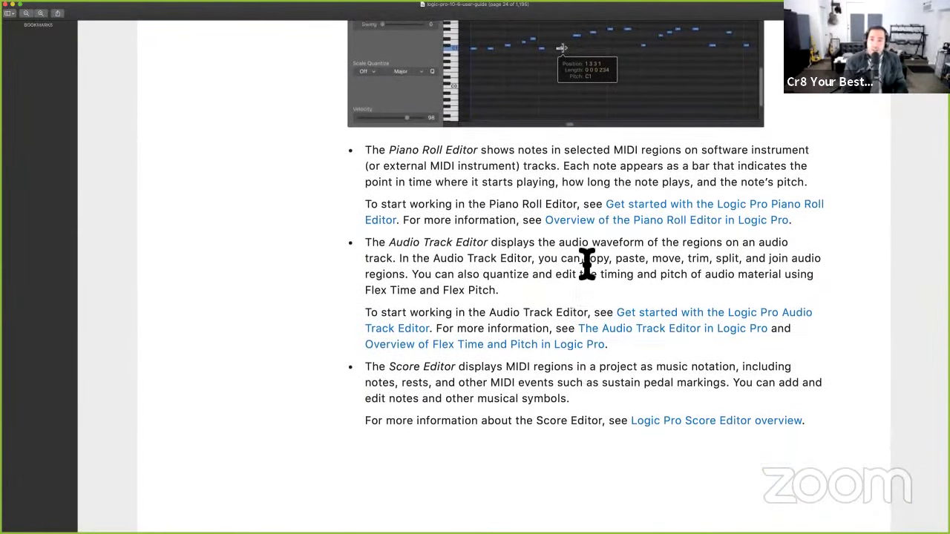
left_click_drag(587, 261, 632, 263)
scroll(632, 263, "down", 4)
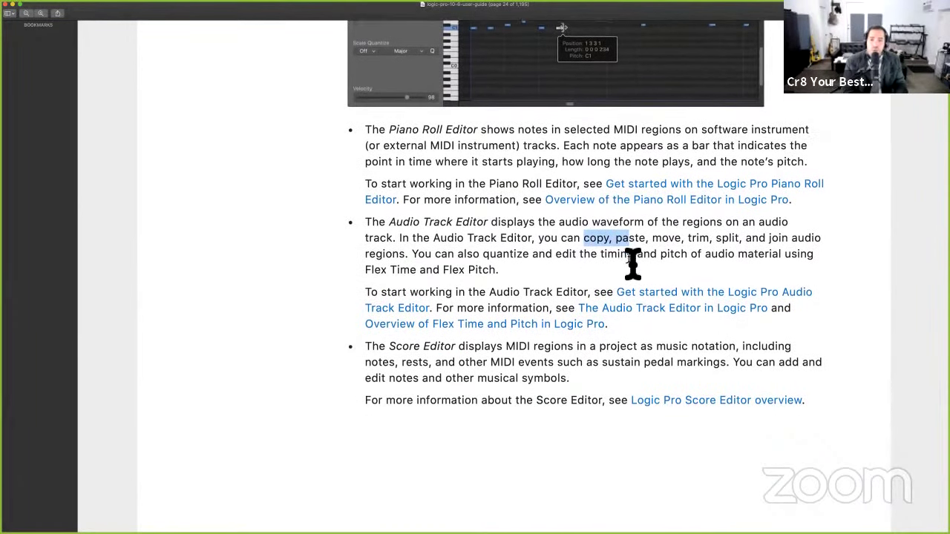
scroll(692, 287, "down", 5)
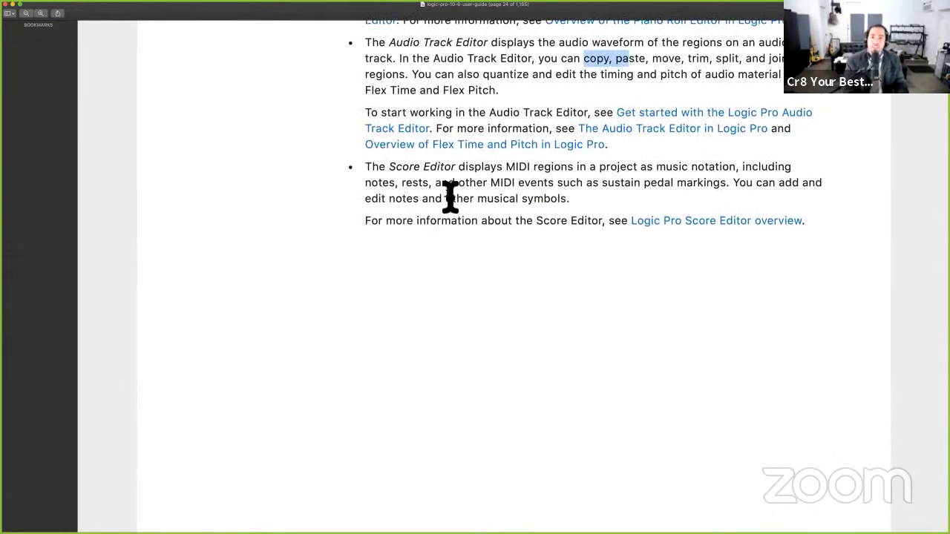
scroll(450, 196, "down", 4)
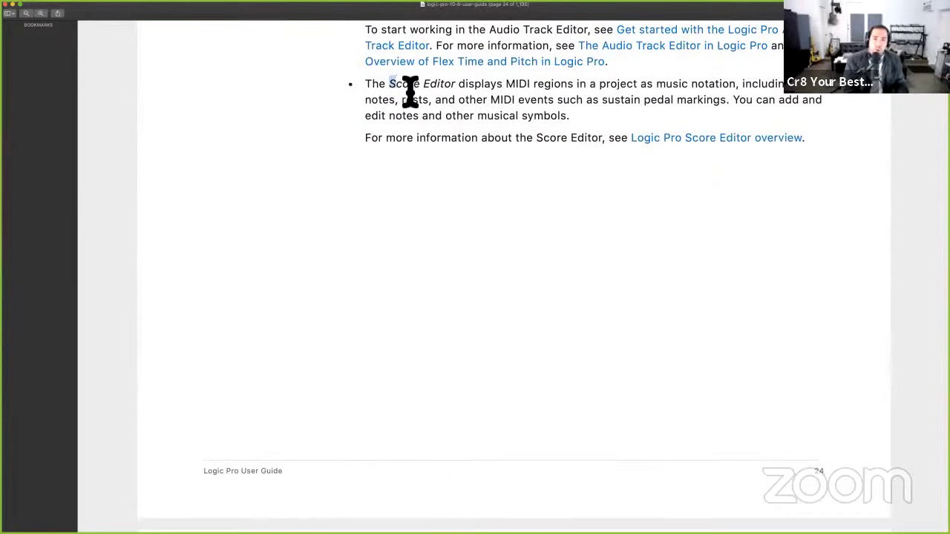
left_click_drag(389, 88, 569, 127)
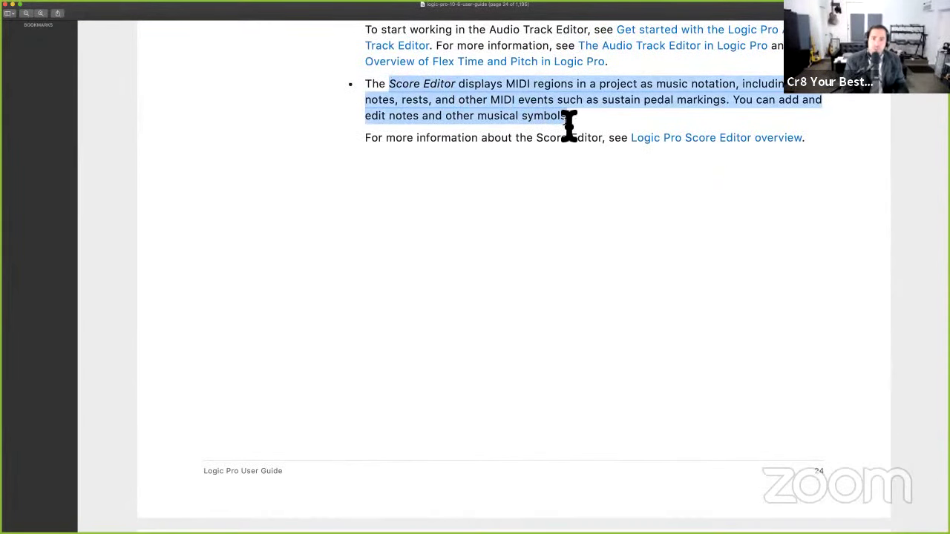
scroll(440, 105, "down", 1)
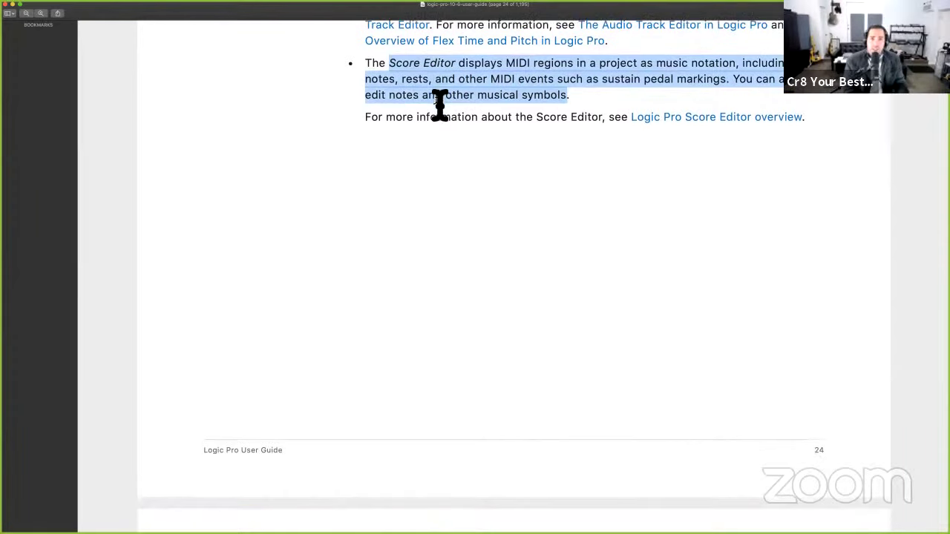
- Read the Loop Browser section on page 25 about browsing, searching and previewing Apple Loops
scroll(440, 104, "down", 9)
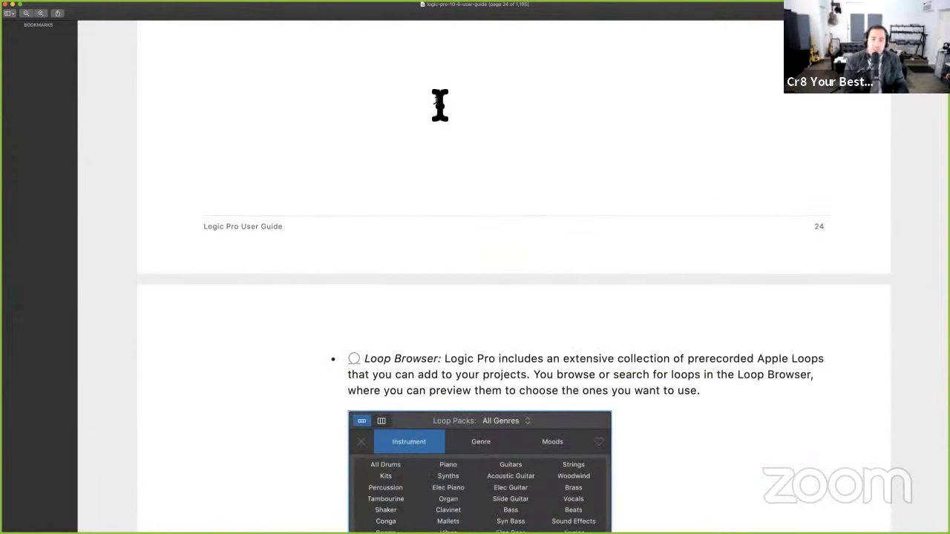
scroll(441, 105, "down", 9)
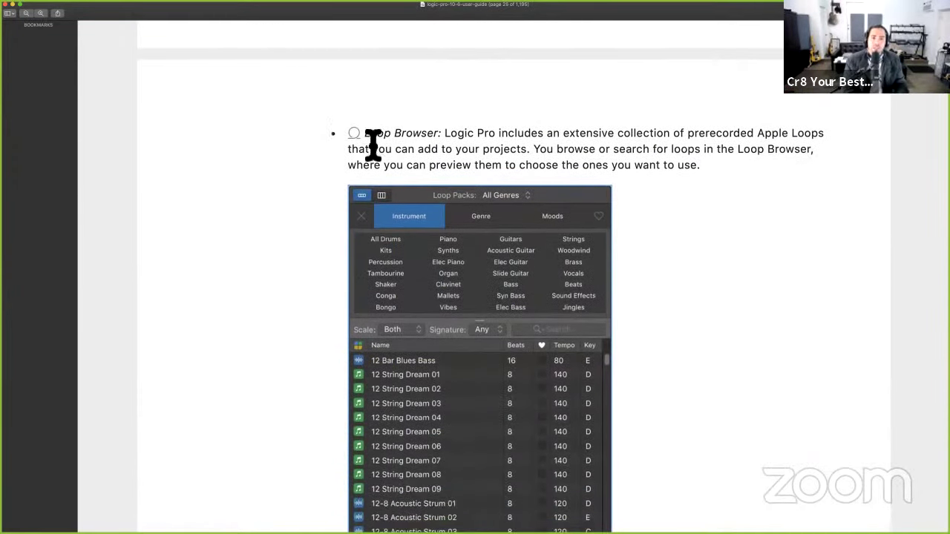
left_click_drag(364, 138, 443, 141)
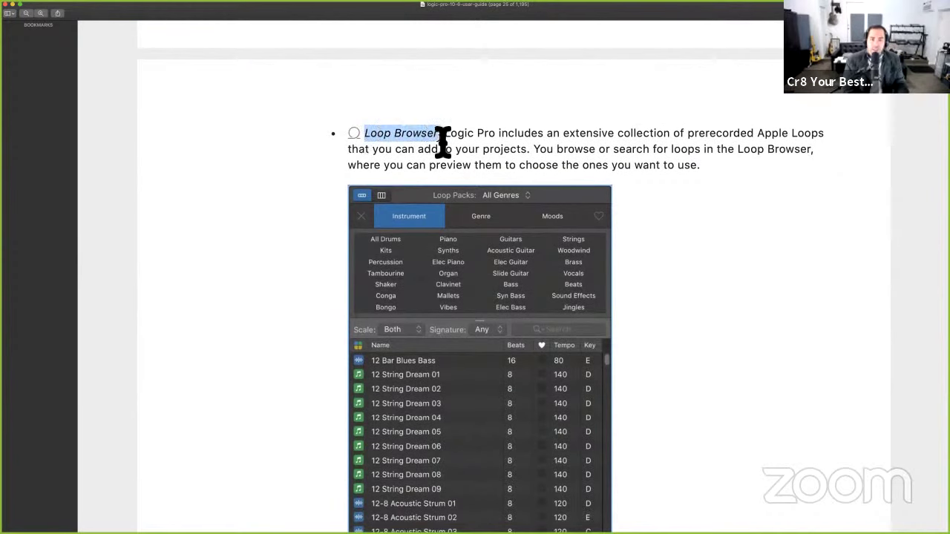
scroll(444, 141, "down", 1)
left_click(449, 127)
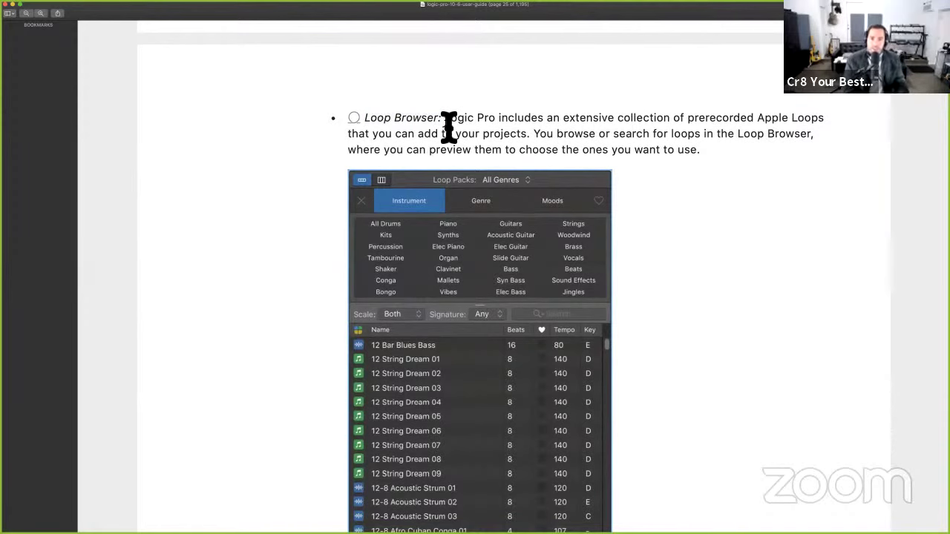
scroll(449, 127, "down", 2)
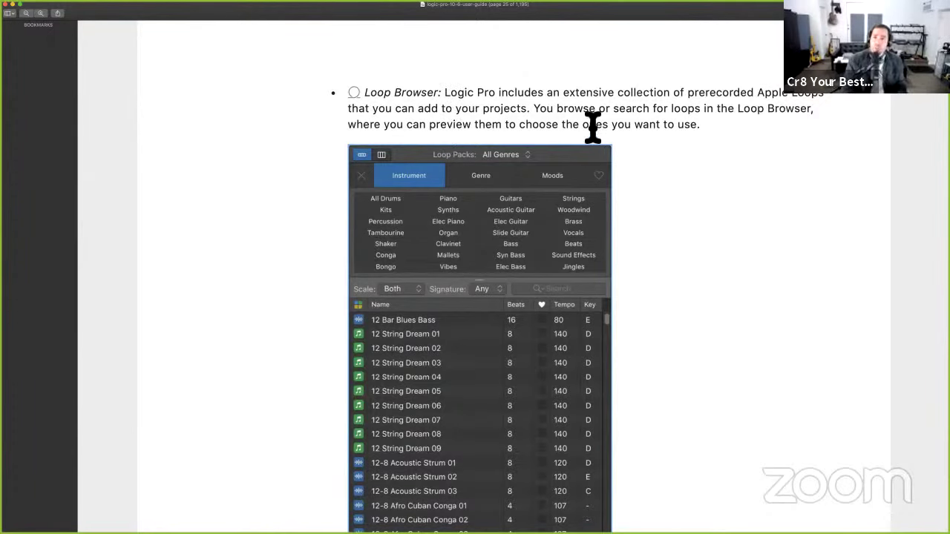
left_click_drag(567, 109, 637, 109)
scroll(660, 149, "down", 1)
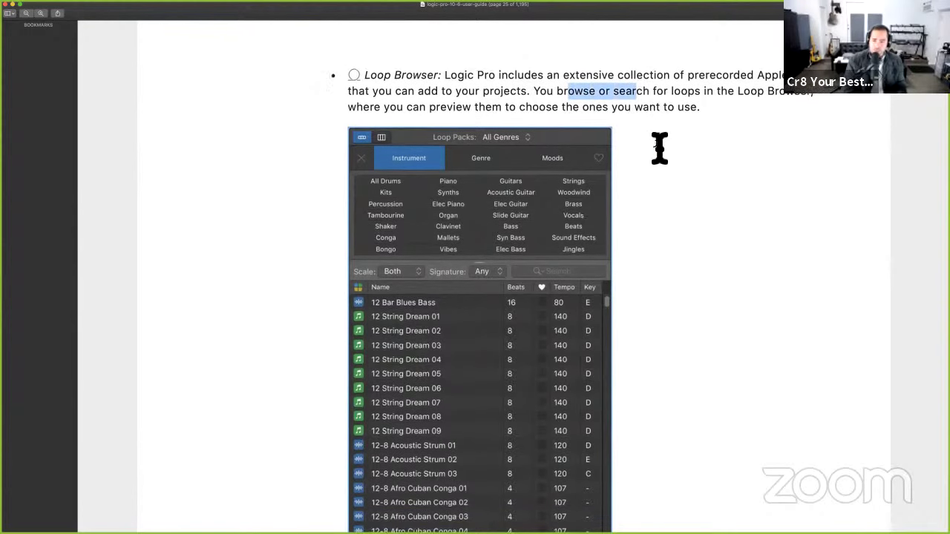
left_click_drag(737, 92, 827, 106)
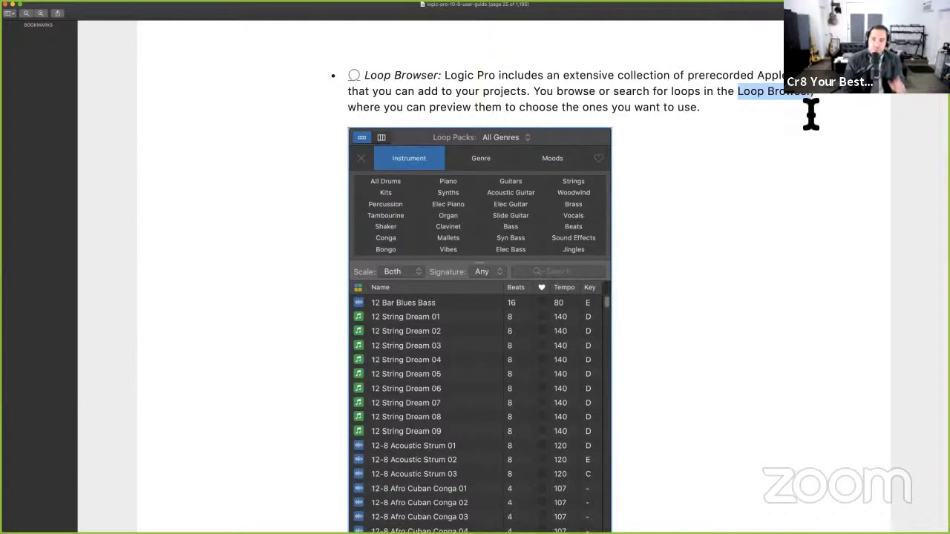
scroll(651, 290, "down", 5)
scroll(651, 290, "down", 3)
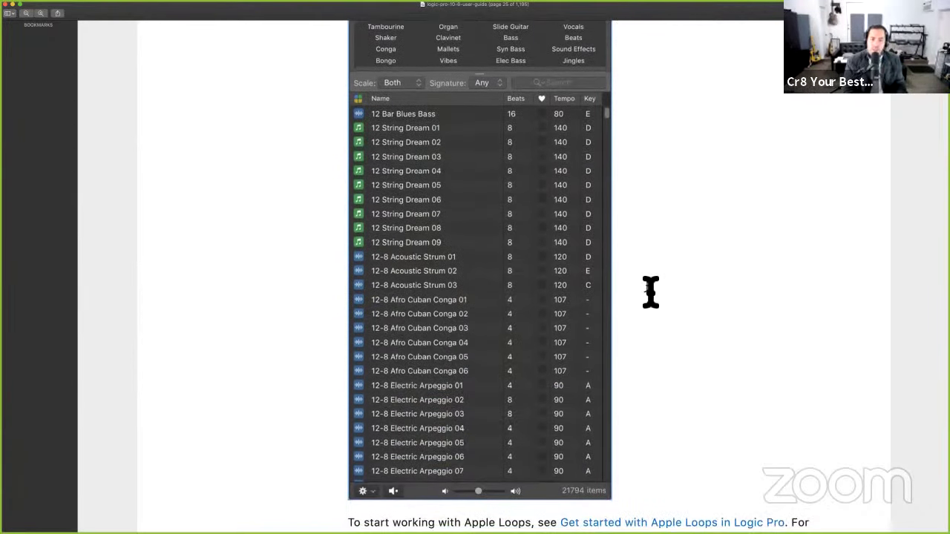
- Read the Apple Loops references and the Show Advanced Tools note at the end of page 25
scroll(651, 292, "down", 3)
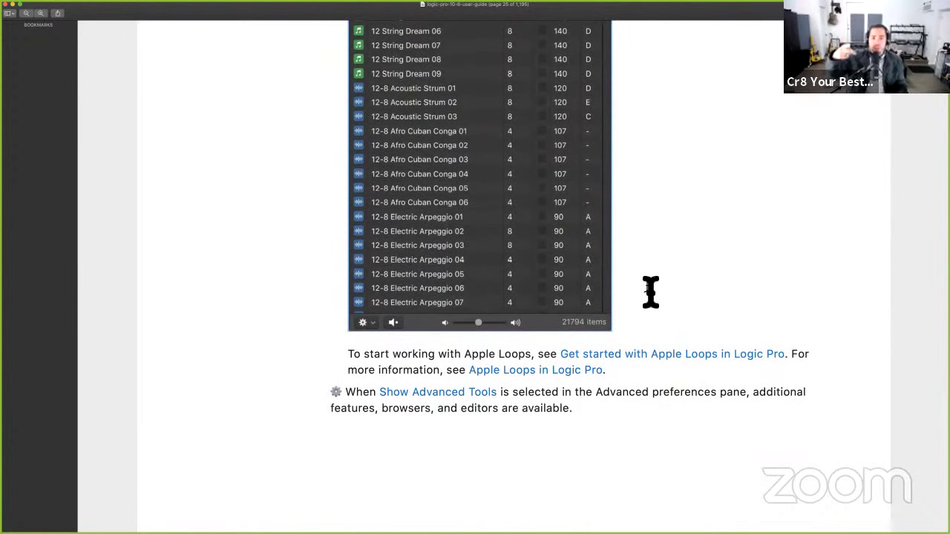
scroll(652, 292, "down", 1)
scroll(651, 292, "down", 3)
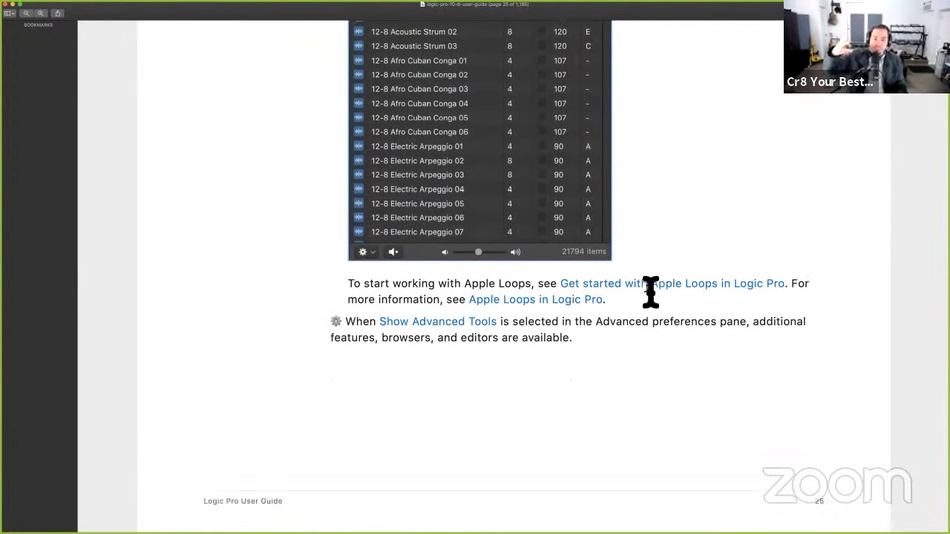
scroll(651, 292, "down", 1)
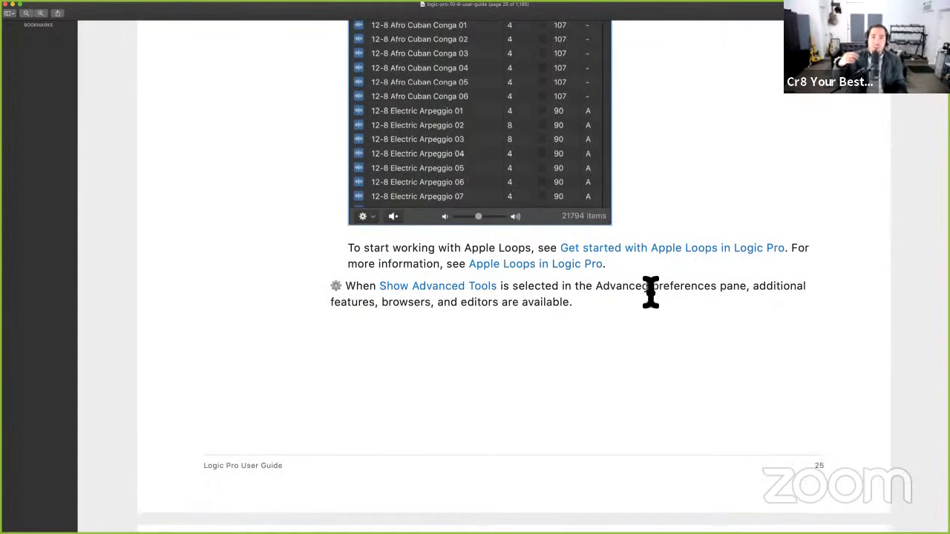
scroll(651, 292, "down", 2)
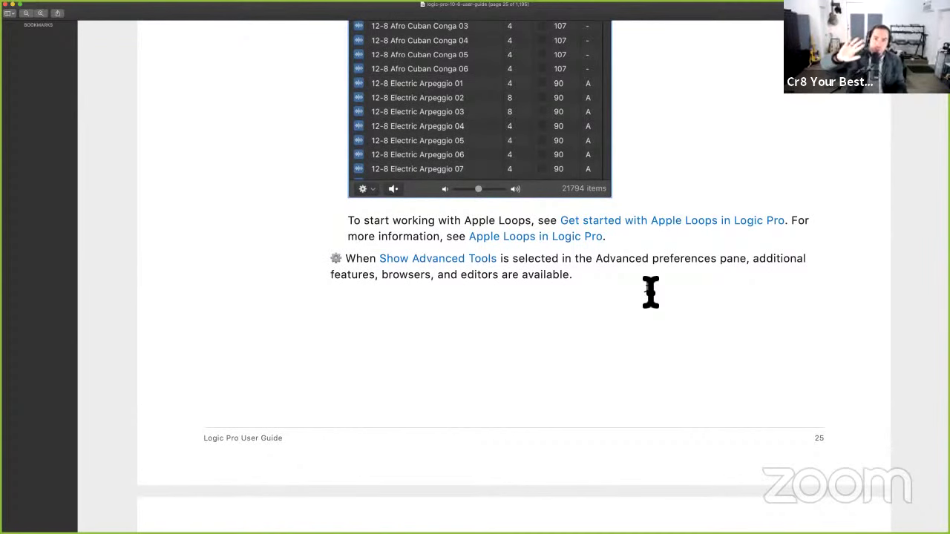
scroll(651, 292, "down", 3)
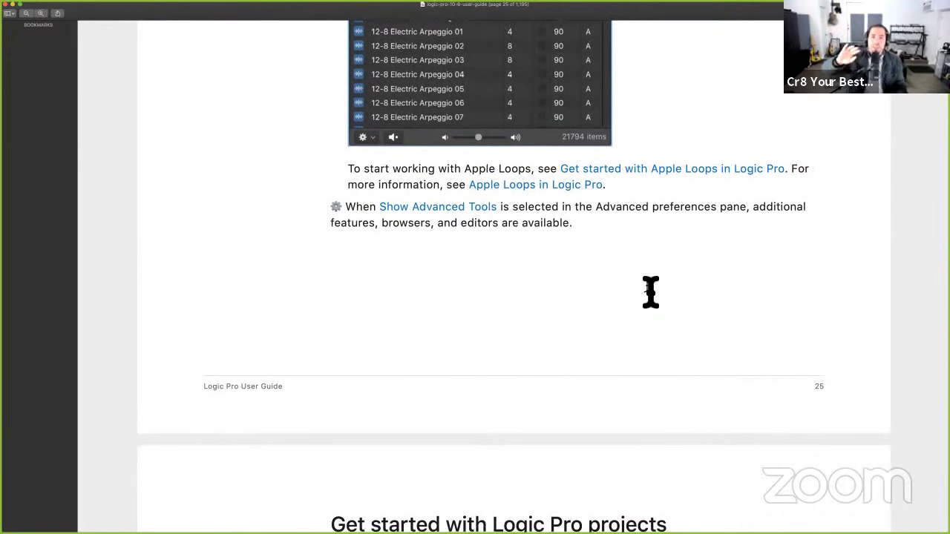
scroll(651, 291, "down", 1)
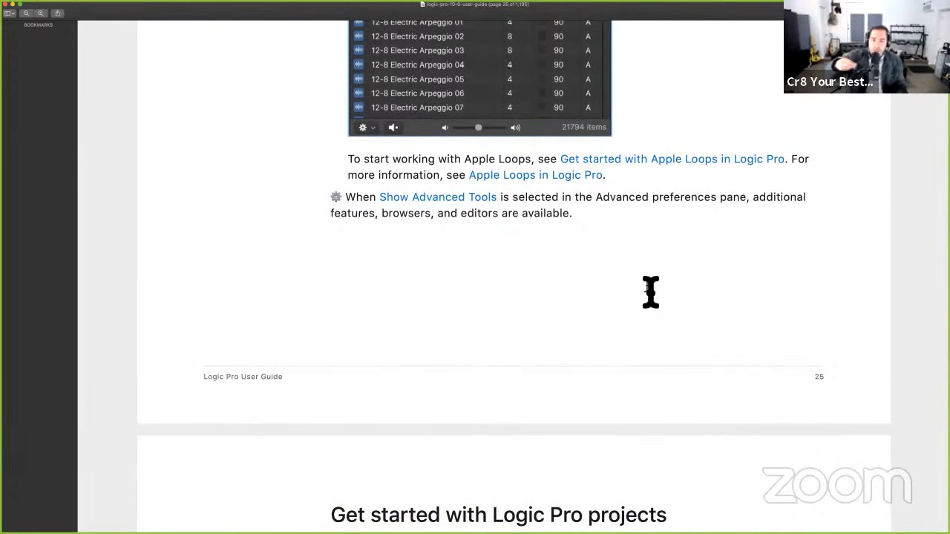
- Read the "Get started with Logic Pro projects" introduction and the template instructions on page 26
scroll(651, 292, "down", 9)
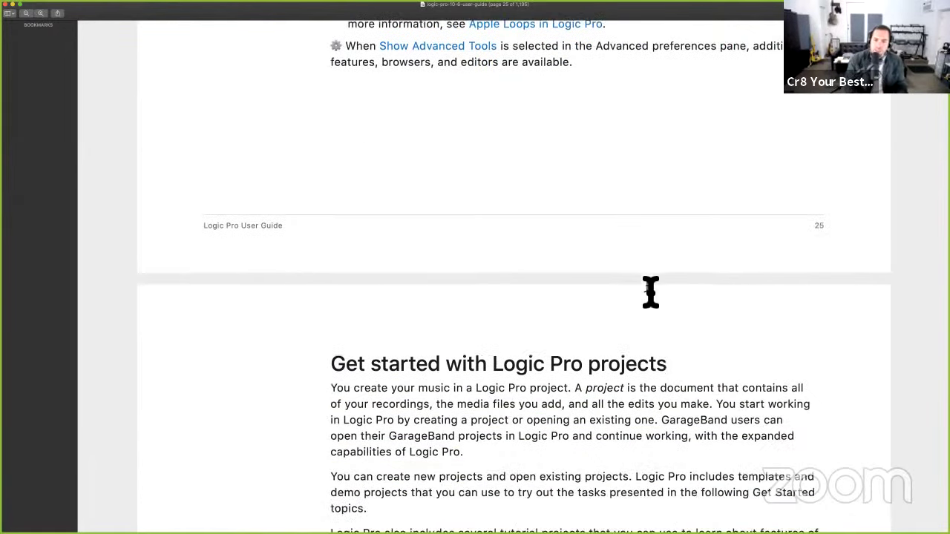
scroll(651, 292, "down", 15)
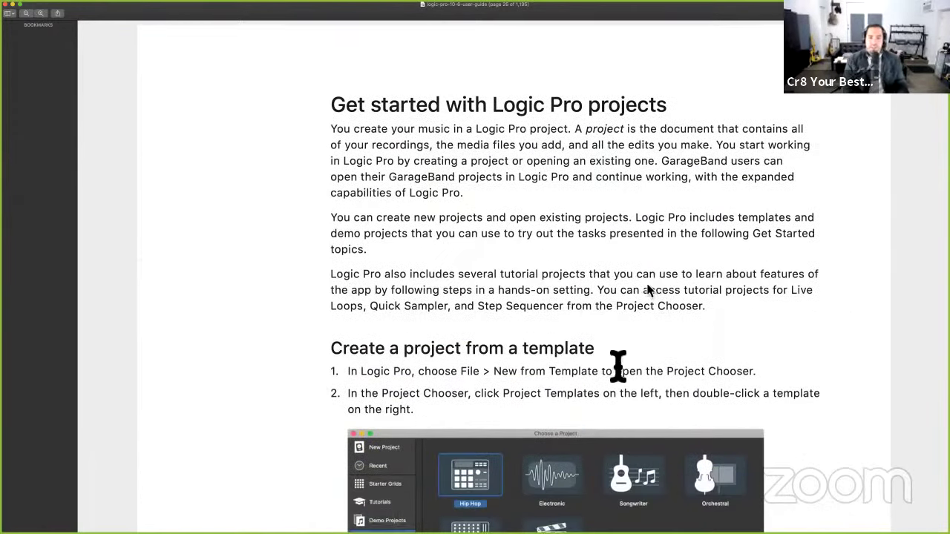
scroll(559, 409, "down", 3)
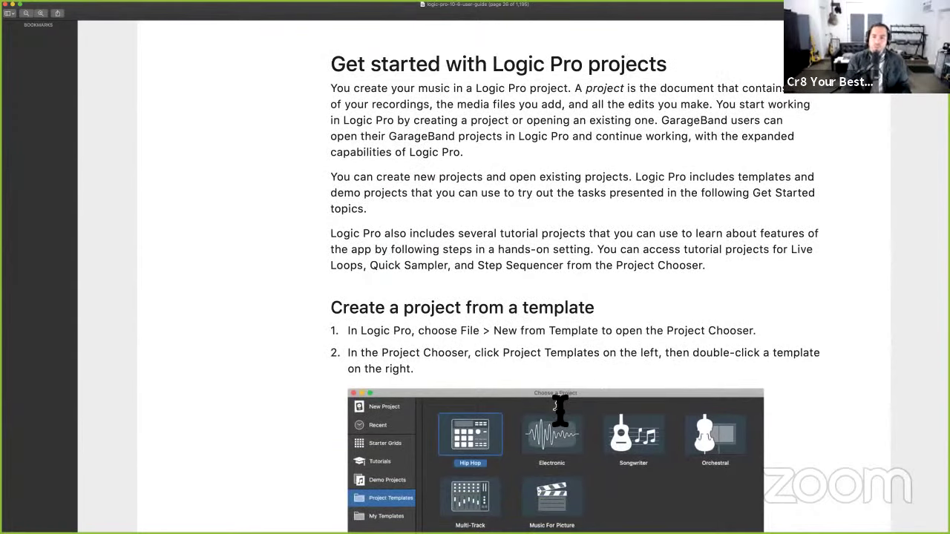
- Switch to Logic Pro and close the Untitled 4 project without saving it
key("super+Tab")
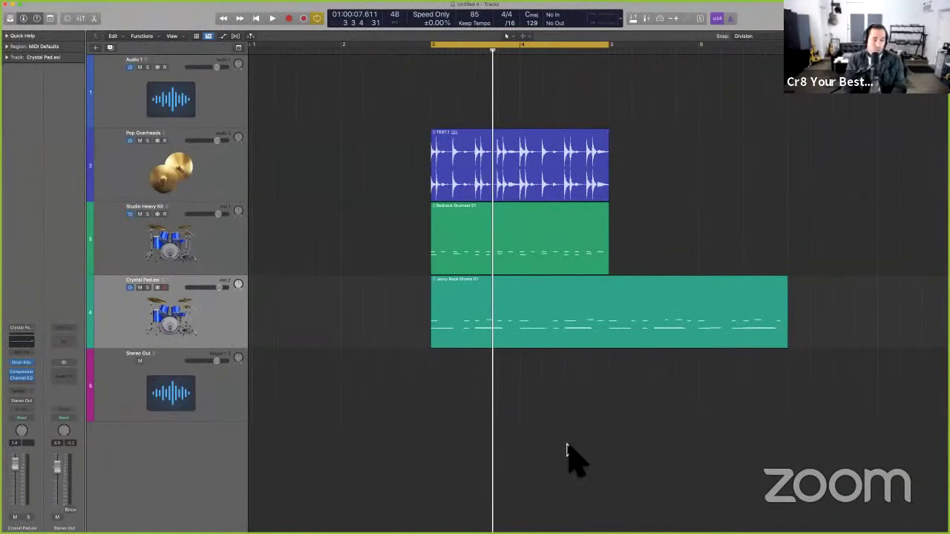
key("super+w")
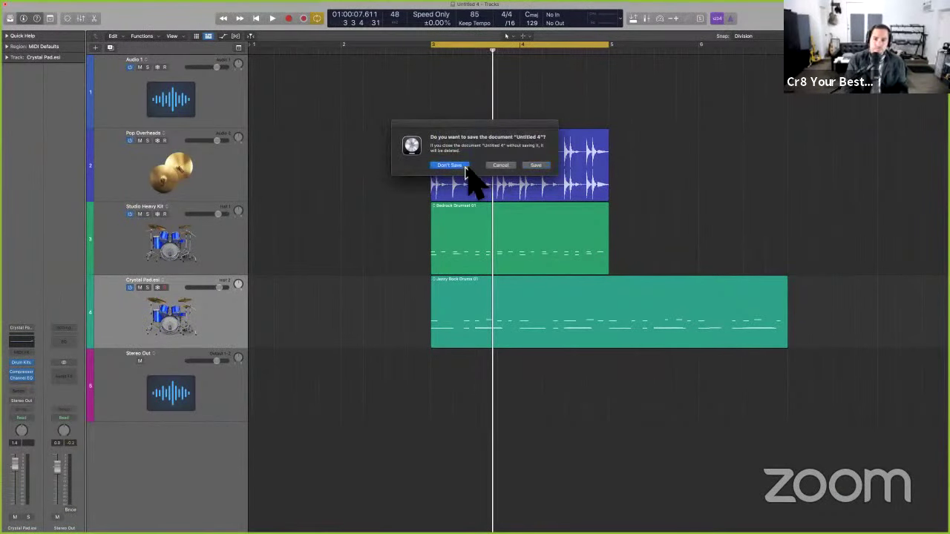
left_click(450, 165)
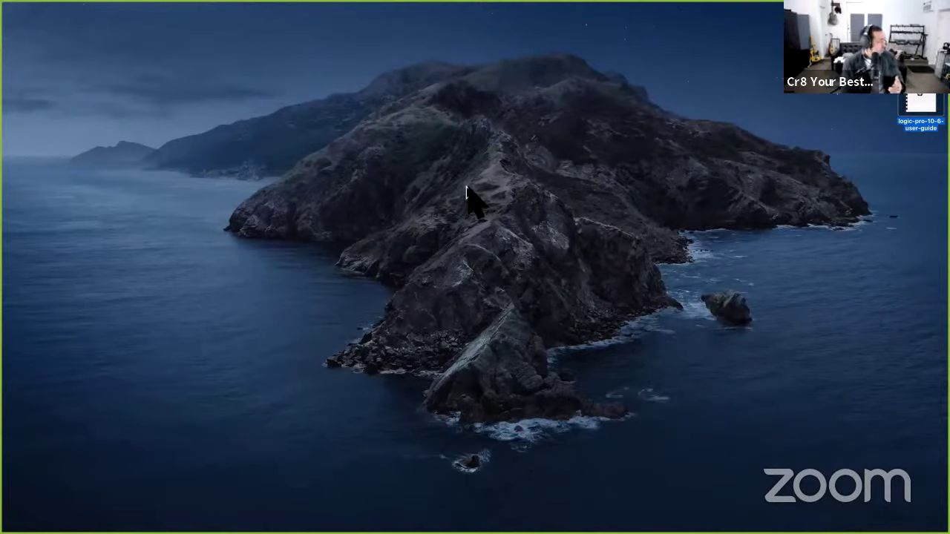
- Close the stray Finder window, launch Logic Pro through a Spotlight search for "logic", and reposition the Choose a Project window
left_click(416, 256)
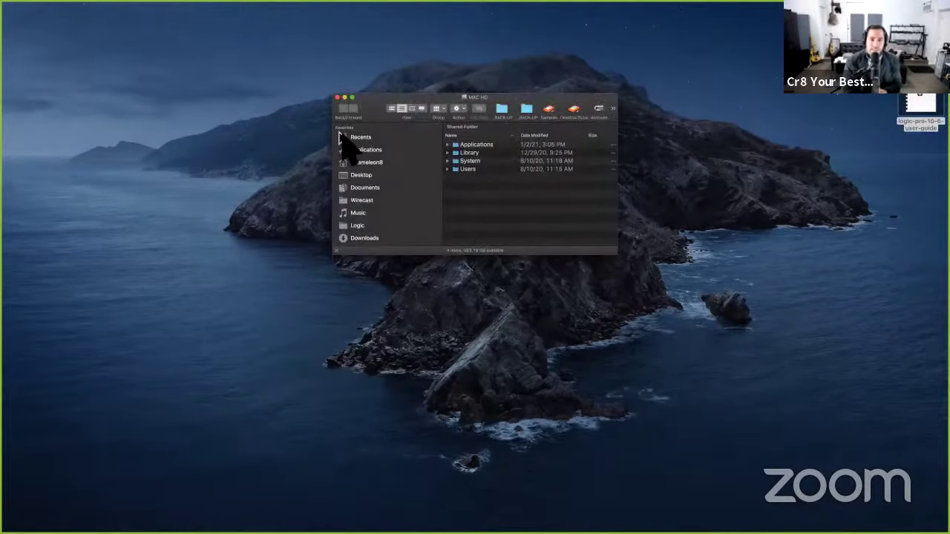
left_click(334, 97)
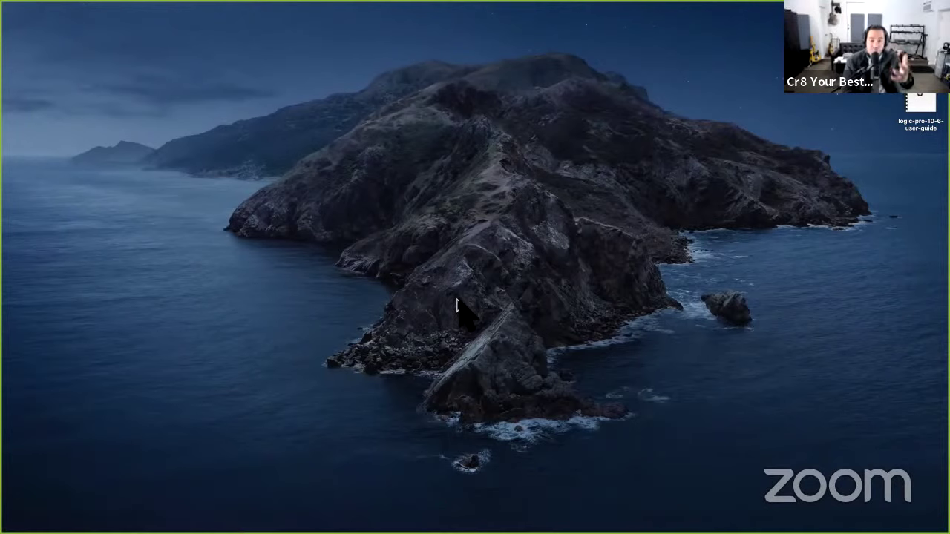
key("super+space")
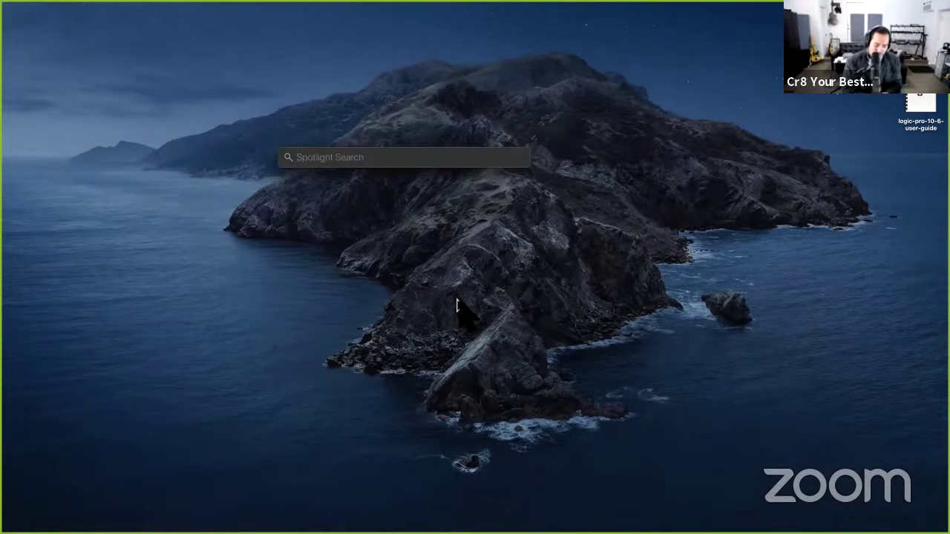
type("logi")
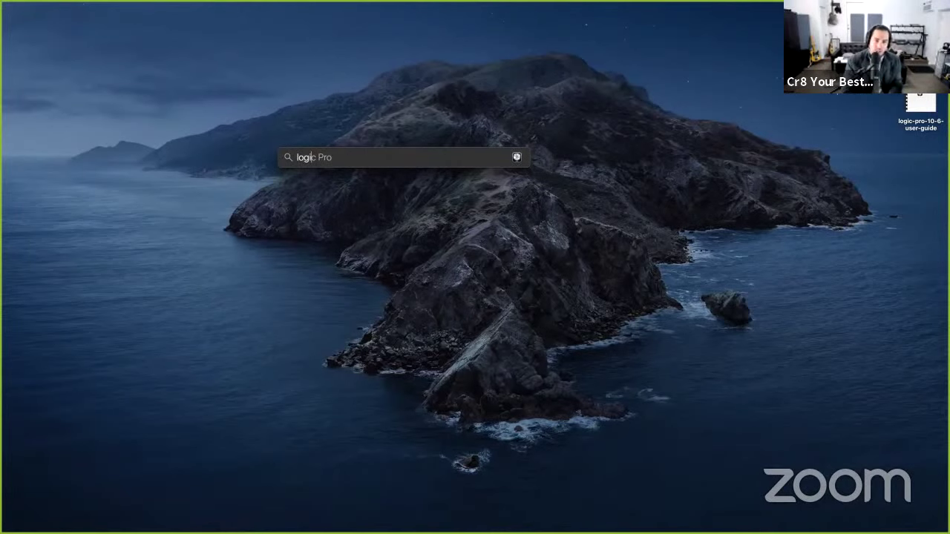
type("c")
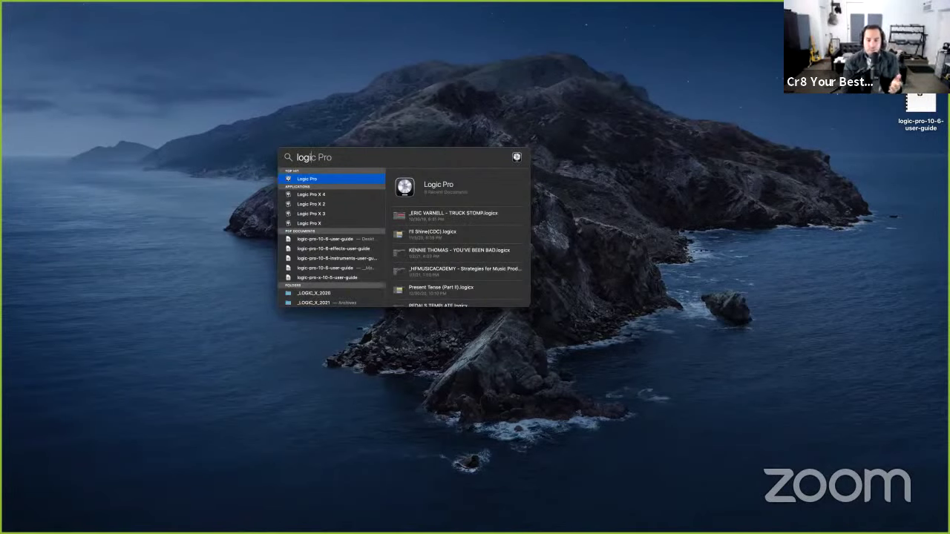
key("Return")
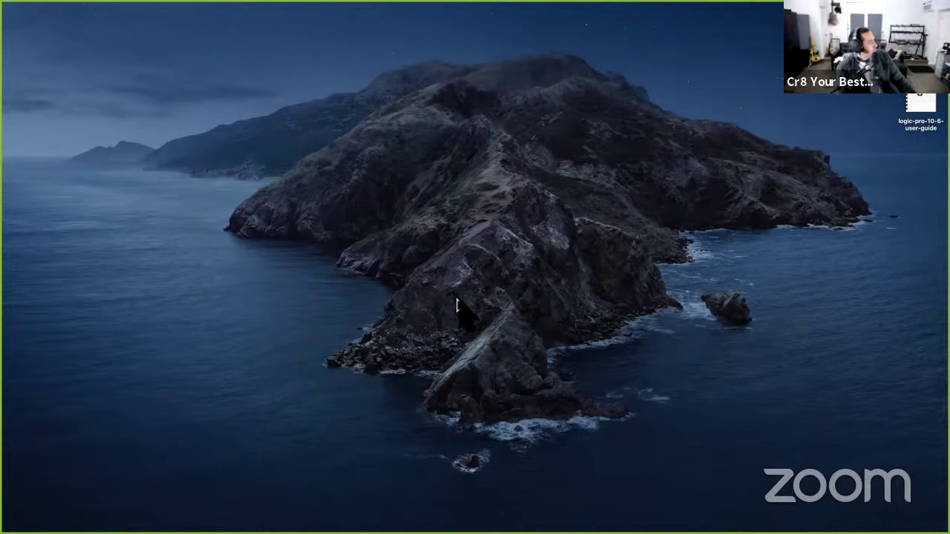
mouse_move(312, 6)
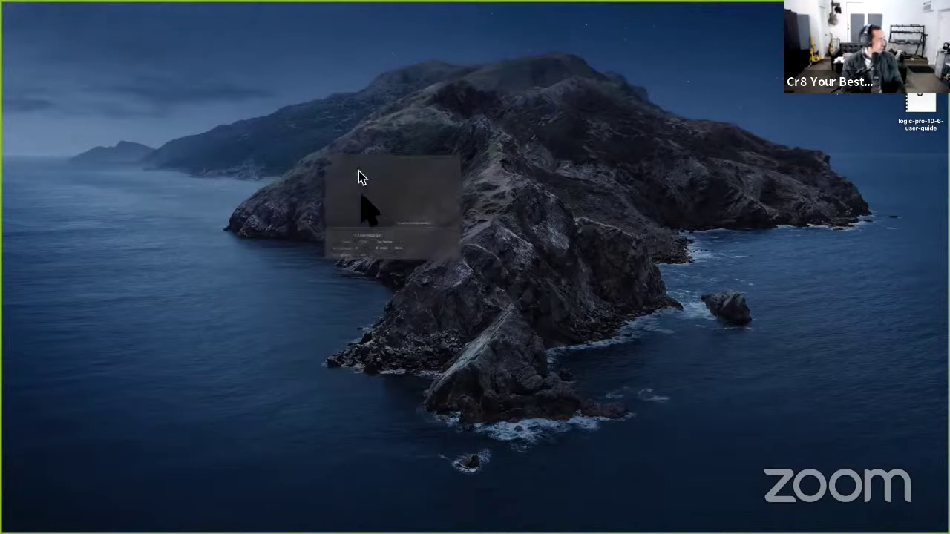
left_click_drag(416, 44, 498, 89)
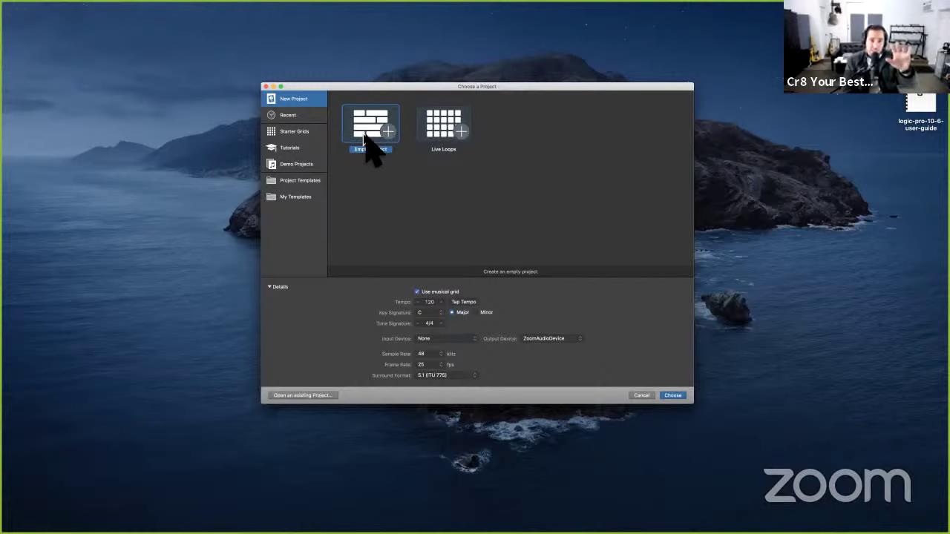
- Try the Live Loops project type, reselect Empty Project, and tap in a tempo of 163 for it
left_click(447, 125)
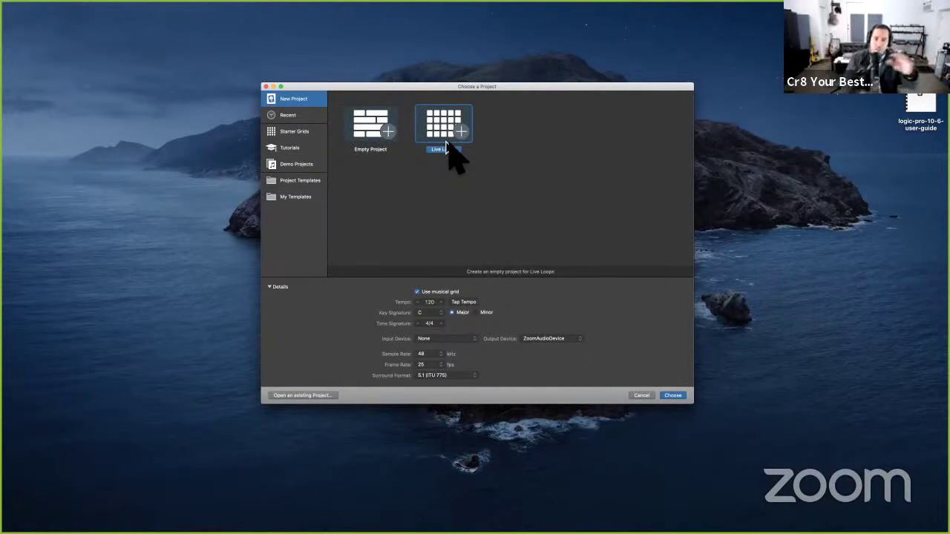
left_click(375, 141)
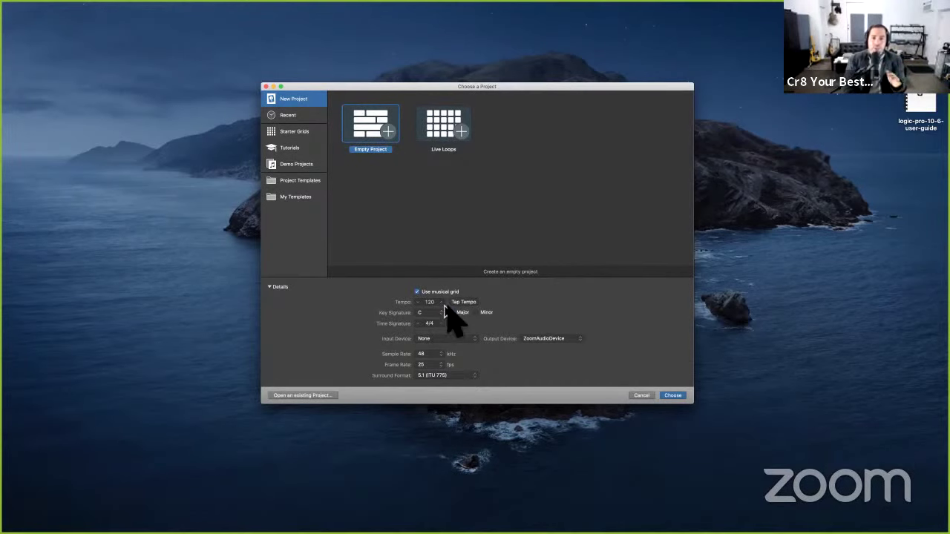
left_click_drag(470, 84, 463, 26)
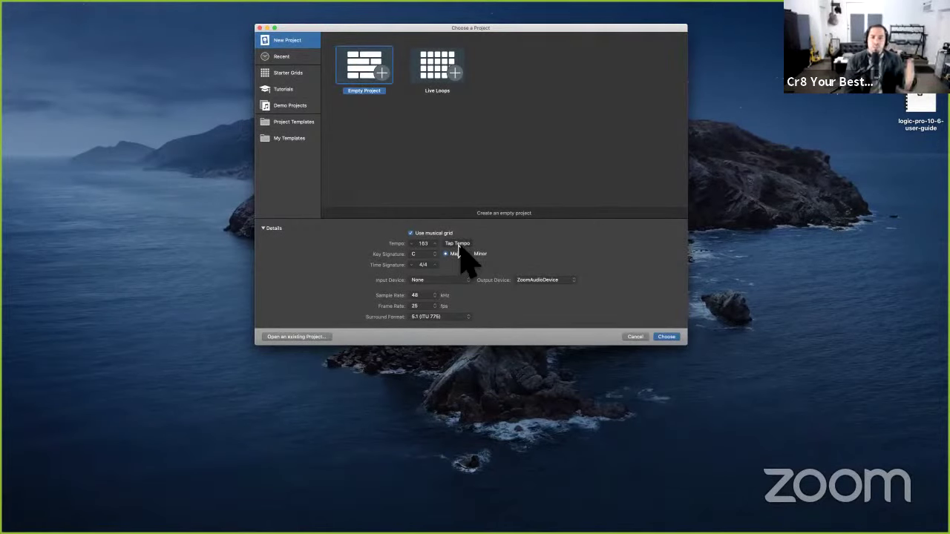
left_click(458, 245)
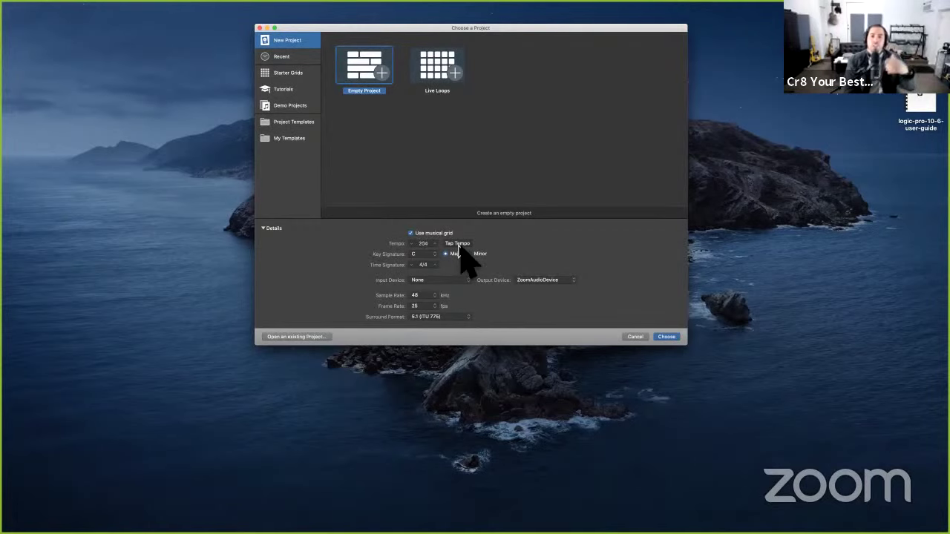
left_click(458, 245)
left_click(458, 245)
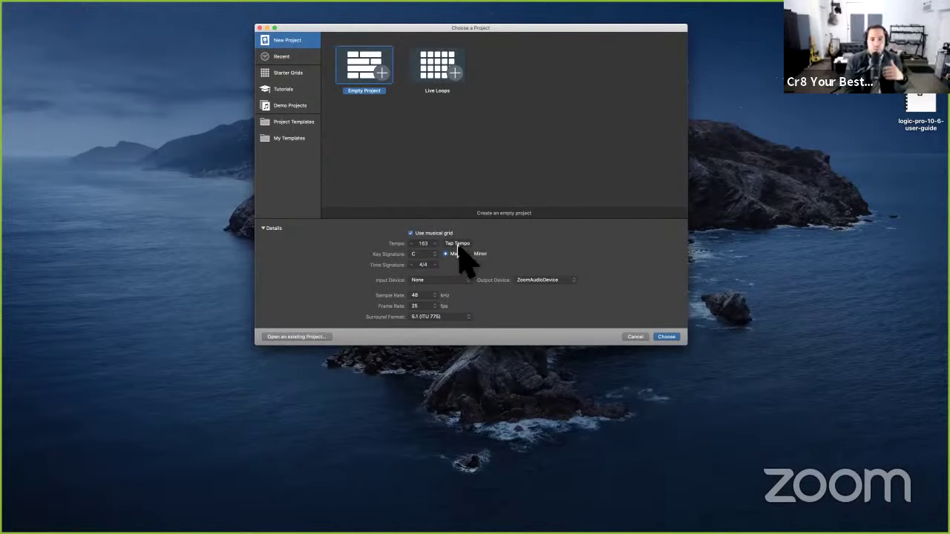
- Show the available input devices in the new project's details
left_click(432, 286)
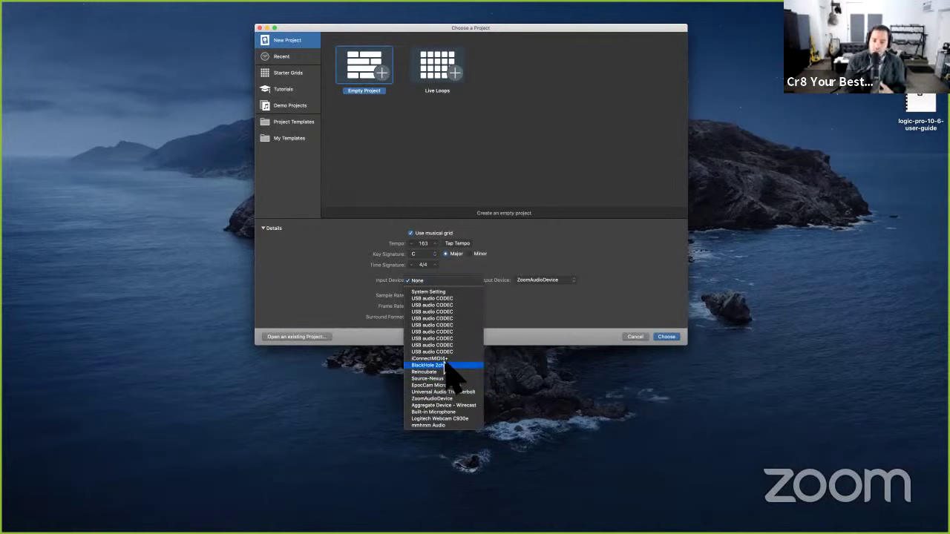
- Examine the available input device, sample rate, frame rate and surround format options for the new empty project
left_click(499, 324)
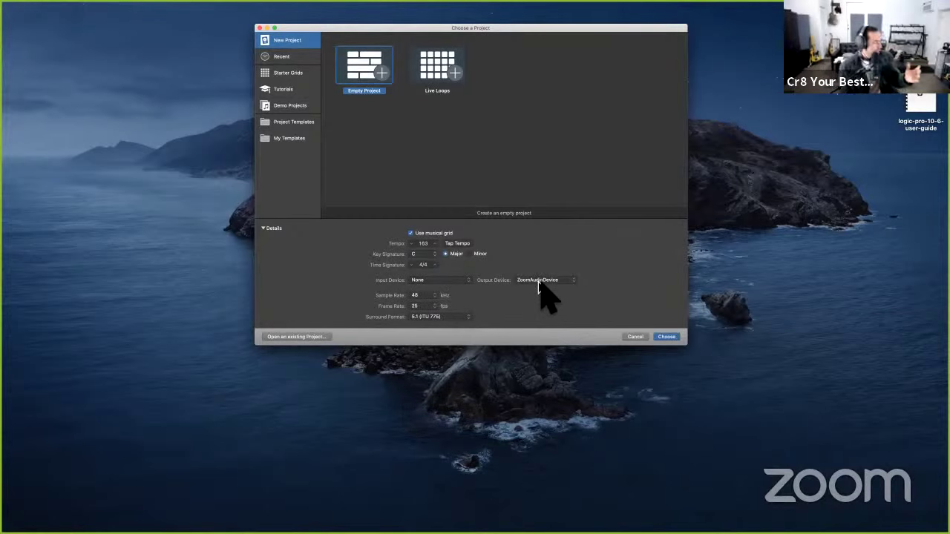
left_click(435, 297)
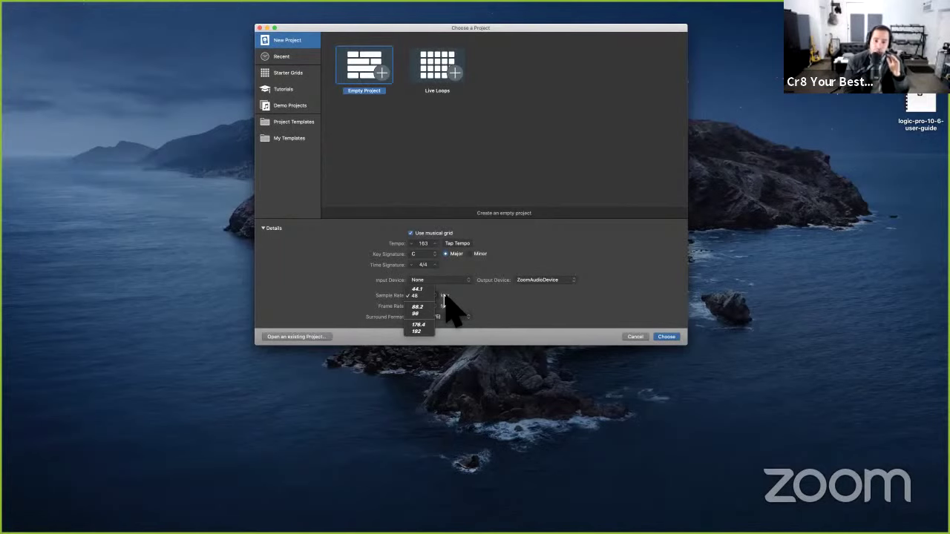
left_click(456, 298)
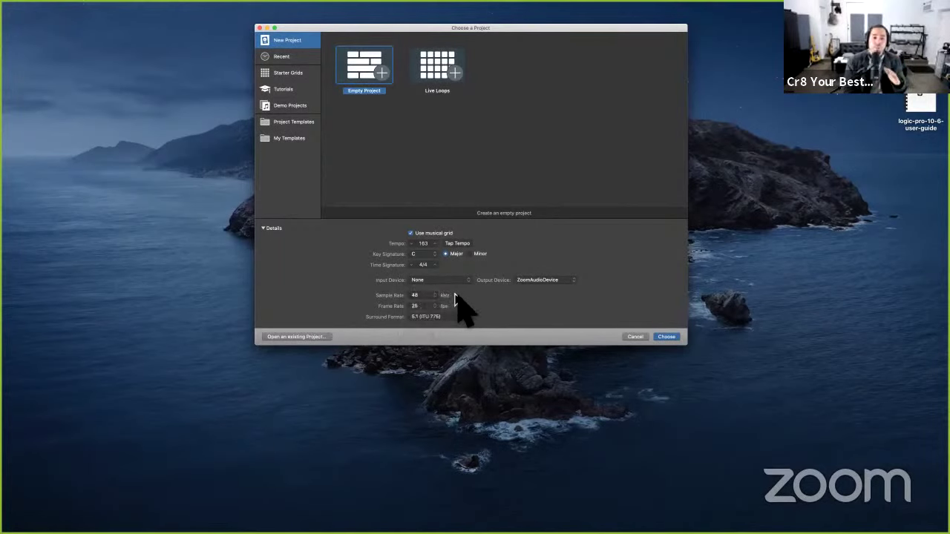
left_click(437, 317)
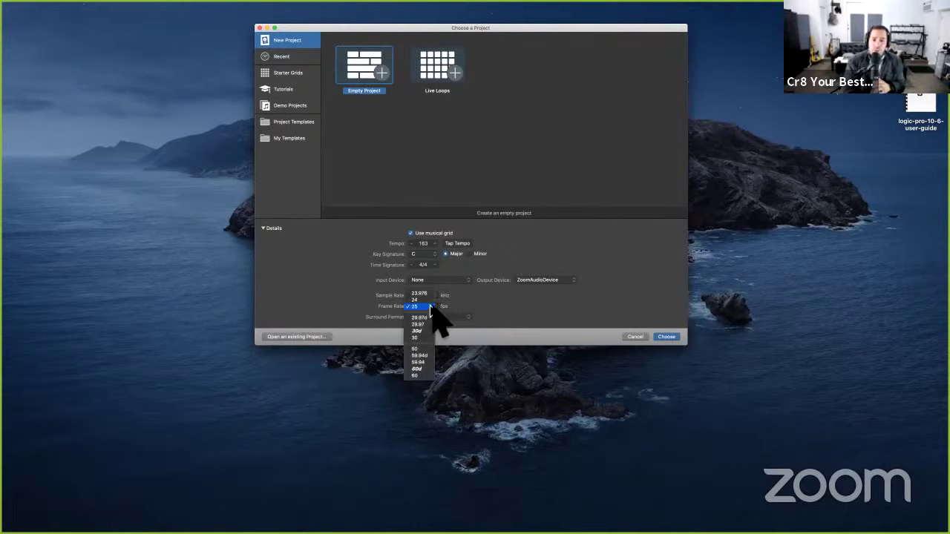
left_click(476, 306)
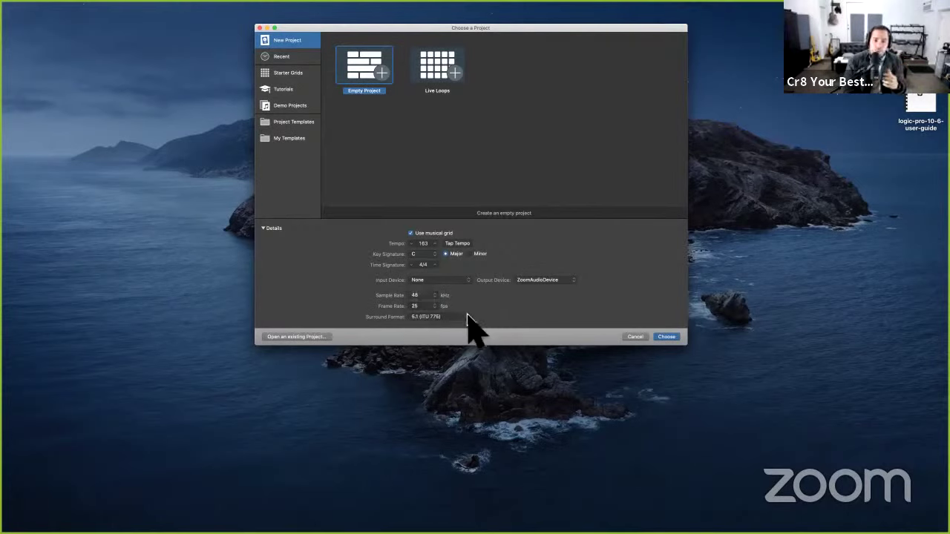
left_click(467, 317)
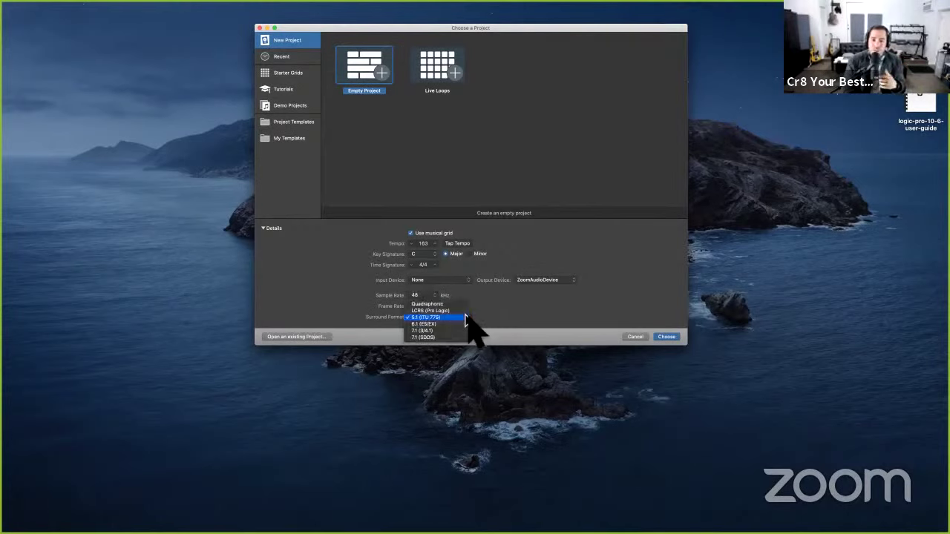
left_click(521, 315)
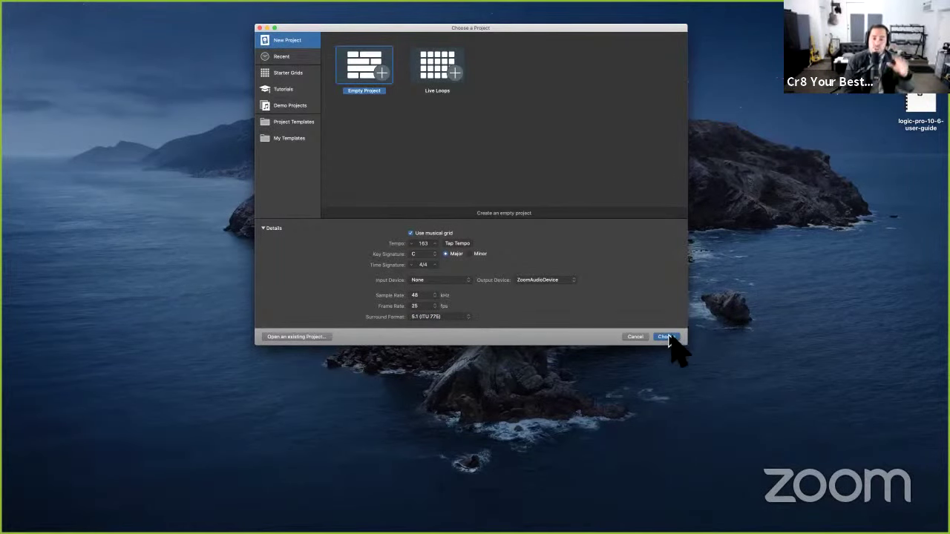
- Browse the recent projects, the starter grids, the tutorials including Quick Sampler, Drum Machine Designer and Step Sequencer, and the demo projects
left_click(290, 57)
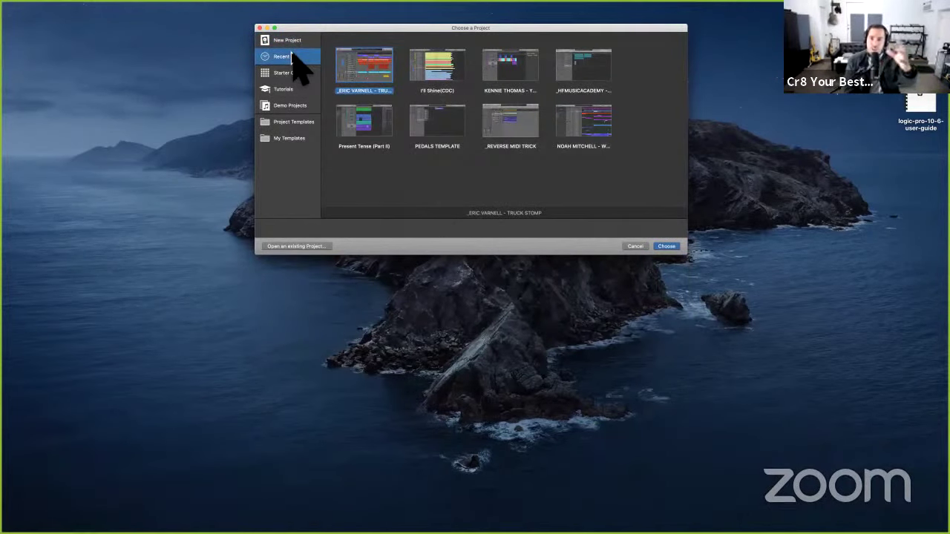
left_click(294, 73)
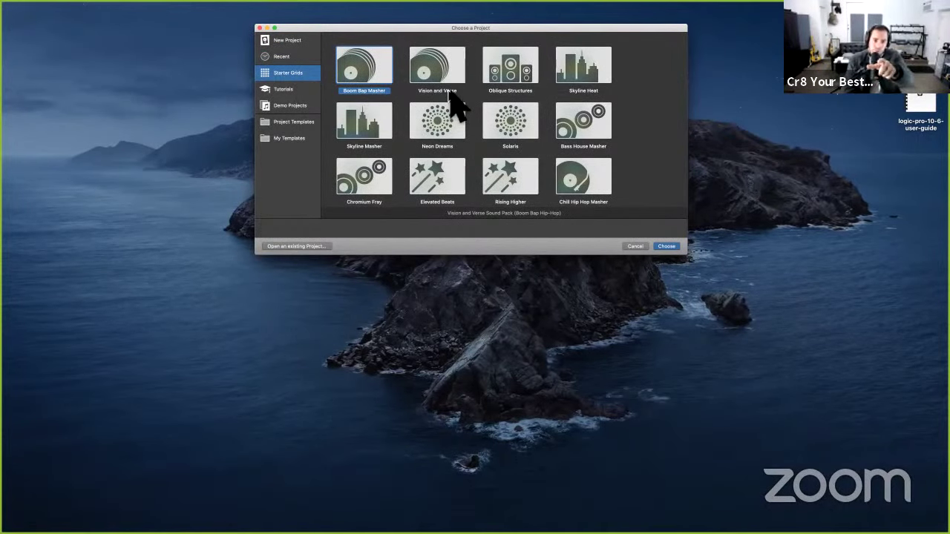
left_click(294, 89)
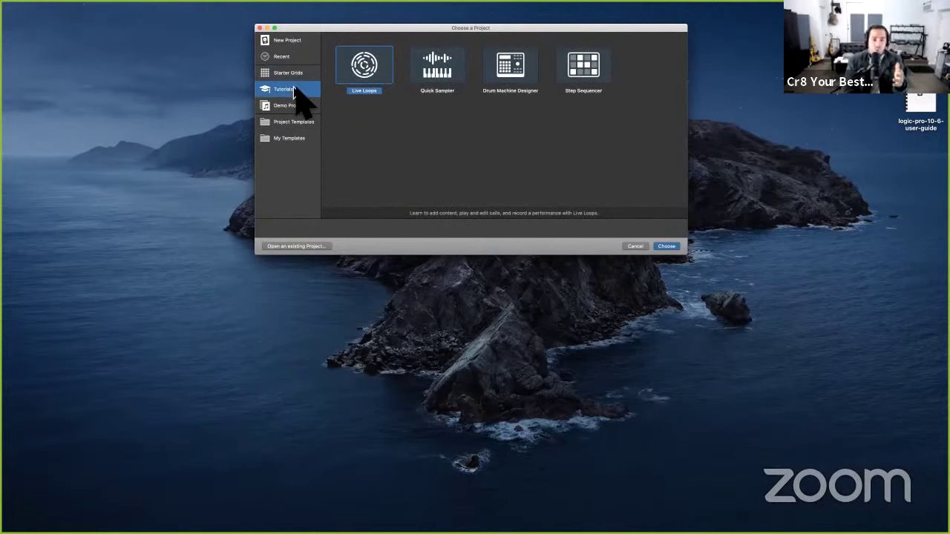
left_click(439, 78)
left_click(507, 80)
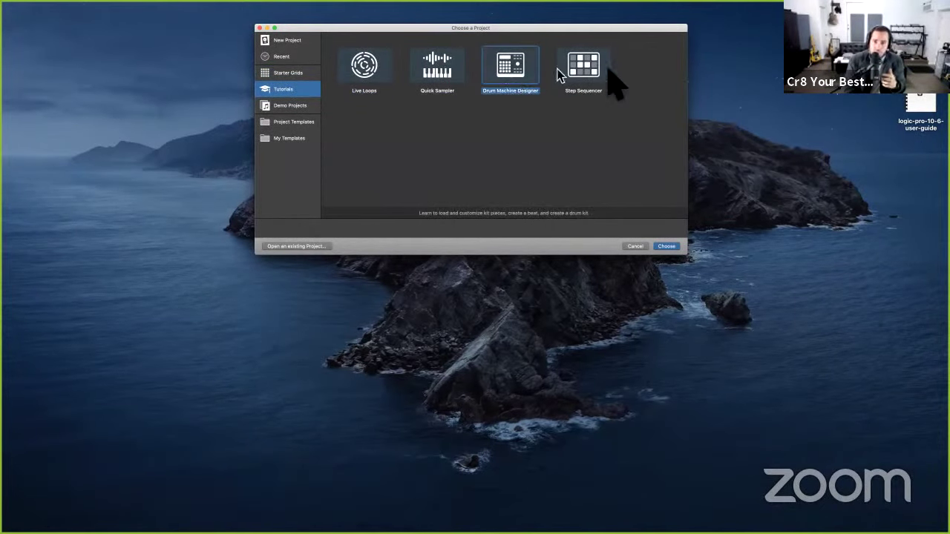
left_click(594, 70)
left_click(293, 105)
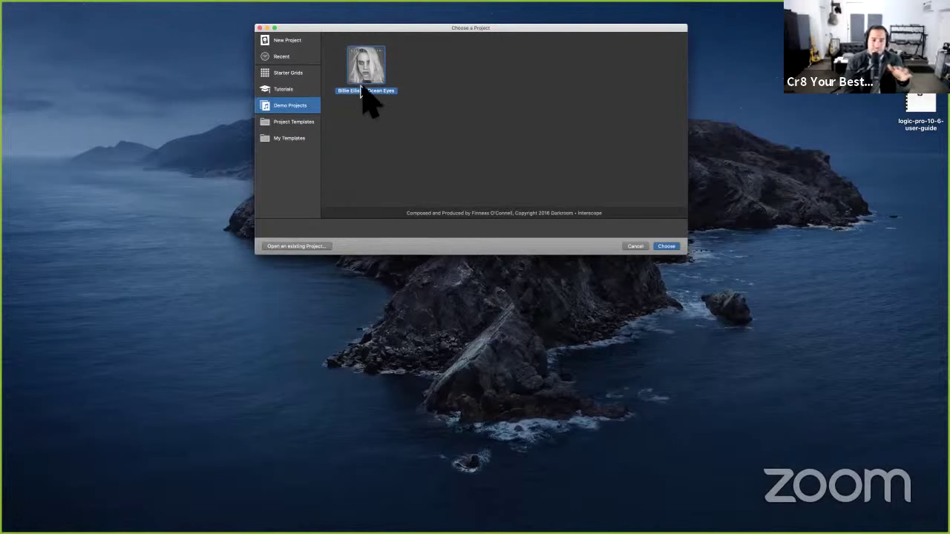
- Compare the Electronic, Songwriter, Orchestral and Hip Hop project templates, and view the custom templates collection
left_click(286, 125)
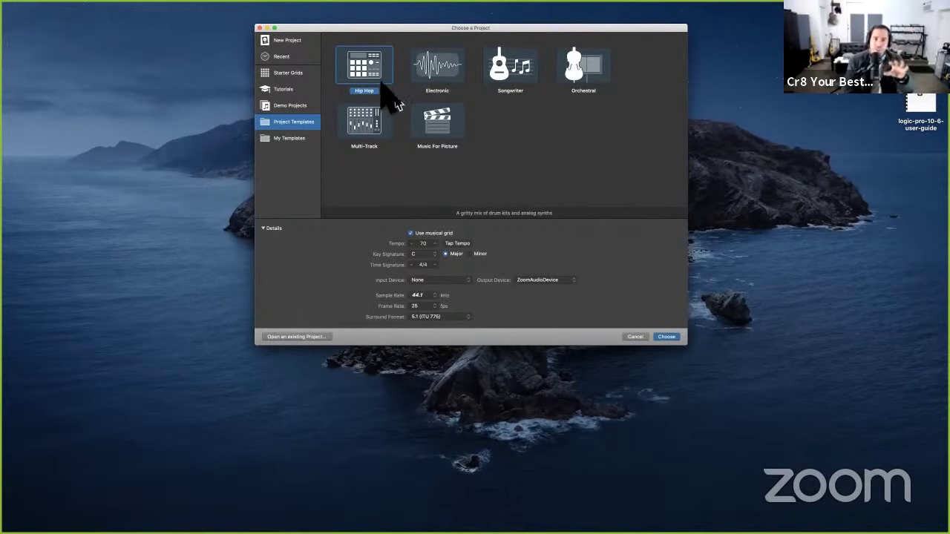
left_click(424, 65)
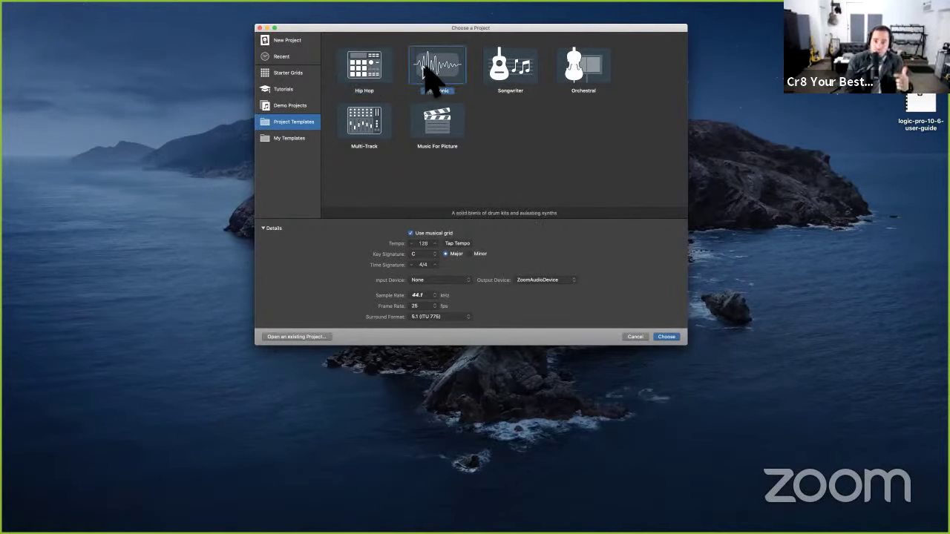
left_click(512, 74)
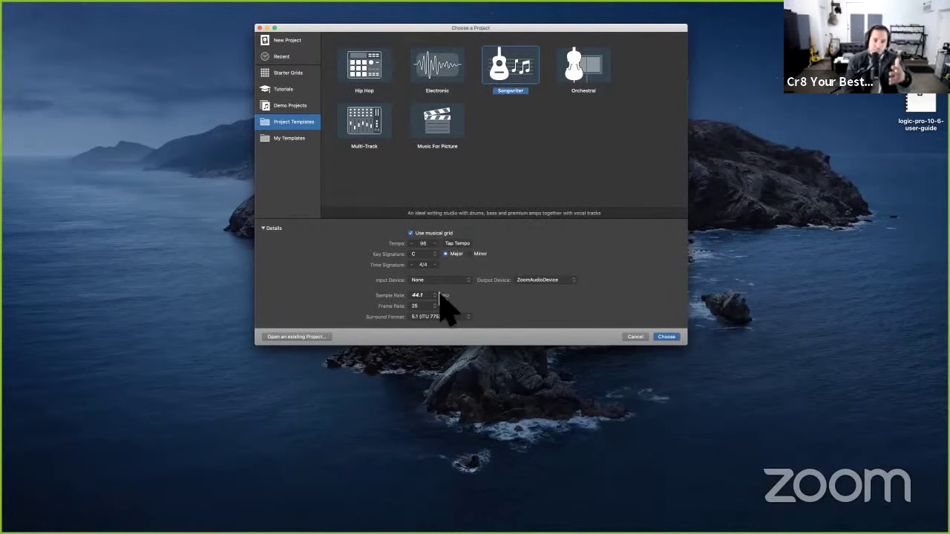
left_click(573, 81)
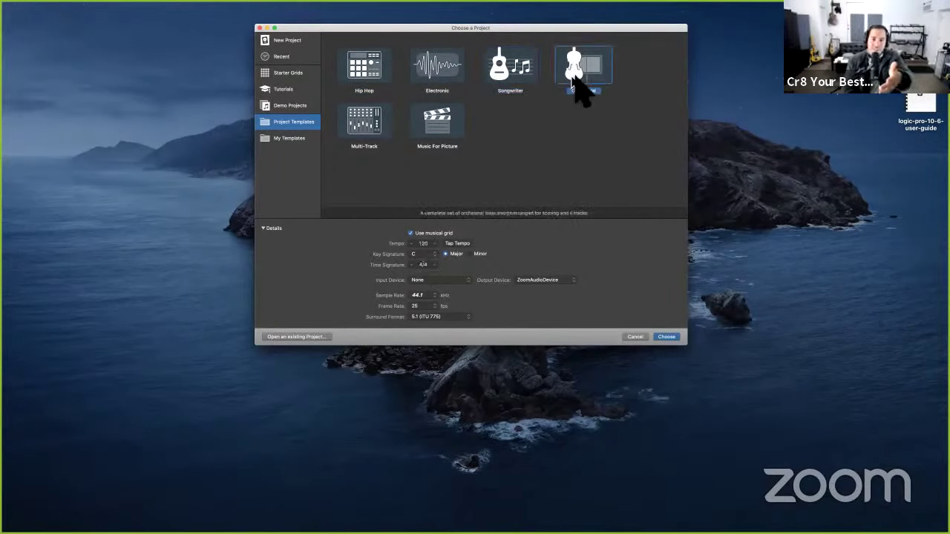
left_click(377, 65)
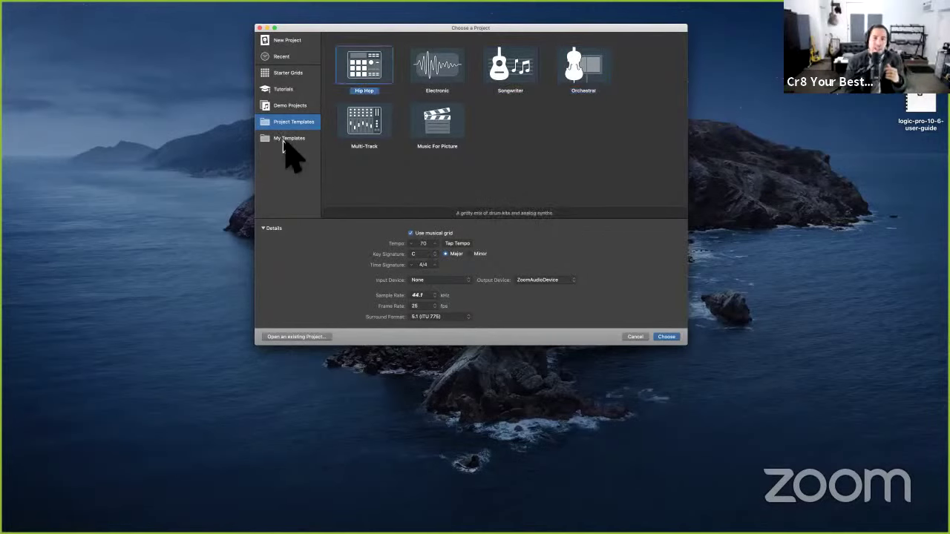
left_click(286, 139)
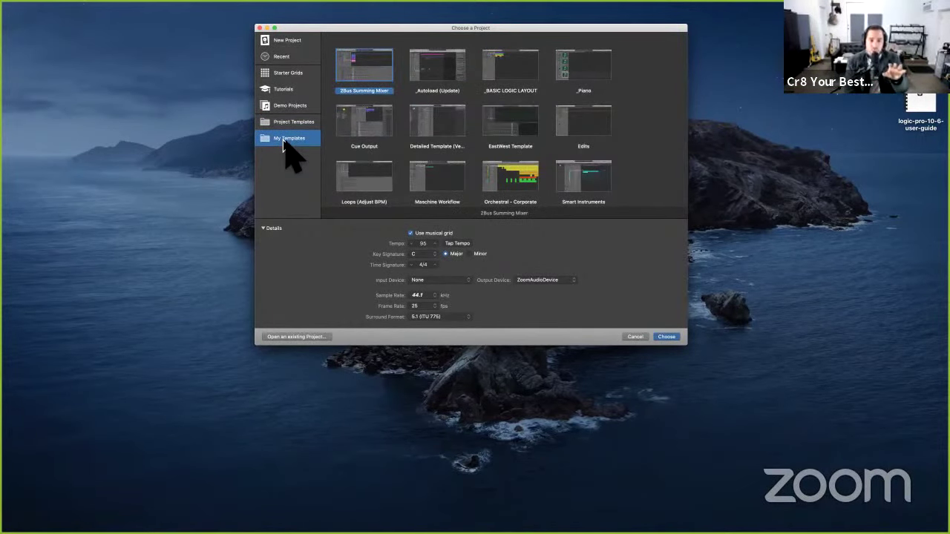
- Create a new empty project containing one audio track
left_click(276, 41)
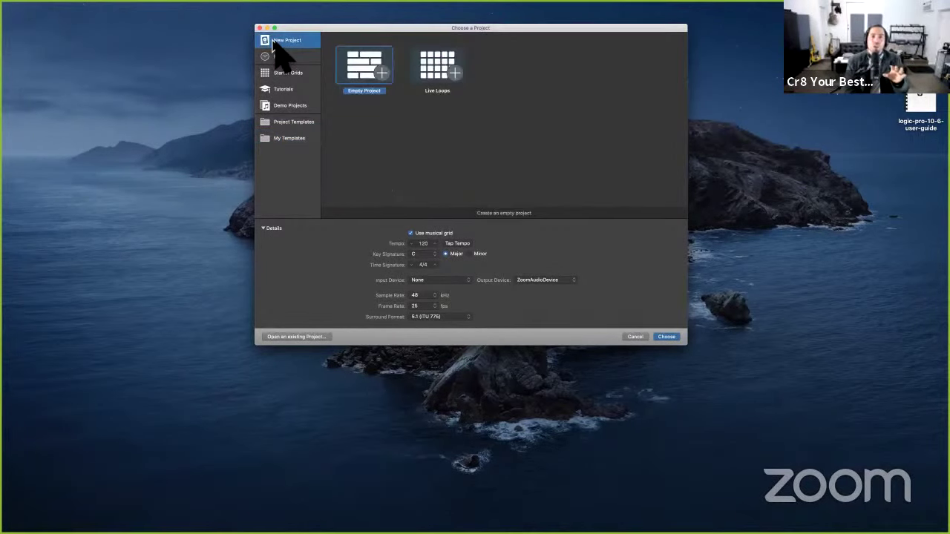
left_click(666, 338)
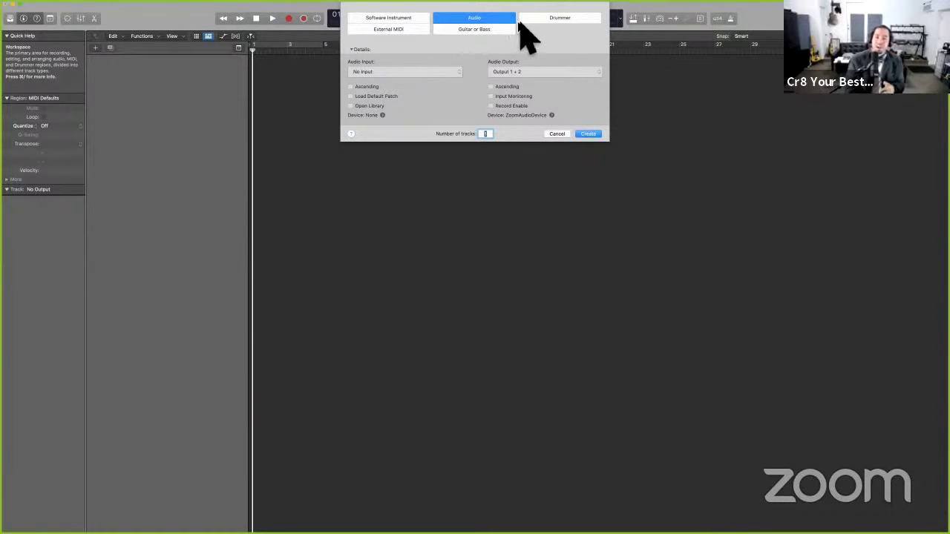
key("Return")
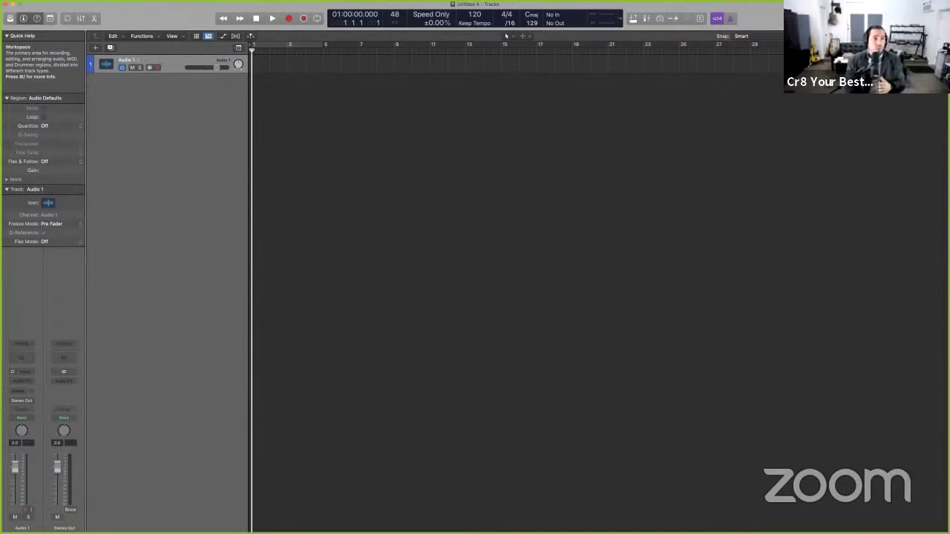
- Open the application's General preferences and move their window closer to the track headers
left_click(35, 4)
mouse_move(43, 27)
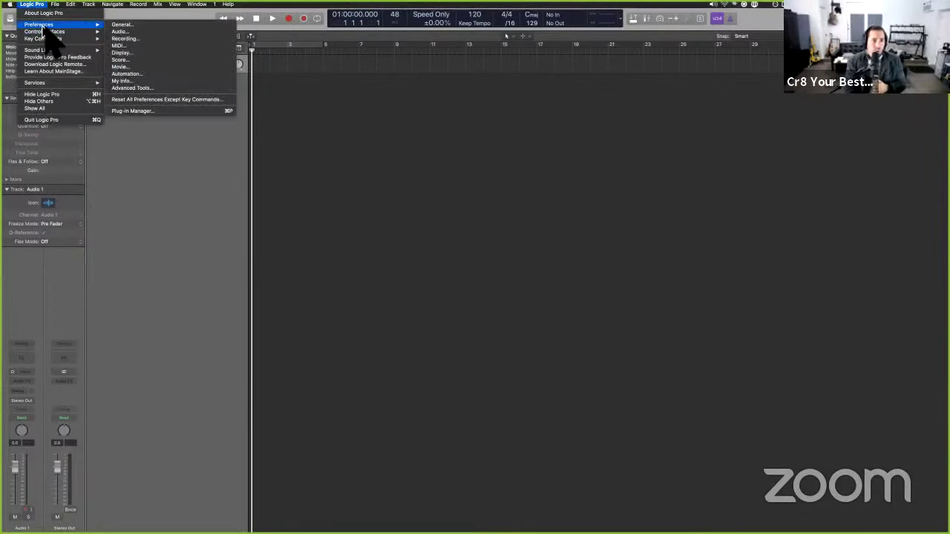
left_click(136, 25)
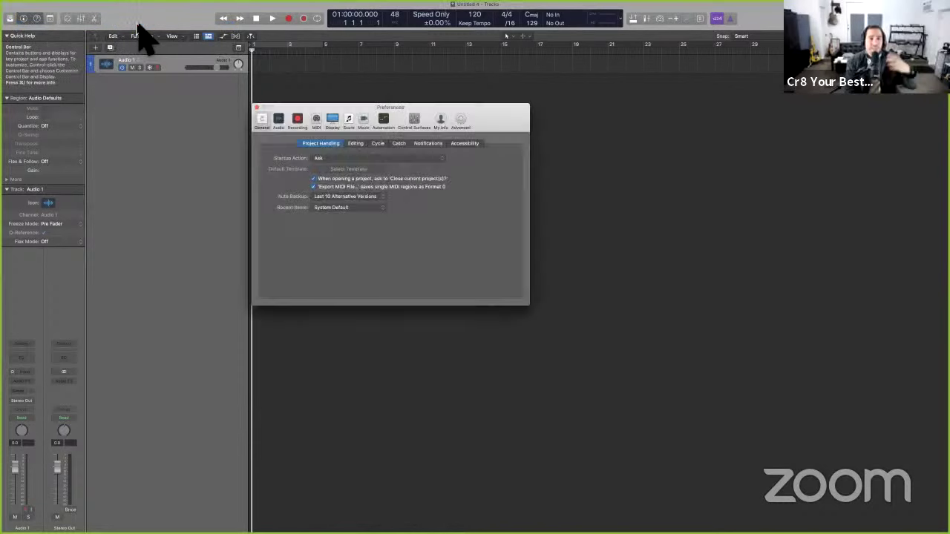
left_click_drag(331, 105, 237, 90)
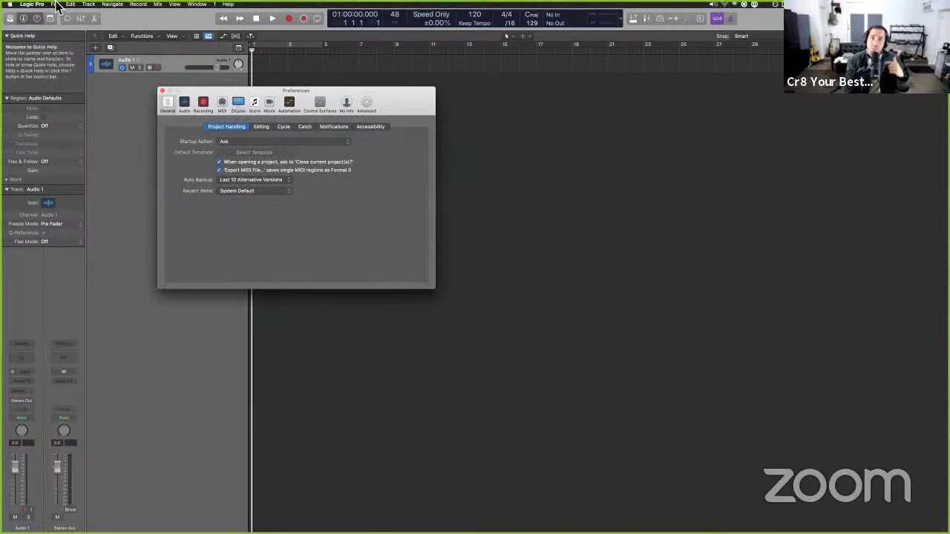
- Open the General project settings and place their window beside the Preferences window
left_click(56, 4)
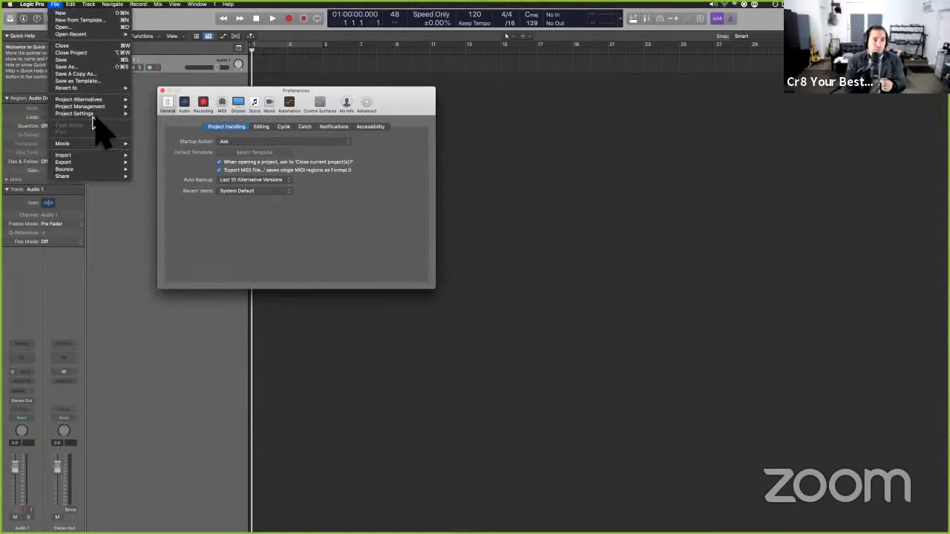
mouse_move(89, 114)
left_click(164, 113)
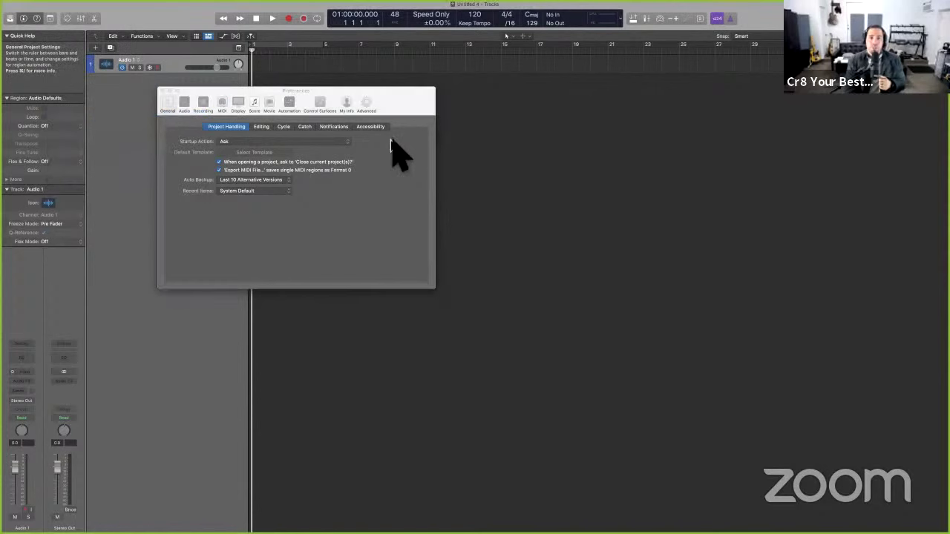
left_click_drag(733, 159, 696, 124)
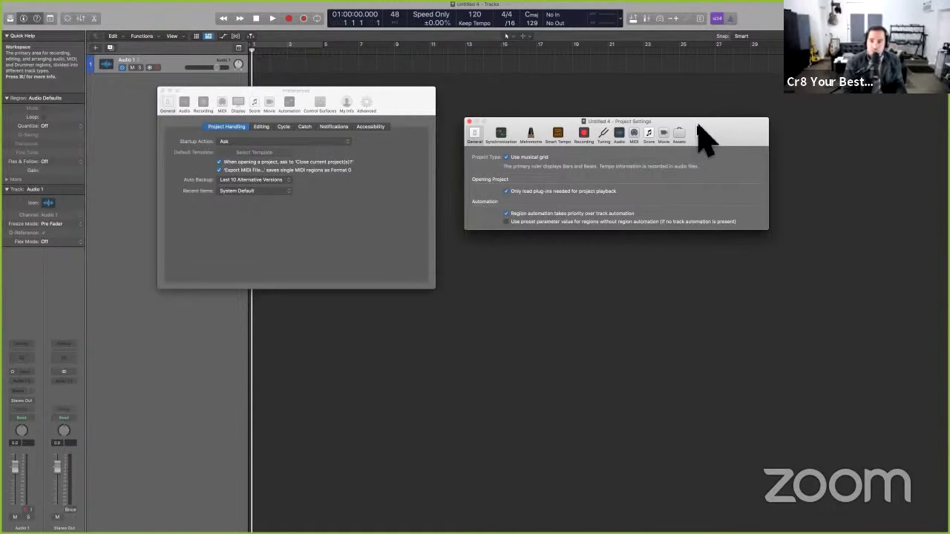
left_click_drag(696, 126, 696, 125)
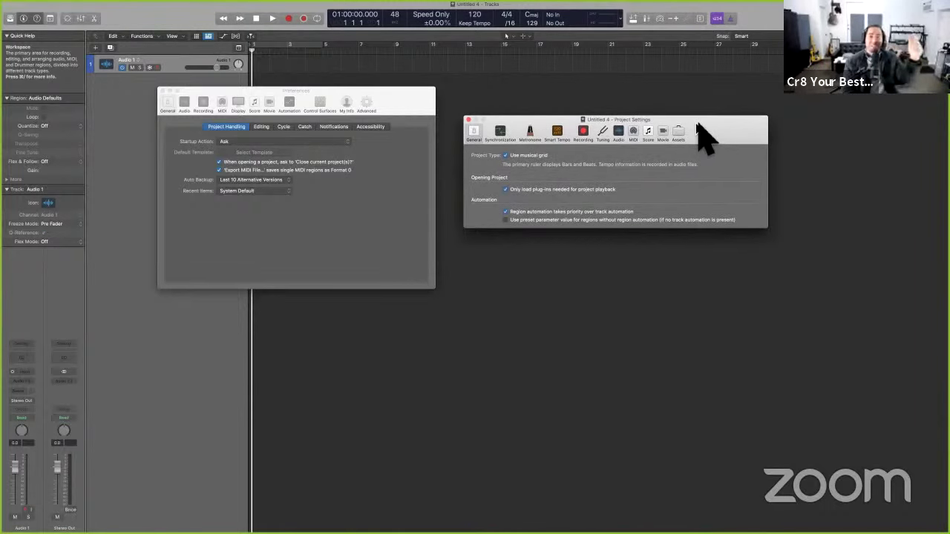
- Switch to the Logic Pro user guide PDF in Preview
key("ctrl+Left")
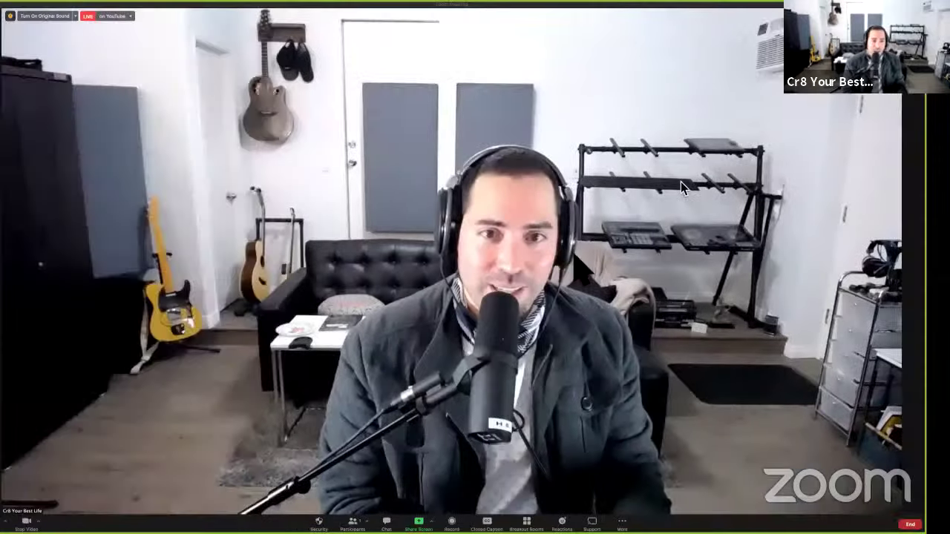
key("ctrl+Right")
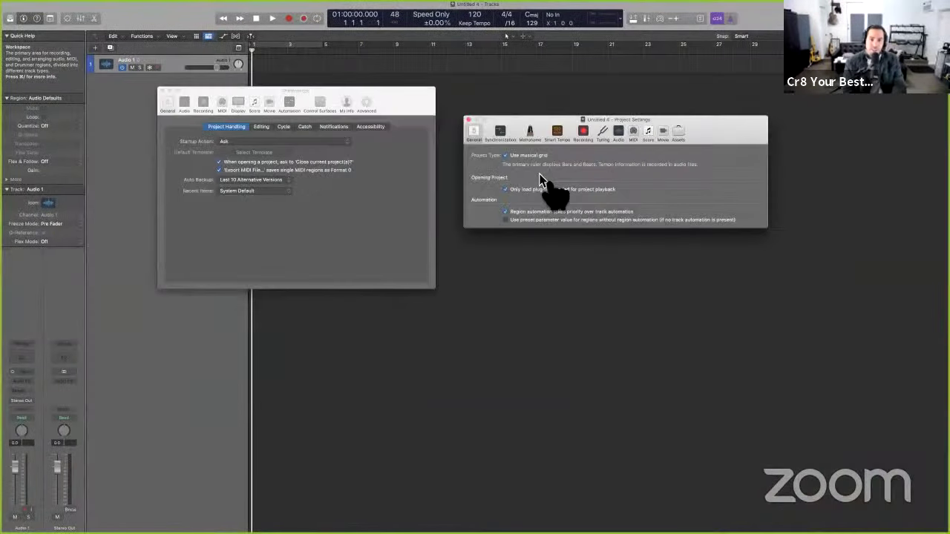
key("super+Tab")
key("super+Tab")
key("super+Tab")
key("super+Tab")
key("super+Tab")
key("super+Tab")
key("super+Tab")
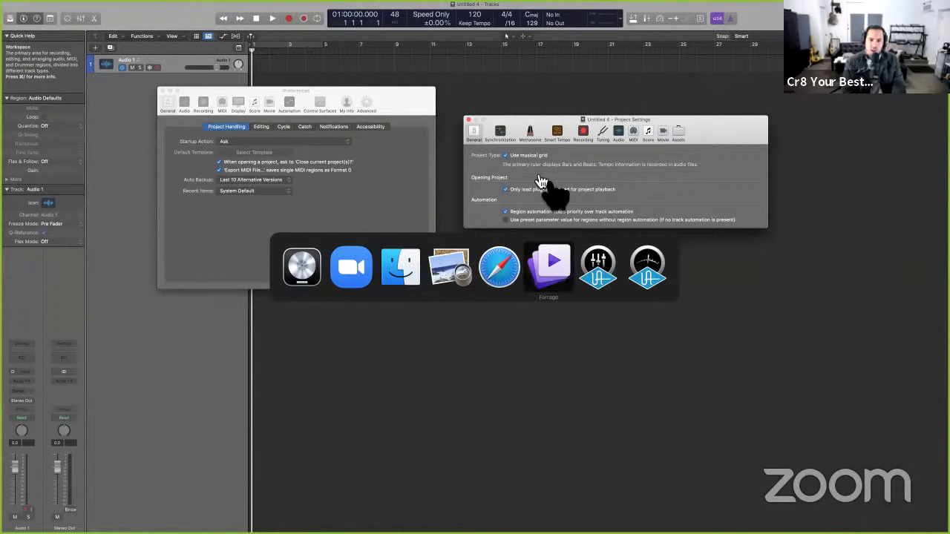
key("super+Tab")
key("super+Tab")
key("super+Tab")
key("super+Tab")
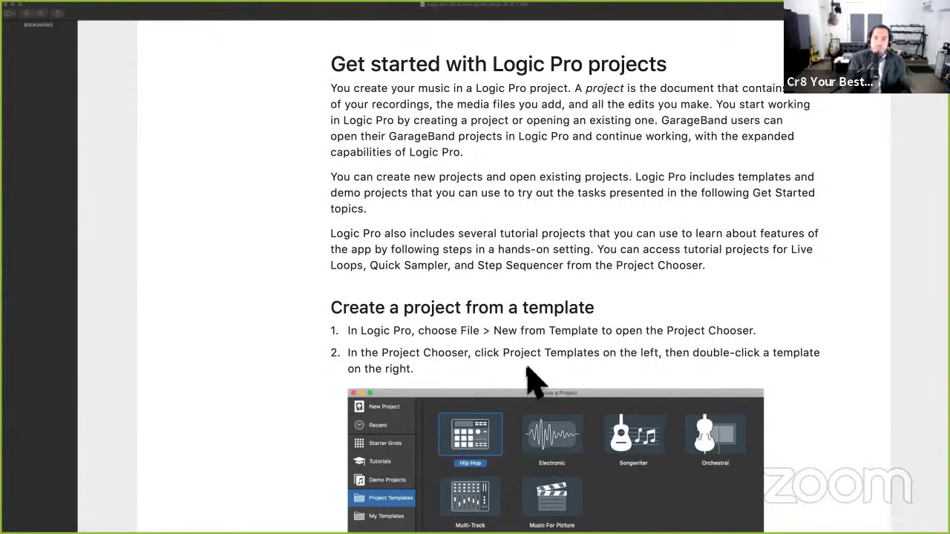
- Read the guide's sections on creating a project from a template and opening an existing project, and return to Logic Pro
scroll(531, 374, "down", 5)
scroll(531, 375, "down", 3)
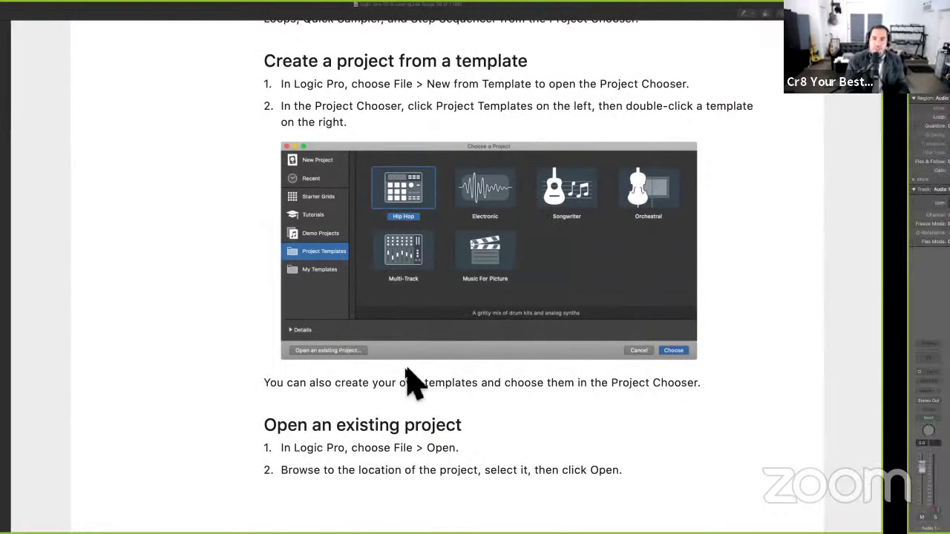
key("super+Tab")
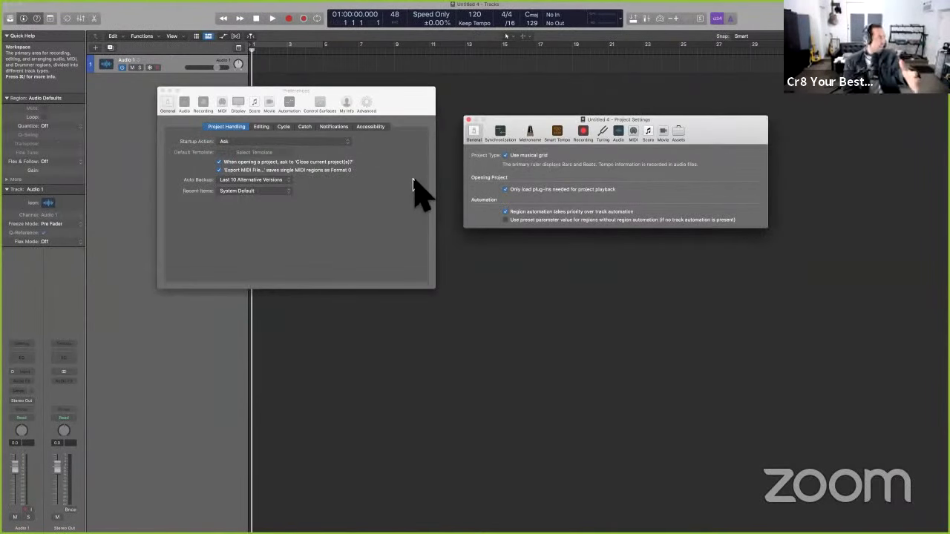
key("super+Tab")
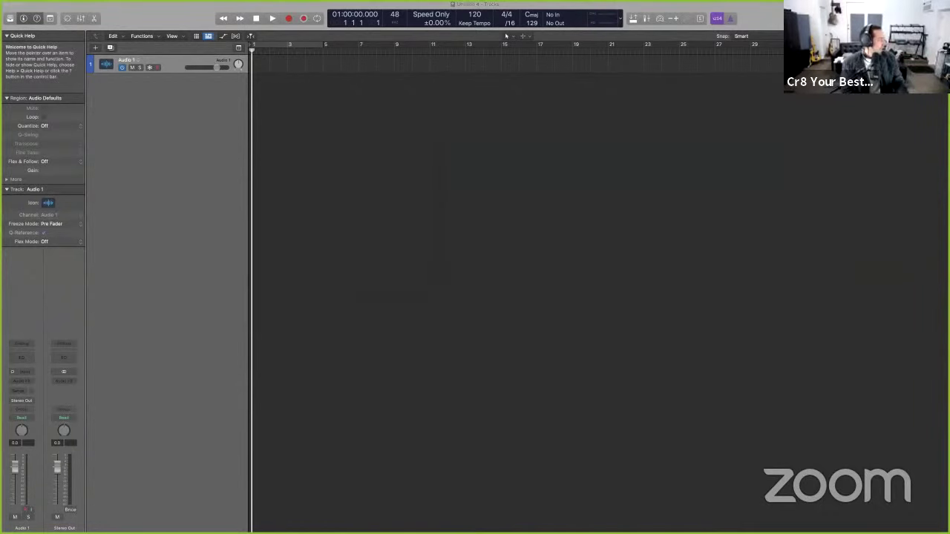
- Bring the Preferences window forward and review the Startup Action choices under General project handling
left_click(486, 330)
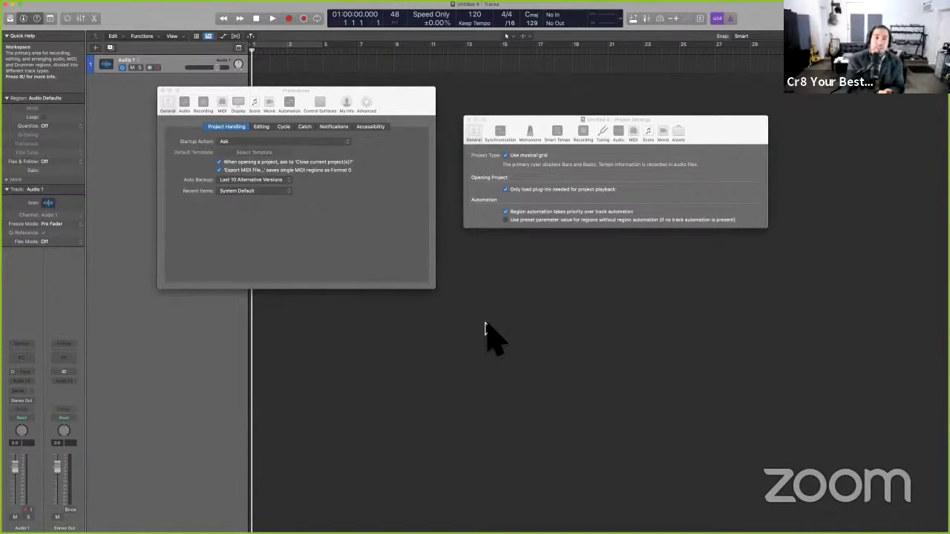
left_click(399, 101)
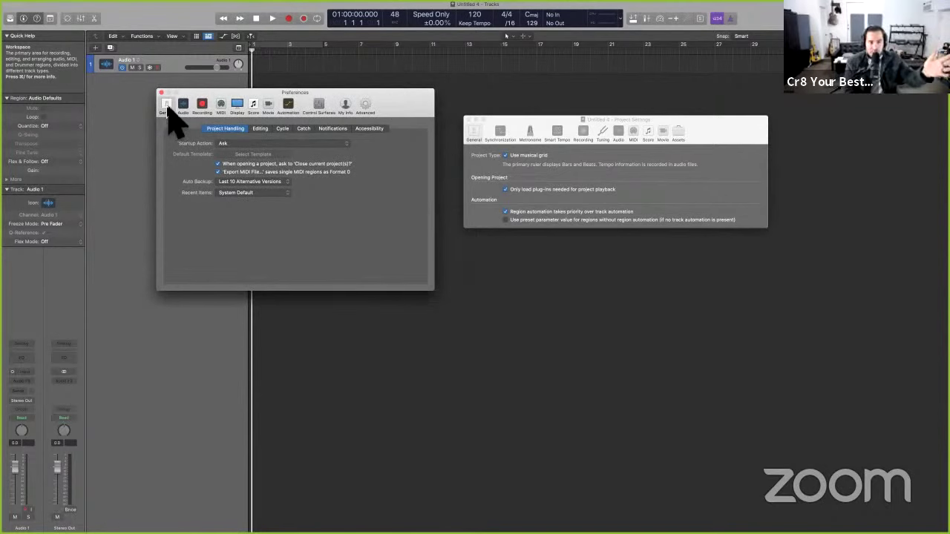
left_click(238, 145)
left_click(238, 145)
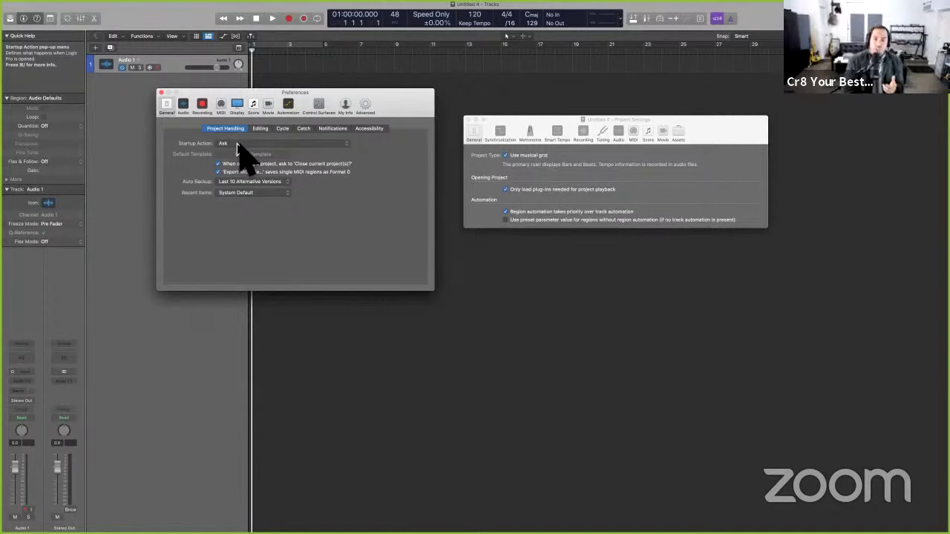
left_click(238, 146)
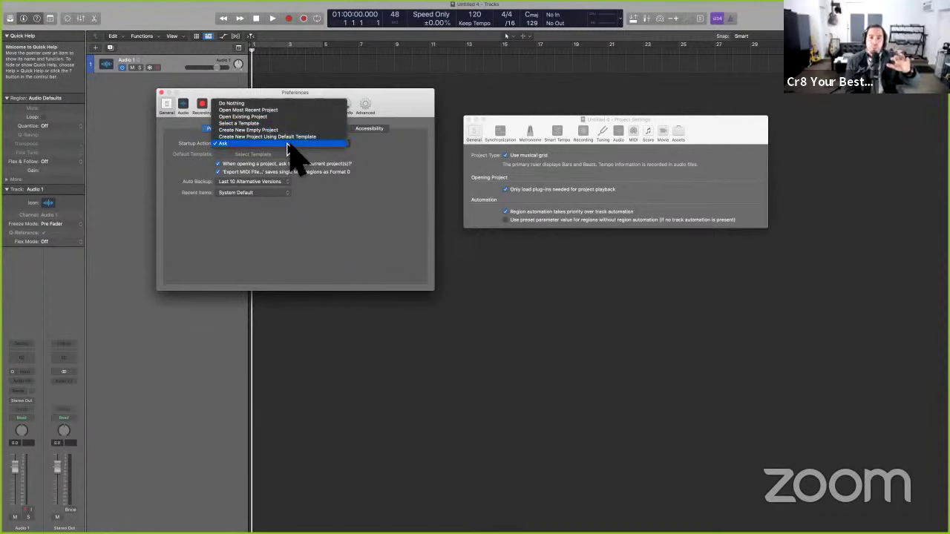
left_click(305, 212)
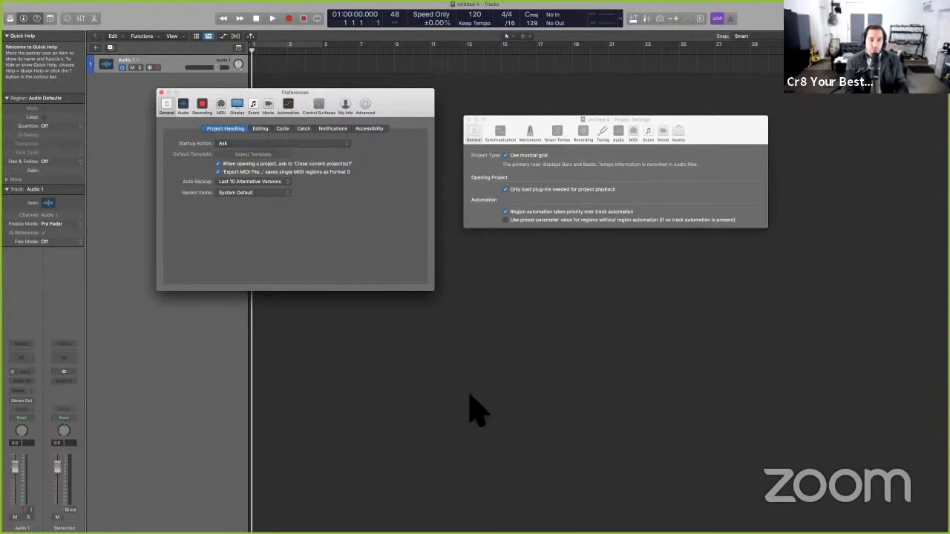
- Switch to the user guide and skim the tutorial, demo and save project sections through to the project playback section
key("ctrl+Left")
scroll(475, 438, "down", 3)
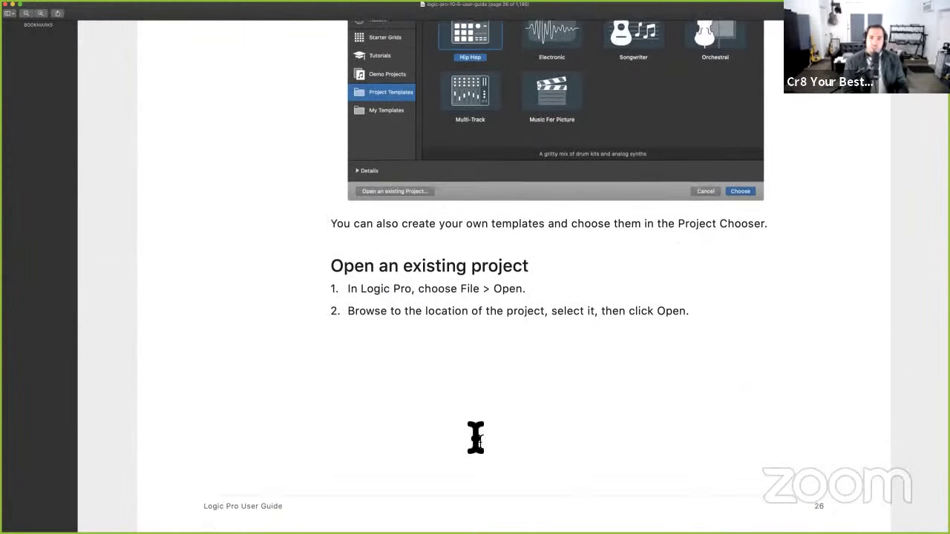
scroll(455, 245, "down", 15)
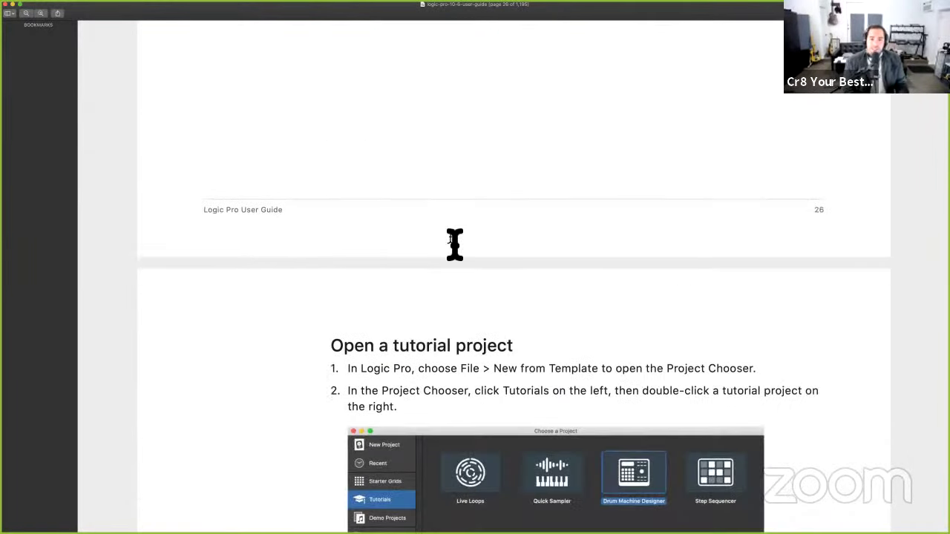
scroll(447, 235, "down", 10)
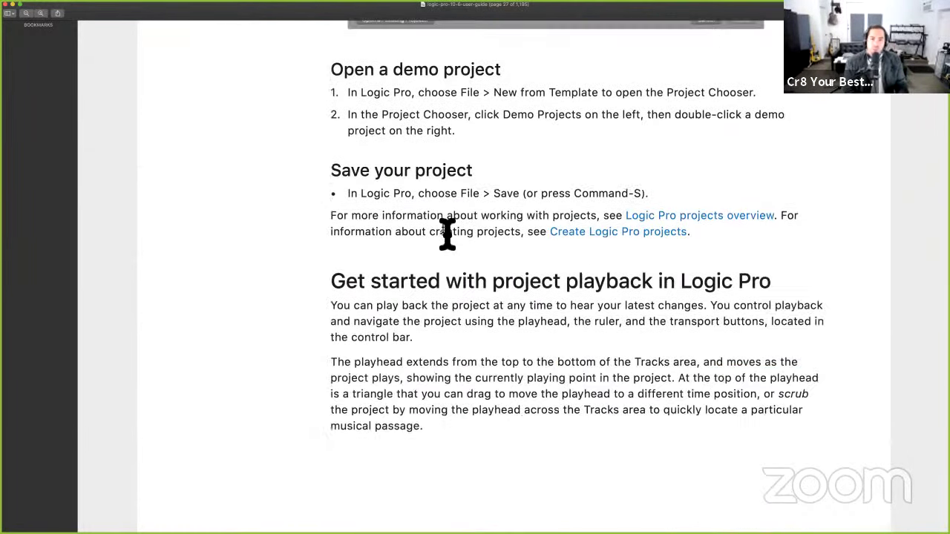
scroll(450, 241, "down", 4)
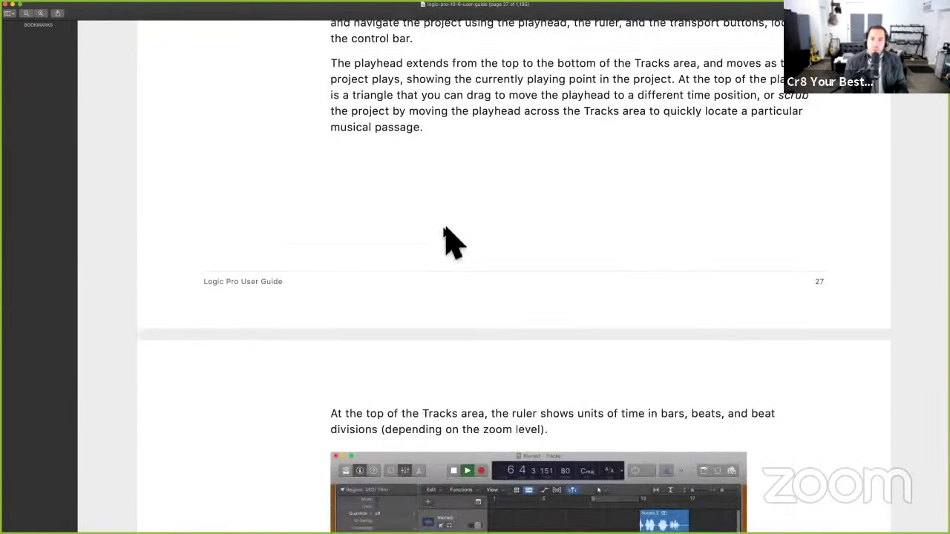
scroll(451, 241, "up", 4)
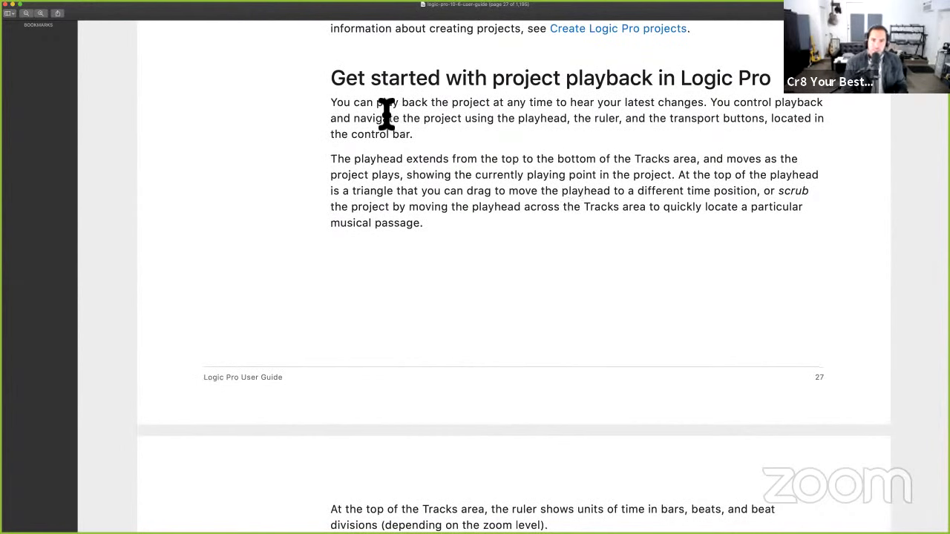
- Highlight the guide's sentences on playing back and controlling the project, and return to Logic Pro
left_click_drag(384, 106, 491, 105)
key("ctrl+Right")
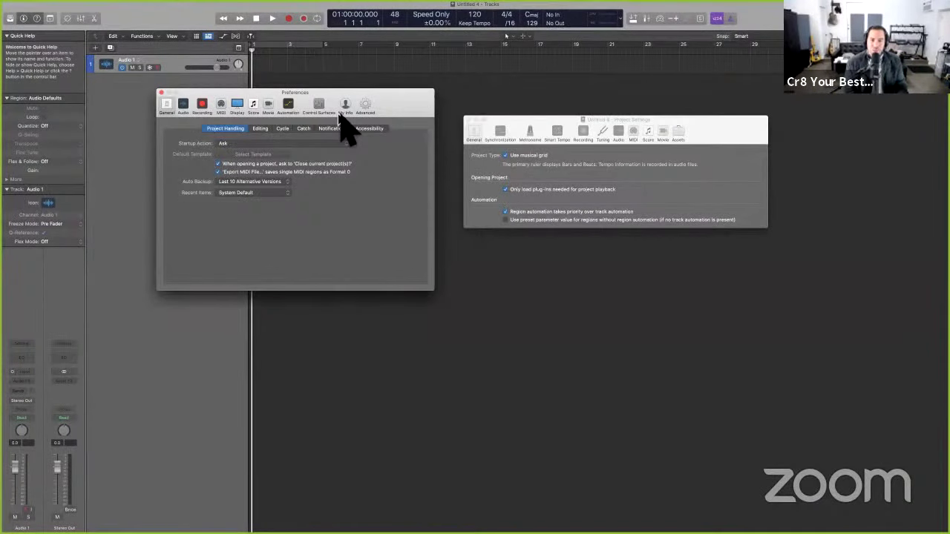
key("ctrl+Left")
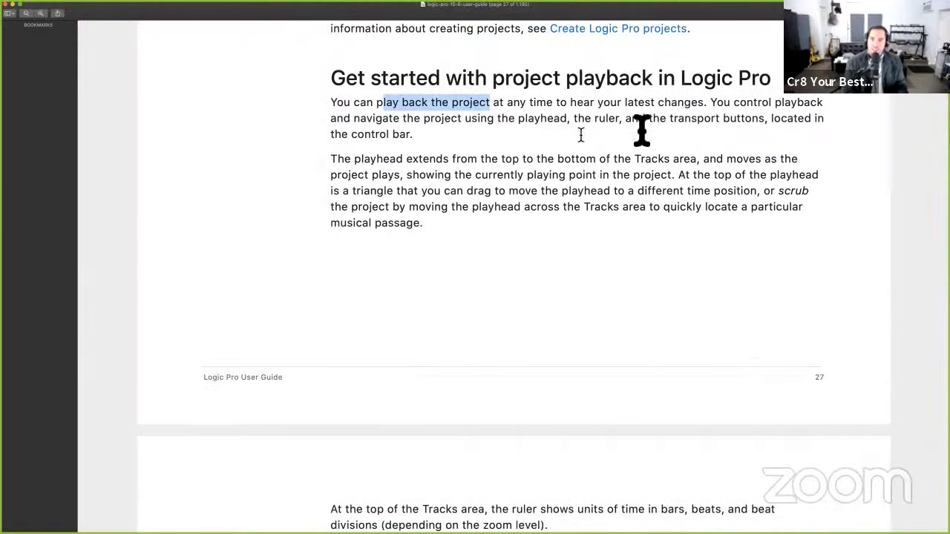
left_click_drag(710, 104, 806, 131)
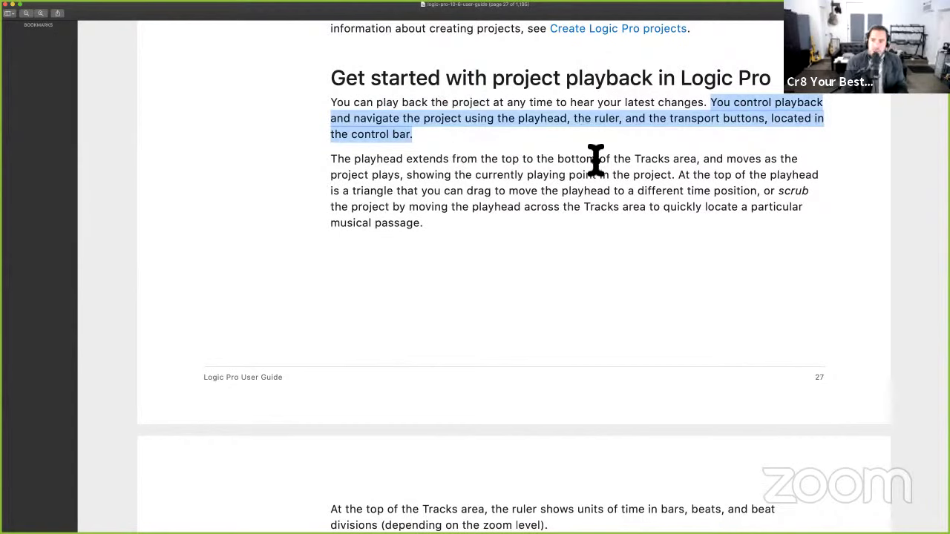
key("ctrl+Right")
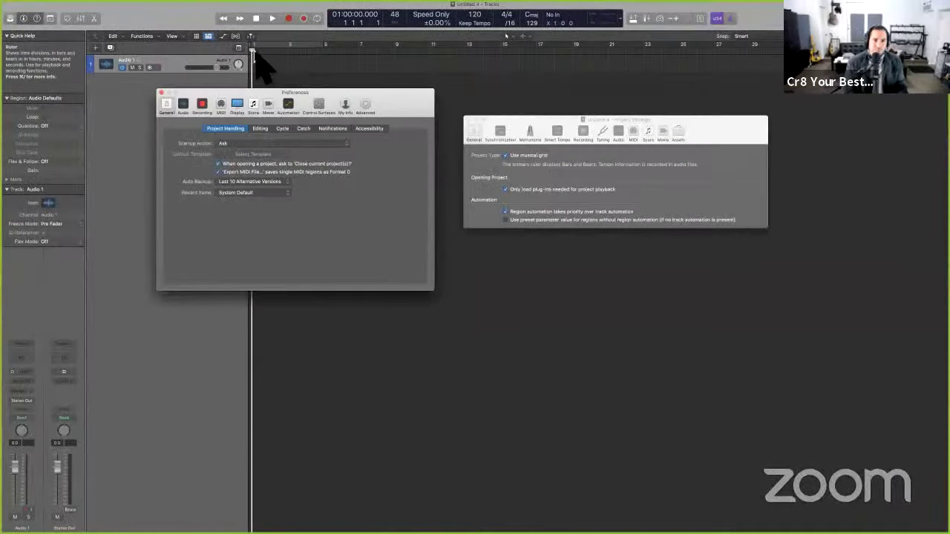
- Close the Preferences and Project Settings windows and move the playhead along the ruler to bar 11, beat 2
left_click_drag(256, 49, 392, 84)
left_click(161, 93)
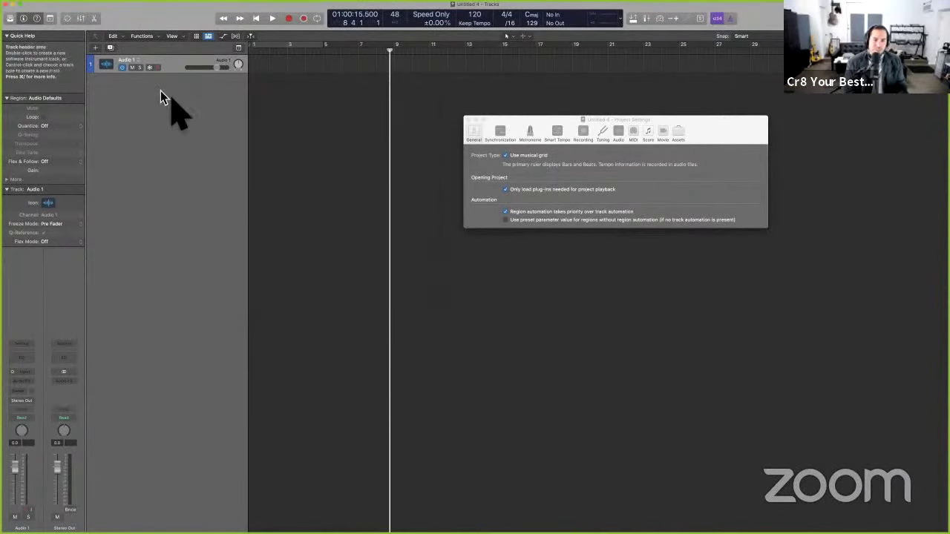
left_click(468, 120)
left_click_drag(388, 46, 441, 56)
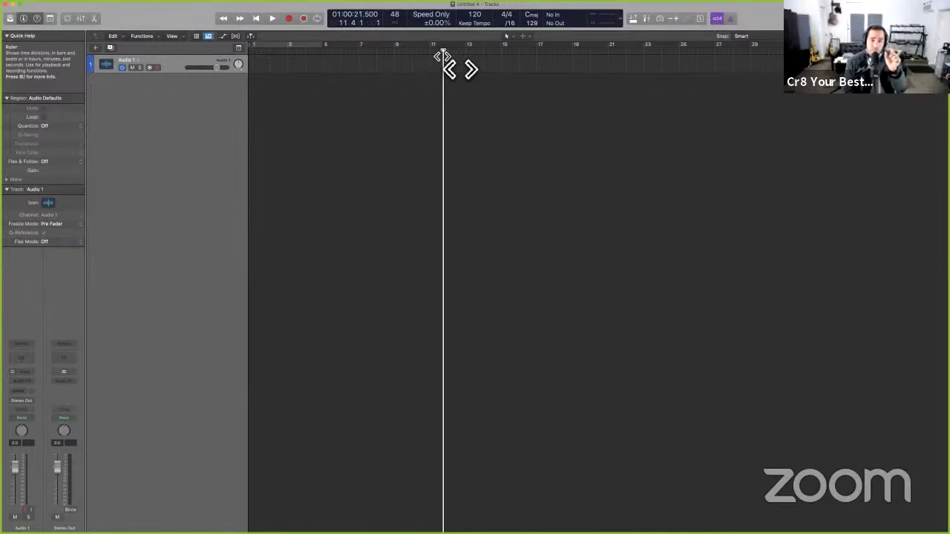
left_click_drag(443, 58, 434, 56)
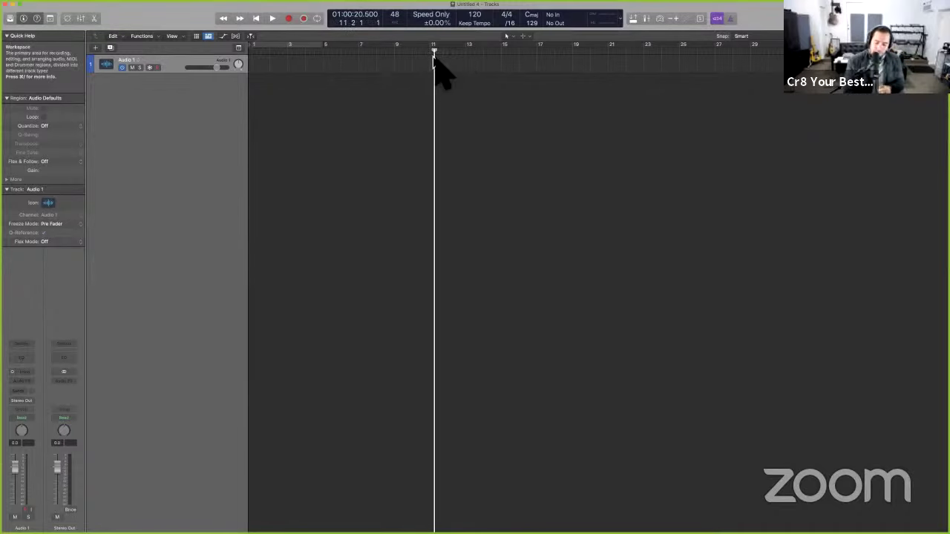
- Reopen the application preferences, reposition their window slightly and close it again
key("super+comma")
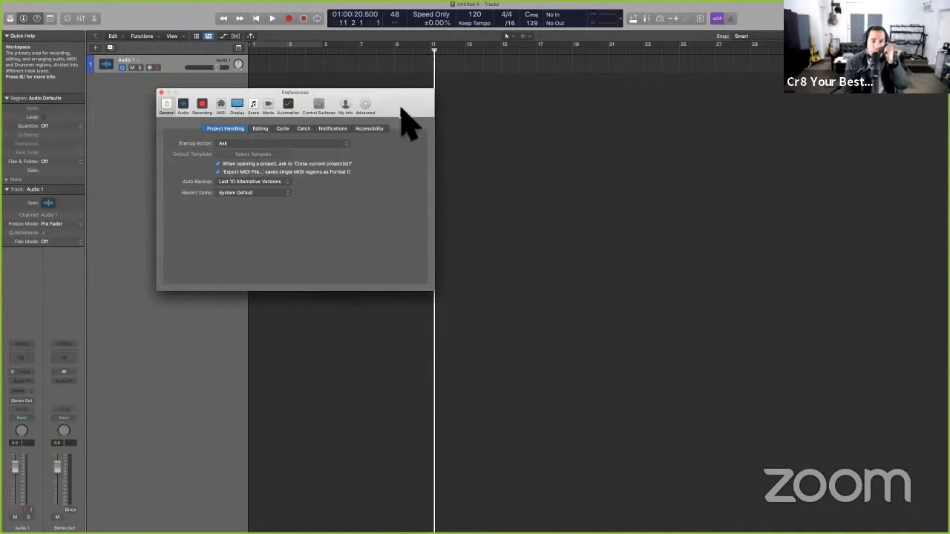
left_click_drag(401, 108, 455, 100)
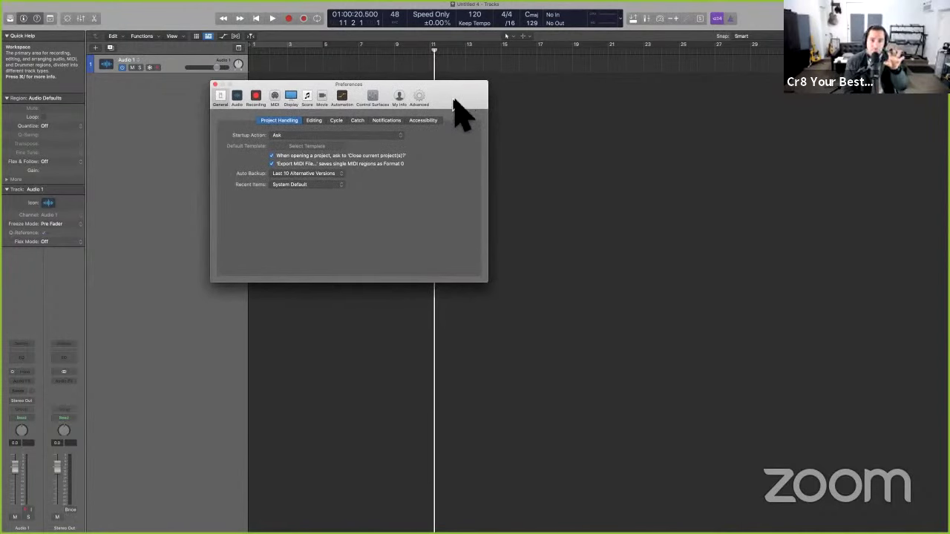
left_click(215, 85)
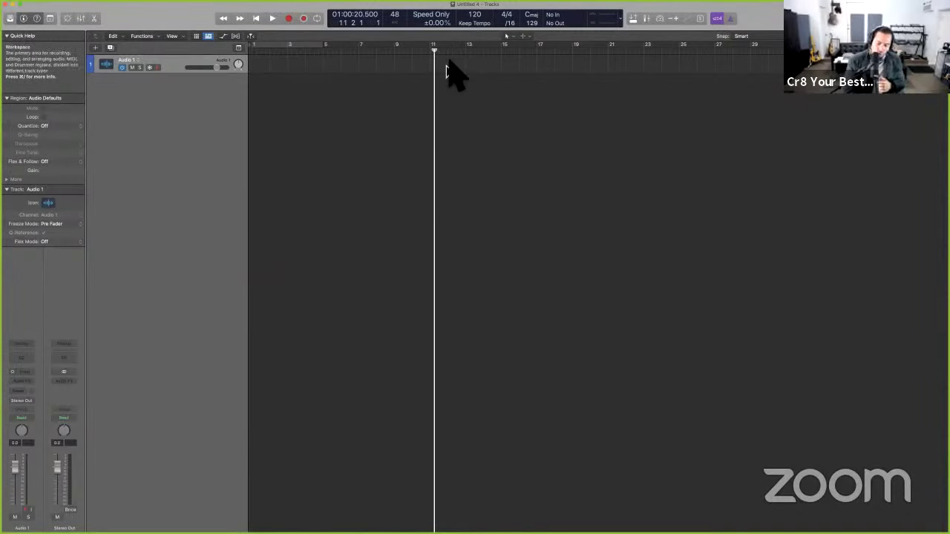
- Step the playhead forward bar by bar to bar 14
key("period")
key("period")
key("period")
key("period")
key("period")
key("period")
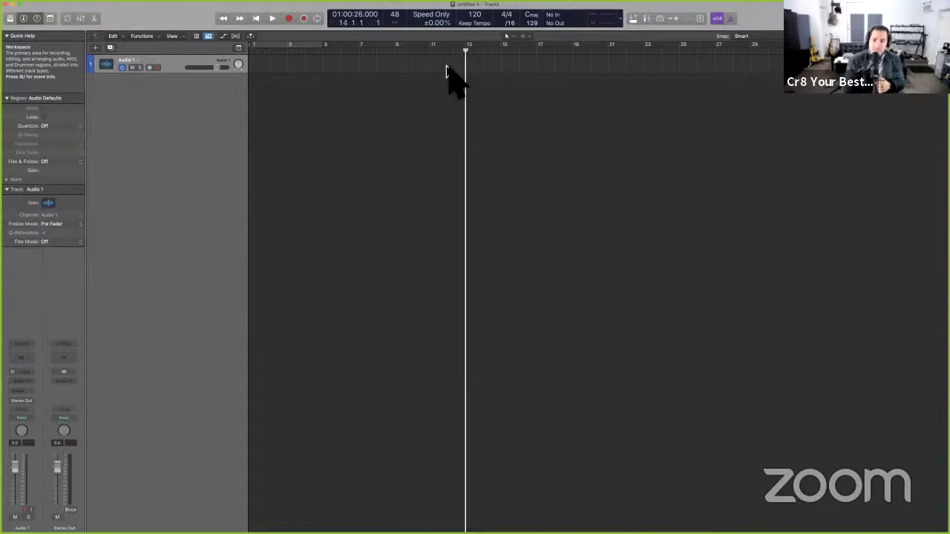
- Rewind the playhead bar by bar to bar 6
key("comma")
key("comma")
key("comma")
key("comma")
key("comma")
key("comma")
key("comma")
key("comma")
key("comma")
key("comma")
key("comma")
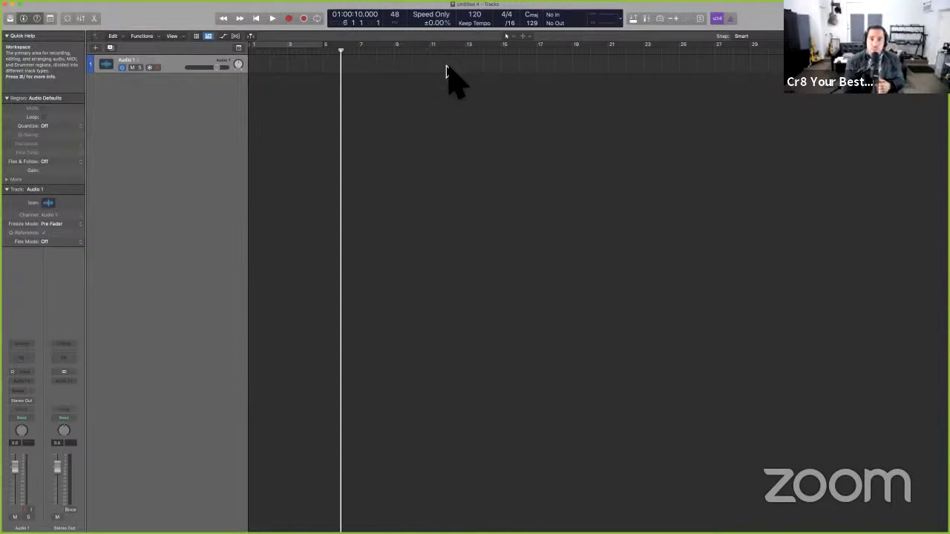
- Advance the playhead one bar at a time to bar 16
key("period")
key("period")
key("period")
key("period")
key("period")
key("period")
key("period")
key("period")
key("period")
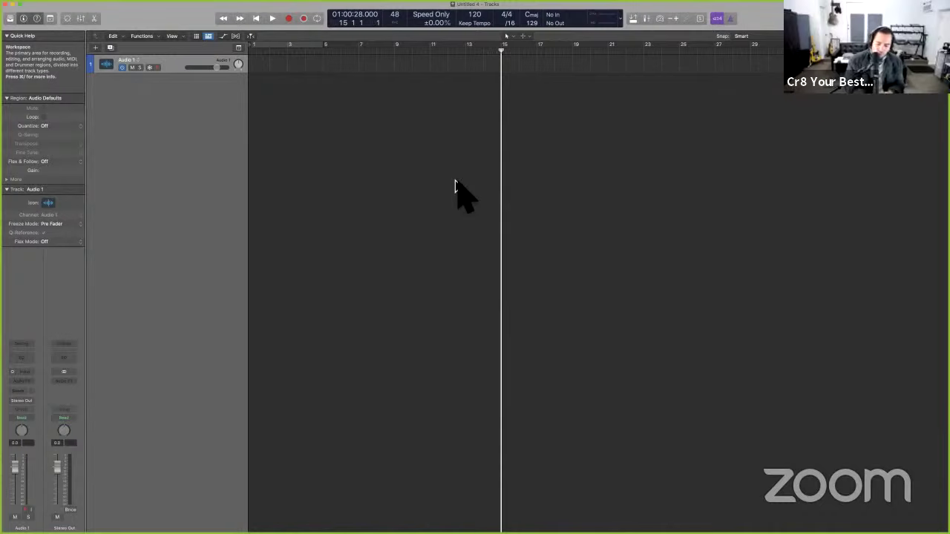
key("period")
key("period")
key("period")
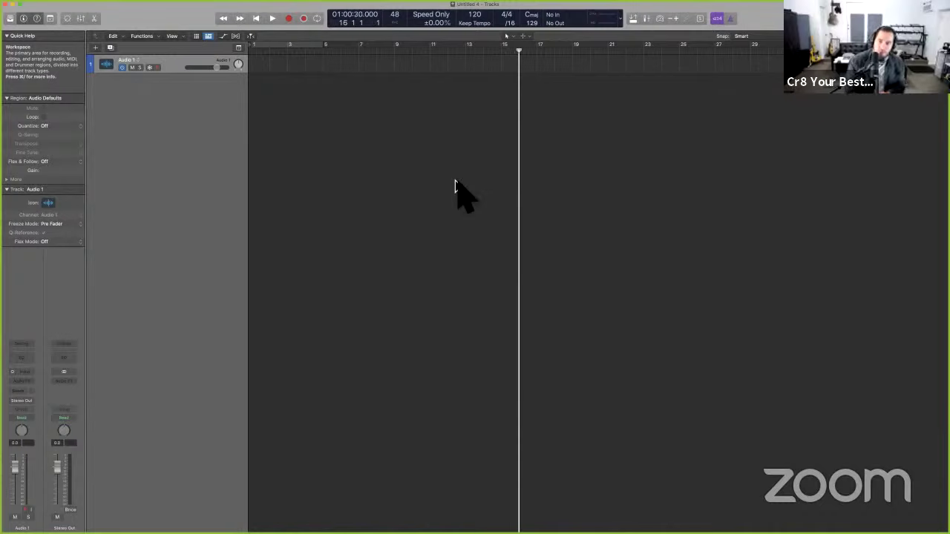
- Step the playhead back one bar at a time to bar 5
key("comma")
key("comma")
key("comma")
key("comma")
key("comma")
key("comma")
key("comma")
key("comma")
key("comma")
key("comma")
key("comma")
key("comma")
key("comma")
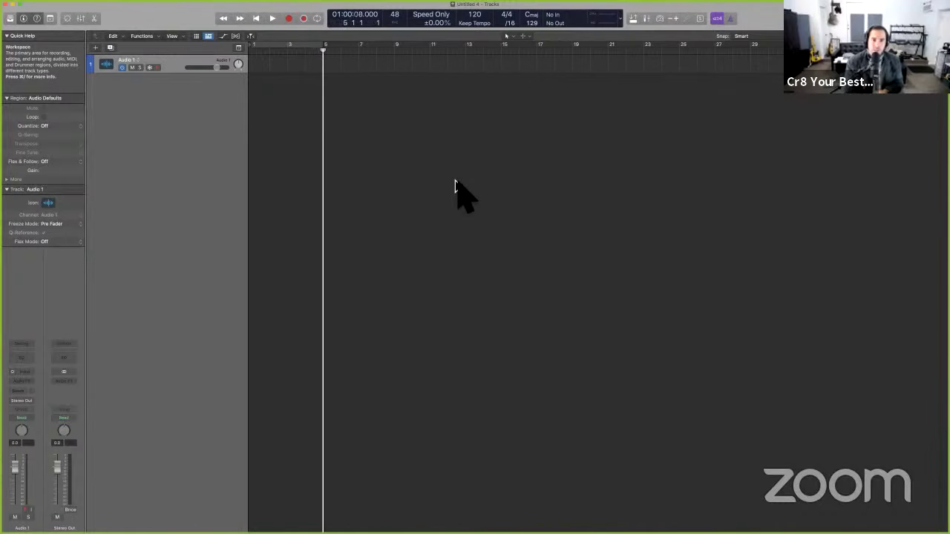
- Nudge the playhead forward and back in single bars, ending at bar 7
key("period")
key("period")
key("period")
key("comma")
key("comma")
key("period")
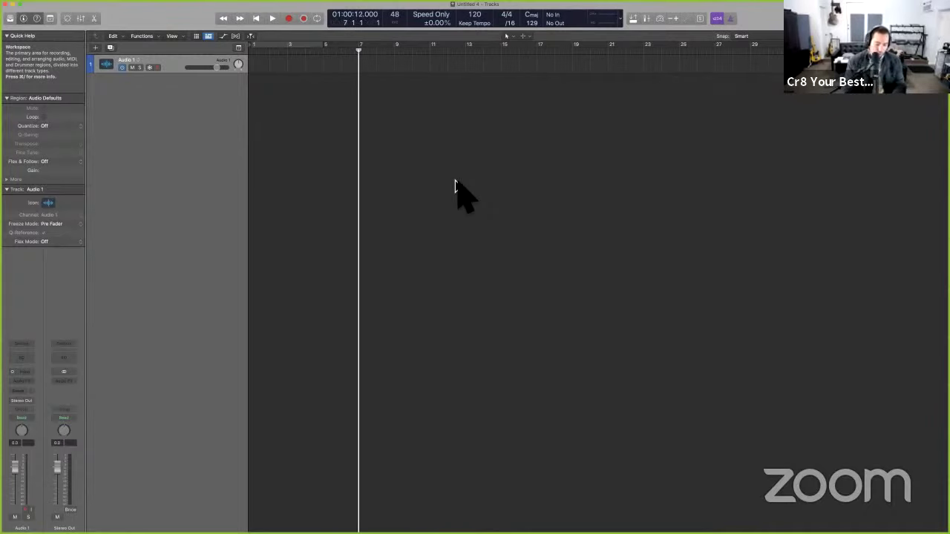
- Move the playhead with fast forward and fast rewind, ending at the project start at bar 1
key("shift+period")
key("shift+period")
key("shift+period")
key("shift+comma")
key("shift+comma")
key("shift+comma")
key("shift+comma")
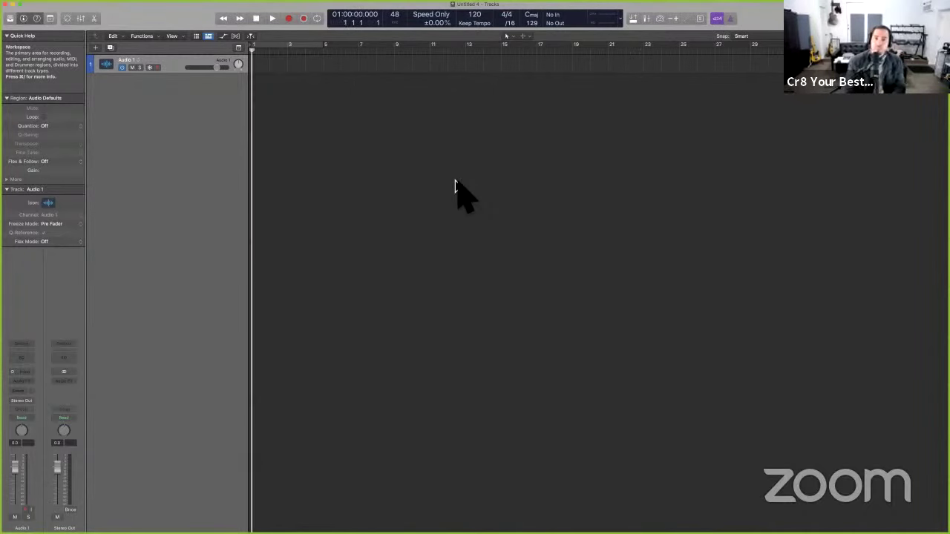
- Fast-forward the playhead, fast-rewind it, and fast-forward again to bar 25
key("shift+period")
key("shift+period")
key("shift+period")
key("shift+comma")
key("shift+comma")
key("shift+comma")
key("shift+period")
key("shift+period")
key("shift+period")
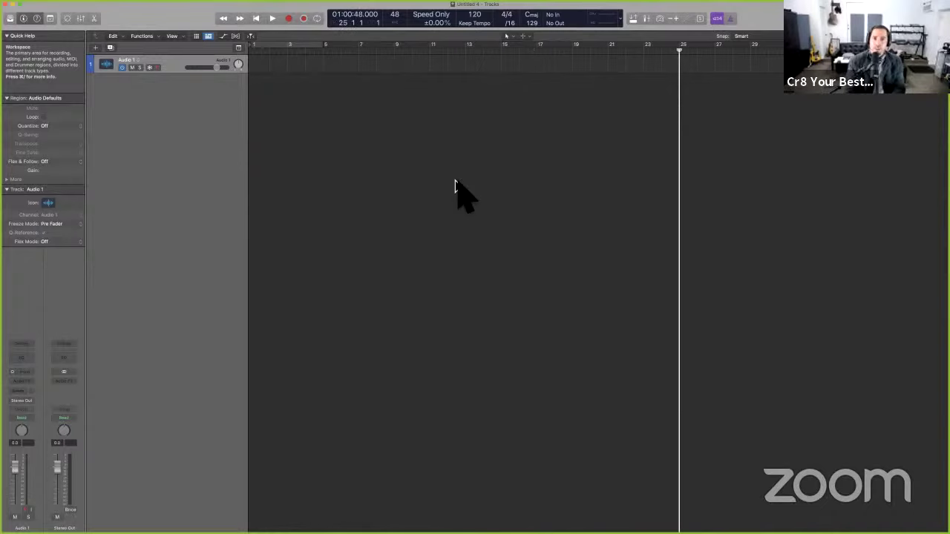
- Rewind the playhead in small steps from bar 25 to about bar 20
key("comma")
key("comma")
key("comma")
key("comma")
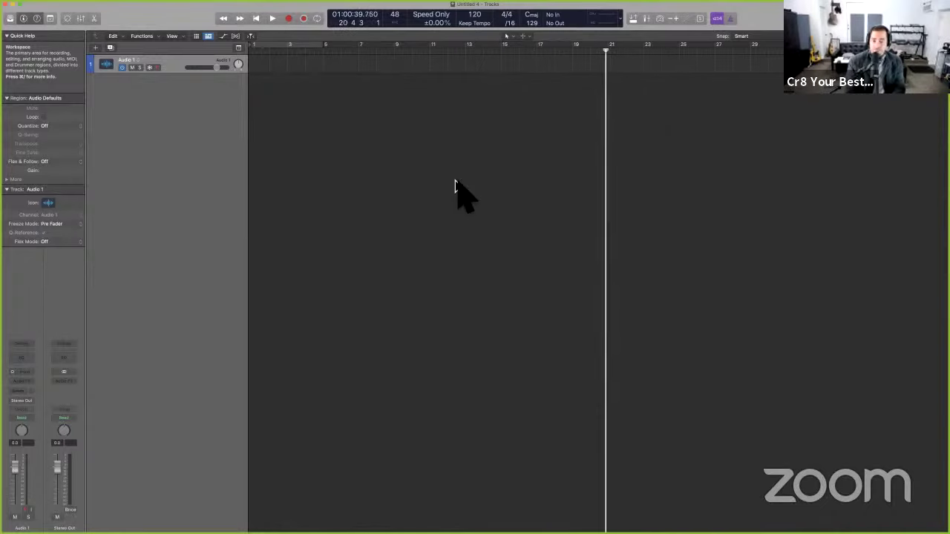
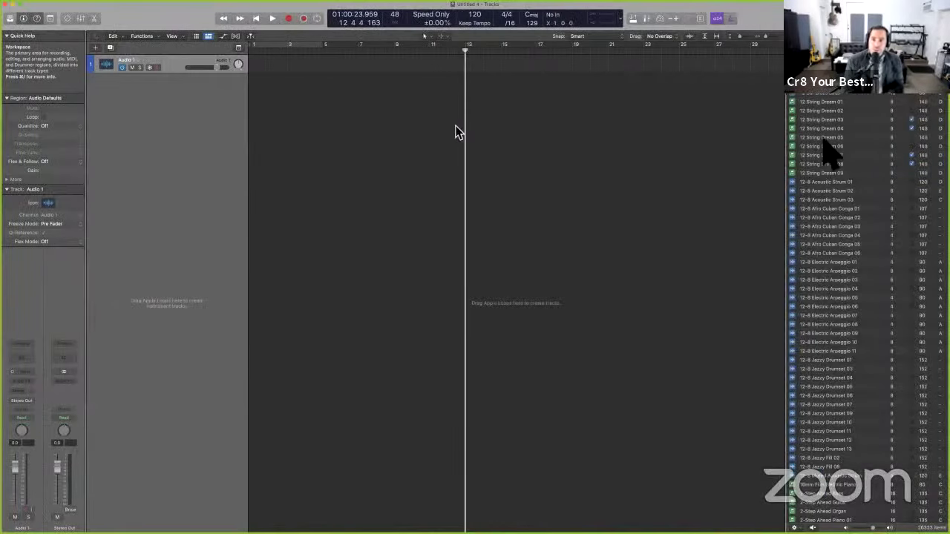
- Add the Apple Loop 12-8 Afro Cuban Conga 01 to the Audio 1 track at bar 15
left_click_drag(857, 216, 503, 62)
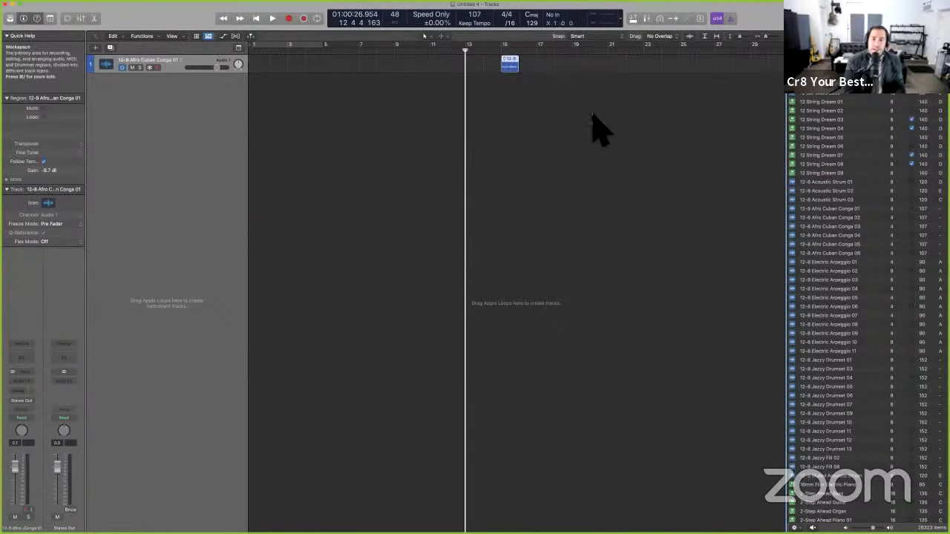
key("super+Right")
key("super+Right")
key("super+Right")
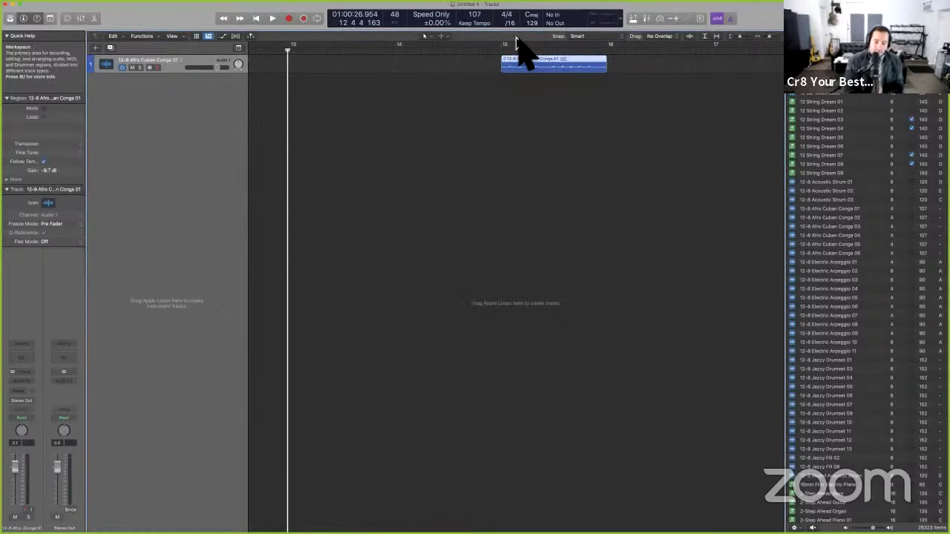
- Set the cycle range to match the conga region, play the project and stop playback within the region
key("super+u")
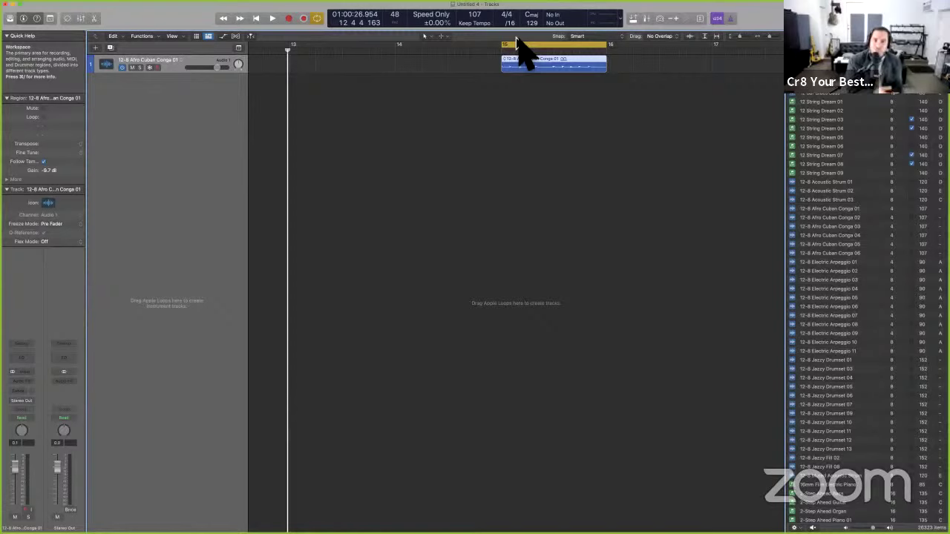
key("space")
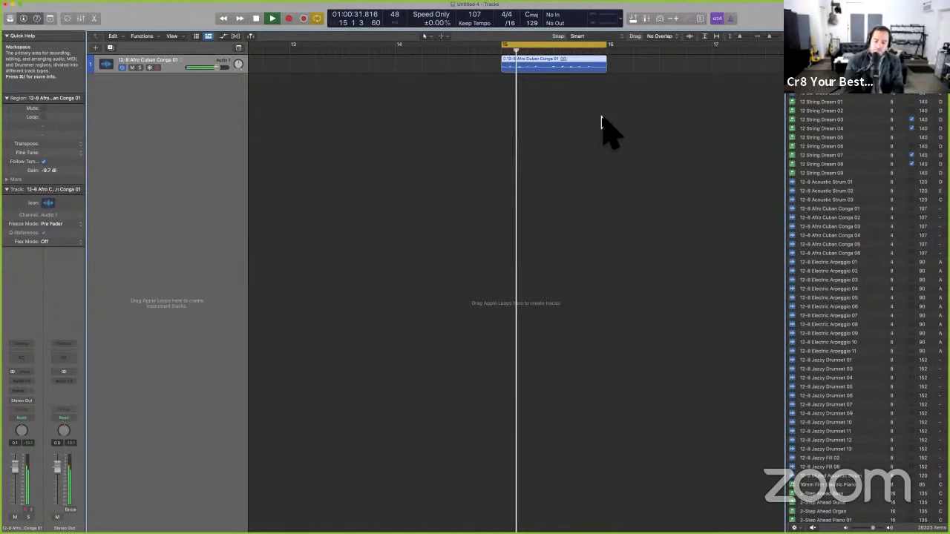
key("space")
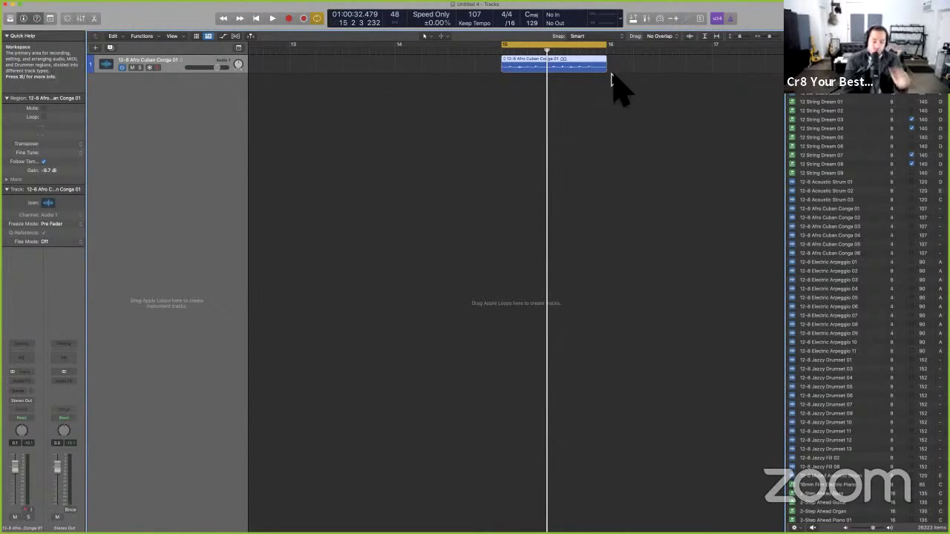
- Magnify the conga region and check how its end edge lines up with the cycle area's end at bar 16
left_click(611, 74, "ctrl+alt")
scroll(605, 104, "up", 2)
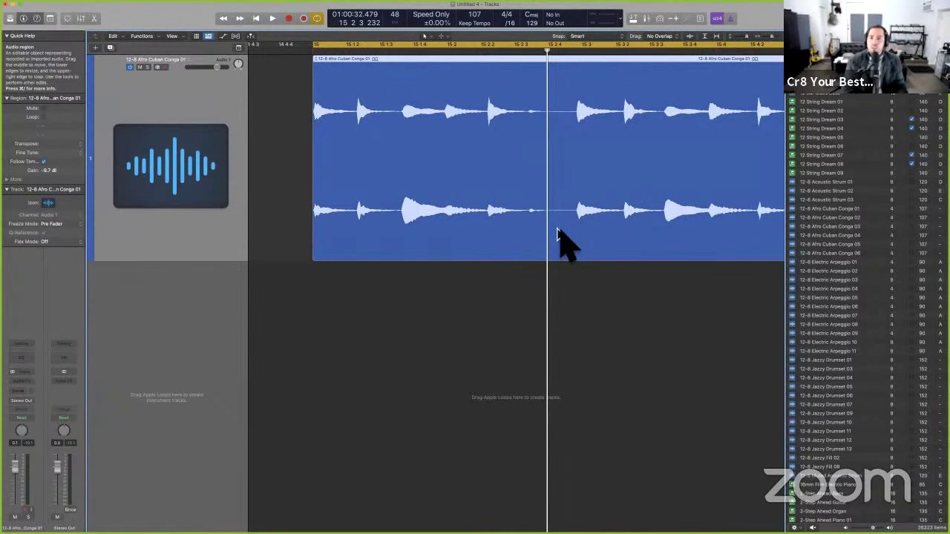
scroll(594, 290, "right", 5)
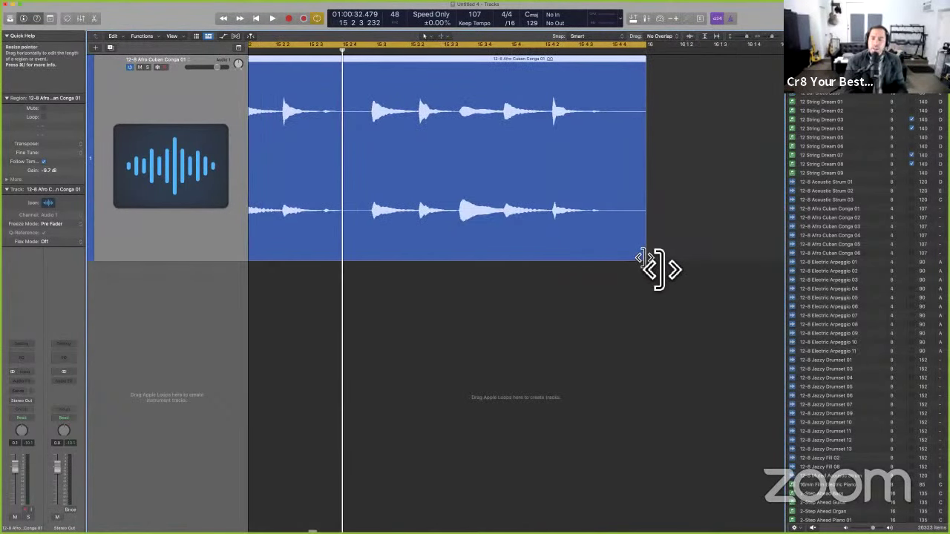
mouse_move(659, 269)
left_mouse_down()
mouse_move(503, 273)
mouse_move(668, 274)
mouse_move(654, 261)
left_mouse_up()
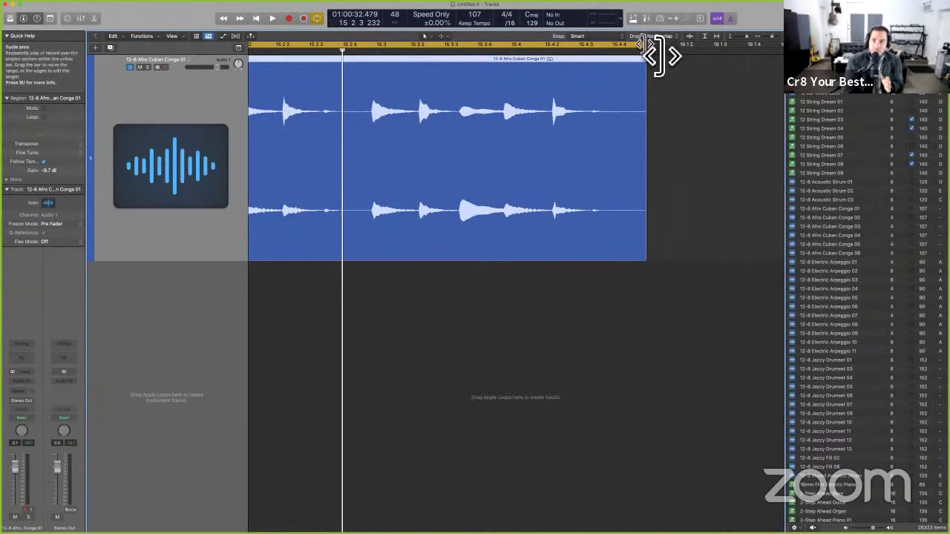
mouse_move(655, 53)
left_mouse_down()
mouse_move(558, 70)
mouse_move(351, 76)
mouse_move(664, 68)
mouse_move(647, 64)
left_mouse_up()
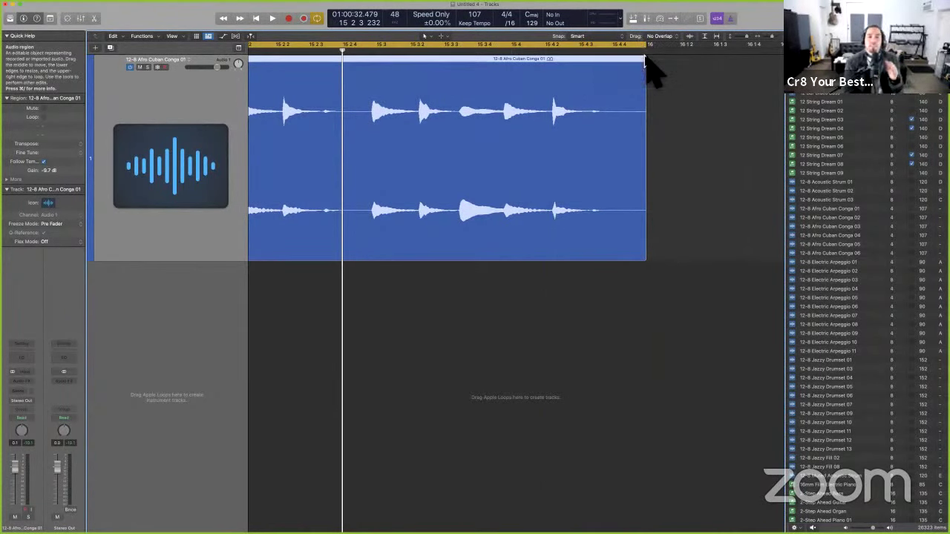
- Set the Tracks area's snap mode to Division, and move the playhead to bar 17
left_click(607, 37)
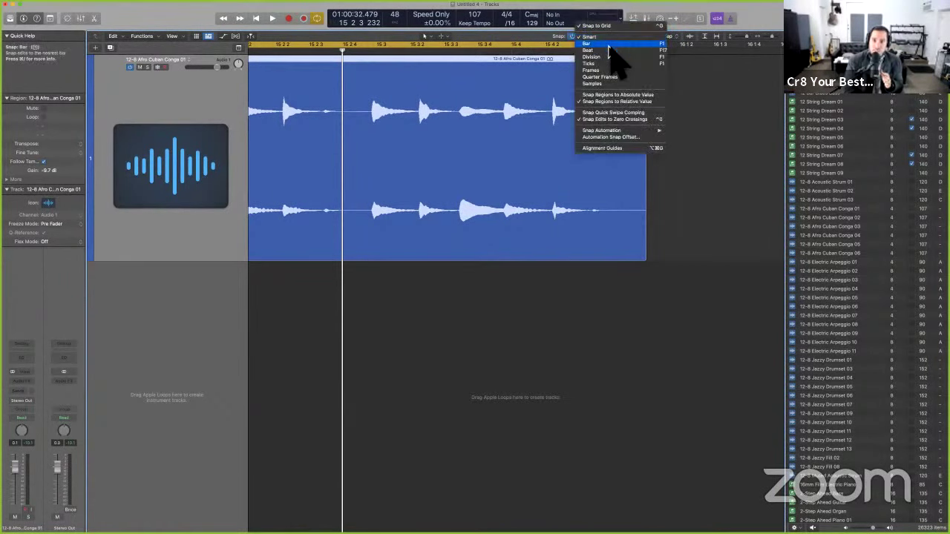
left_click(608, 57)
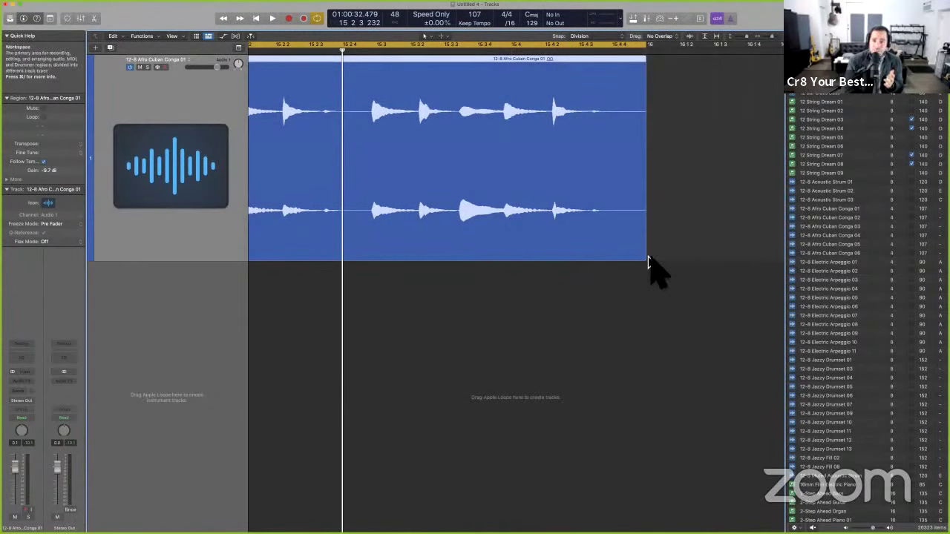
mouse_move(657, 269)
left_mouse_down()
mouse_move(369, 269)
mouse_move(664, 269)
mouse_move(529, 270)
mouse_move(653, 267)
mouse_move(642, 263)
left_mouse_up()
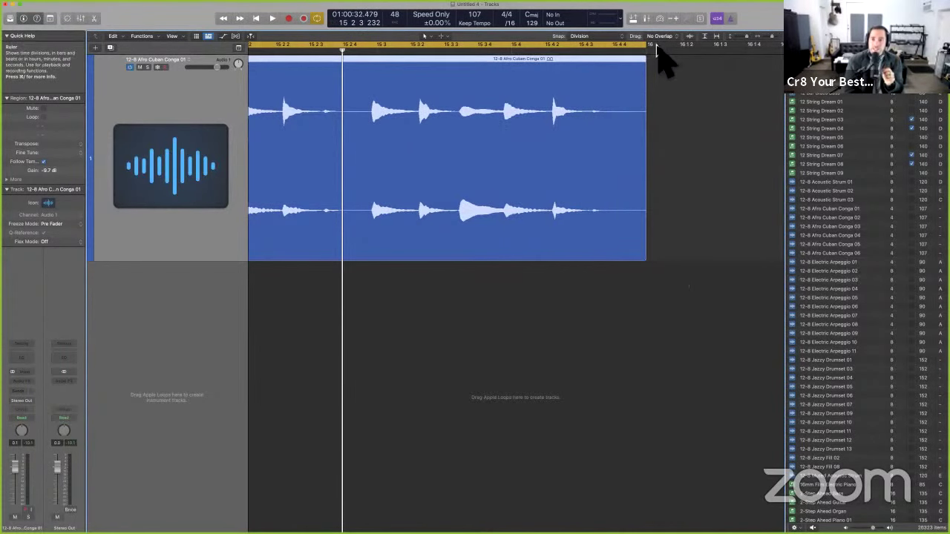
mouse_move(644, 52)
left_mouse_down()
mouse_move(600, 64)
mouse_move(435, 66)
mouse_move(651, 66)
mouse_move(644, 61)
left_mouse_up()
key("z")
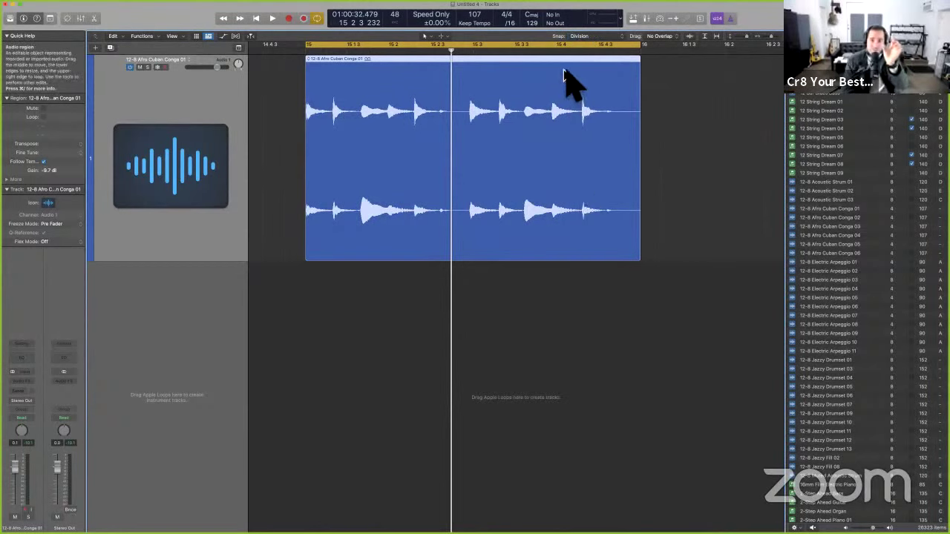
left_click(443, 61)
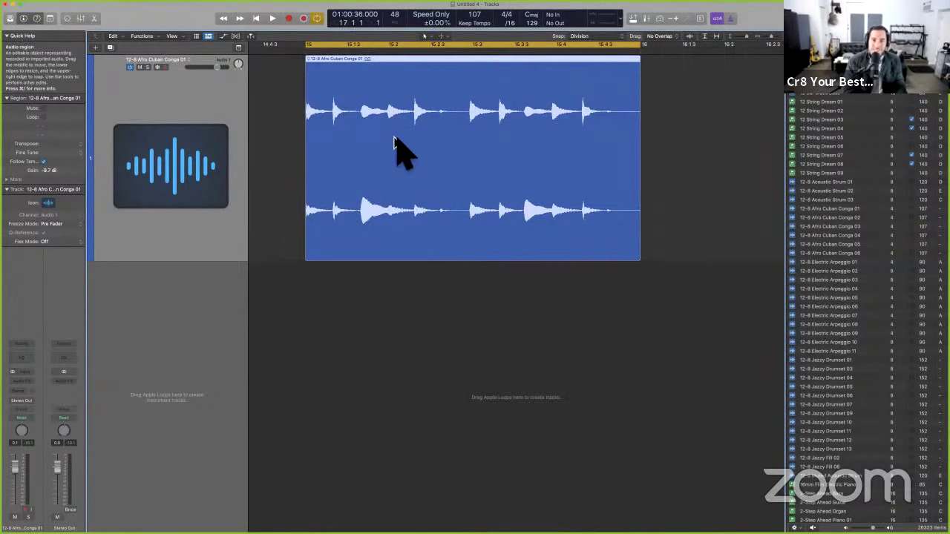
- Switch to the Logic Pro User Guide PDF and read from the ruler description through the Start and stop playback section
key("ctrl+Left")
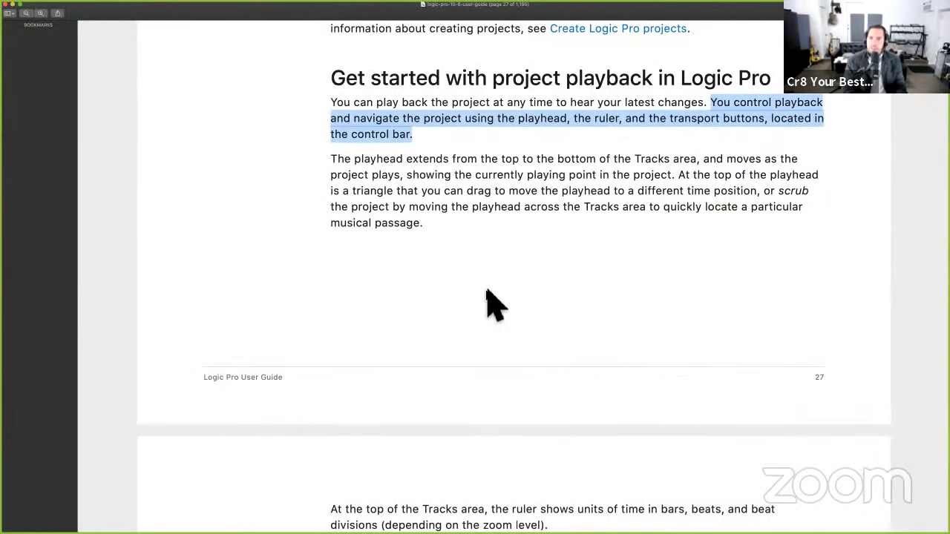
scroll(494, 304, "down", 10)
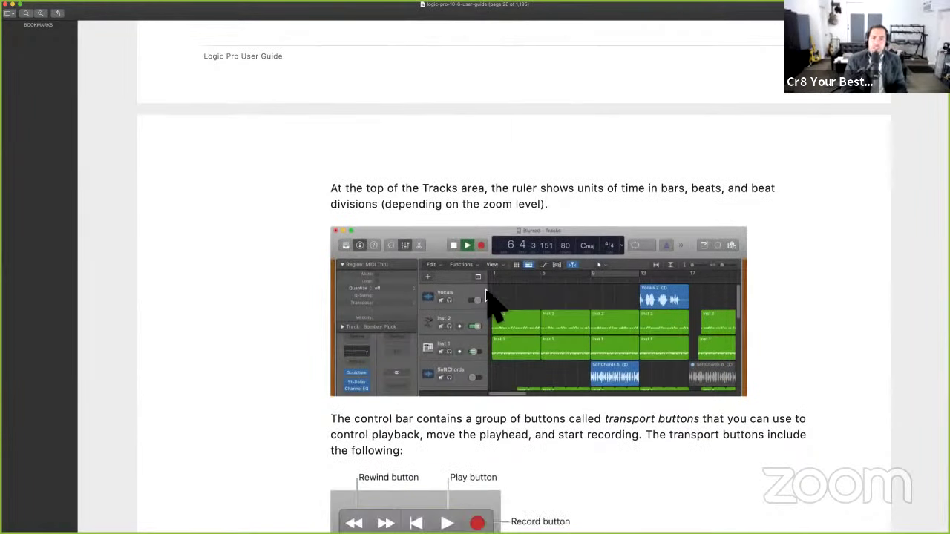
scroll(487, 293, "down", 3)
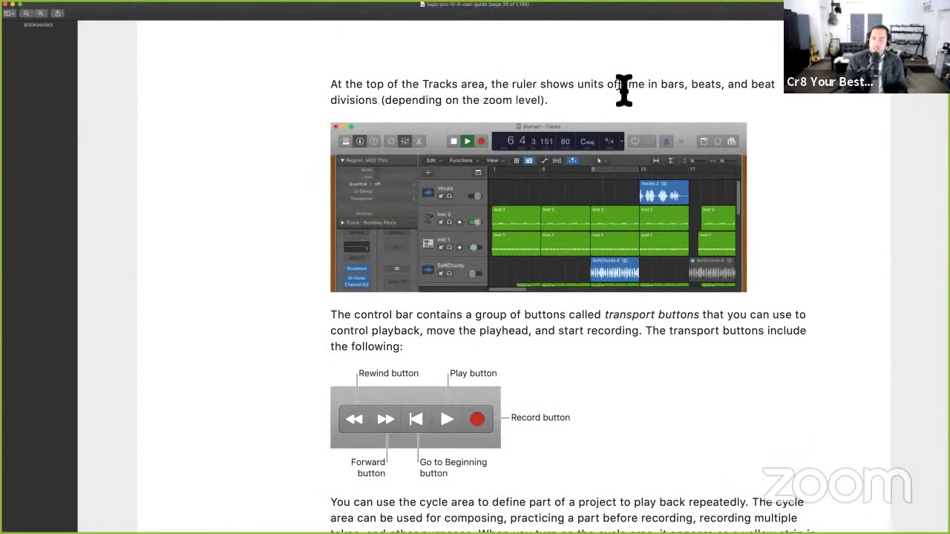
left_click_drag(660, 89, 702, 98)
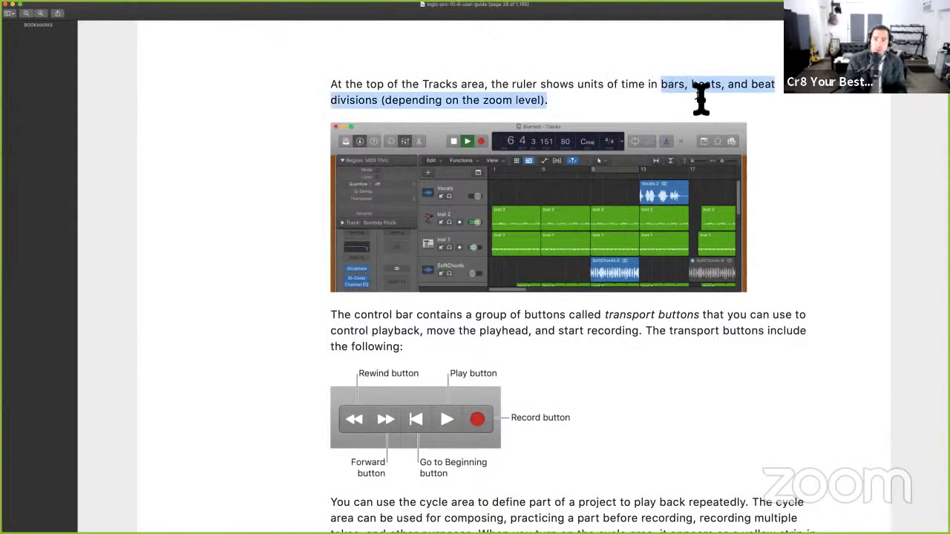
scroll(675, 304, "down", 2)
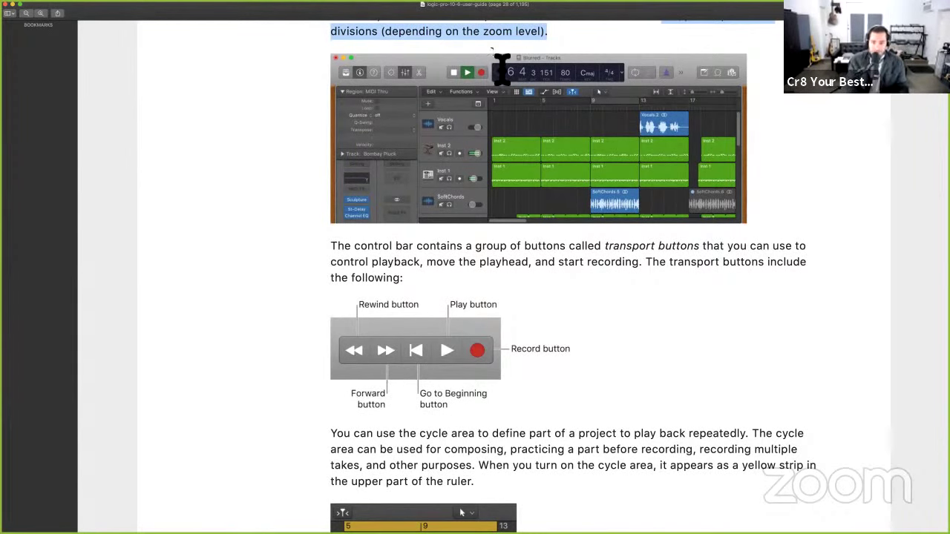
scroll(519, 109, "down", 2)
scroll(519, 109, "down", 6)
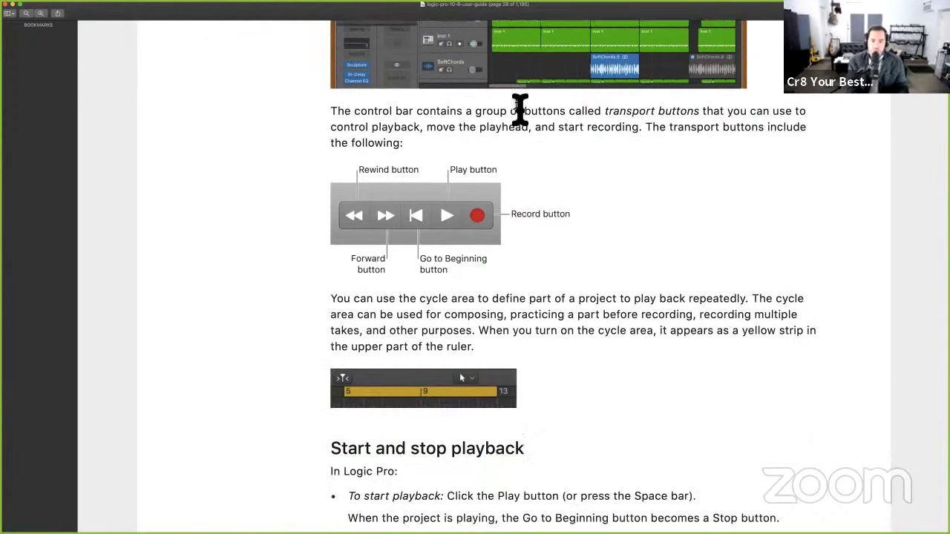
scroll(474, 250, "down", 4)
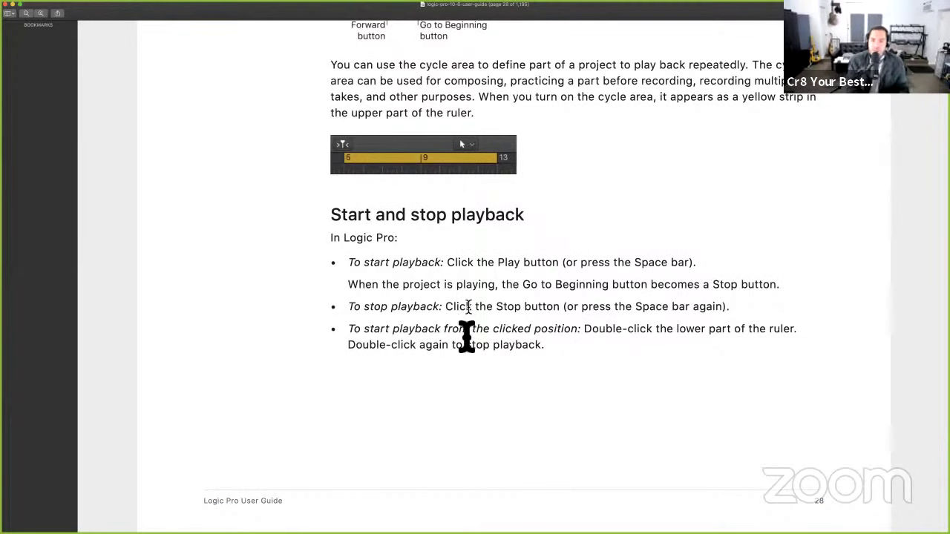
- Switch back to Logic Pro, play the cycled conga region while turning cycle mode off and on, and stop playback within it
key("ctrl+Right")
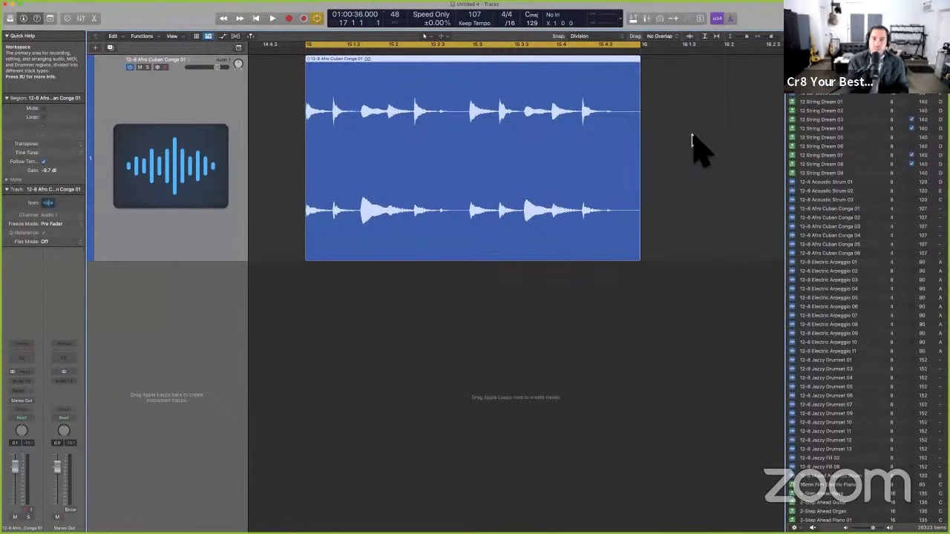
key("space")
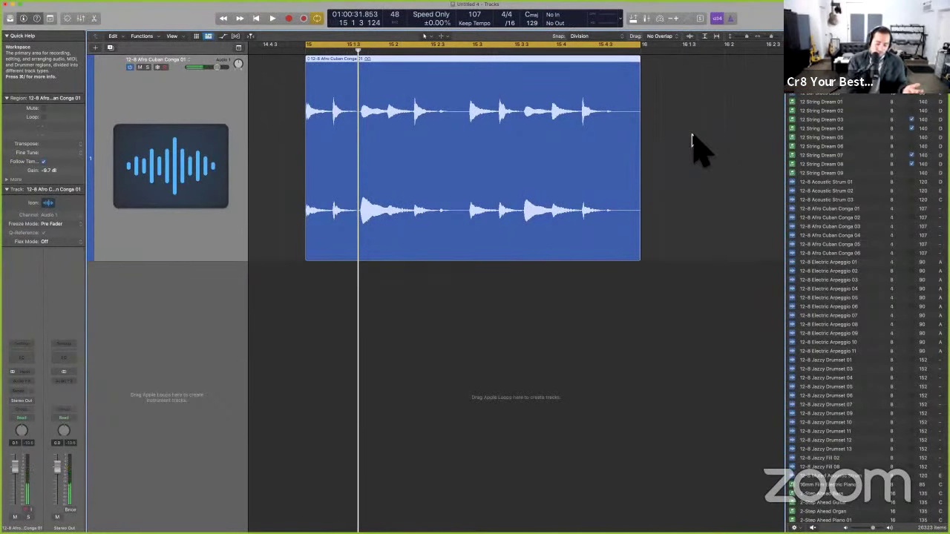
key("c")
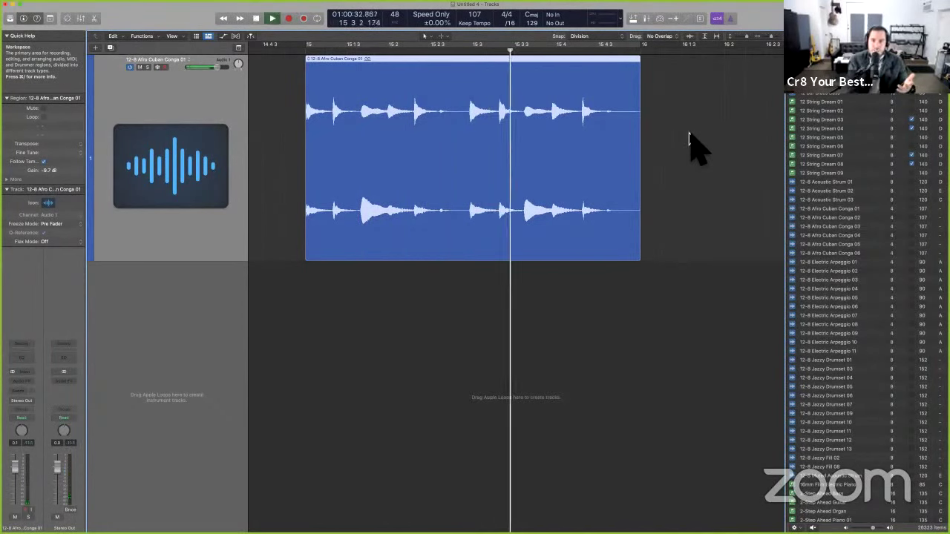
key("space")
key("c")
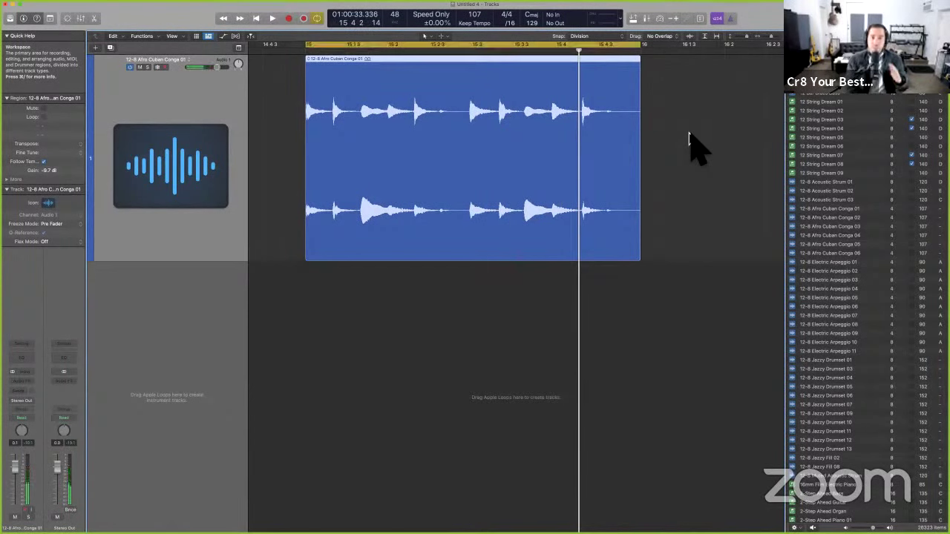
- Review the Play control's options for where playback starts, such as Play From Cycle, and close them without choosing one
right_click(276, 22)
right_click(279, 27)
right_click(280, 26)
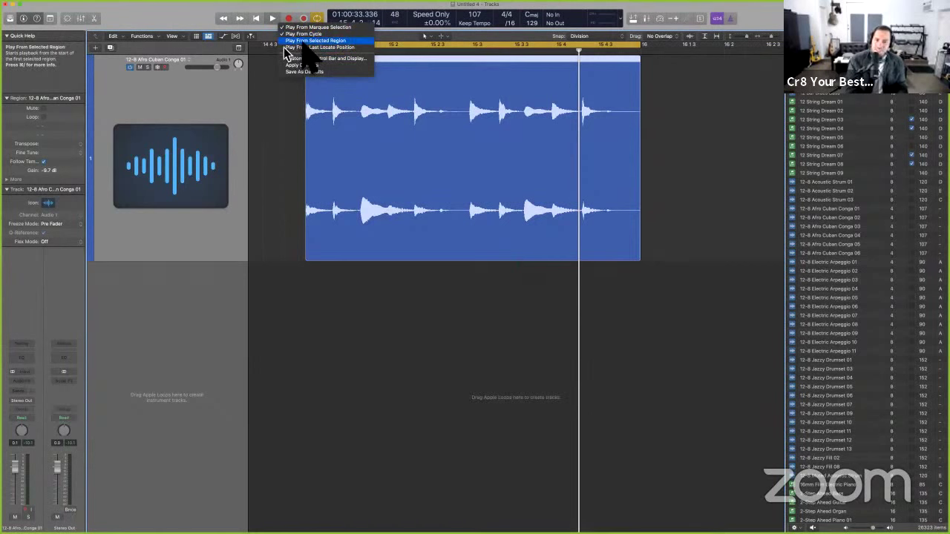
left_click(269, 68)
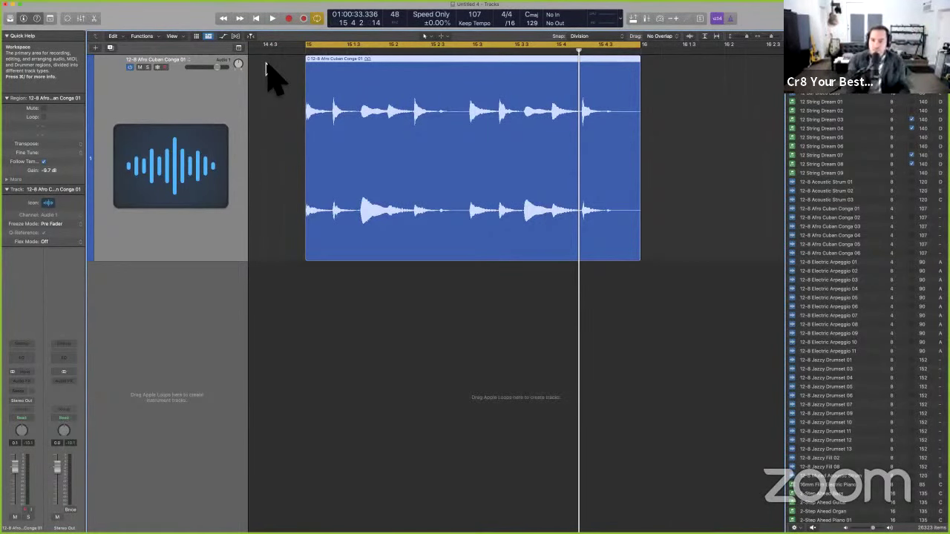
- Switch to the Logic Pro User Guide PDF and review the Start and stop playback instructions on page 28
key("ctrl+Left")
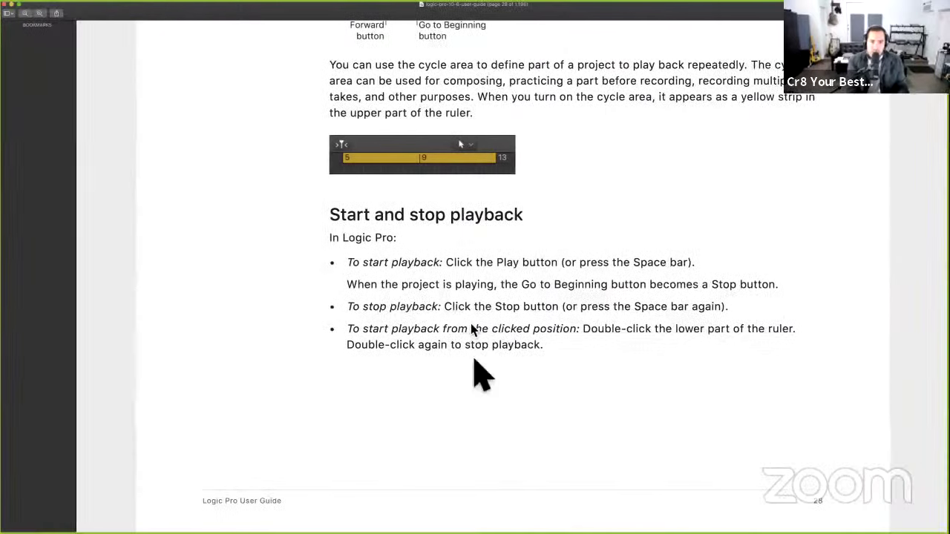
left_click_drag(332, 216, 481, 321)
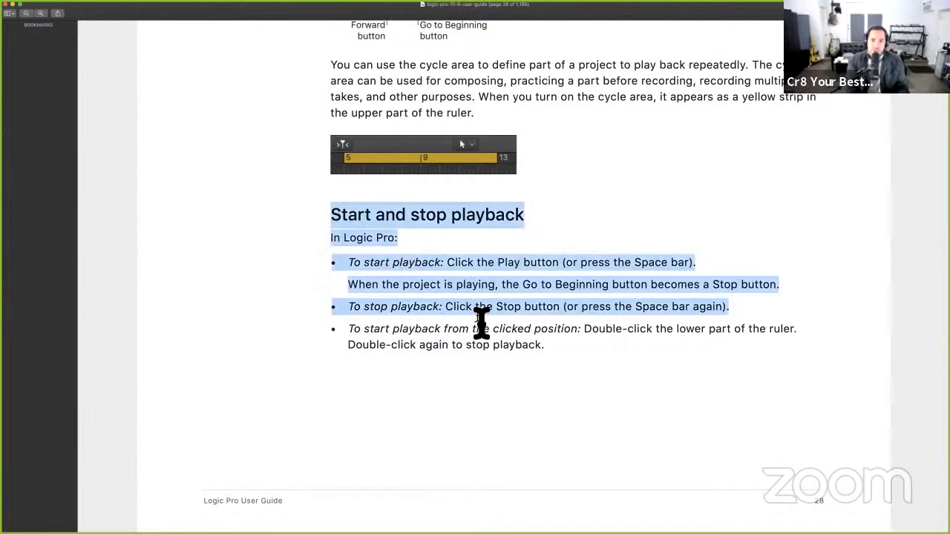
left_click(540, 397)
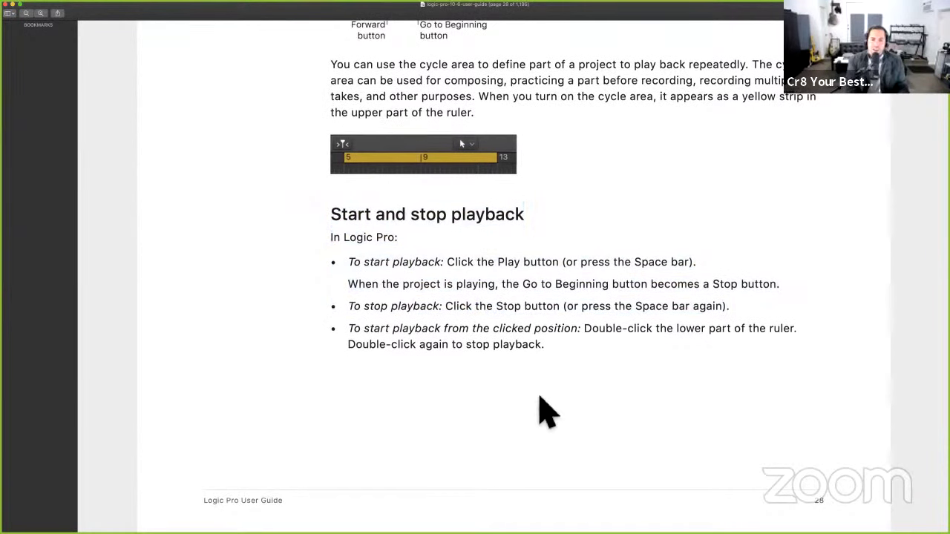
scroll(534, 393, "down", 2)
- Switch back to Logic Pro, turn cycle mode off, and play from a ruler position near bar 13, stopping before bar 14
key("ctrl+Right")
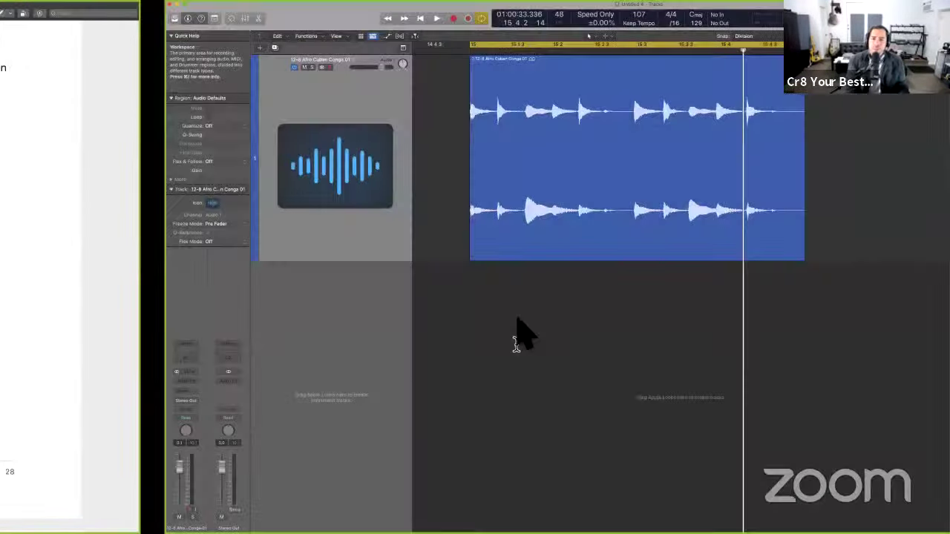
key("x")
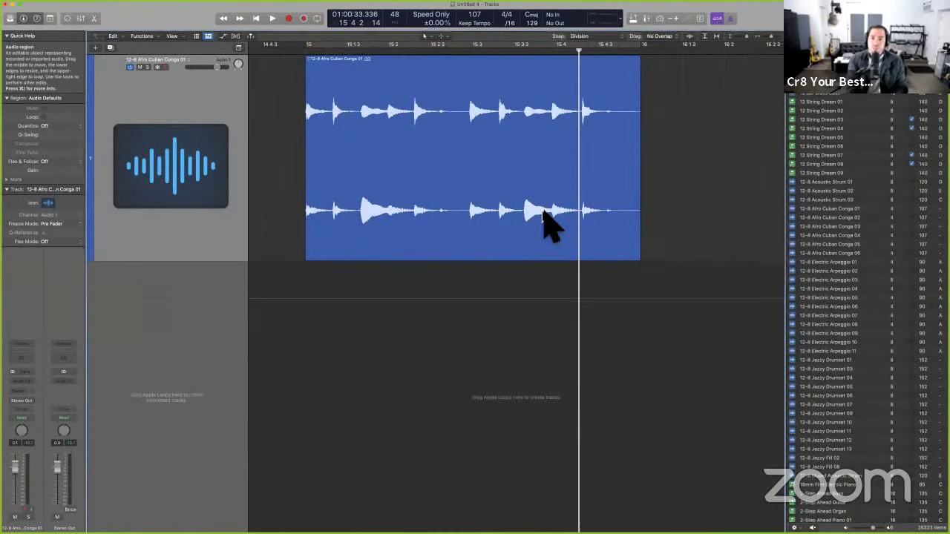
scroll(460, 134, "left", 5)
scroll(416, 93, "left", 2)
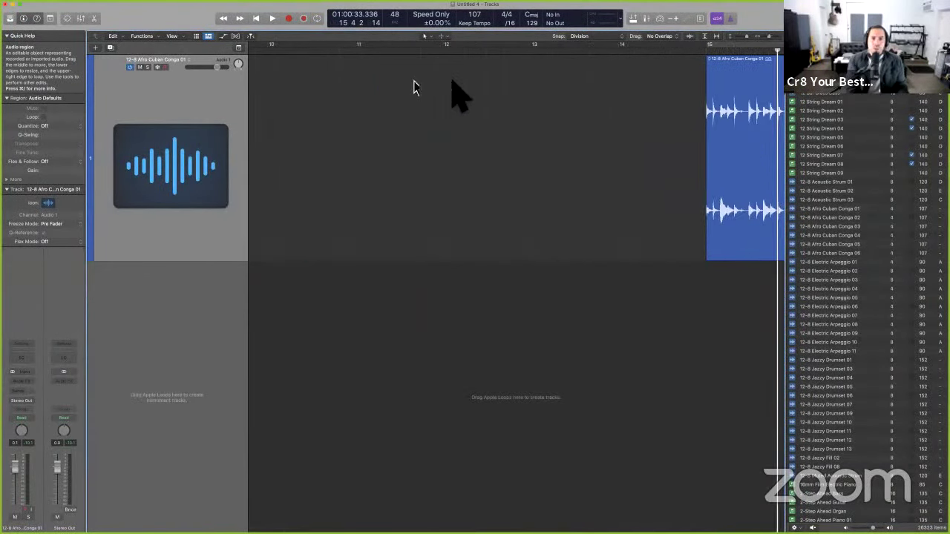
key("super+Left")
key("super+Left")
key("super+Left")
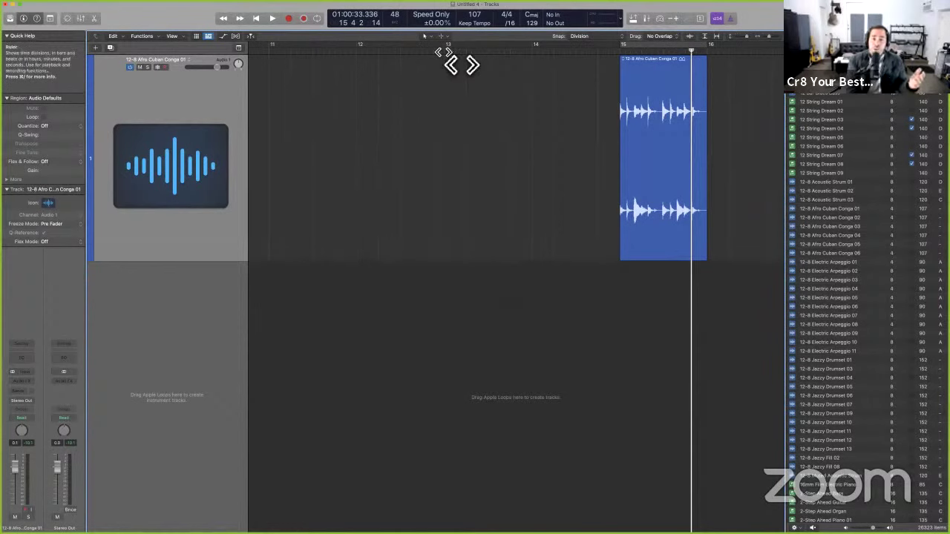
double_click(444, 51)
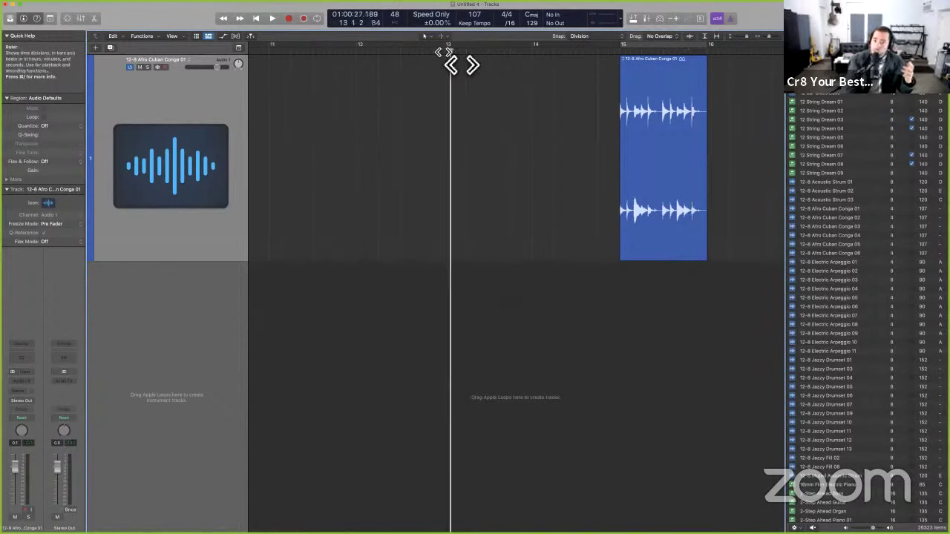
key("space")
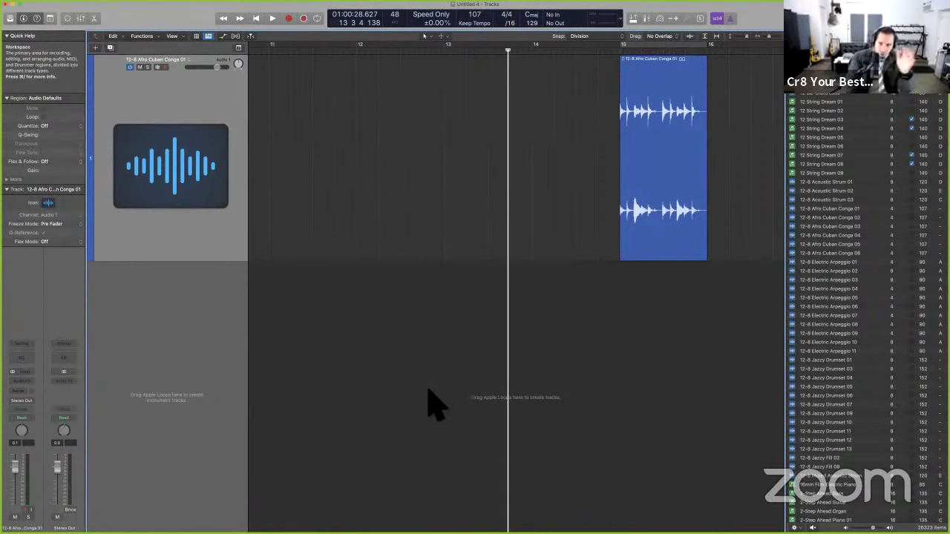
- Place the playhead at bar 13, then set the cycle range to the selected conga region and turn cycle mode off
left_click_drag(458, 399, 630, 255)
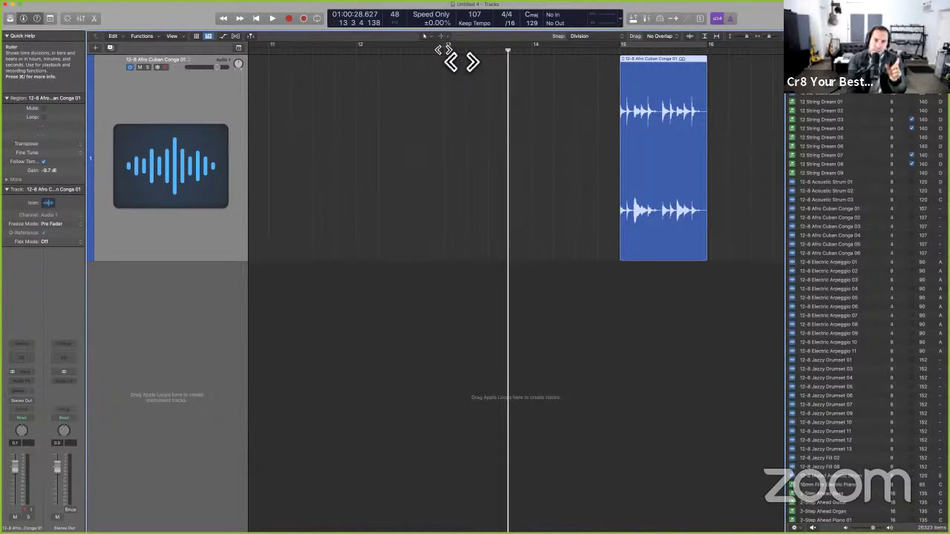
mouse_move(445, 49)
left_mouse_down()
mouse_move(527, 52)
mouse_move(402, 54)
mouse_move(452, 59)
left_mouse_up()
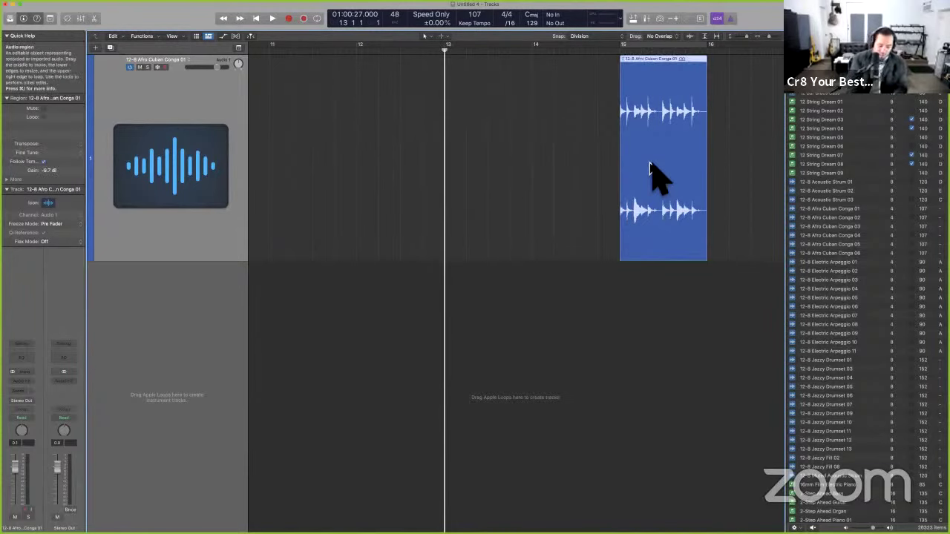
key("super+u")
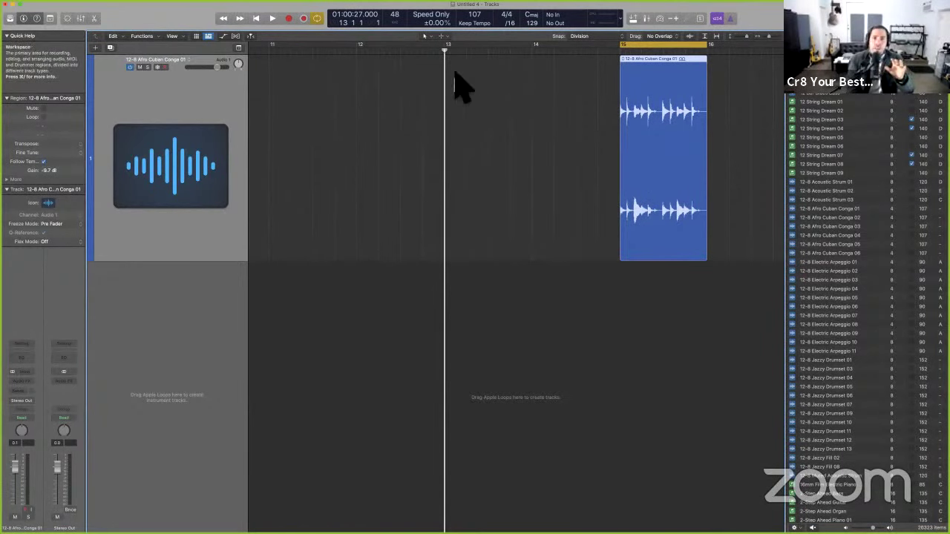
key("c")
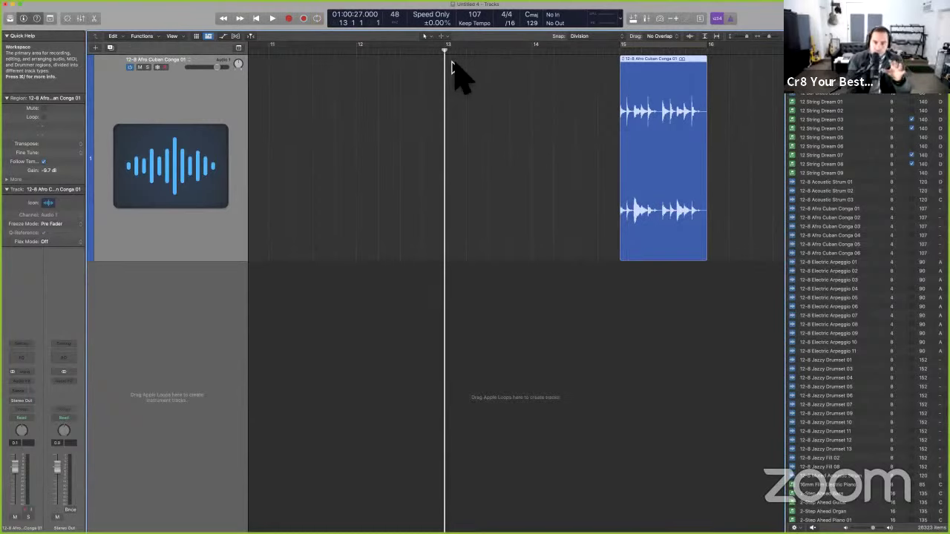
- Set snapping to Bar, create a cycle range from bar 13 to bar 16, and review the cycle area's available commands without choosing one
left_click(591, 37)
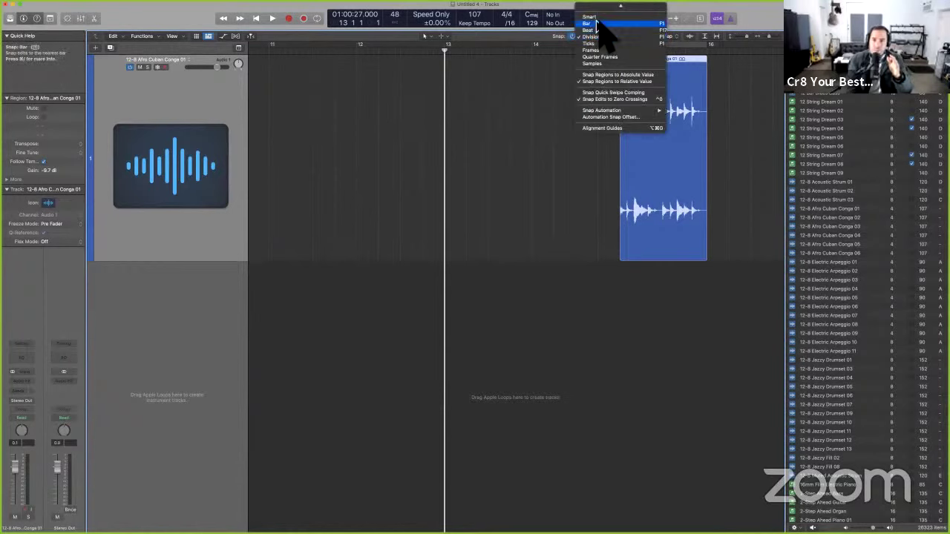
left_click(596, 24)
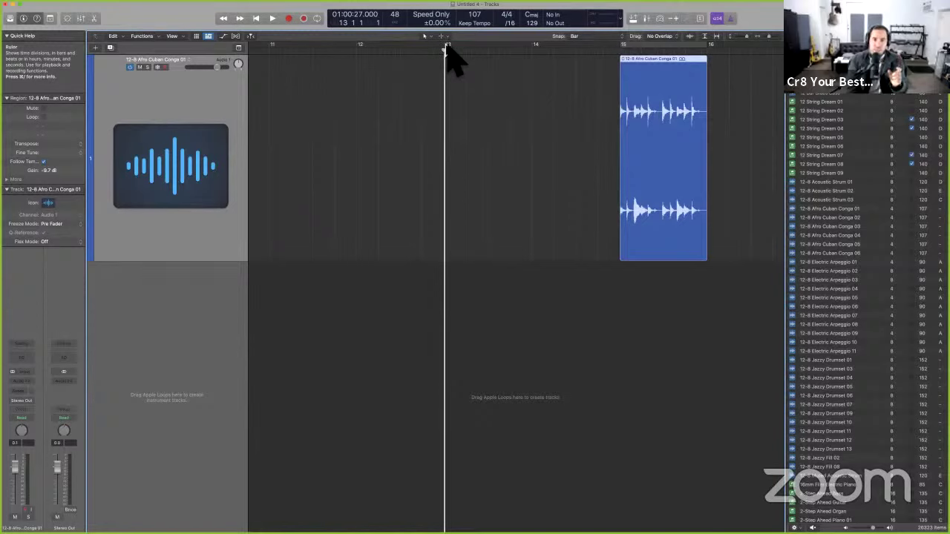
left_click_drag(447, 48, 682, 61)
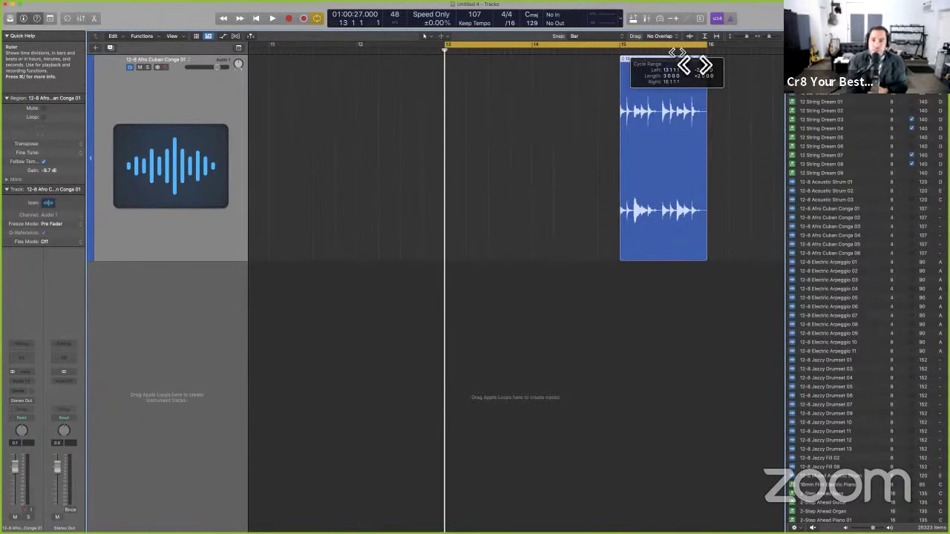
right_click(509, 46)
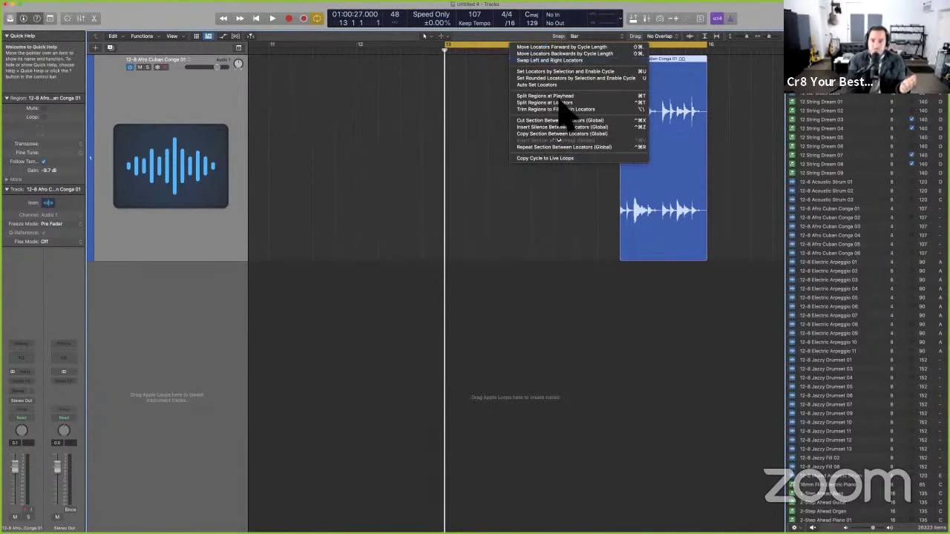
left_click(487, 221)
- Switch to the Logic Pro User Guide PDF and review the Move the playhead instructions on page 29
key("ctrl+Left")
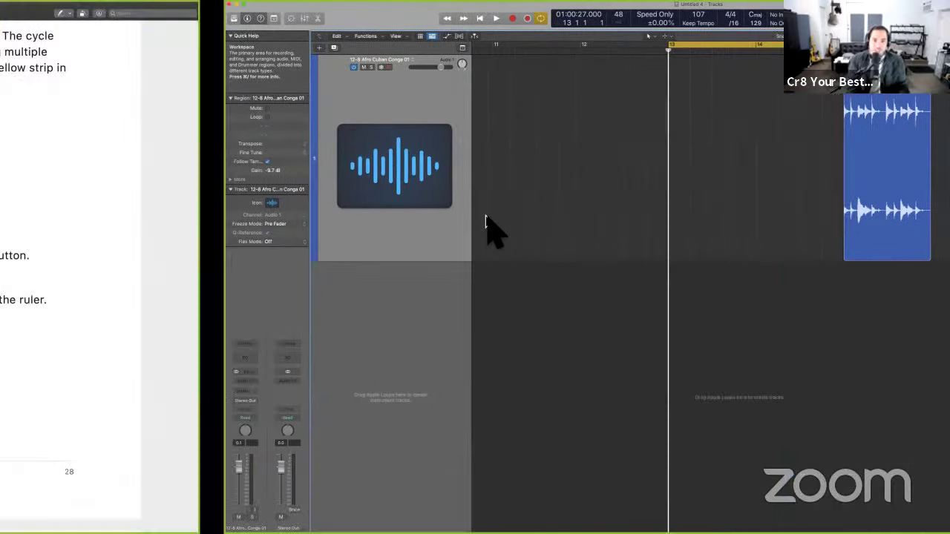
scroll(497, 294, "down", 5)
scroll(497, 295, "down", 10)
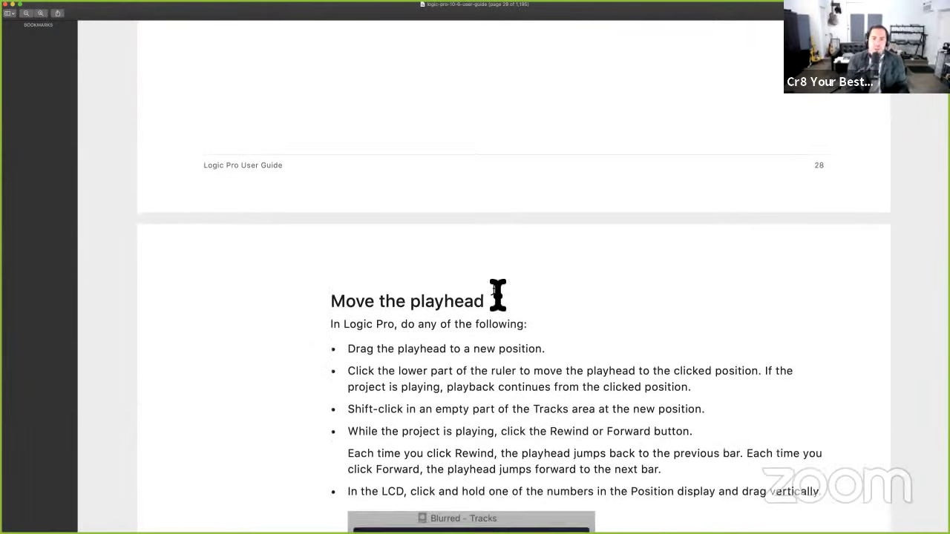
scroll(496, 292, "down", 2)
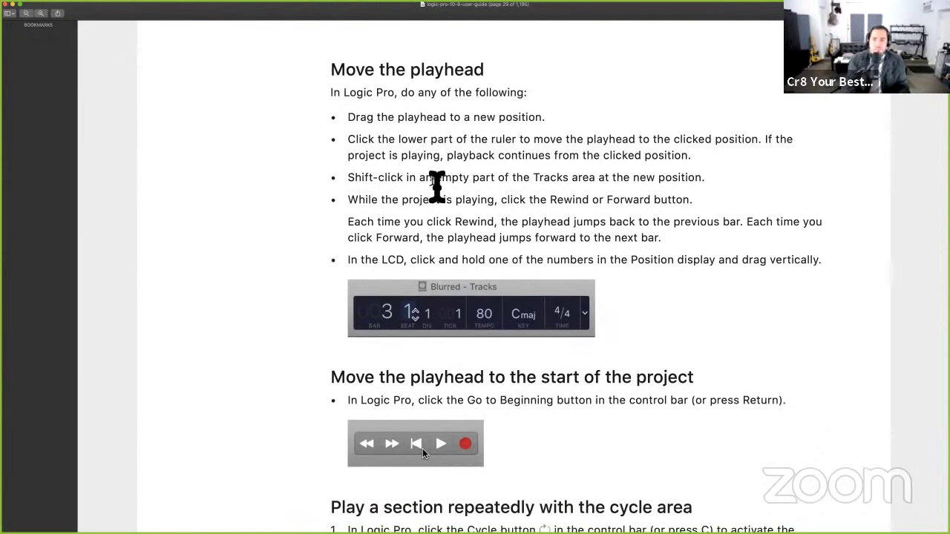
- Switch back to Logic Pro and use the LCD position display to move the playhead to bar 14, then to bar 75
key("ctrl+Right")
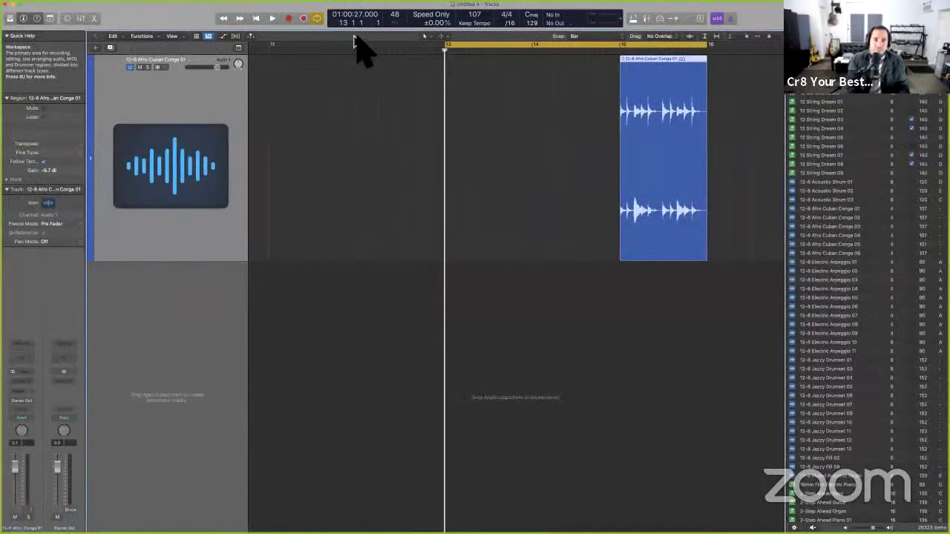
mouse_move(361, 31)
left_mouse_down()
mouse_move(361, 51)
mouse_move(364, 35)
left_mouse_up()
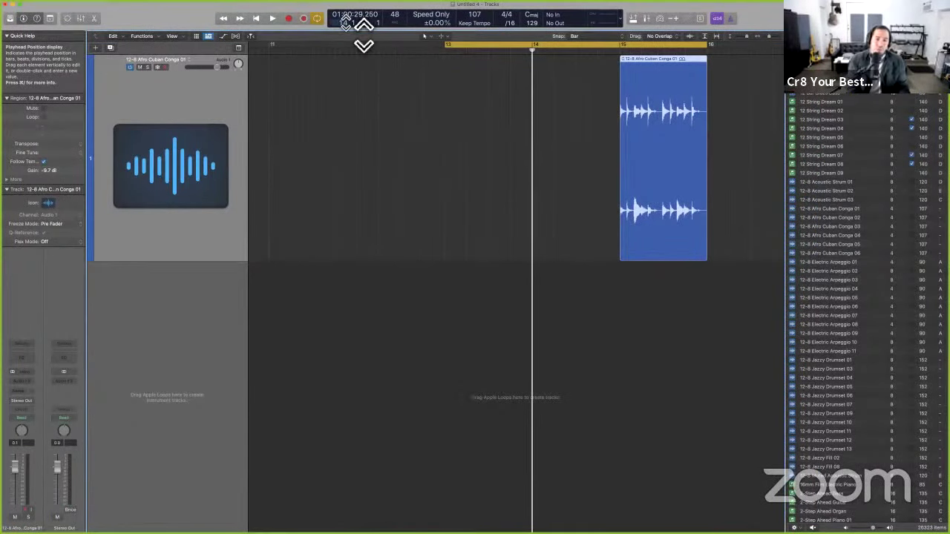
key("super+Left")
key("super+Left")
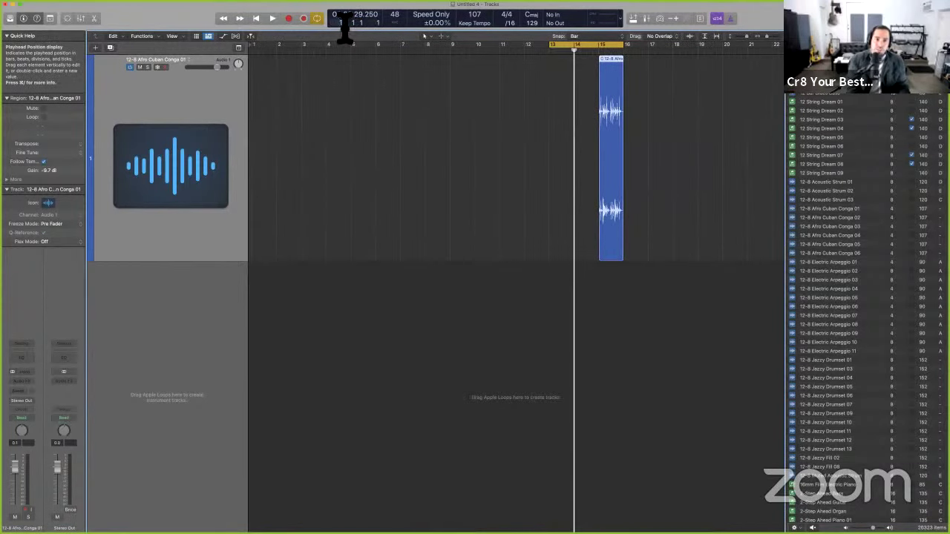
double_click(343, 23)
type("75")
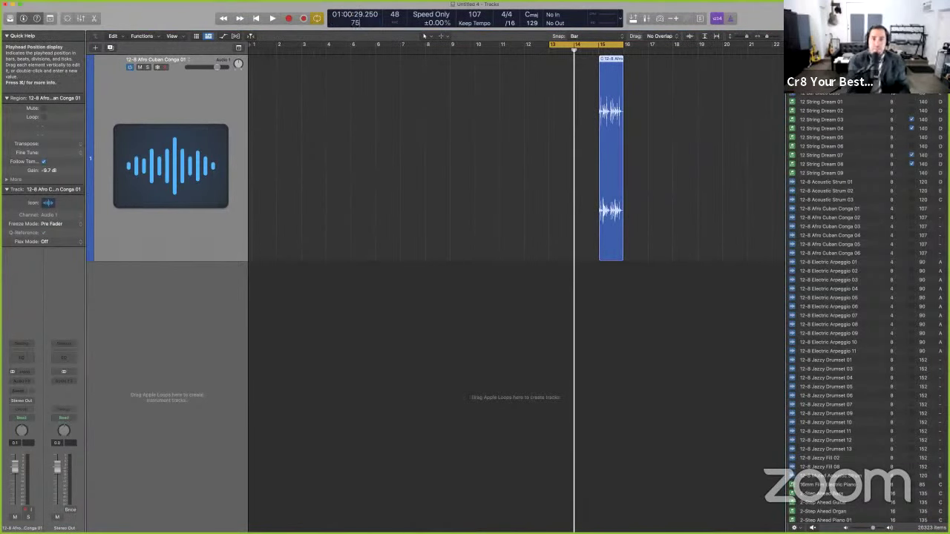
key("Return")
key("super+Left")
key("super+Left")
key("super+Left")
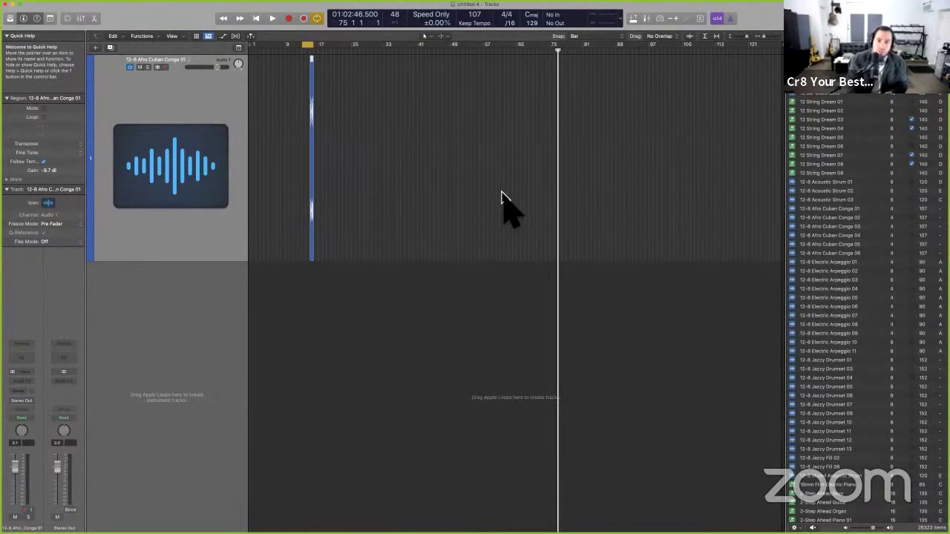
- Use Go To Position to move the playhead to bar 50
key("slash")
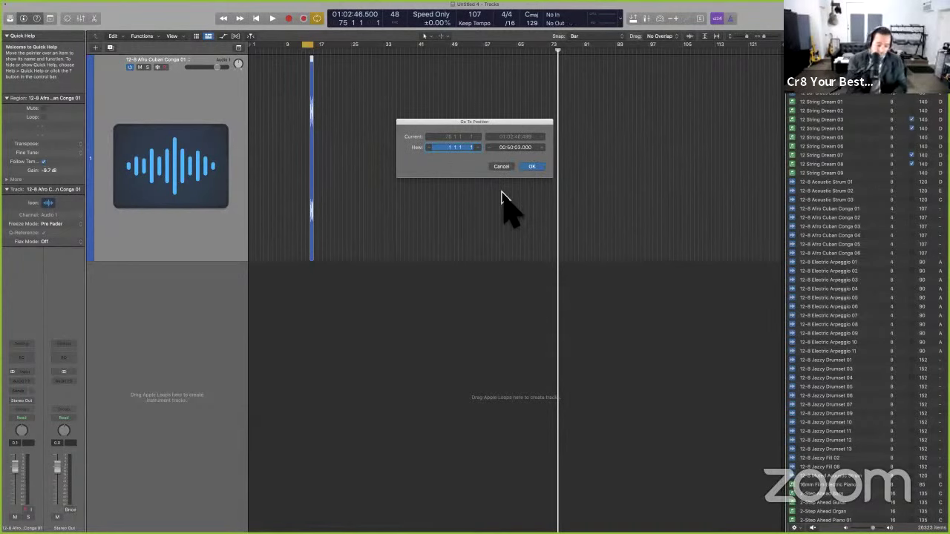
type("50")
key("Return")
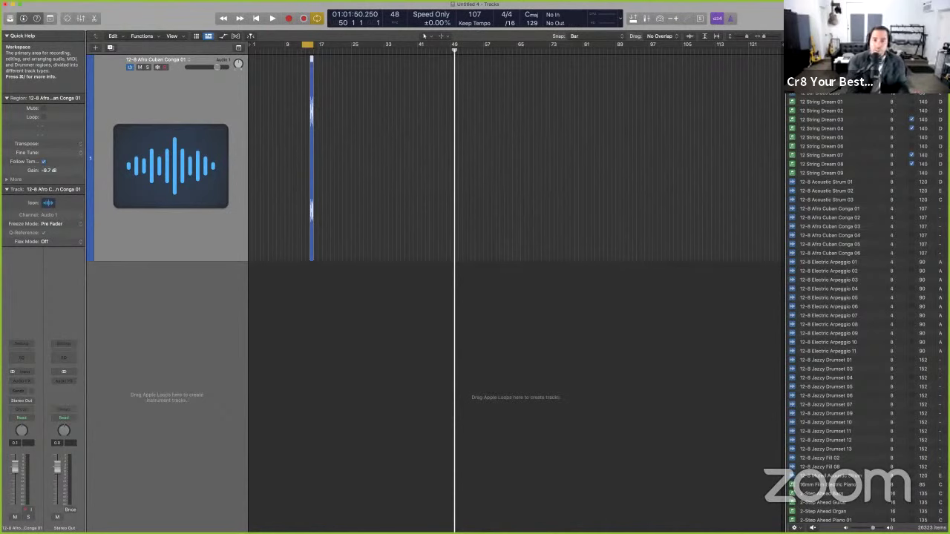
- Return the playhead to the start of the project and turn cycle mode off
key("Return")
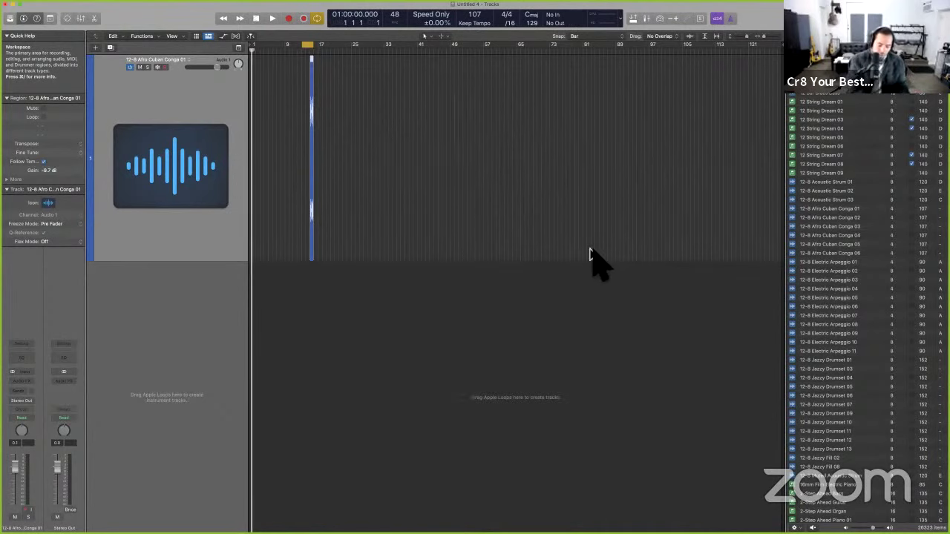
key("c")
key("super+Right")
key("super+Right")
key("super+Right")
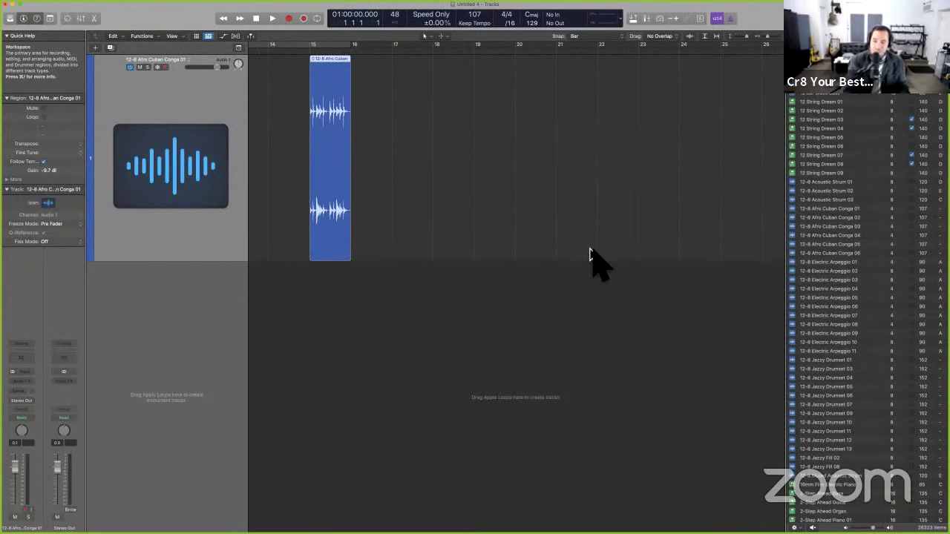
- Switch to the user guide PDF and review the instruction for moving the playhead from an empty part of the Tracks area
key("ctrl+Left")
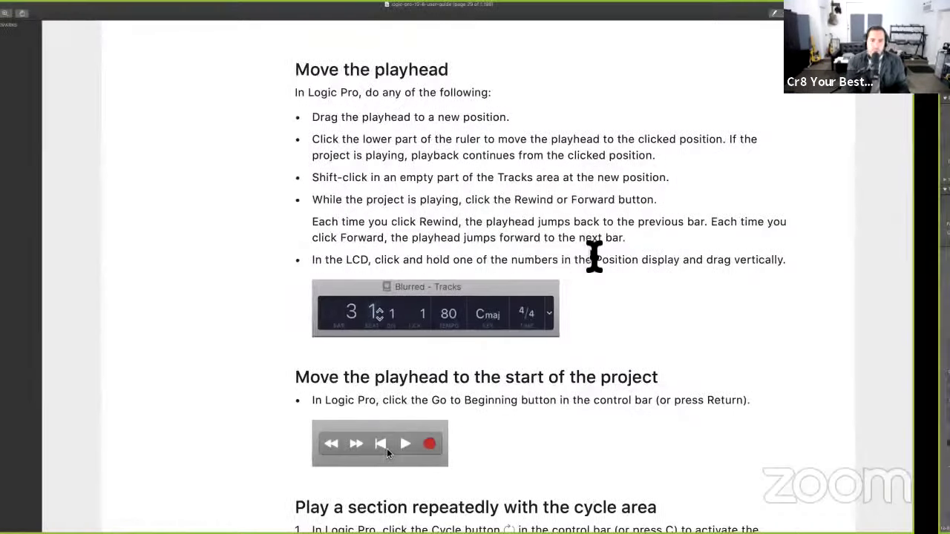
scroll(520, 326, "down", 1)
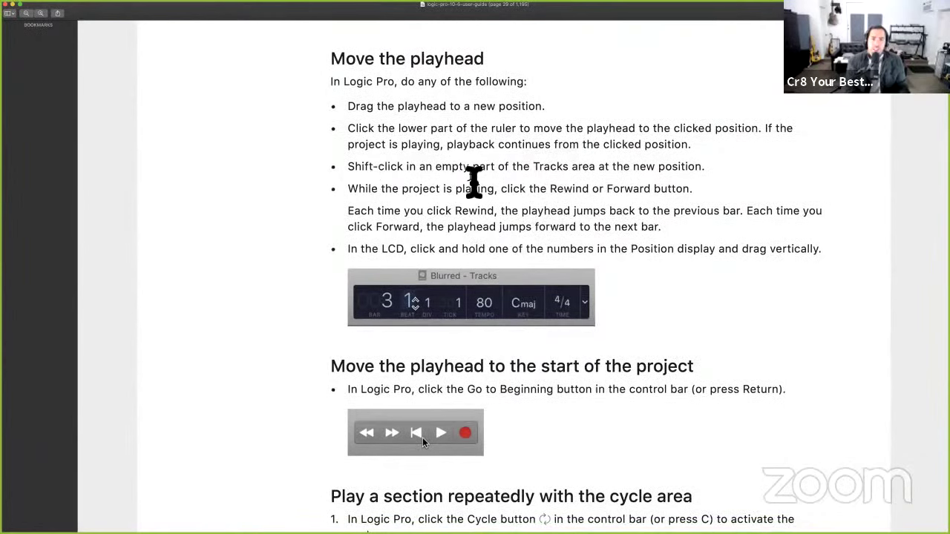
left_click_drag(530, 174, 643, 173)
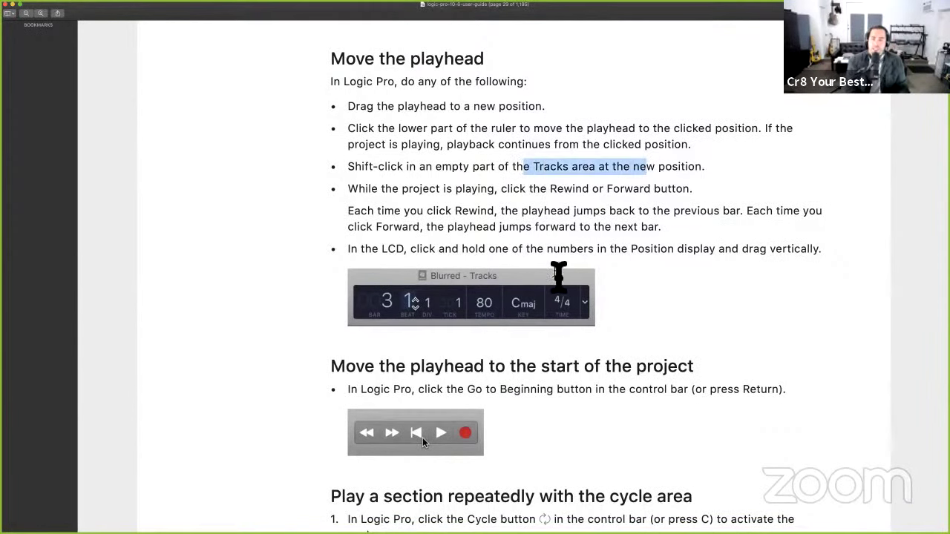
scroll(560, 276, "down", 1)
- Switch back to Logic Pro and reposition the playhead from several empty spots in the Tracks area, between about bars 19 and 26
key("ctrl+Right")
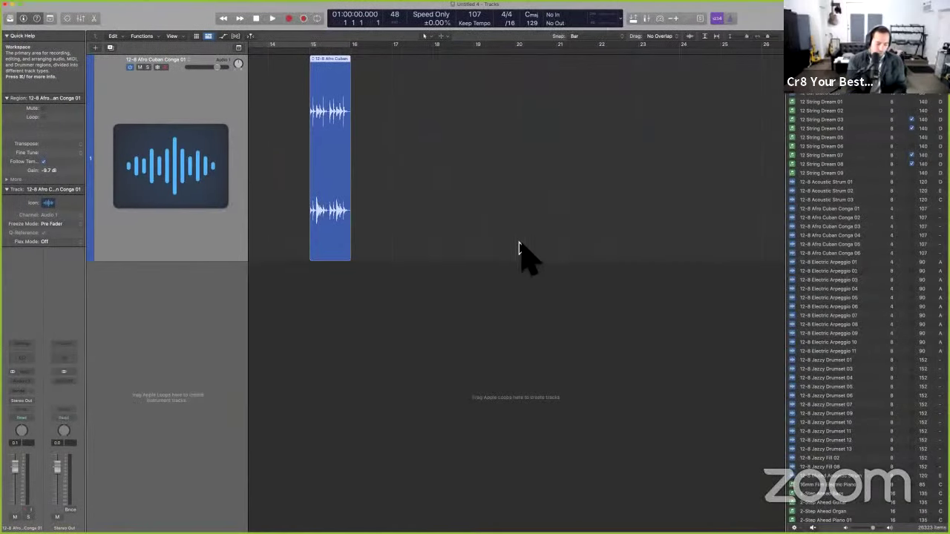
left_click(640, 110)
left_click(577, 152)
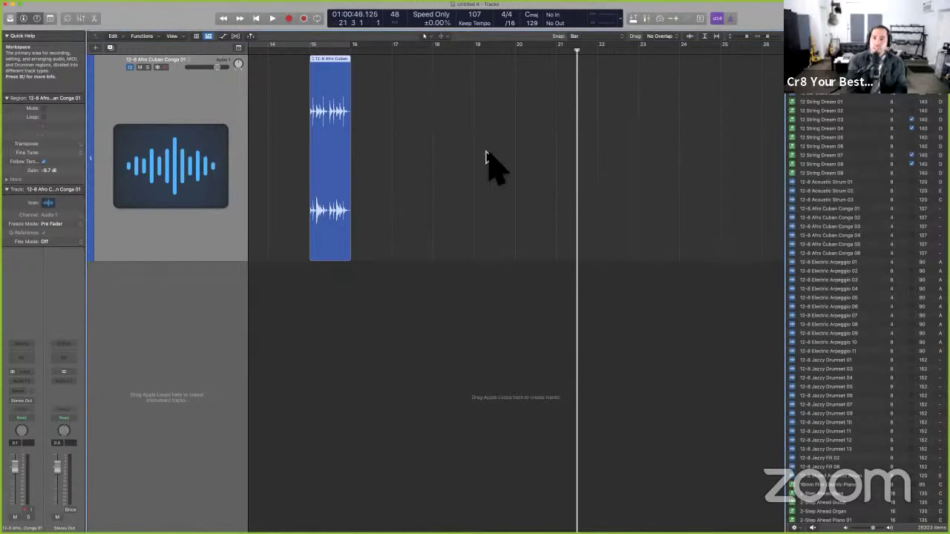
left_click(486, 167)
left_click(586, 178)
left_click(681, 178)
left_click(740, 180)
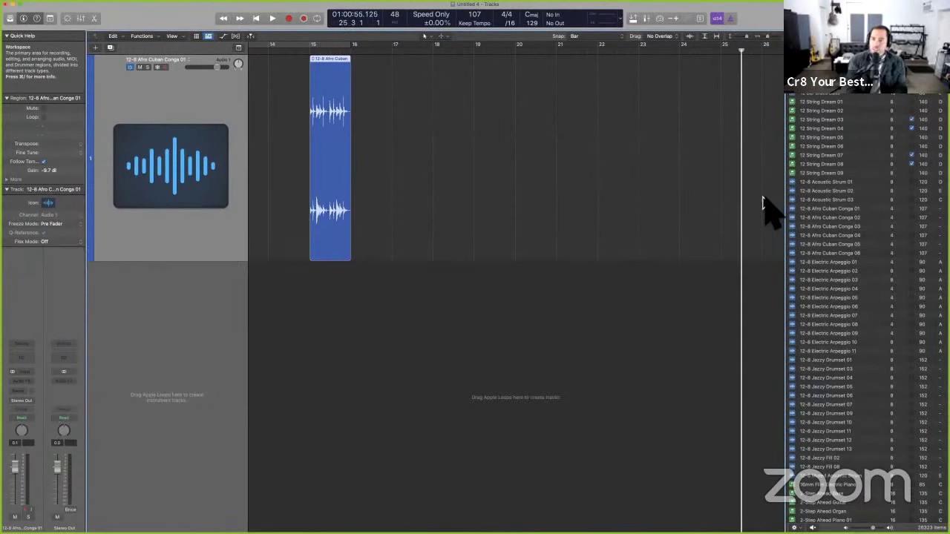
left_click(762, 204)
left_click(598, 205)
left_click(526, 212)
- Switch to the user guide PDF and highlight the full sentence about moving the playhead from an empty part of the Tracks area
key("ctrl+Left")
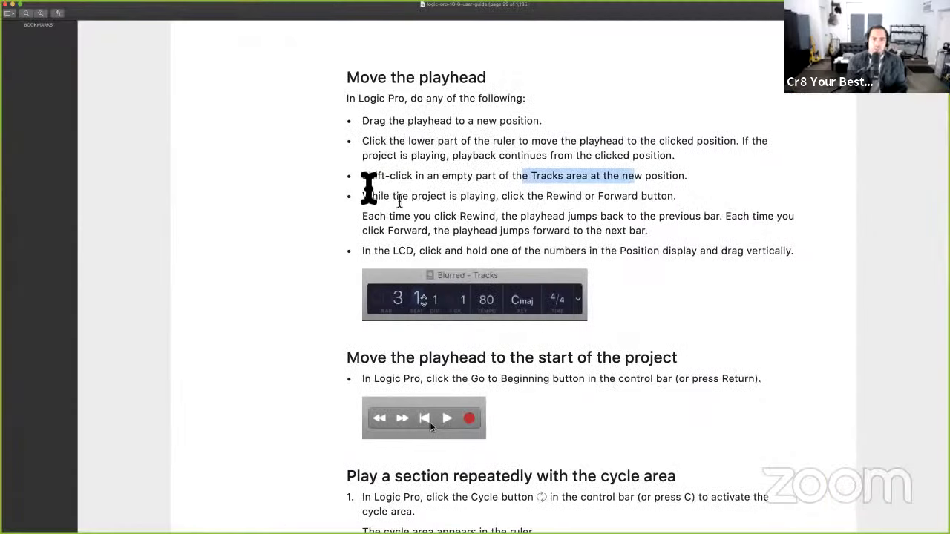
left_click_drag(364, 178, 719, 186)
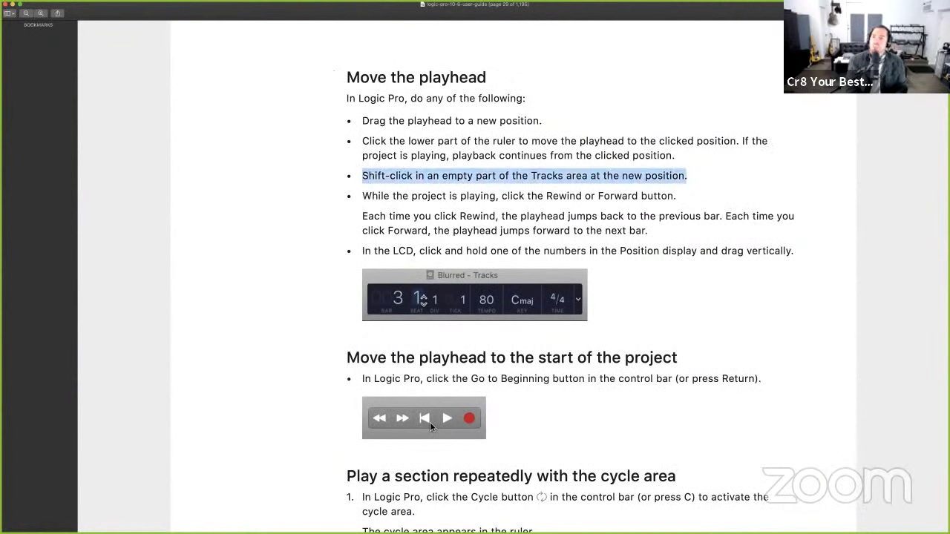
key("ctrl+super+h")
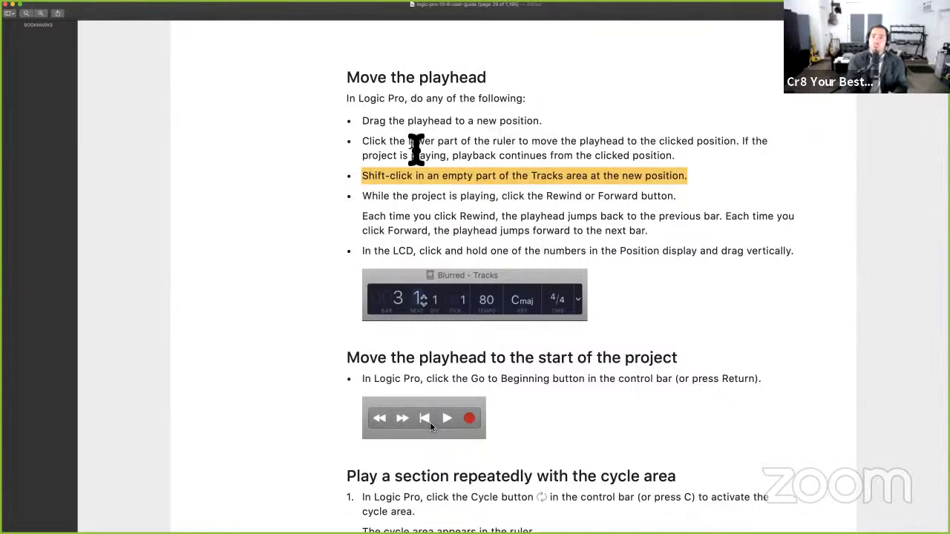
- Switch back to Logic Pro and reposition the playhead from the lower part of the ruler, ending at bar 19
key("ctrl+Right")
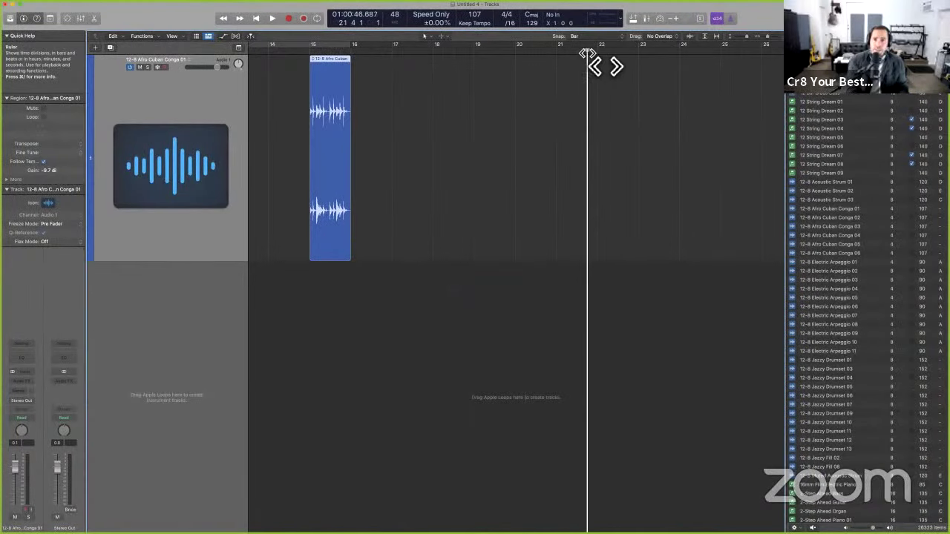
left_click(698, 51)
left_click(476, 50)
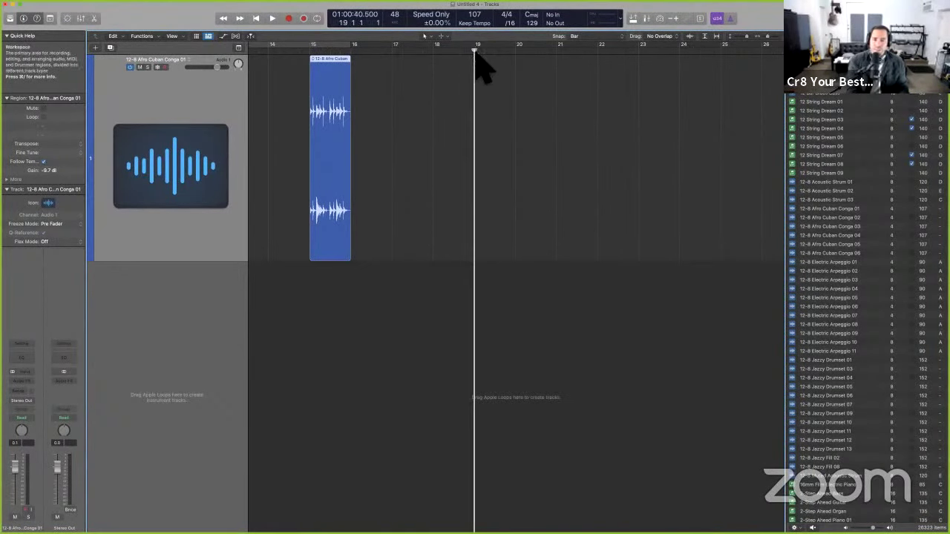
- Check the guide's playhead instructions, then return to Logic Pro and step the playhead back and forth bar by bar with Rewind and Forward
key("ctrl+Left")
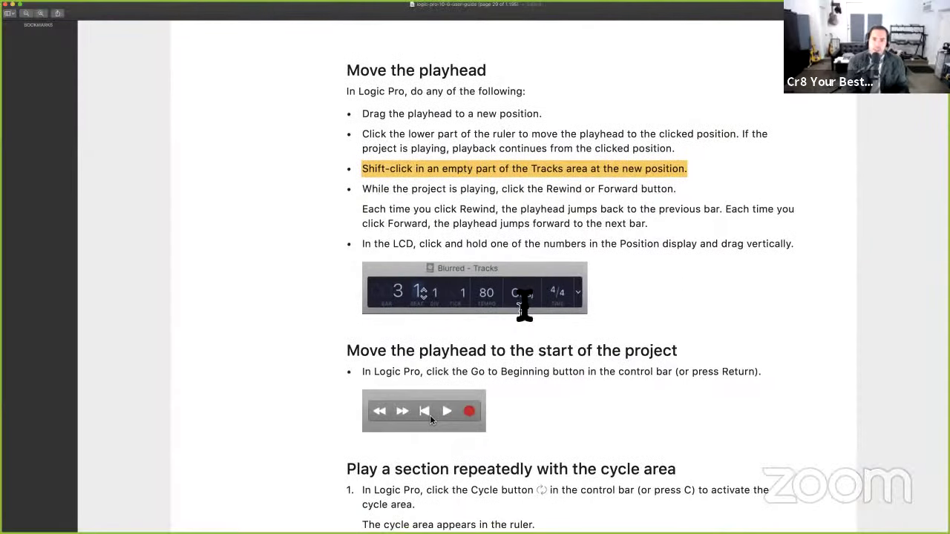
scroll(525, 305, "down", 3)
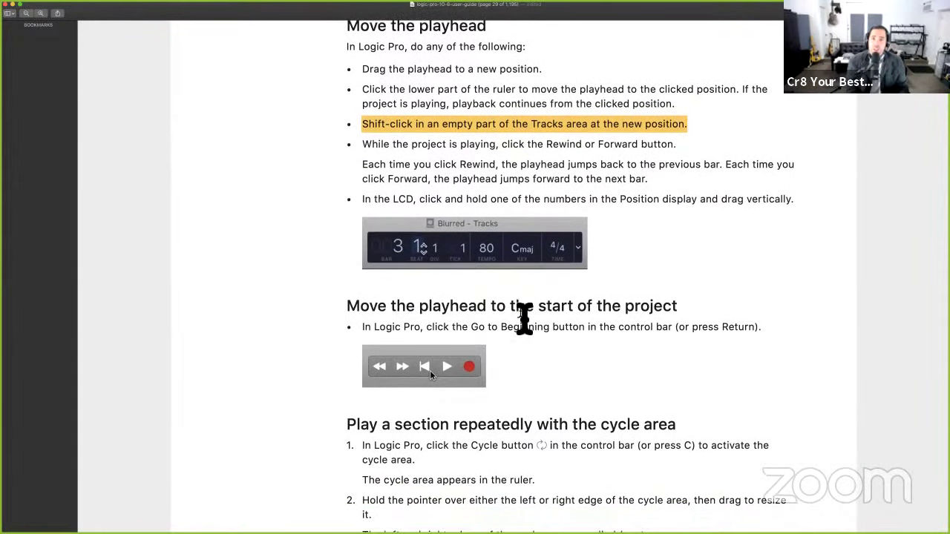
key("ctrl+Right")
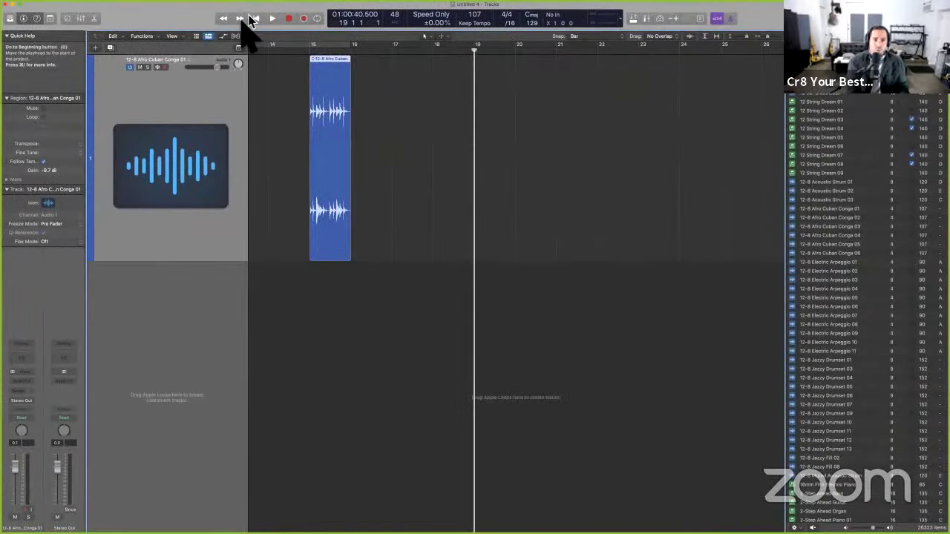
left_click(239, 18)
left_click(223, 19)
left_click(223, 19)
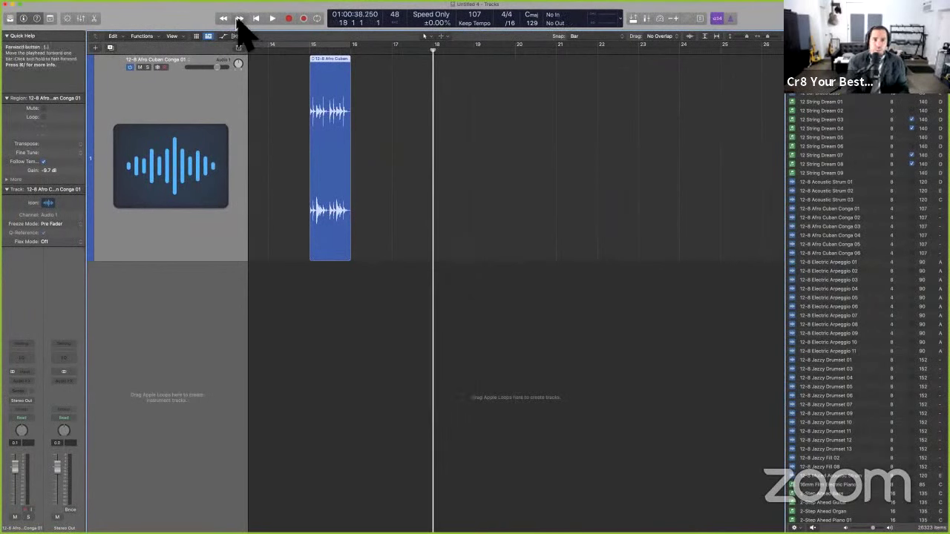
left_click(239, 19)
left_click(239, 18)
left_click(239, 19)
left_click(223, 19)
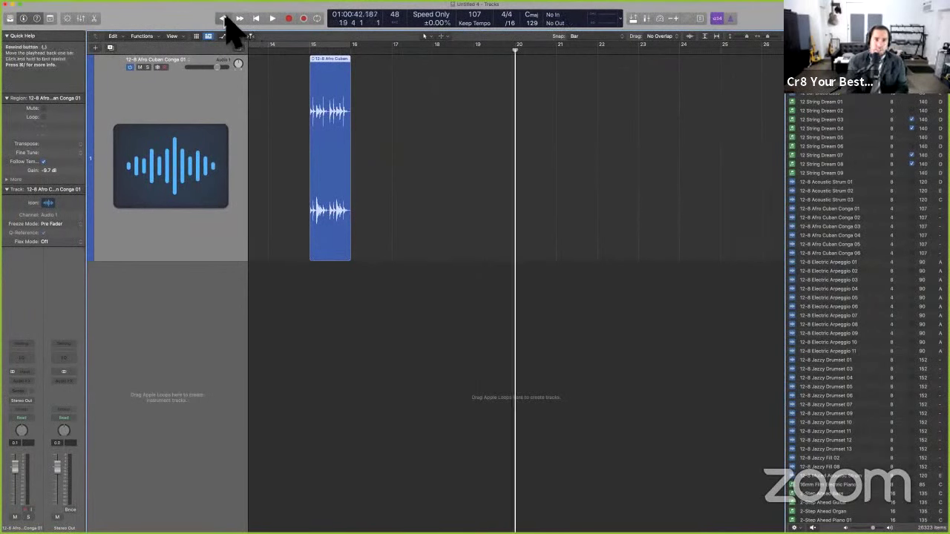
left_click(224, 19)
left_click(223, 19)
left_click(239, 18)
left_click(239, 19)
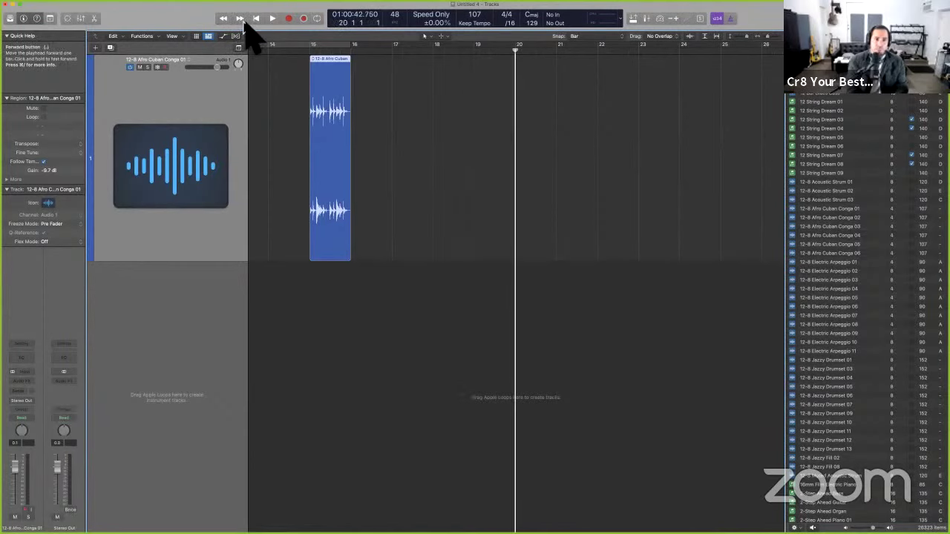
left_click(239, 19)
left_click(239, 19)
left_click(223, 18)
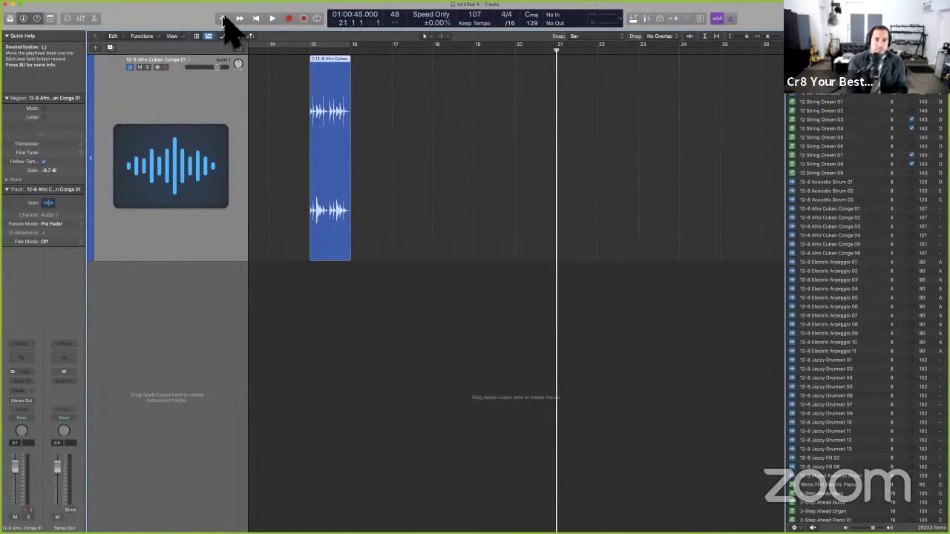
left_click(224, 19)
left_click(223, 18)
left_click(223, 18)
left_click(224, 18)
left_click(240, 19)
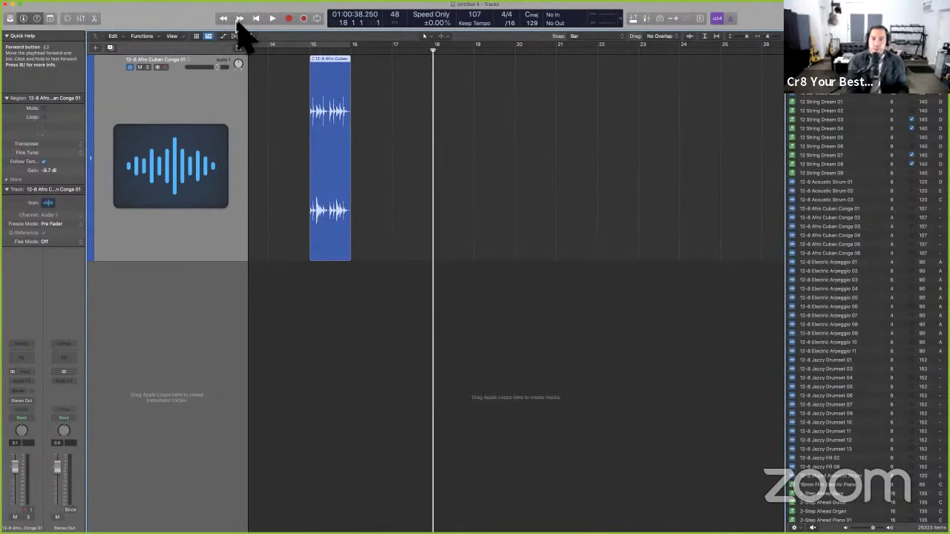
- Check the guide's section on moving the playhead to the project start, then return to Logic Pro and send the playhead to the beginning
key("super+Tab")
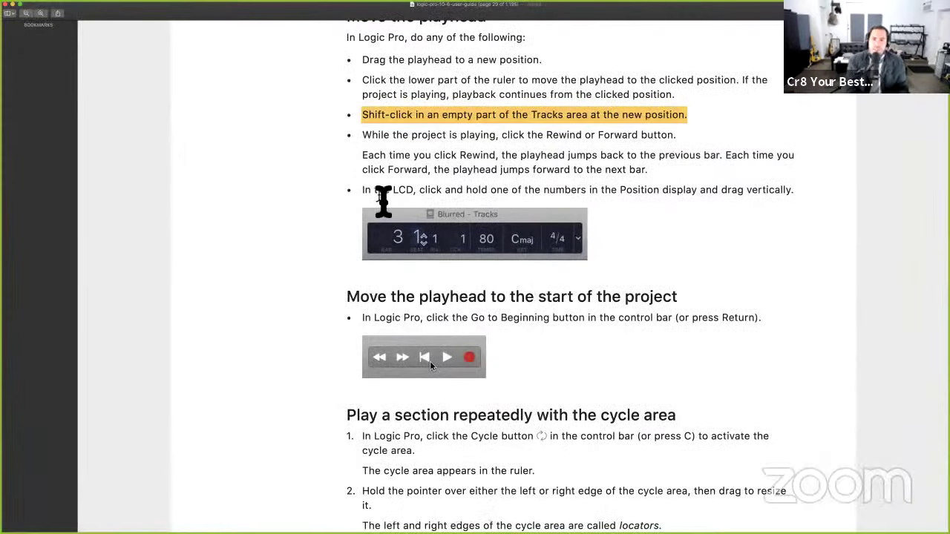
scroll(383, 201, "down", 3)
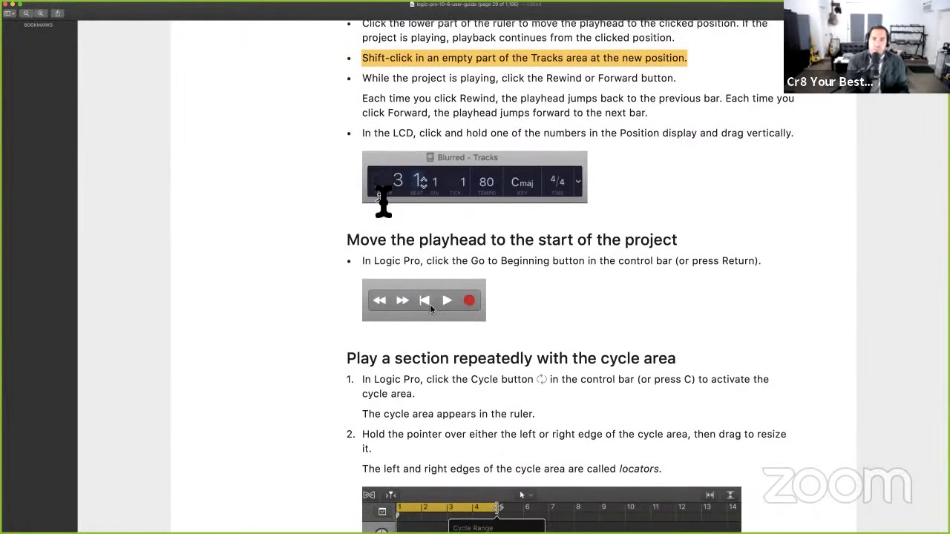
scroll(383, 201, "down", 3)
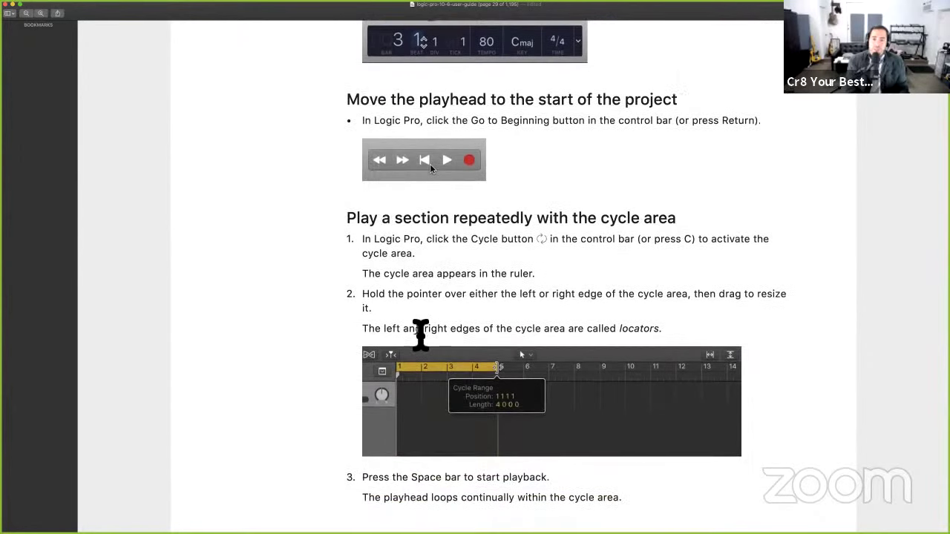
key("super+Tab")
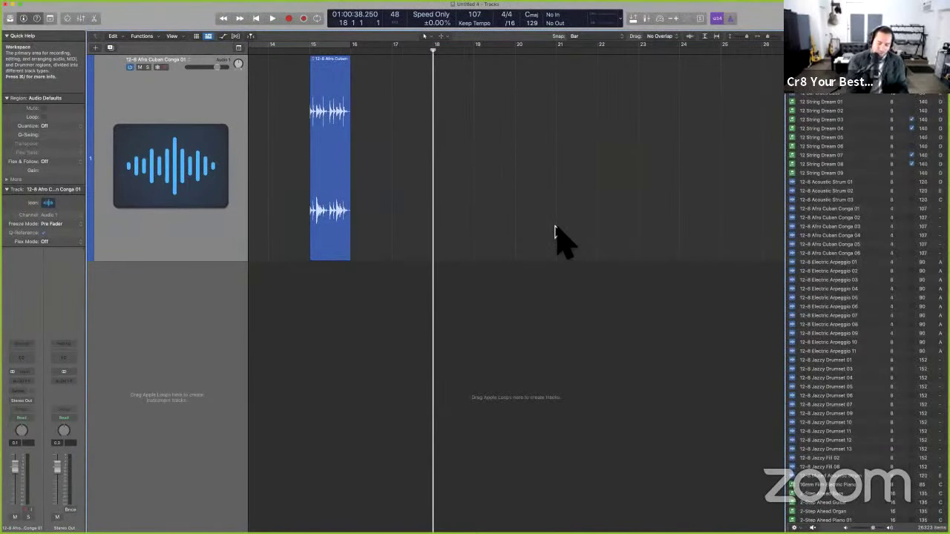
scroll(555, 232, "left", 10)
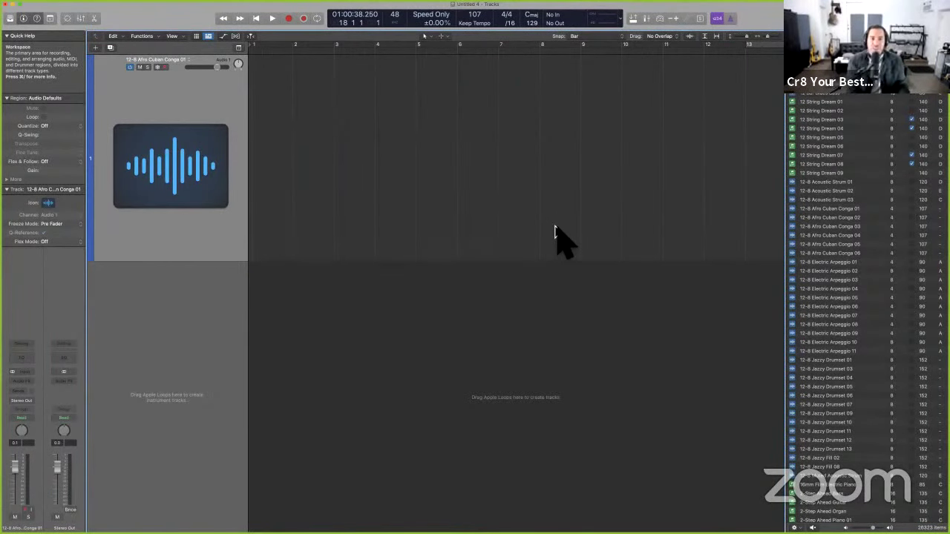
key("Return")
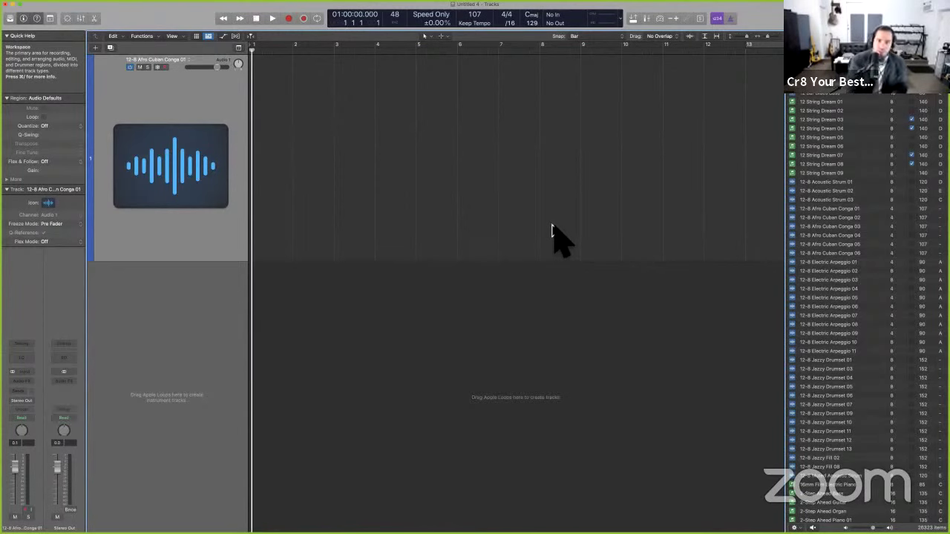
- Move the playhead to bar 50 with the Go To Position dialog
left_click(553, 230, "ctrl+alt")
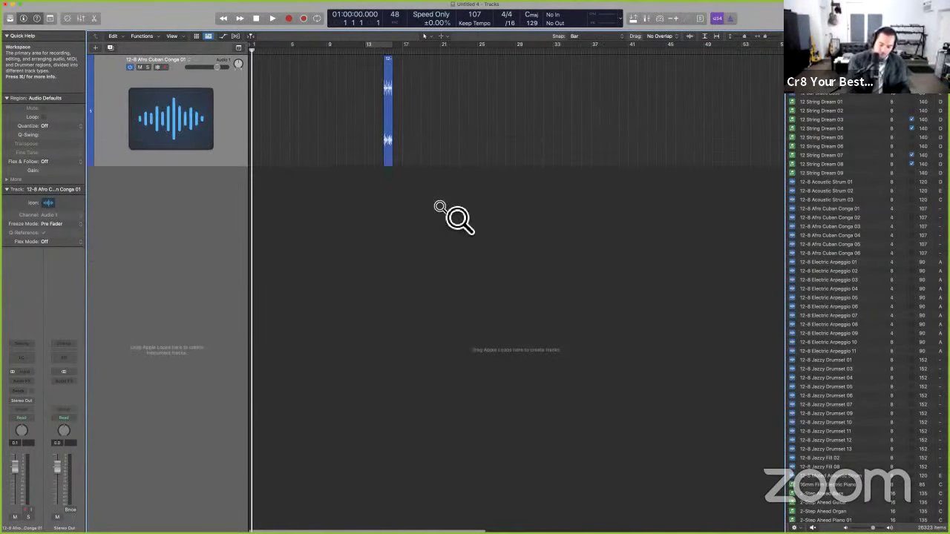
key("slash")
type("50")
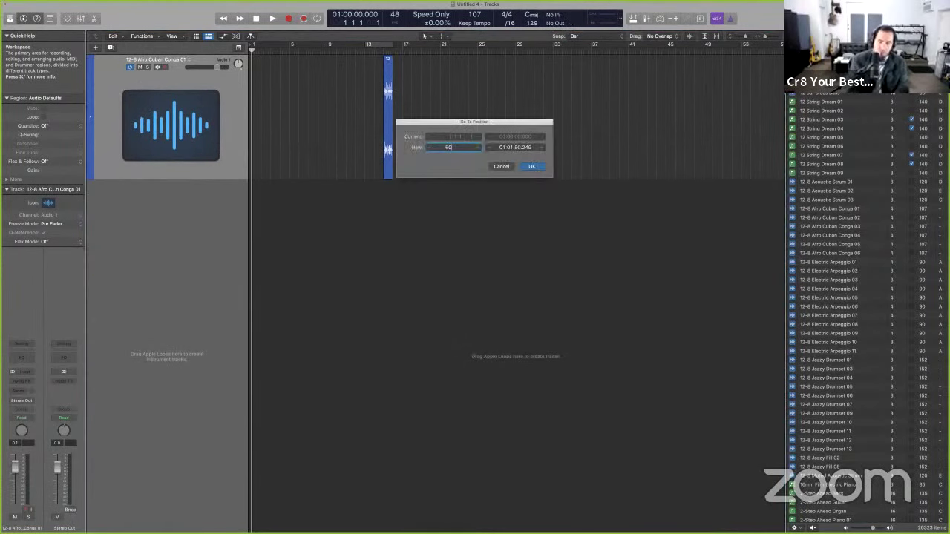
key("Return")
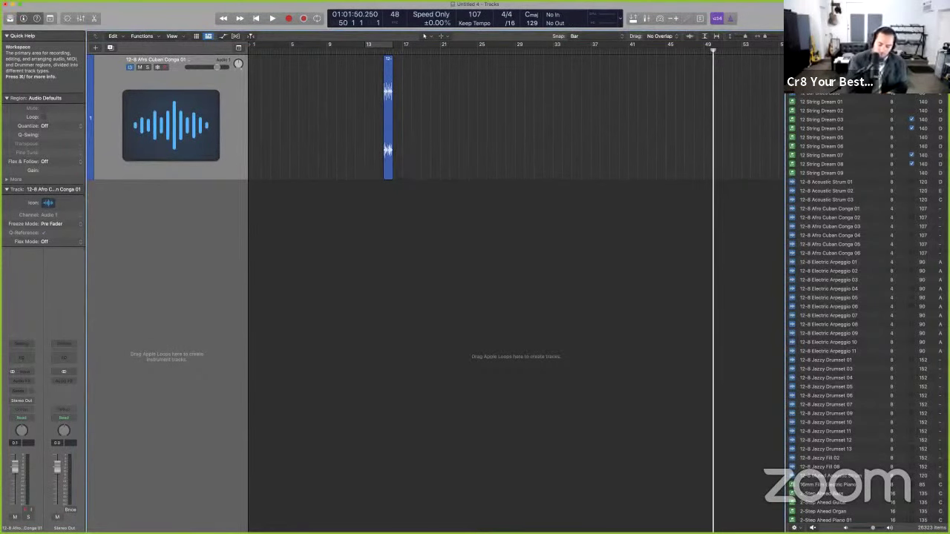
- Step the playhead backward and forward bar by bar from bar 50, ending at bar 45
key("comma")
key("comma")
key("comma")
key("comma")
key("comma")
key("period")
key("period")
key("period")
key("comma")
key("comma")
key("comma")
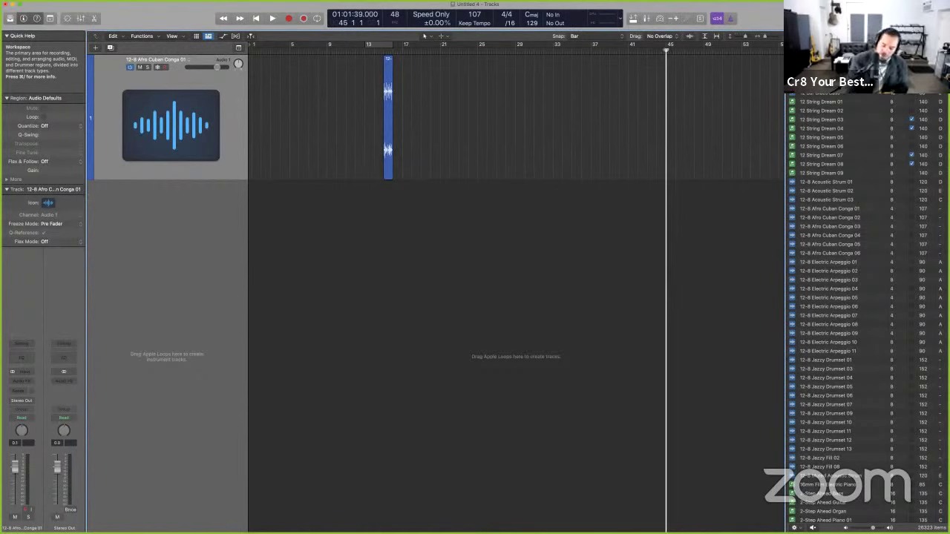
- Return the playhead to the project start, move it to bar 28, and reposition it at bar 14 from the Tracks area
key("Return")
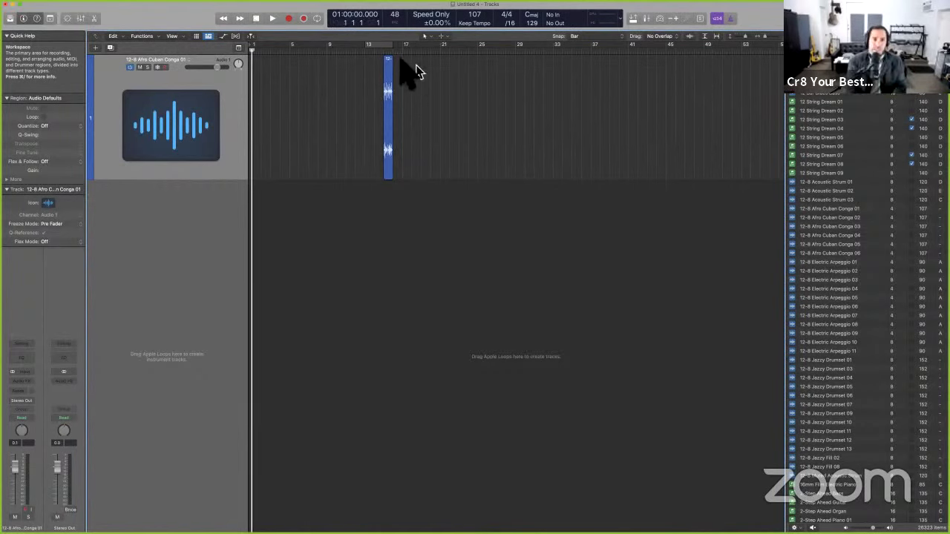
left_click_drag(256, 59, 505, 64)
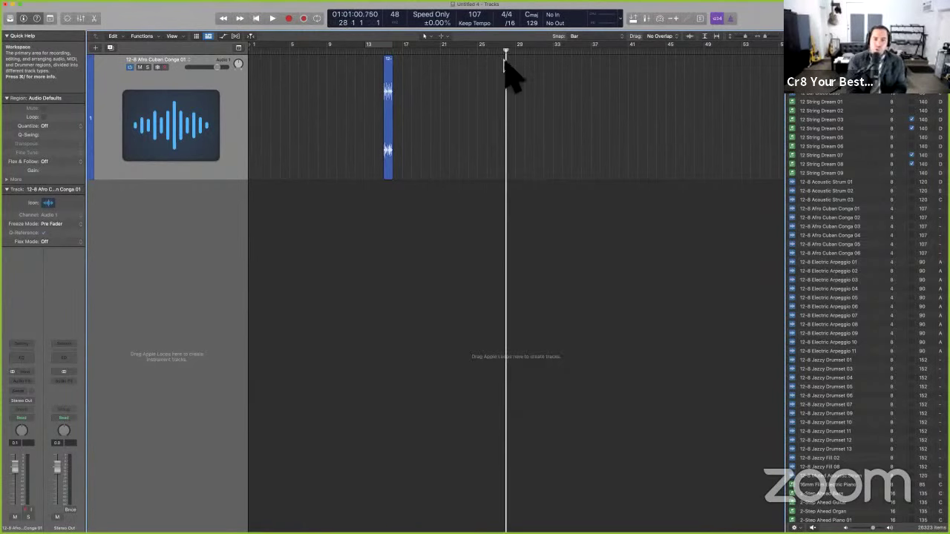
left_click(373, 139)
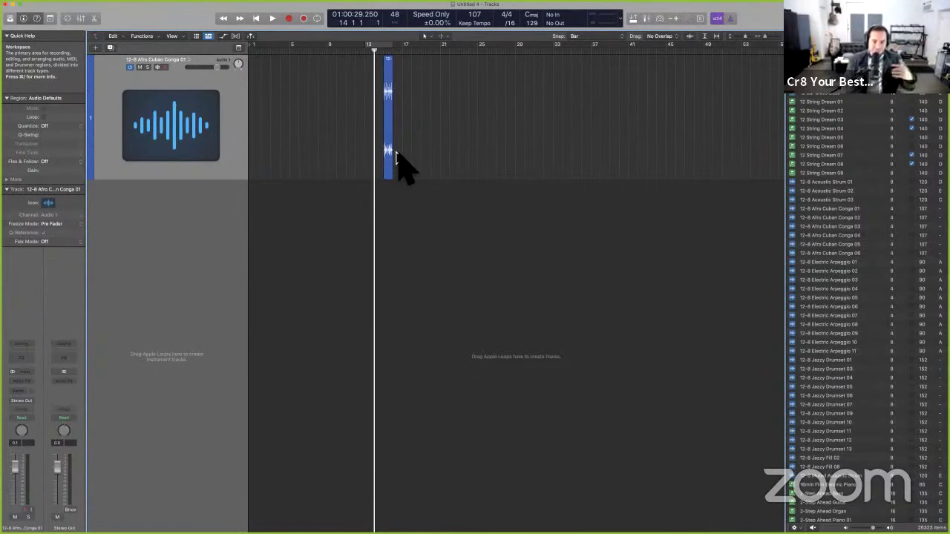
- Switch to the user guide and read the sections on playing a section repeatedly and moving the cycle area
key("ctrl+Left")
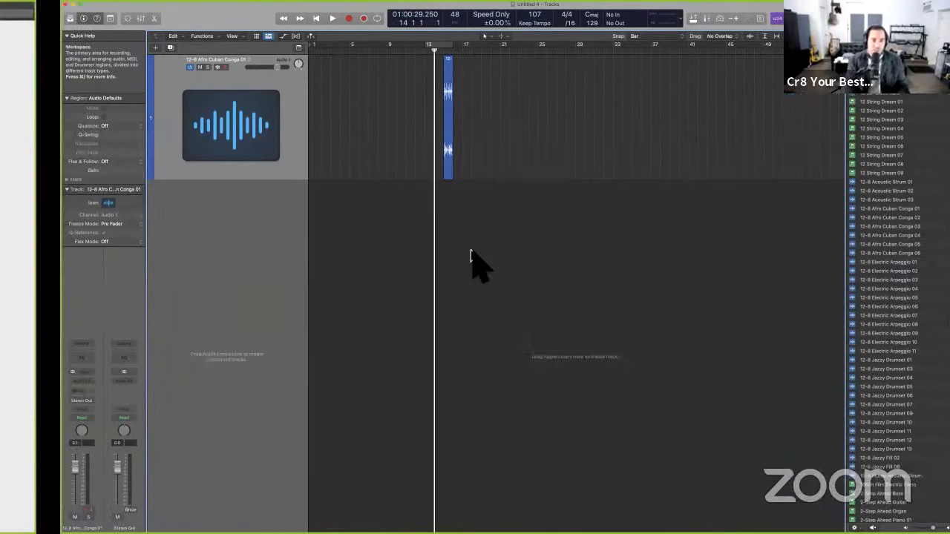
scroll(474, 259, "down", 3)
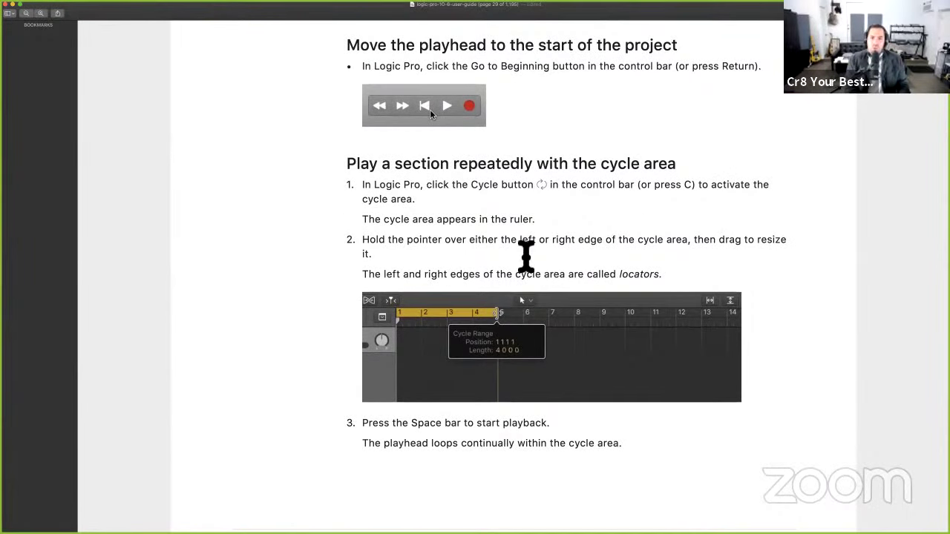
scroll(432, 267, "down", 5)
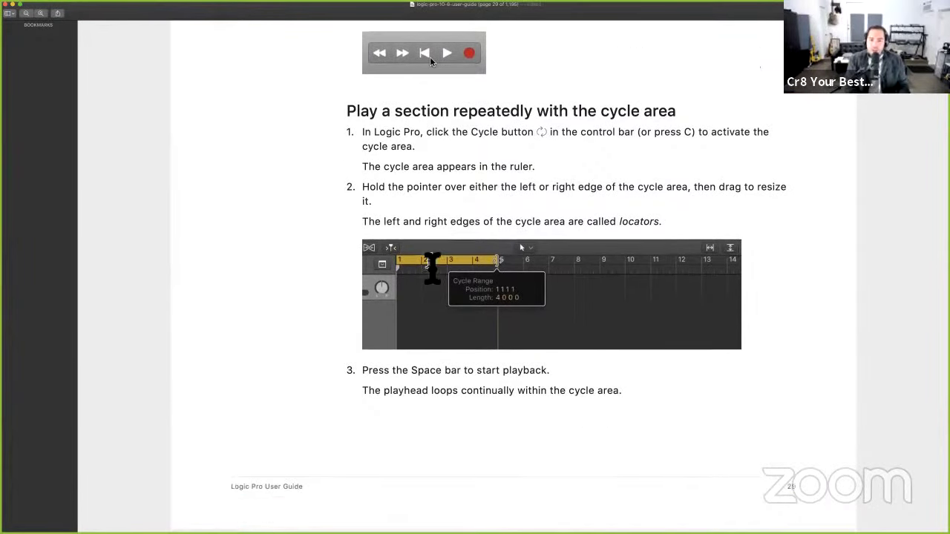
scroll(433, 267, "down", 10)
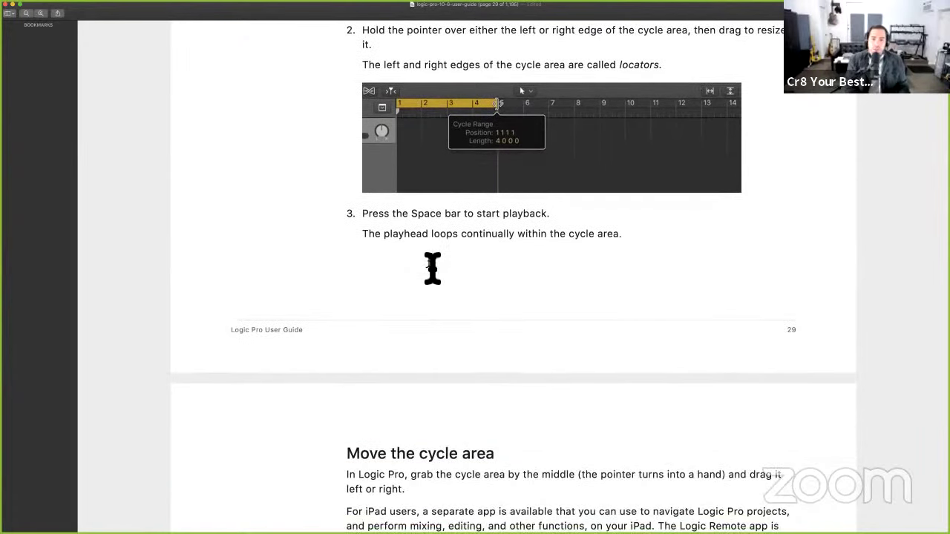
scroll(432, 269, "down", 4)
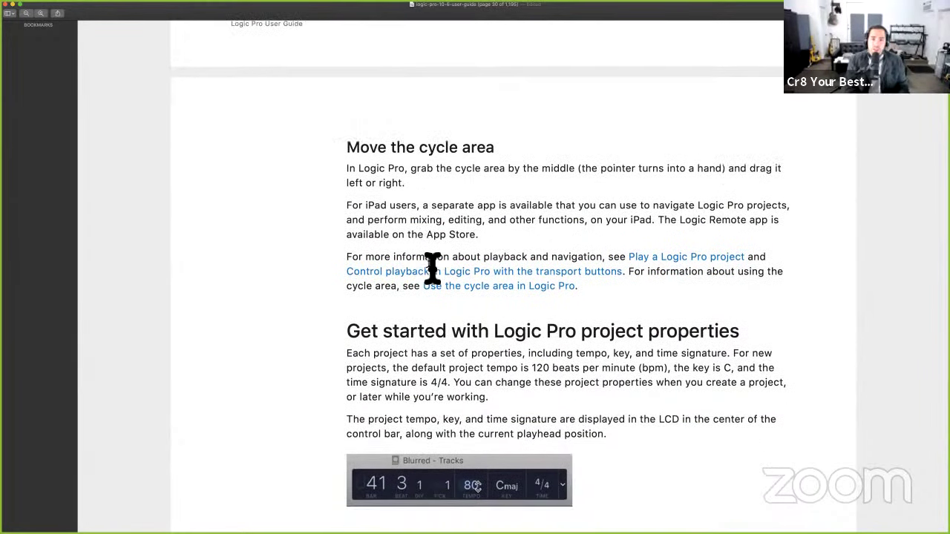
- Return to Logic Pro, select all regions and set the cycle area to the conga region at bar 15
key("super+Tab")
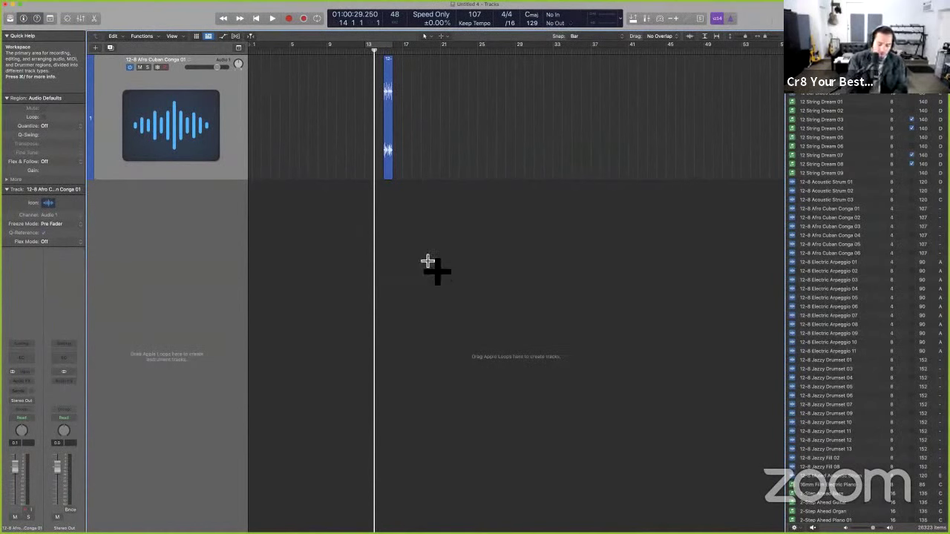
key("super+a")
key("super+u")
key("super+Right")
key("super+Right")
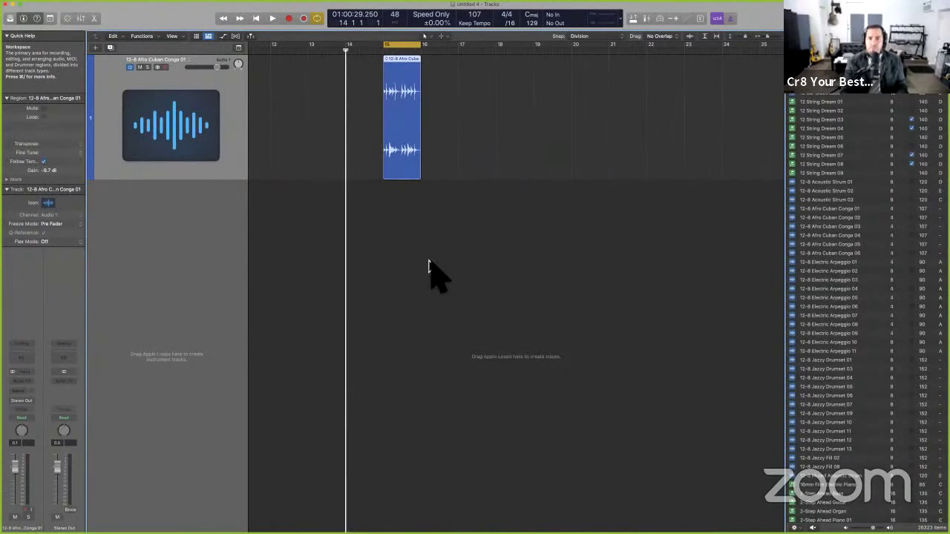
- Extend the right edge of the cycle area to about bar 21
left_click_drag(436, 58, 609, 64)
key("super+Left")
key("super+Left")
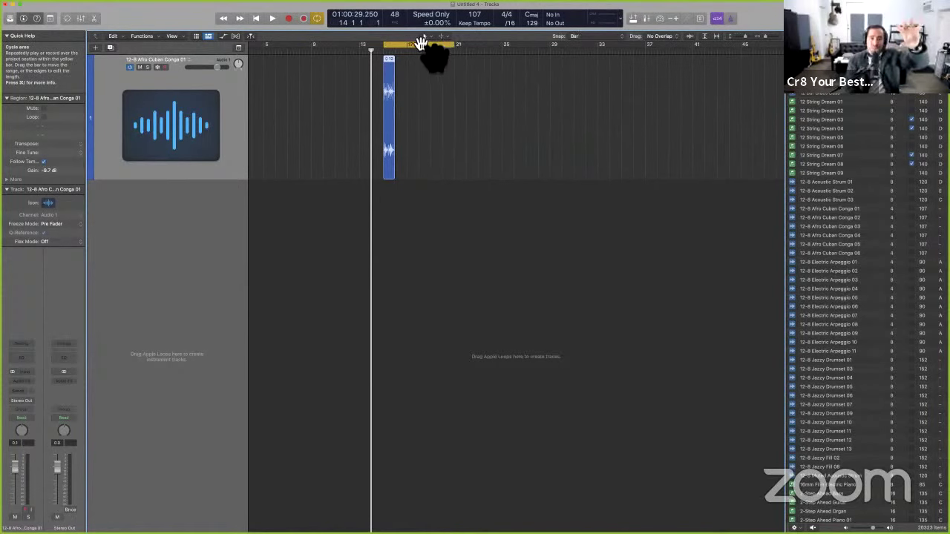
- Move the cycle area to start at bar 9, review the Snap options without changing them, and move the area to start at bar 13
left_click_drag(420, 43, 346, 64)
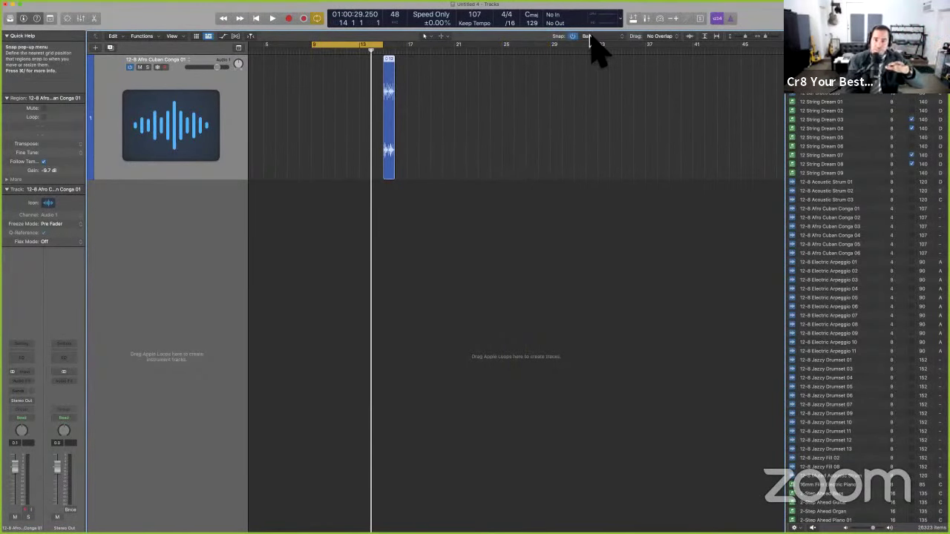
left_click(589, 37)
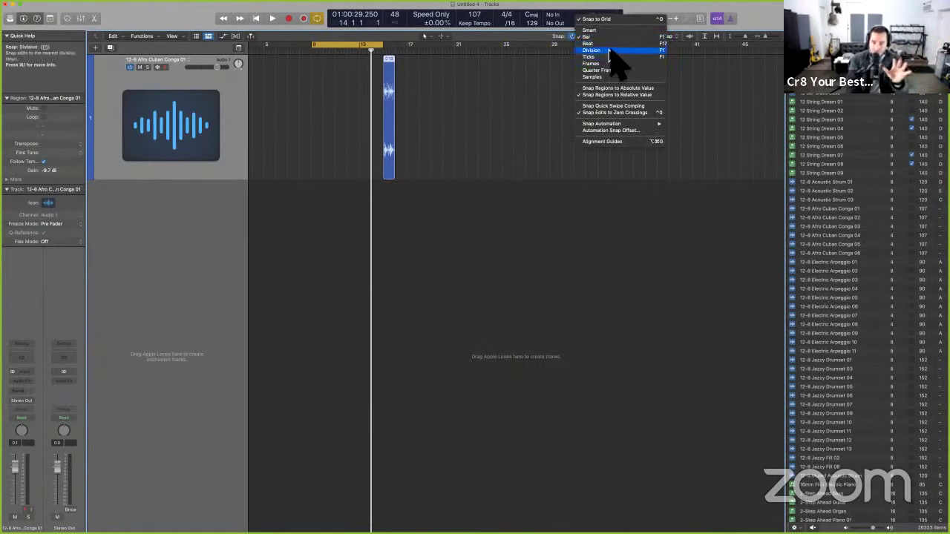
left_click(479, 76)
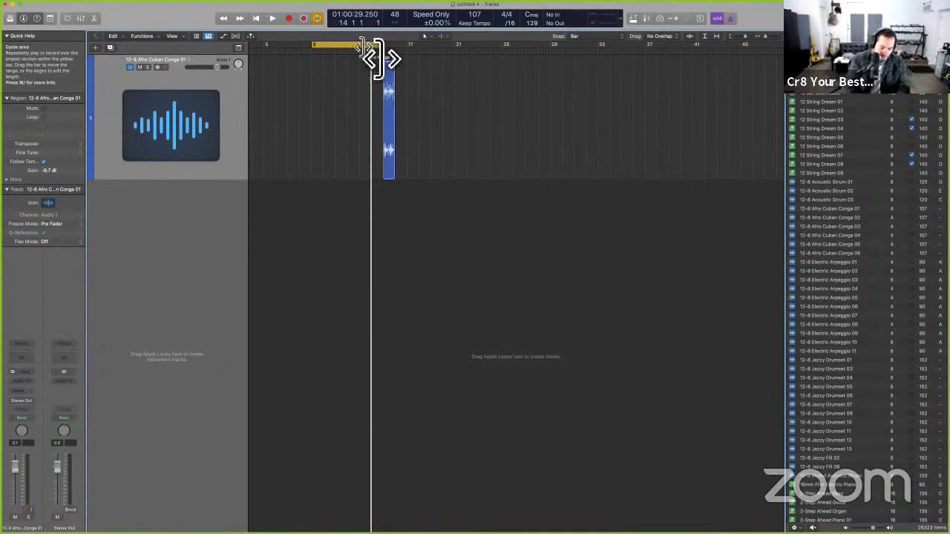
left_click_drag(371, 46, 396, 46)
- Switch to the user guide and read the introduction to project properties, including tempo, key and time signature
key("super+Tab")
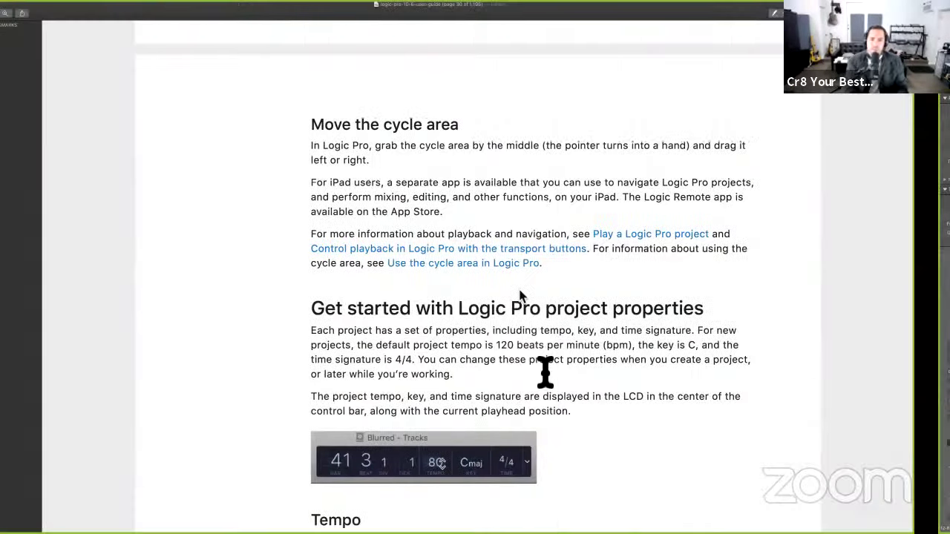
scroll(545, 371, "down", 5)
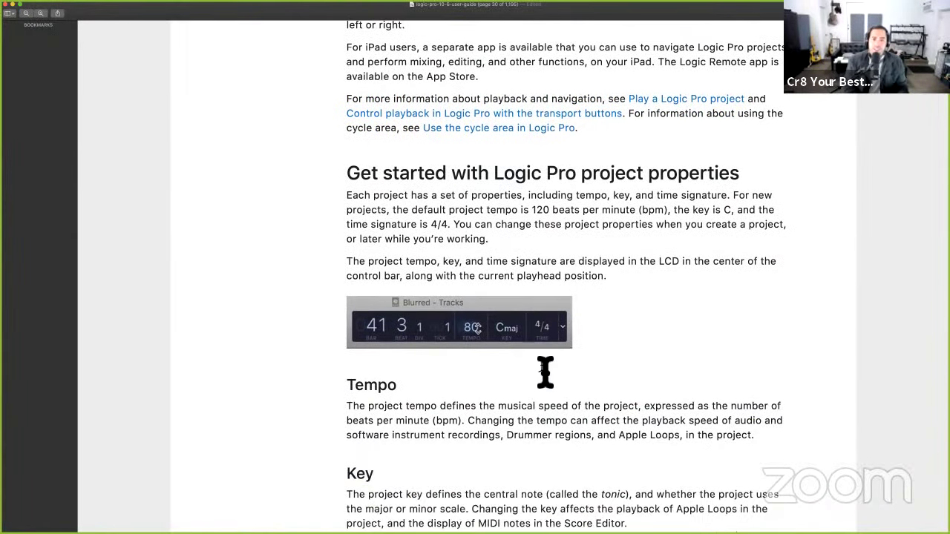
scroll(503, 201, "down", 1)
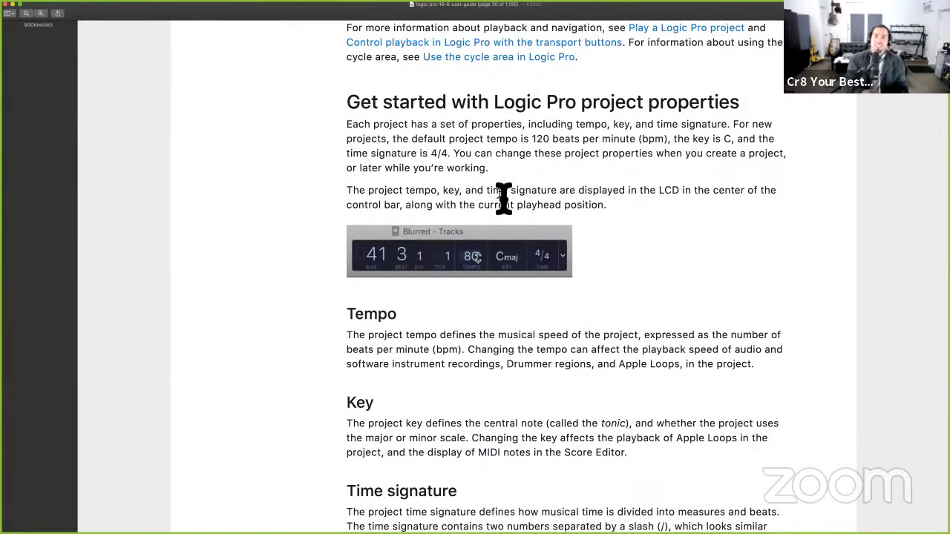
scroll(461, 237, "down", 2)
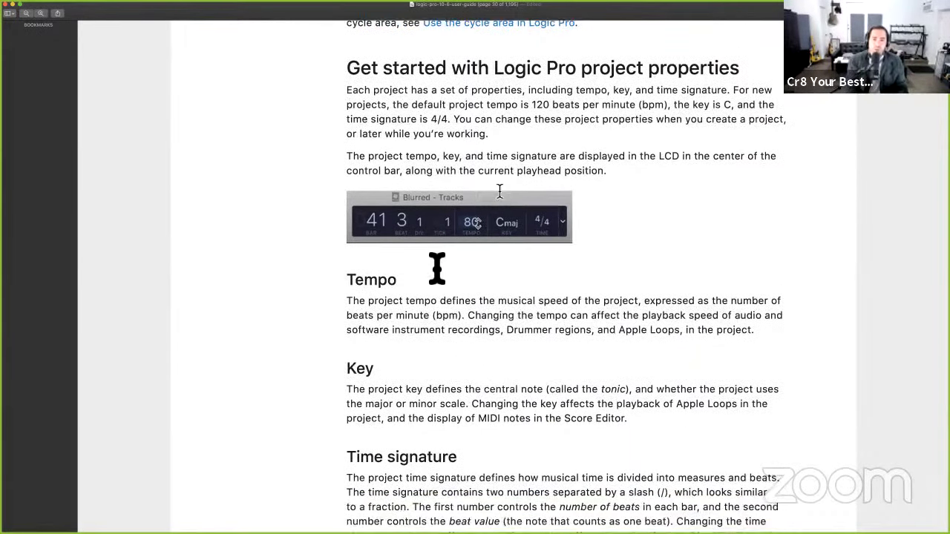
- Return to Logic Pro, turn off cycle mode, and delete the 12-8 Afro Cuban Conga 01 region and its track
key("super+Tab")
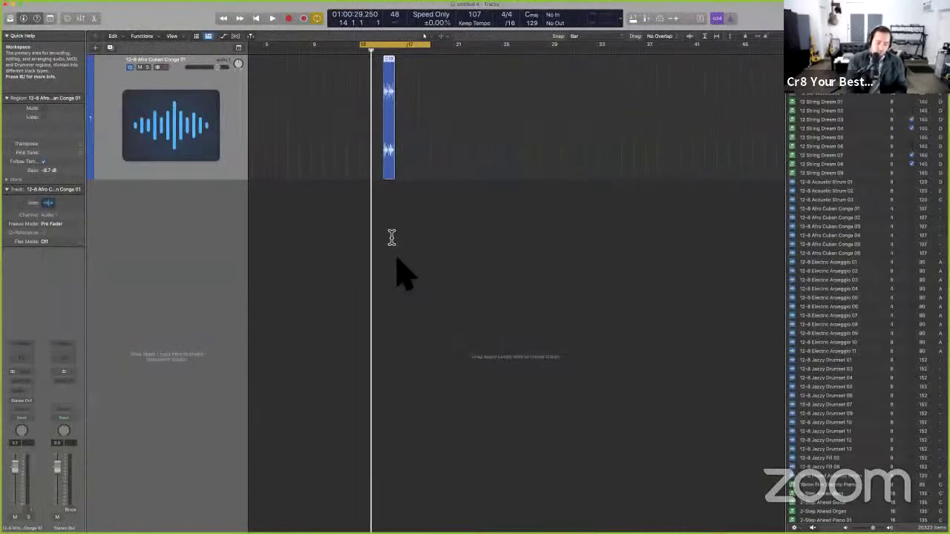
left_click(394, 260)
left_click(241, 134)
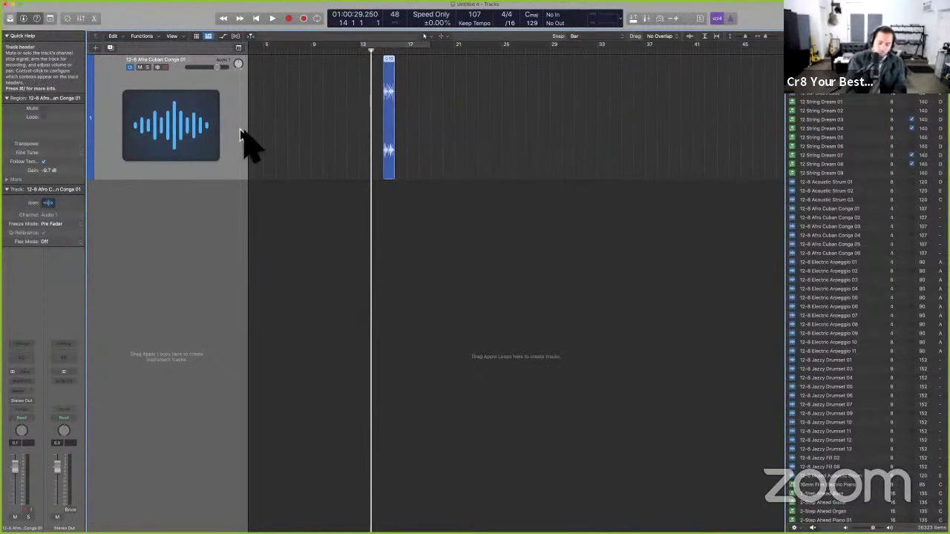
key("BackSpace")
key("super+BackSpace")
key("Return")
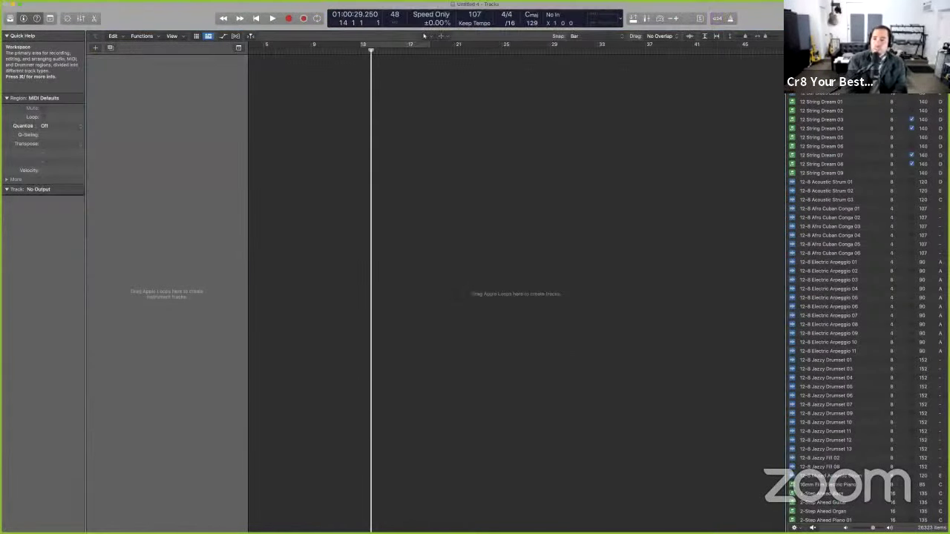
- Add the 12-8 Jazzy Drumset 07 loop on a new track at bar 21, play it in the cycle area and stop playback
left_click_drag(842, 403, 466, 91)
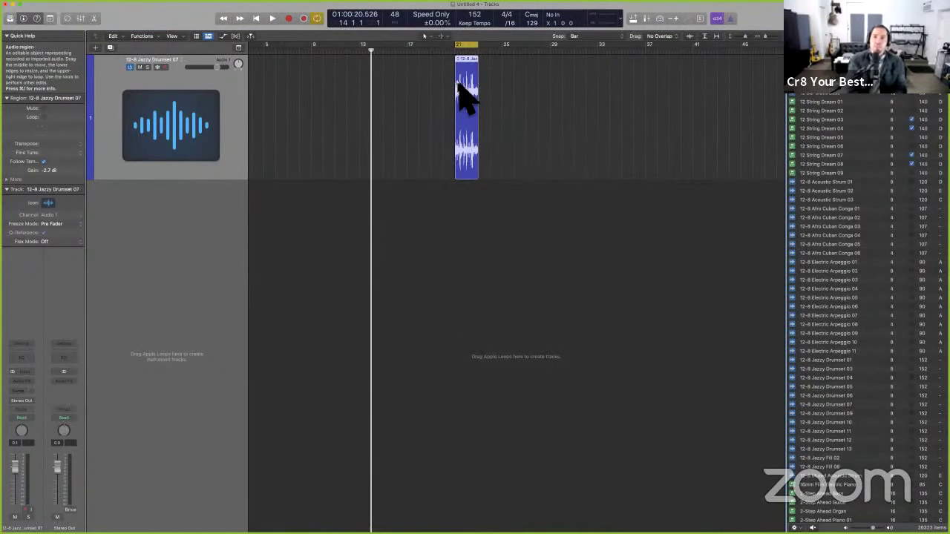
key("shift+space")
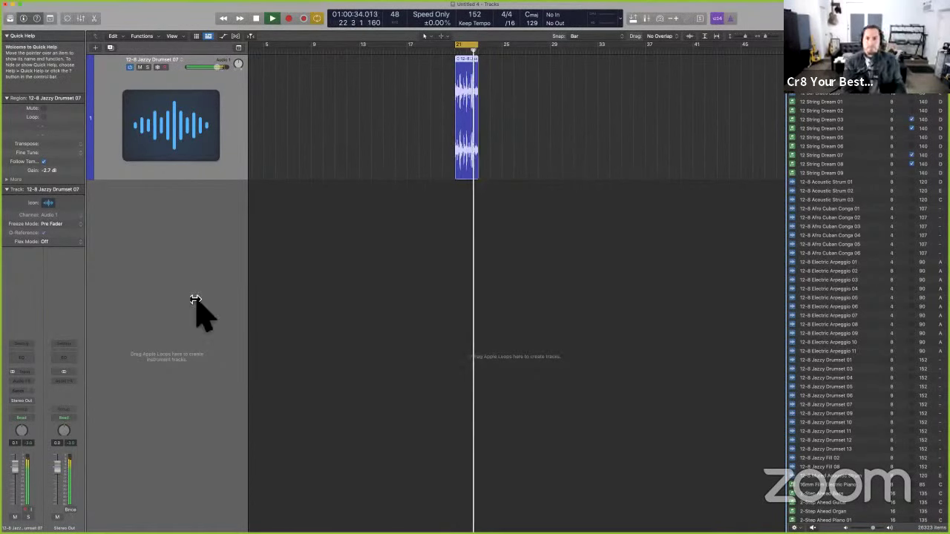
key("space")
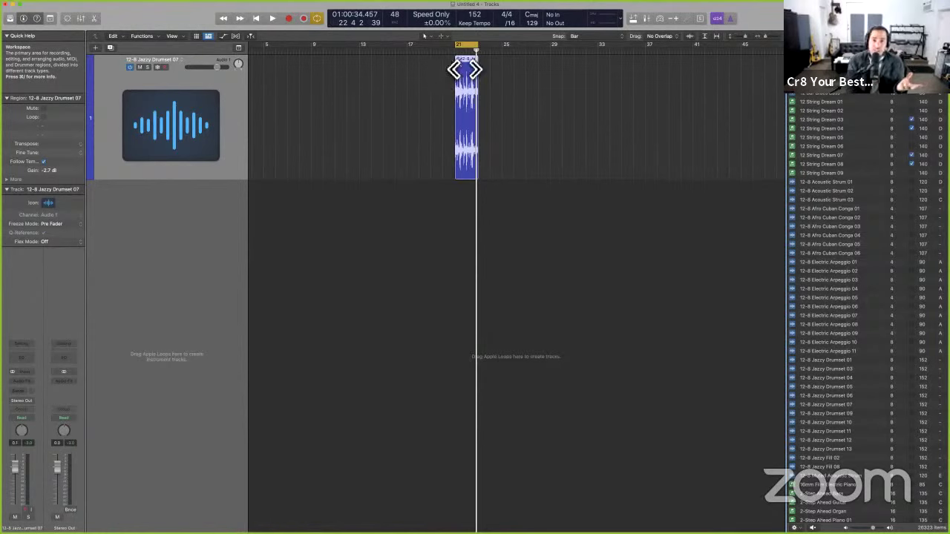
- Set the project tempo to 130, play the drum loop in the cycle area and stop playback
double_click(480, 13)
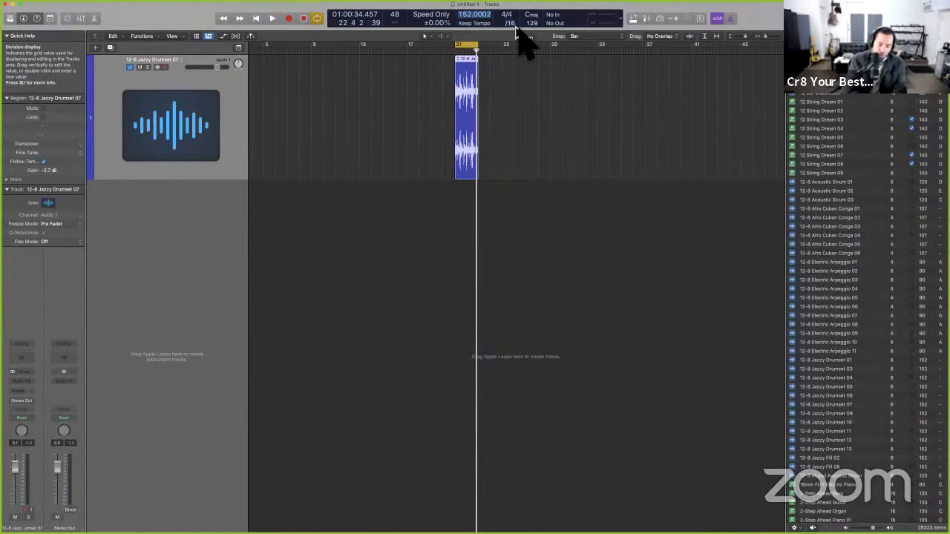
type("130")
key("Return")
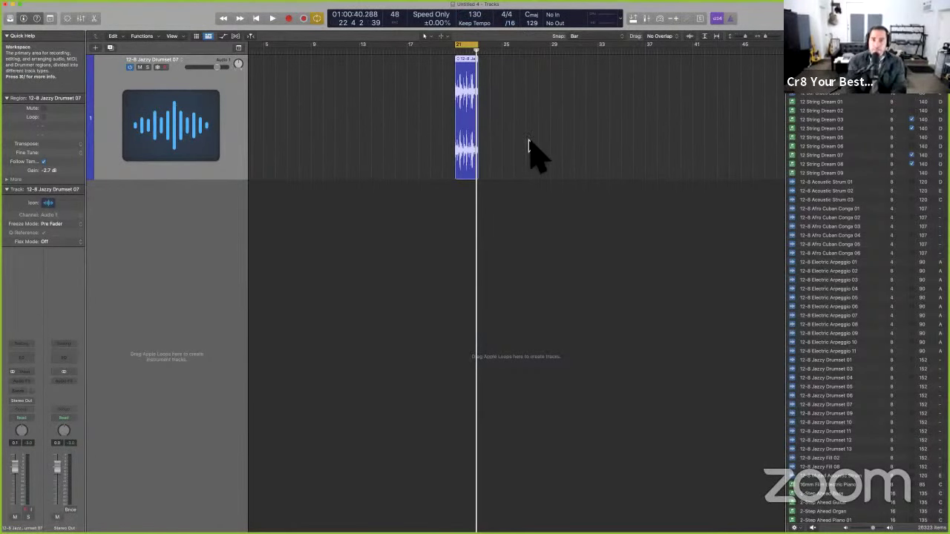
left_click(529, 145)
key("space")
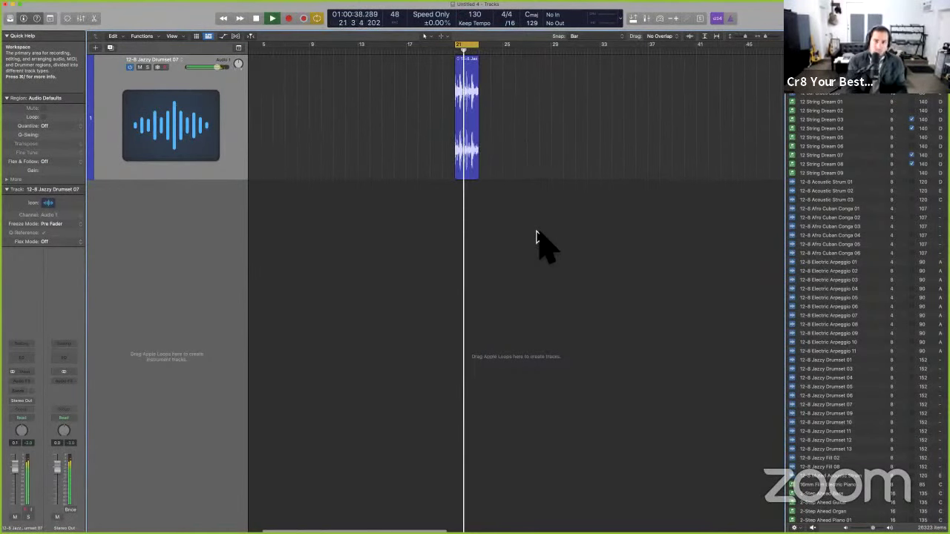
key("super+Right")
key("super+Right")
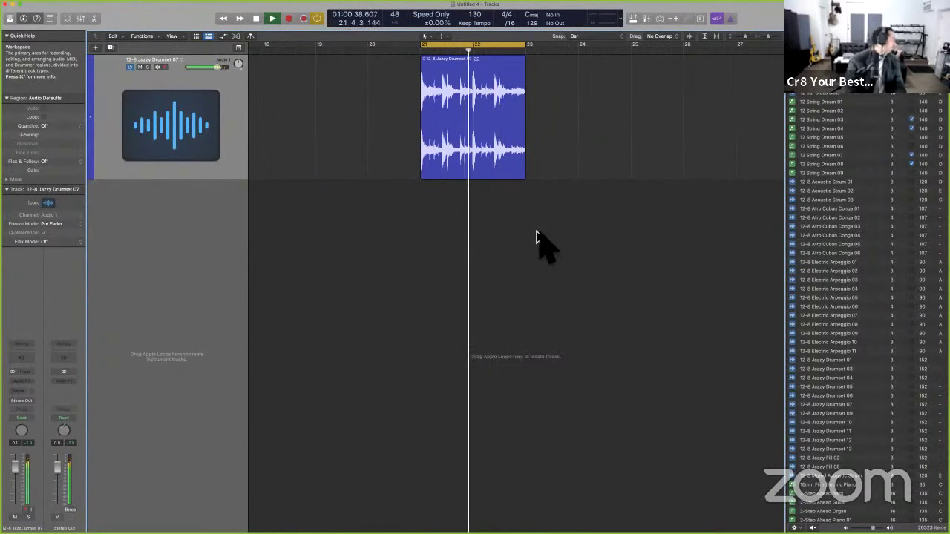
key("space")
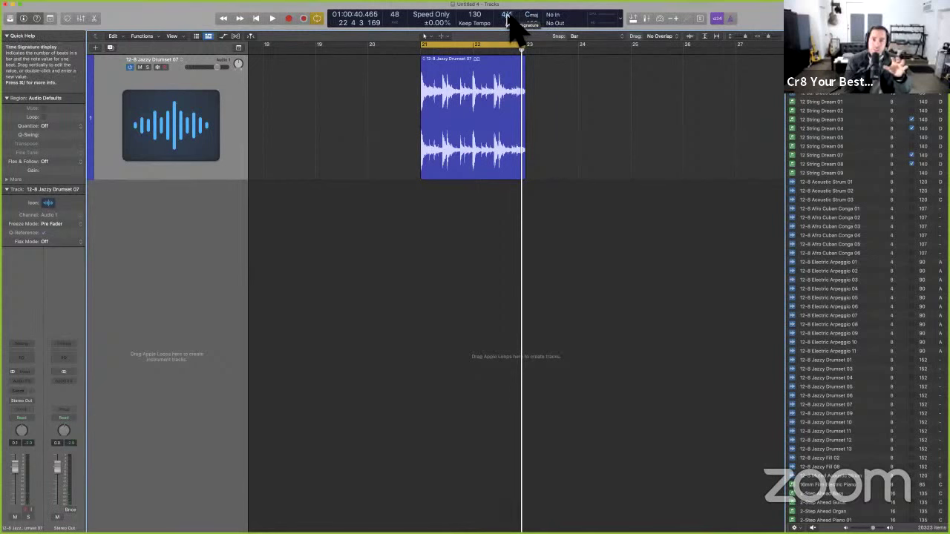
- Review the Customize Control Bar and Display options, including the LCD display modes, and close the settings without changing them
left_click(621, 22)
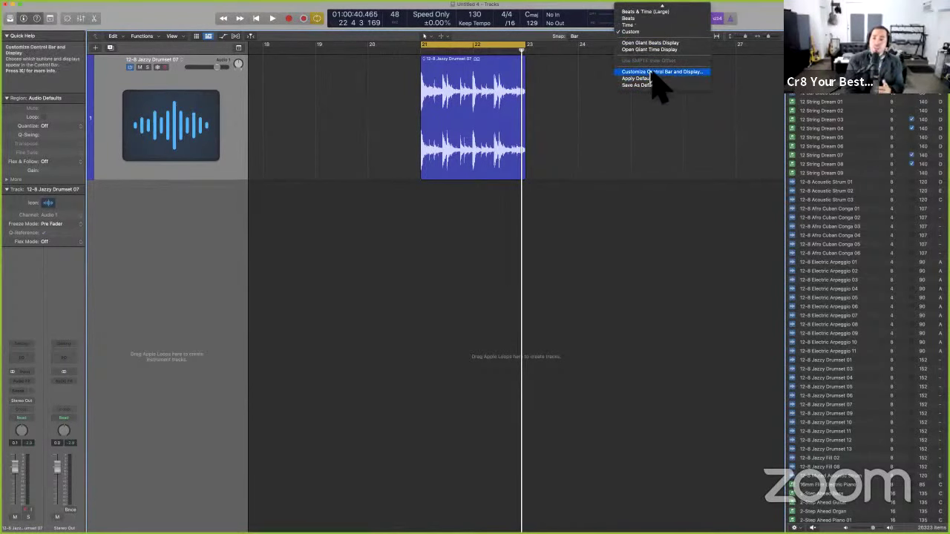
left_click(650, 73)
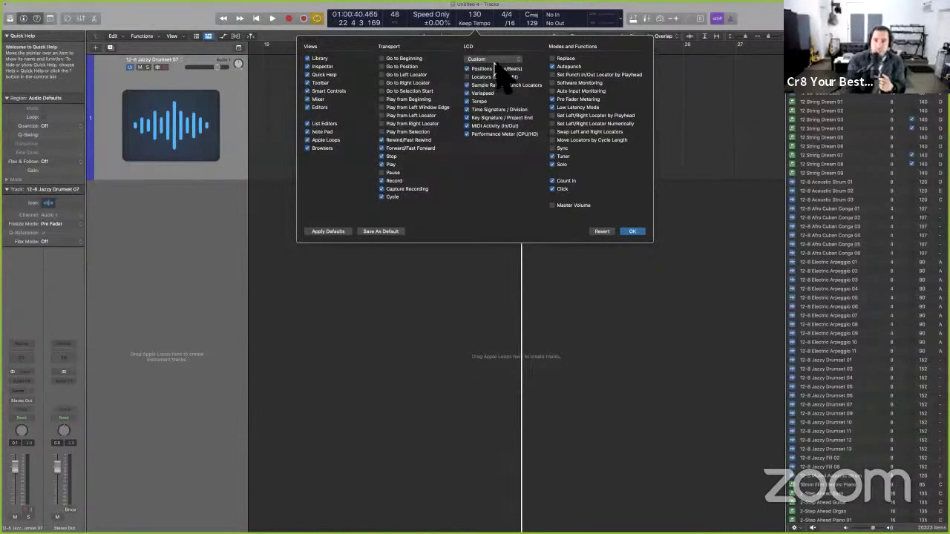
left_click(497, 61)
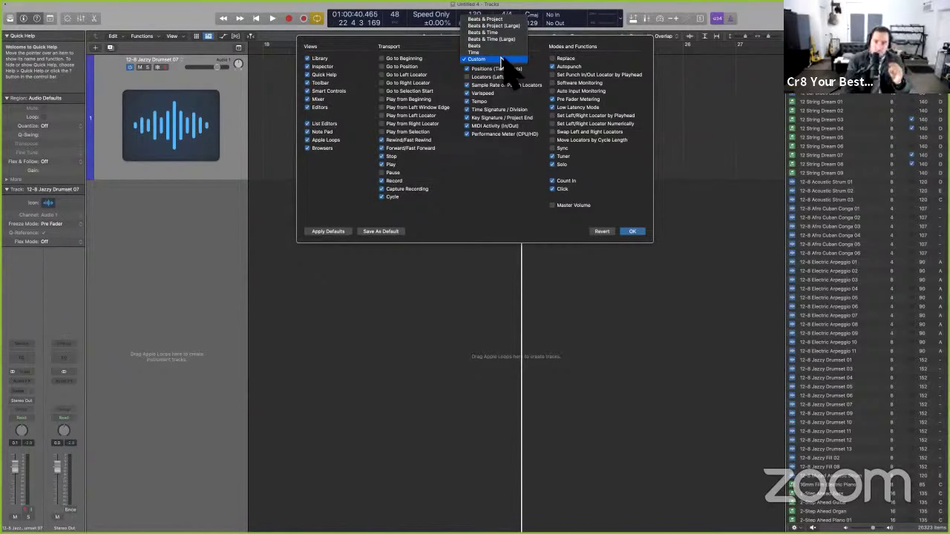
left_click(526, 136)
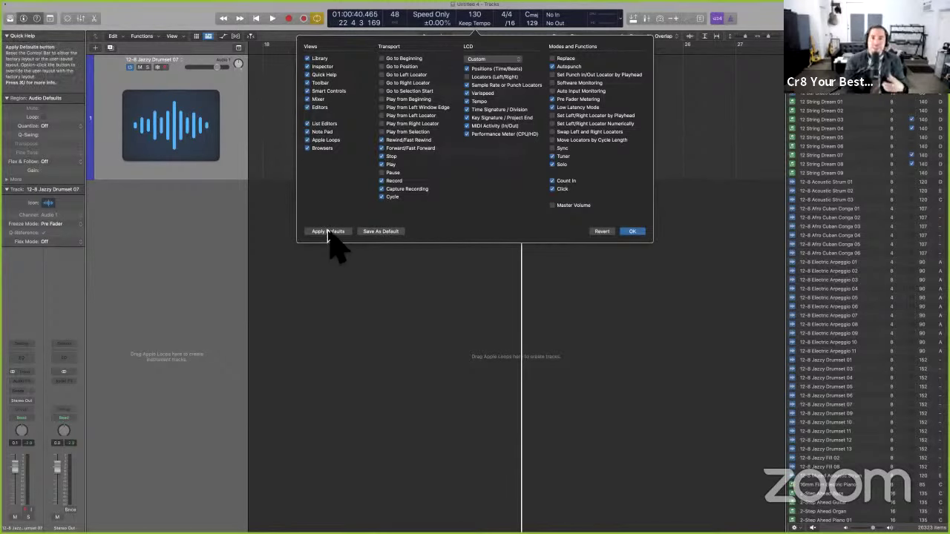
left_click(632, 232)
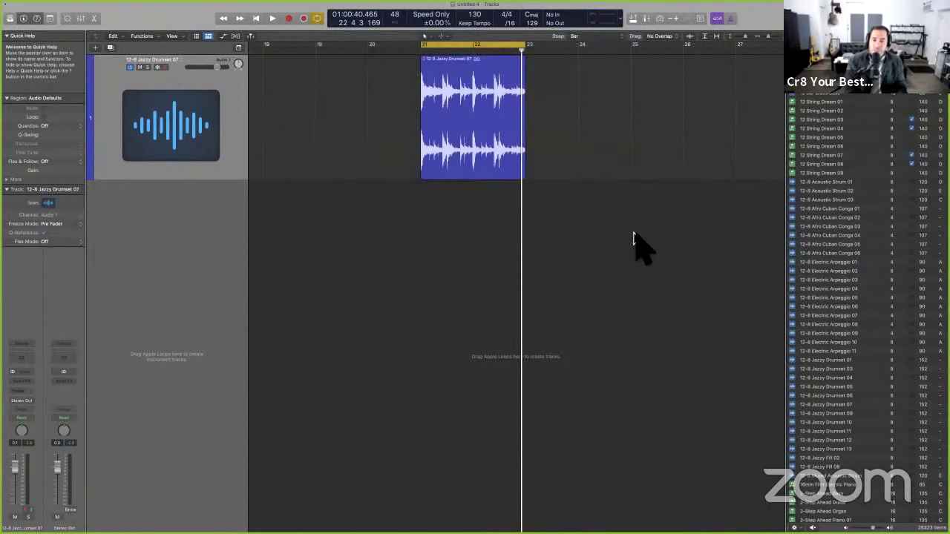
- Switch to the user guide and read the Tempo, Key and Time signature sections of the project properties chapter
key("super+Tab")
scroll(338, 256, "down", 1)
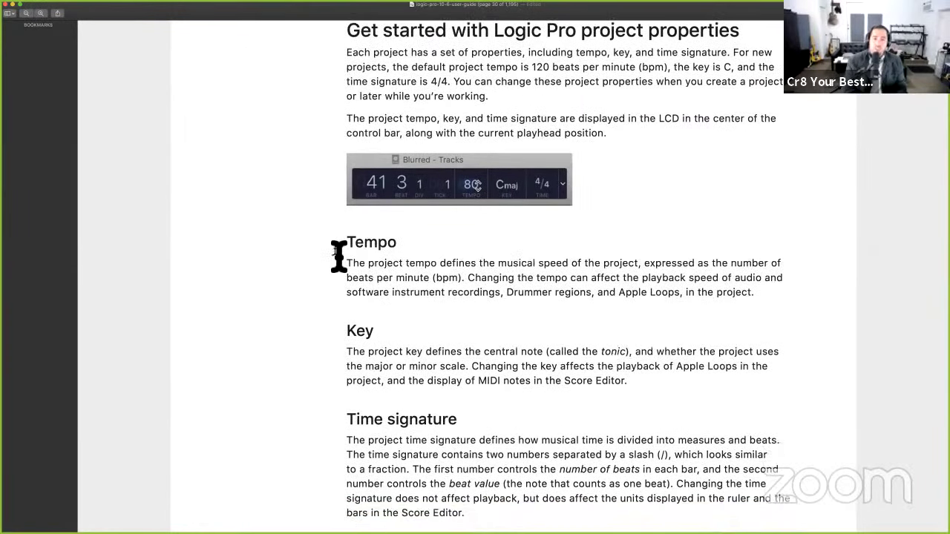
scroll(338, 256, "down", 1)
left_click_drag(356, 230, 387, 231)
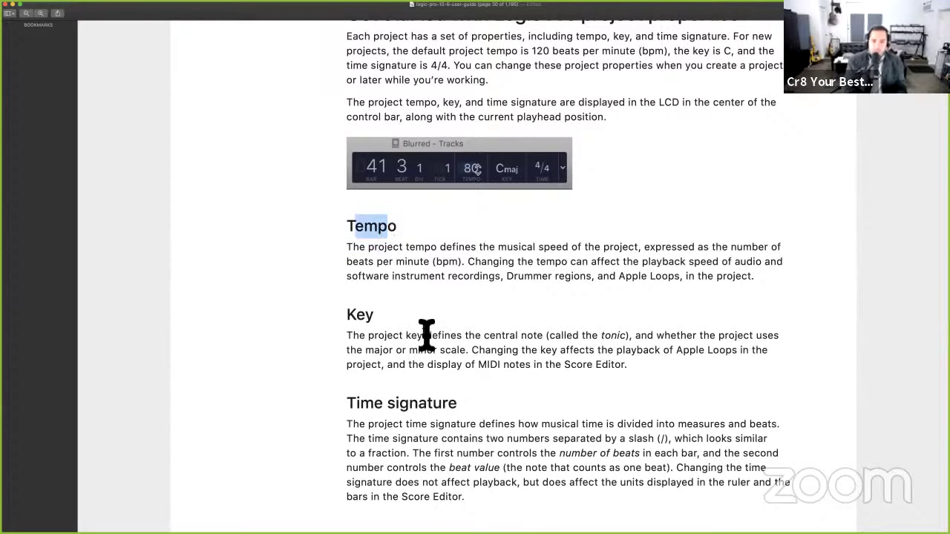
scroll(389, 319, "down", 3)
left_click_drag(347, 274, 392, 275)
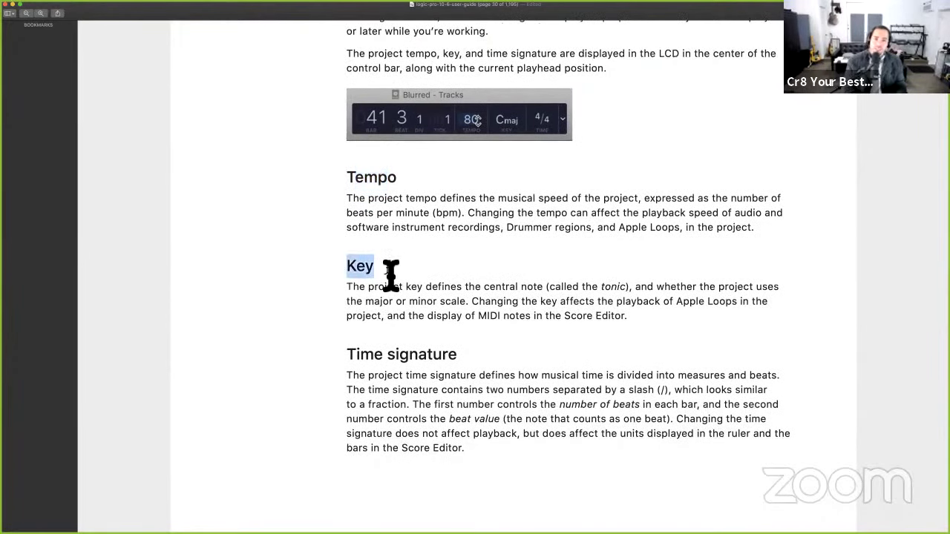
scroll(390, 276, "down", 4)
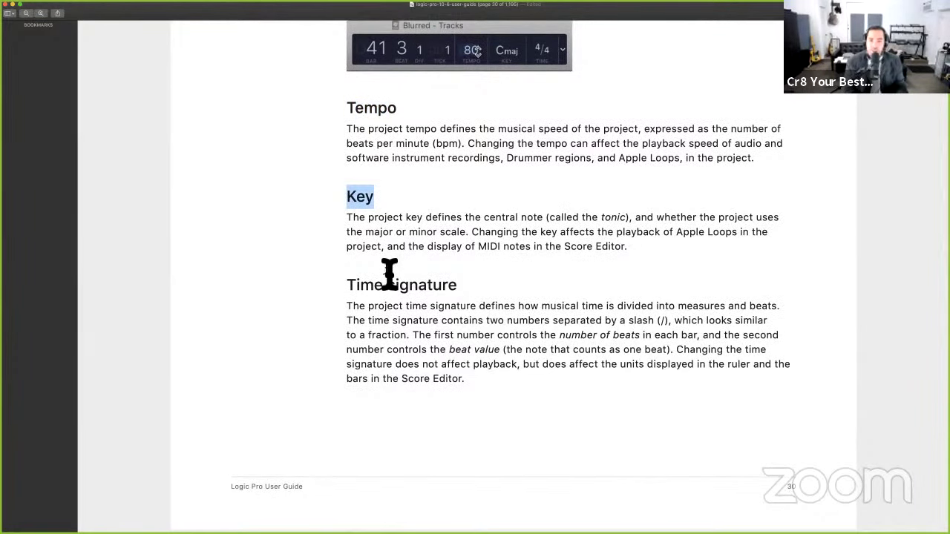
scroll(390, 275, "down", 4)
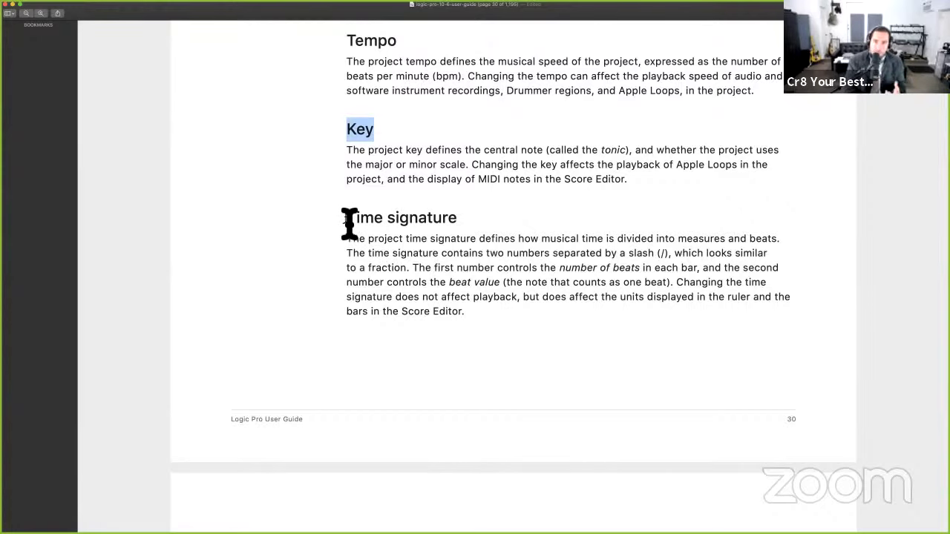
mouse_move(349, 221)
left_mouse_down()
mouse_move(437, 268)
mouse_move(515, 364)
left_mouse_up()
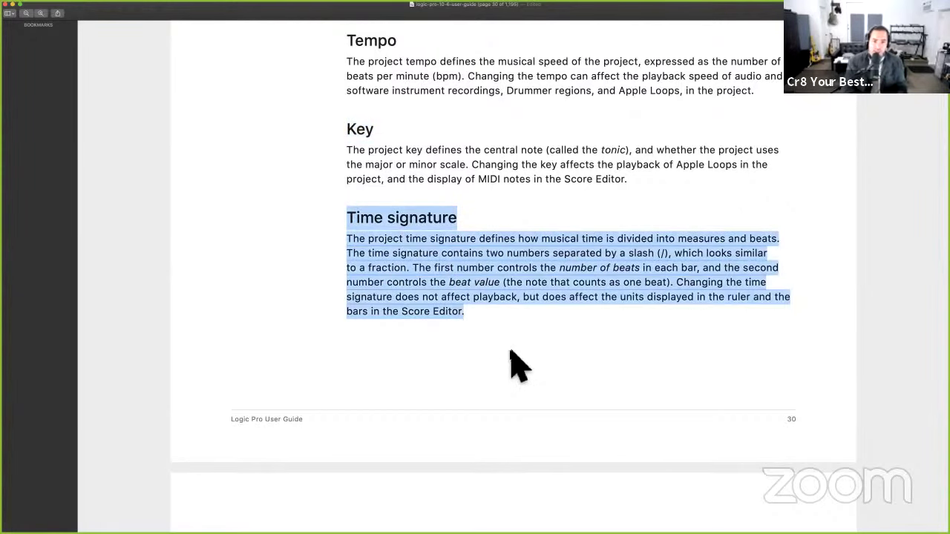
- Read the user guide's instructions for showing project properties and setting tempo, key and time signature in the LCD
scroll(515, 364, "down", 4)
scroll(512, 357, "down", 3)
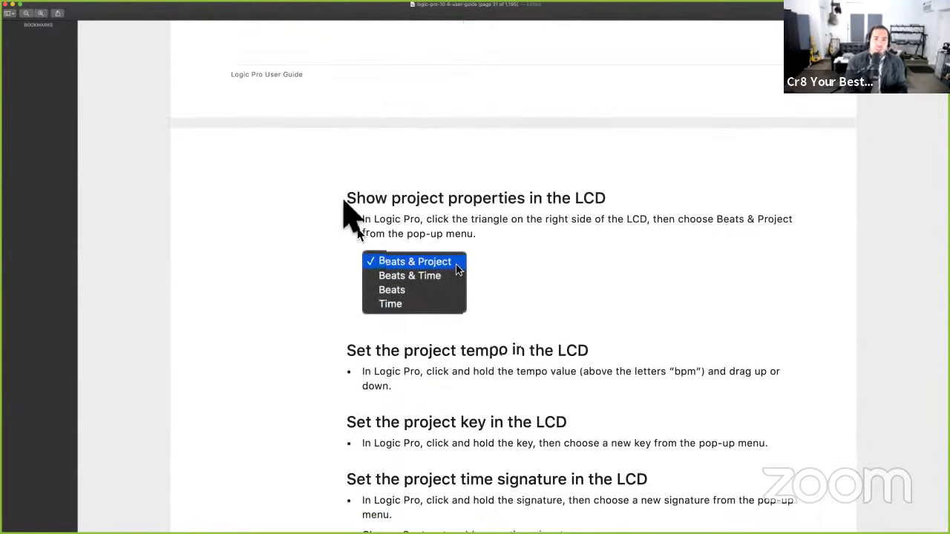
left_click_drag(346, 197, 558, 248)
scroll(558, 247, "down", 4)
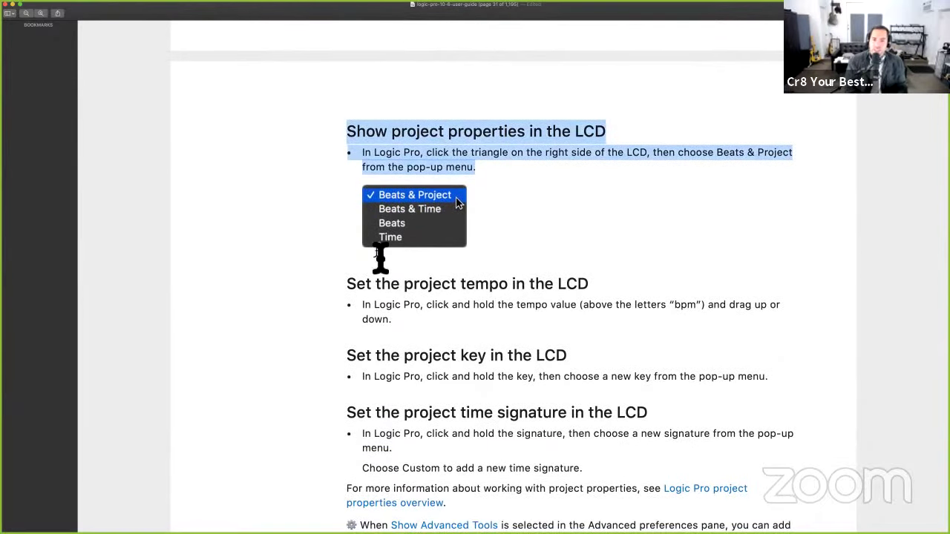
scroll(636, 257, "down", 4)
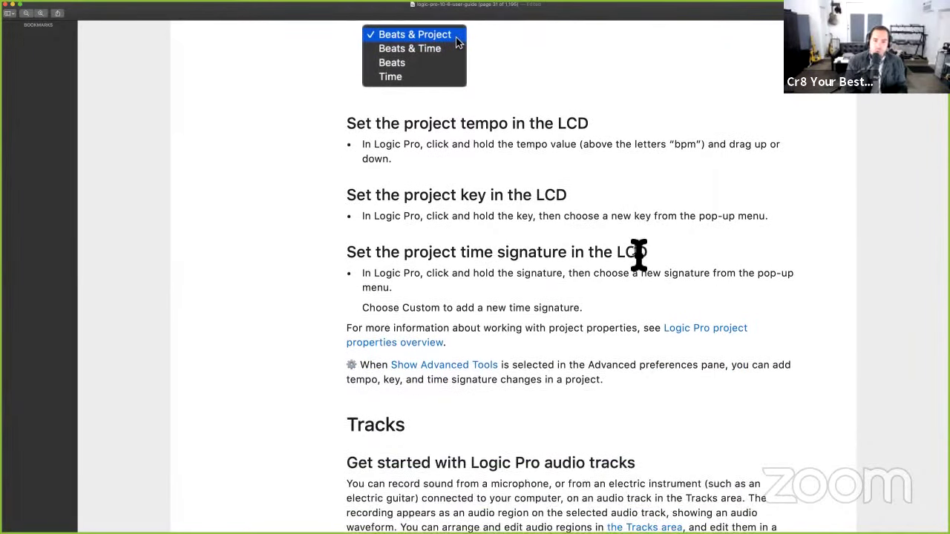
- Return to Logic Pro, try the Time and Beats & Time (Large) LCD display modes, and restore the Custom display
key("ctrl+Right")
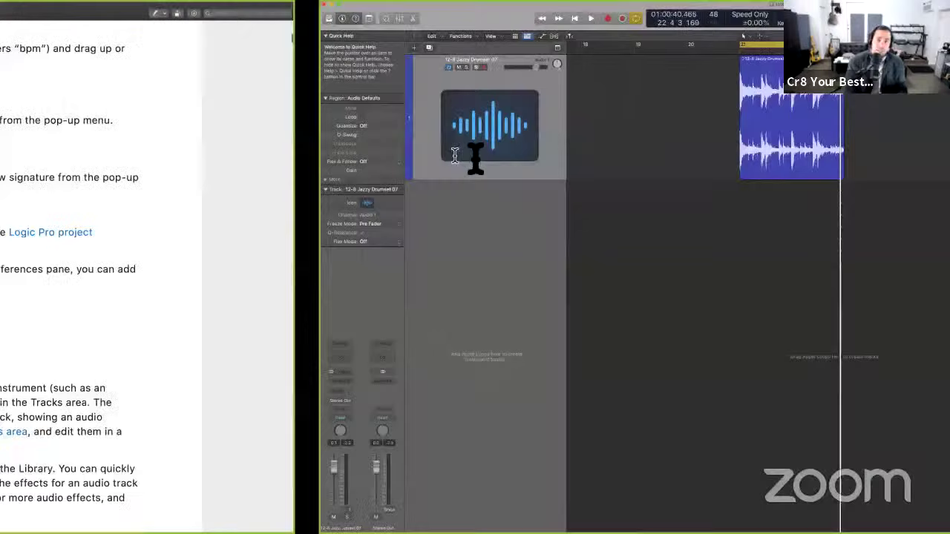
left_click(622, 17)
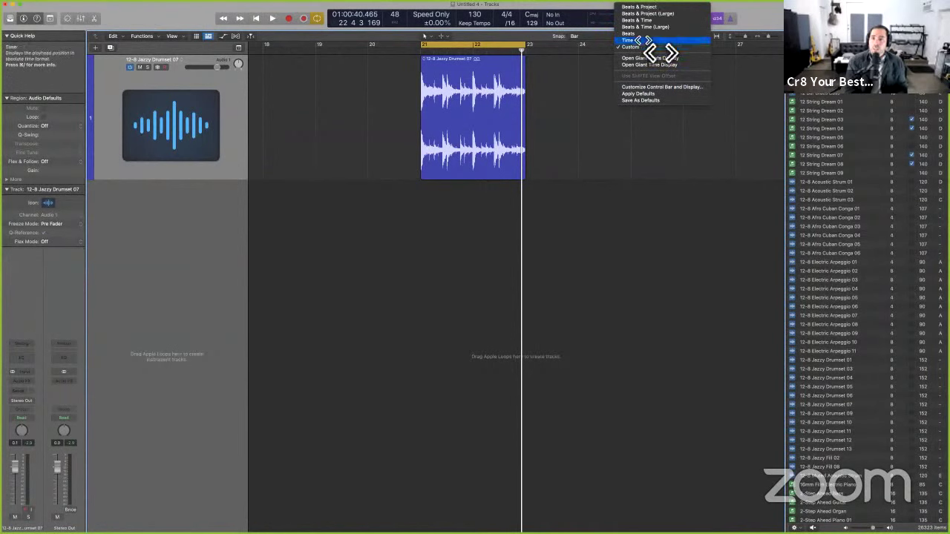
left_click(644, 40)
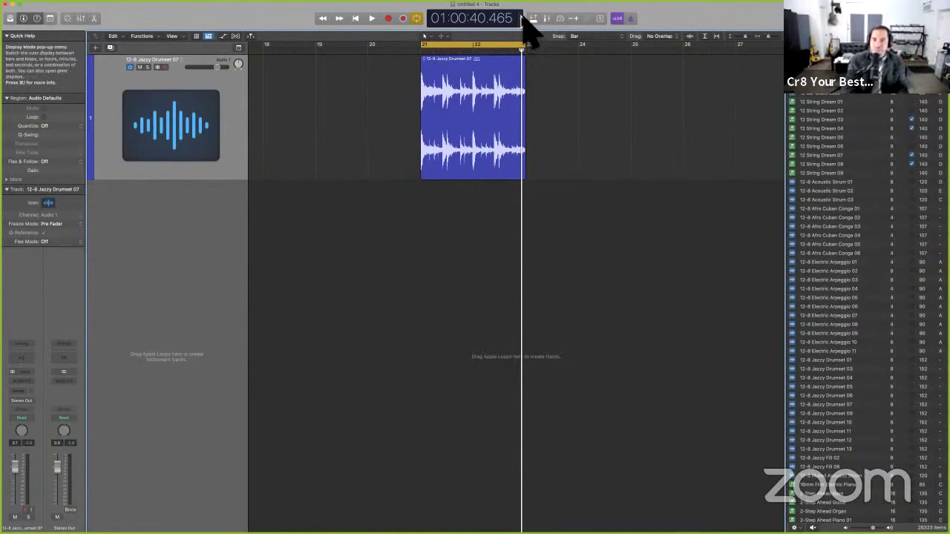
left_click(522, 21)
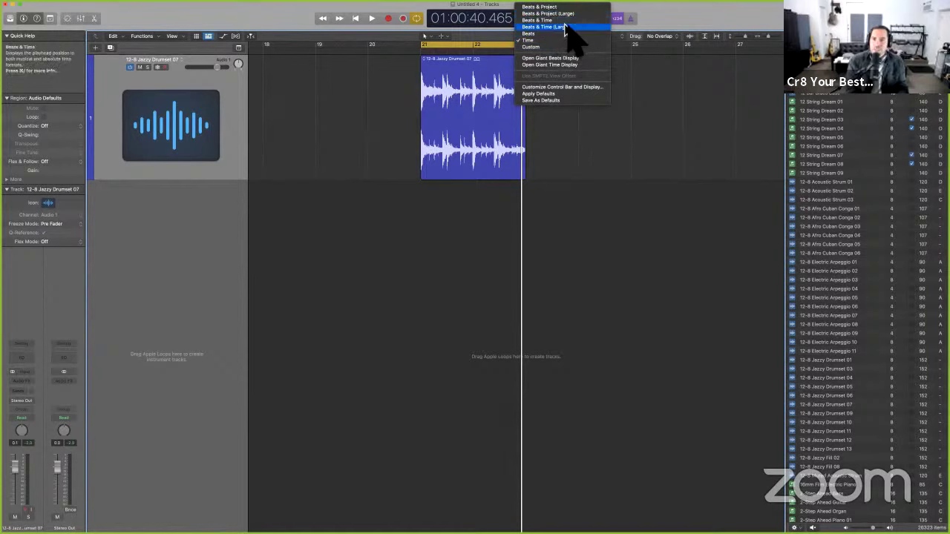
left_click(560, 26)
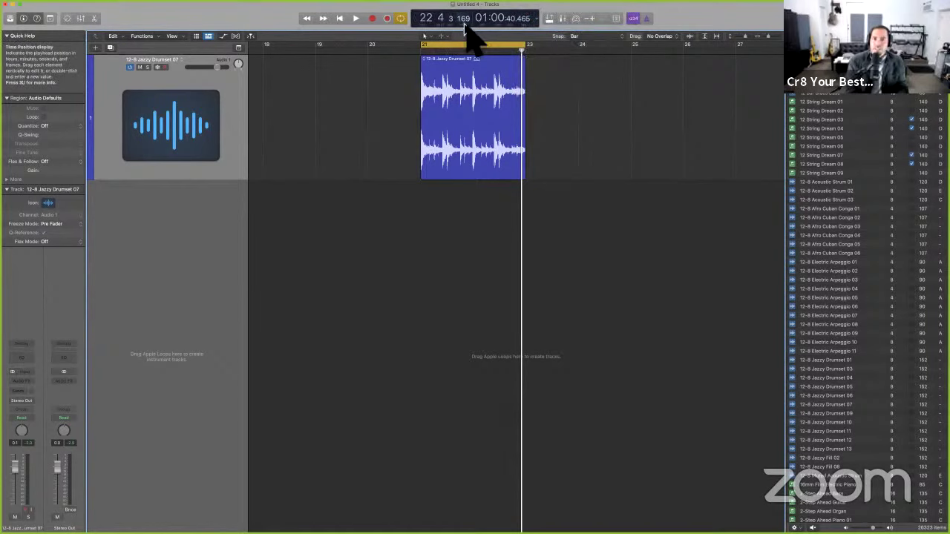
left_click(540, 20)
left_click(558, 37)
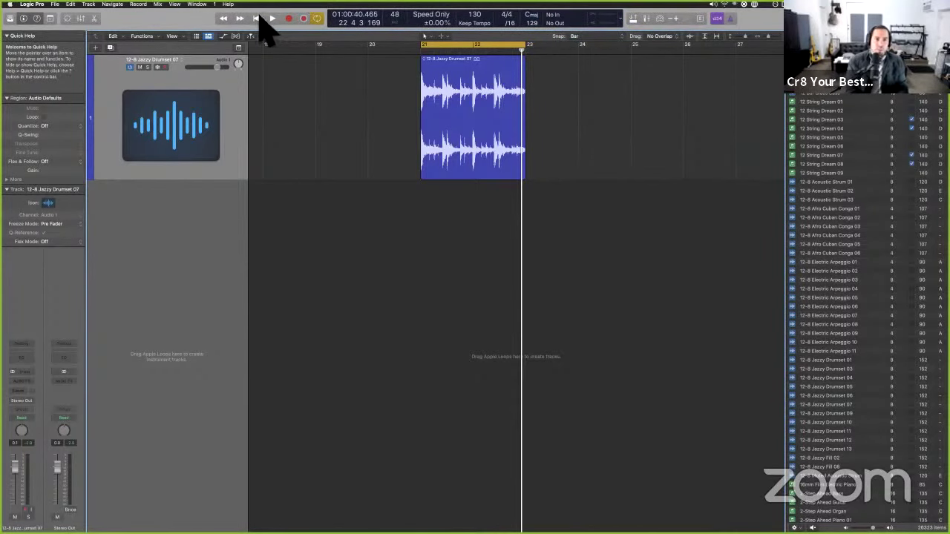
- Switch to the user guide and read the introduction to audio tracks, covering audio regions and choosing patches in the Library
key("super+Tab")
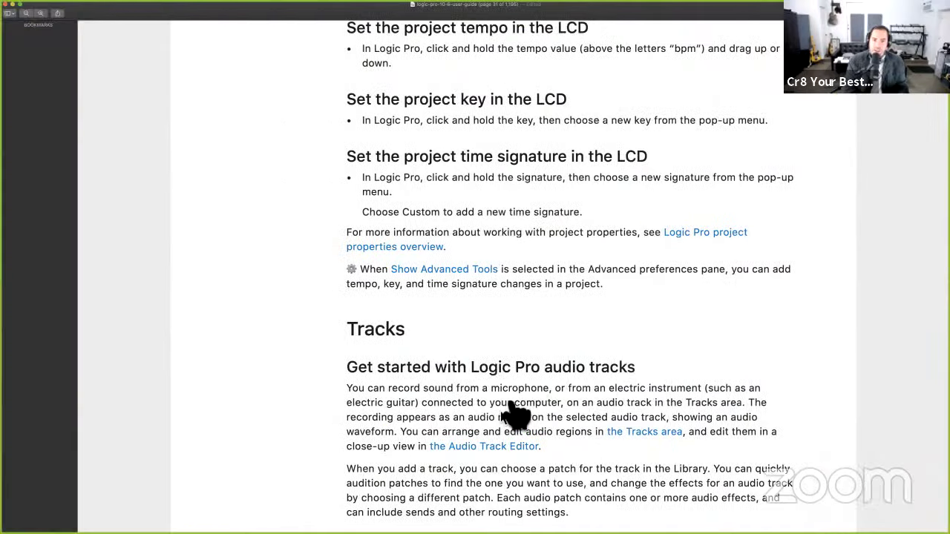
scroll(517, 416, "down", 3)
scroll(517, 416, "down", 3)
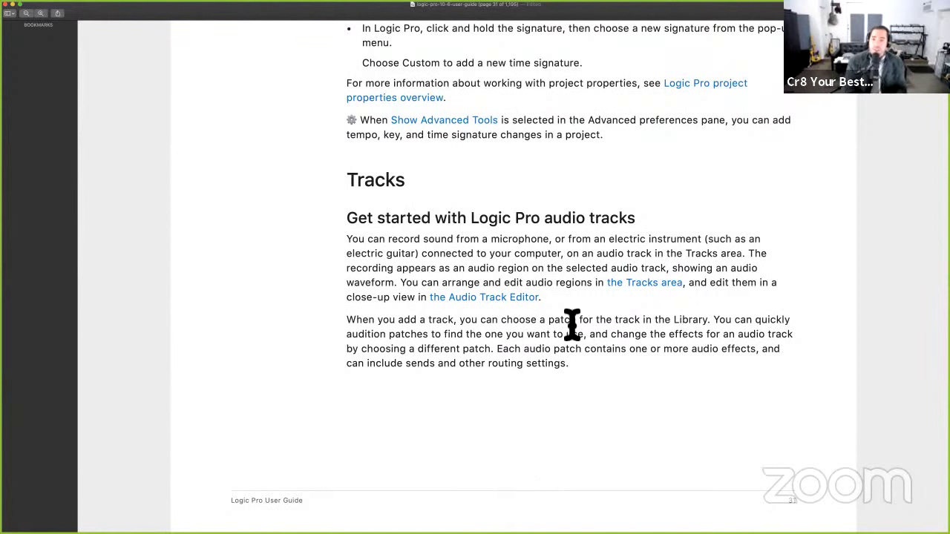
scroll(572, 324, "down", 2)
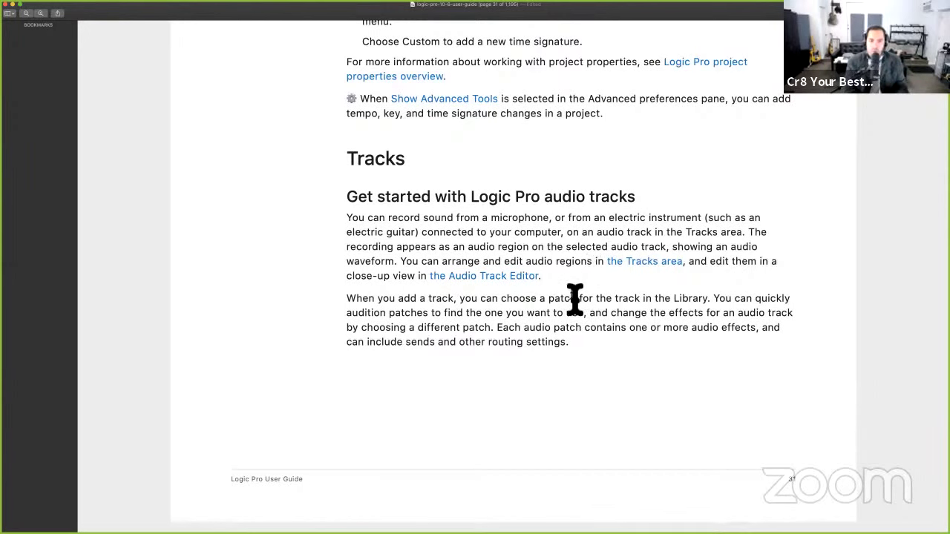
scroll(576, 300, "down", 2)
left_click_drag(453, 223, 554, 232)
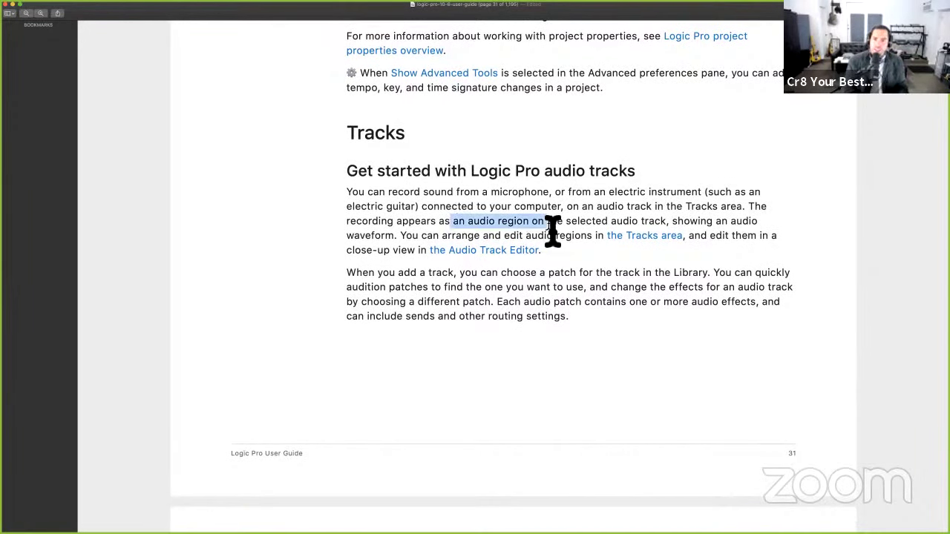
scroll(553, 232, "down", 5)
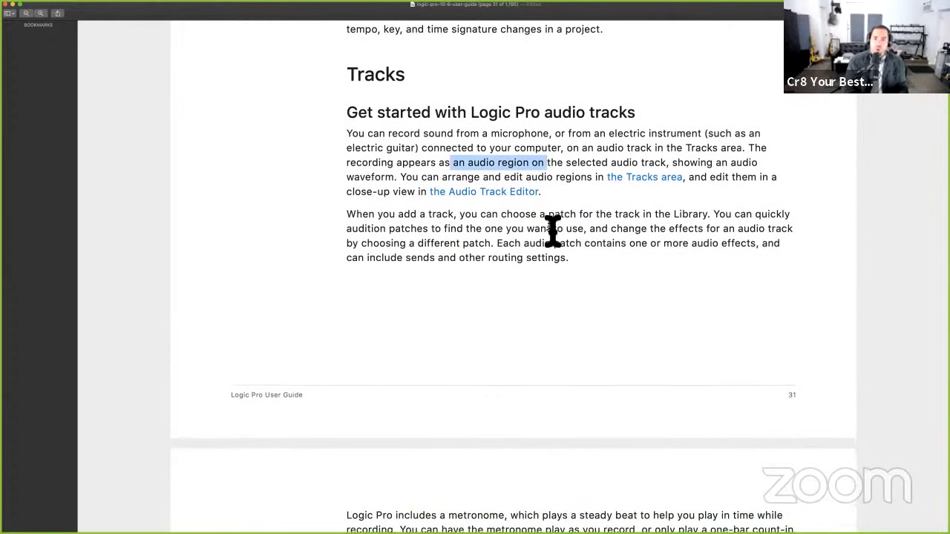
left_click(422, 196)
left_click_drag(526, 190, 613, 212)
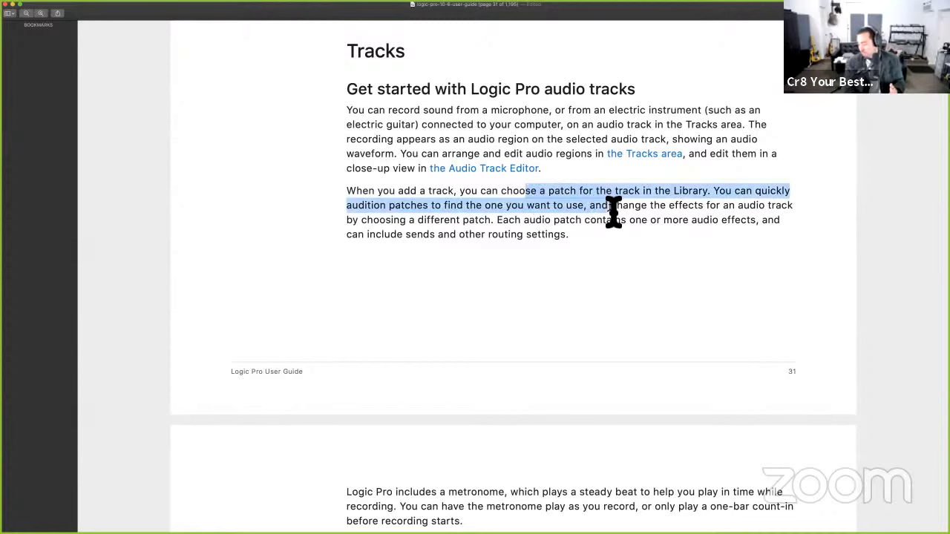
- Read on in the user guide to the metronome description and the section on adding an audio track
scroll(616, 253, "down", 3)
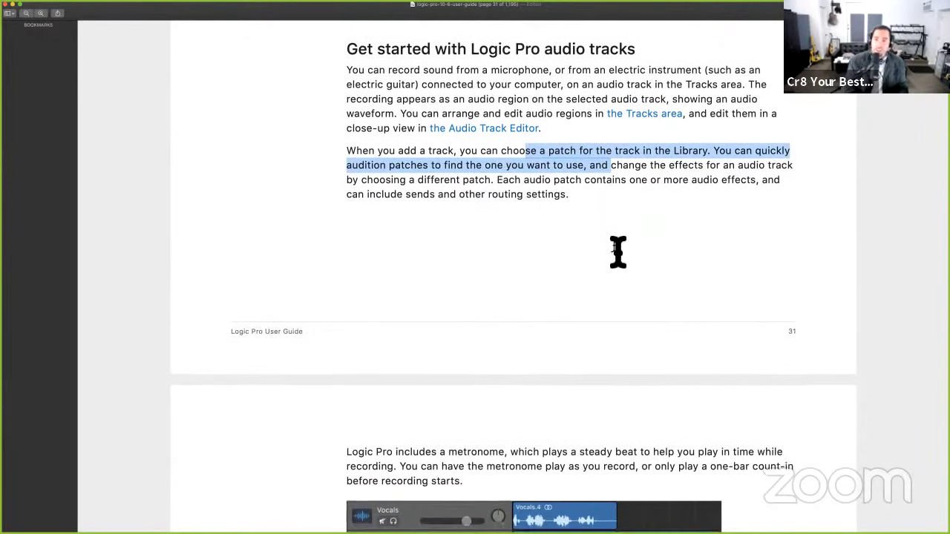
scroll(619, 253, "down", 4)
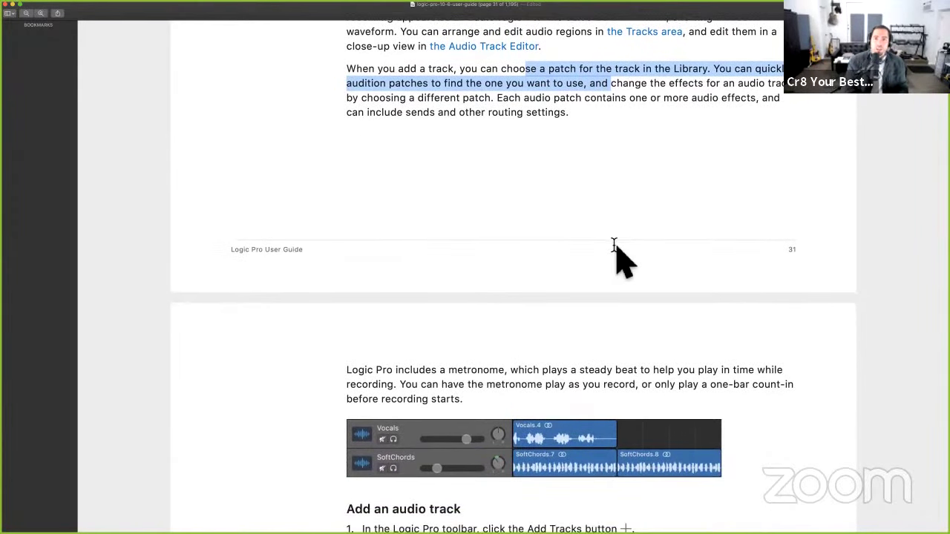
scroll(601, 230, "down", 3)
scroll(448, 347, "down", 2)
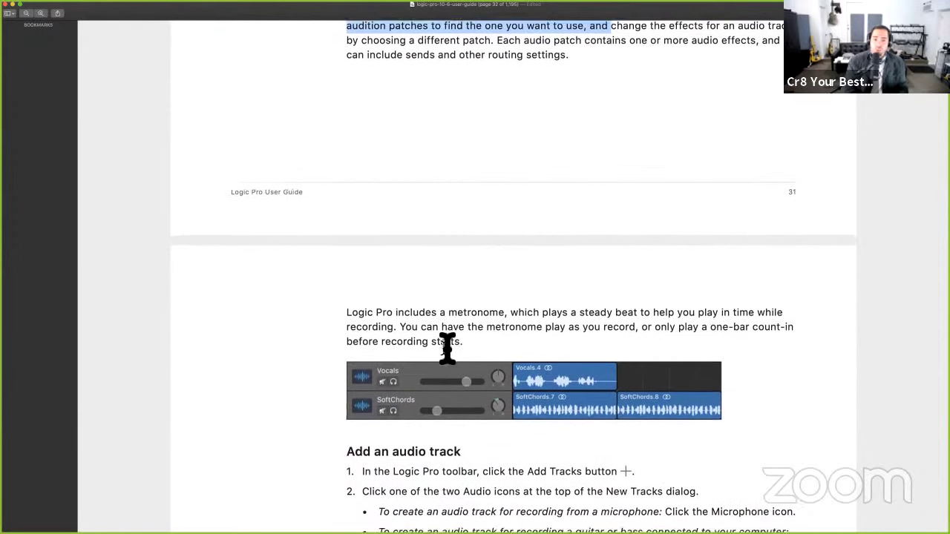
scroll(447, 347, "down", 4)
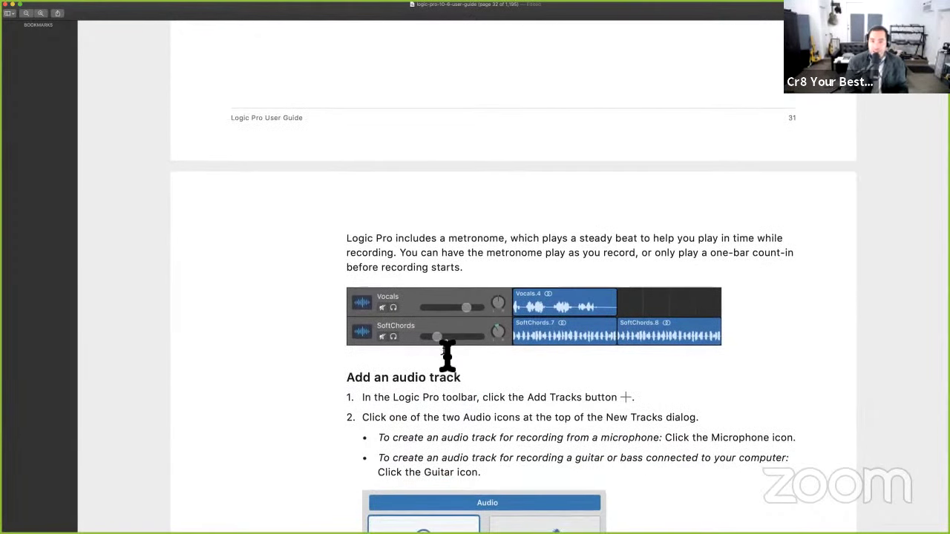
- Read the user guide's metronome paragraph and its first instructions for adding an audio track, highlighting the passages being covered
left_click_drag(346, 196, 691, 196)
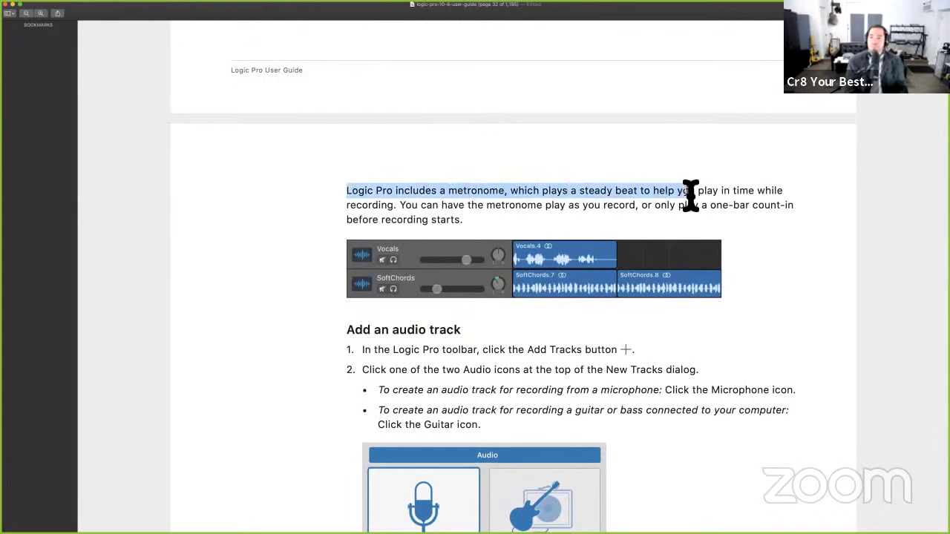
scroll(685, 272, "down", 3)
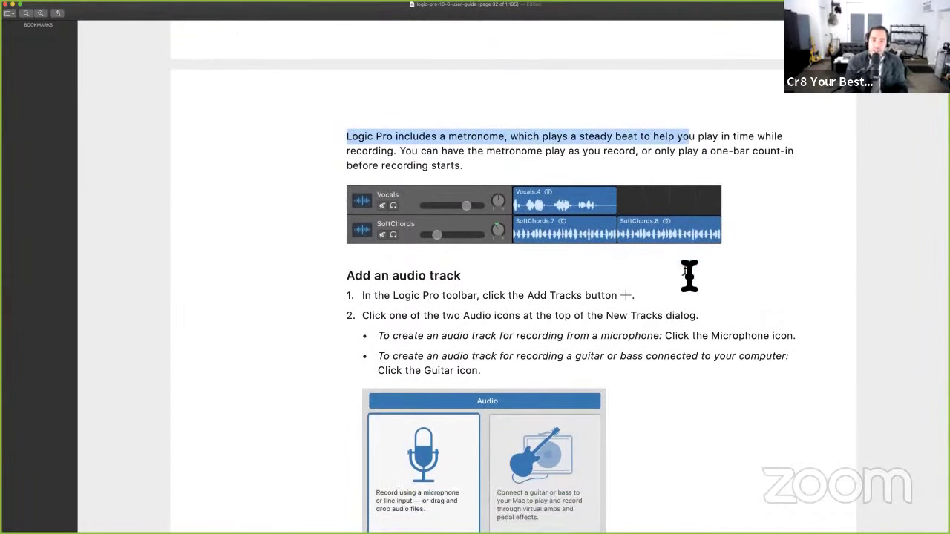
scroll(689, 275, "down", 3)
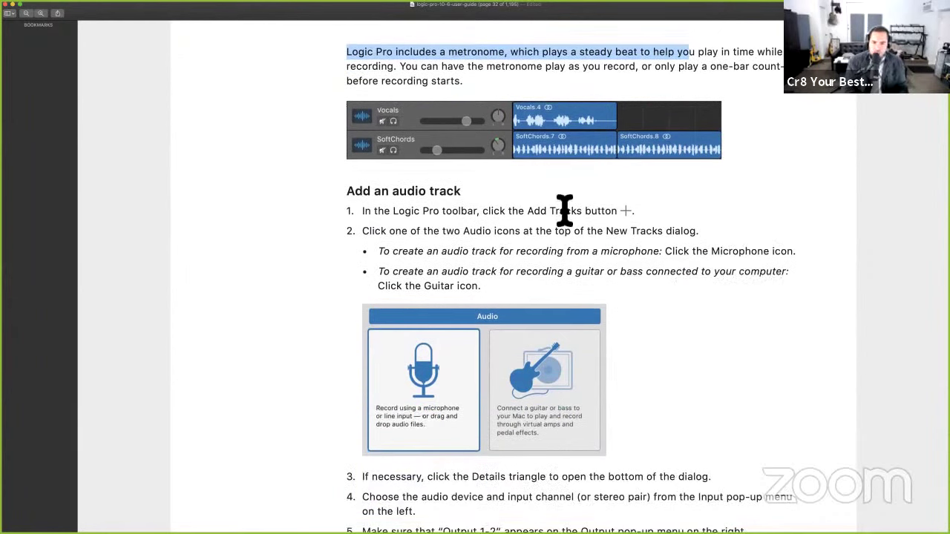
scroll(449, 295, "down", 3)
left_click_drag(347, 132, 500, 330)
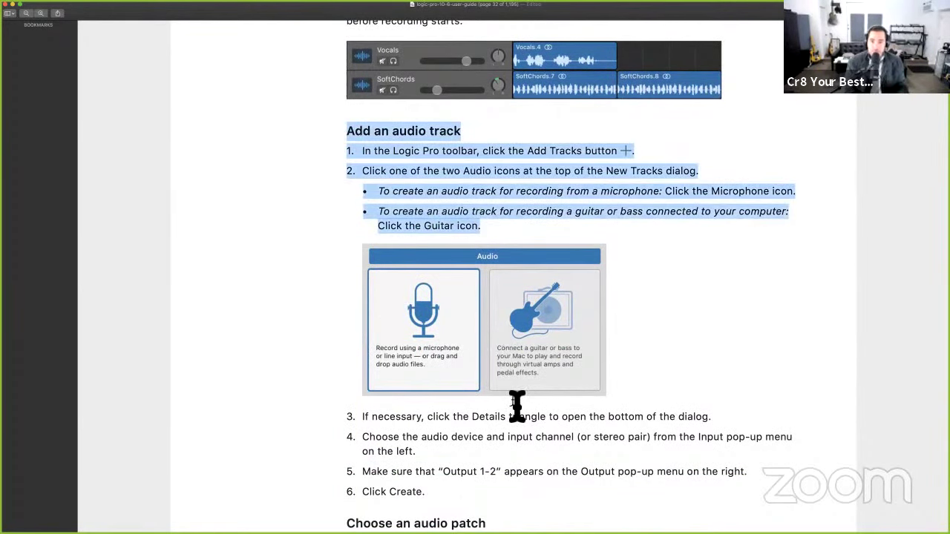
scroll(483, 415, "down", 2)
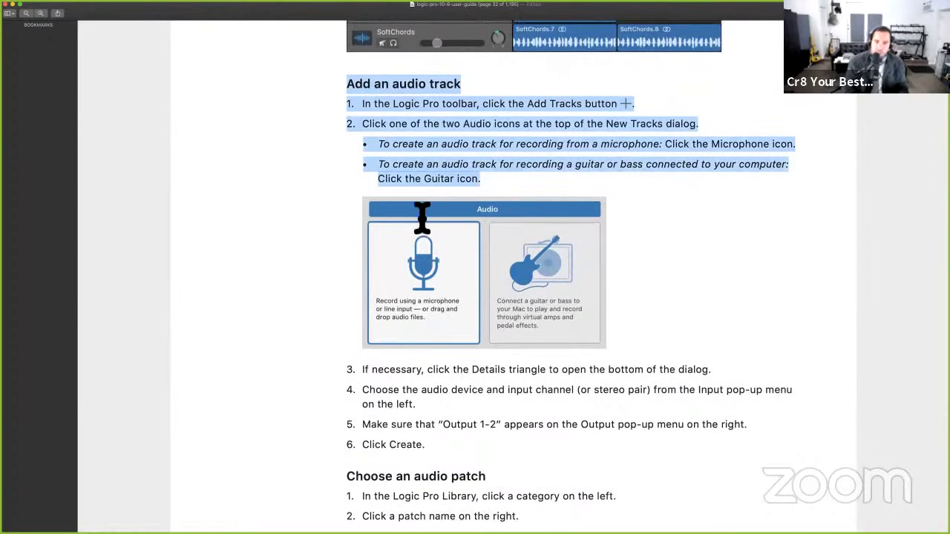
left_click(434, 280)
scroll(446, 356, "down", 1)
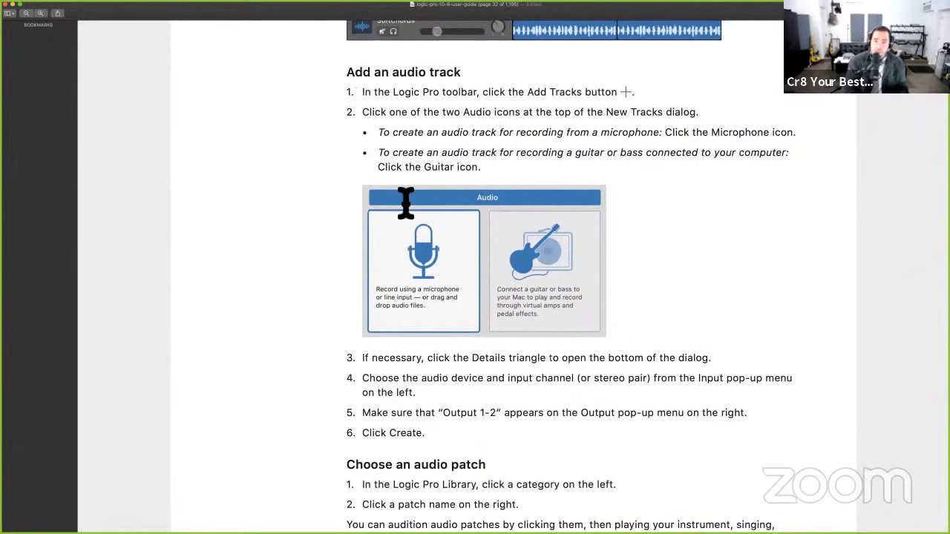
- Switch to Logic Pro, review the general Display preferences, including the option for icons in the New Tracks dialog, and close the preferences
key("ctrl+Right")
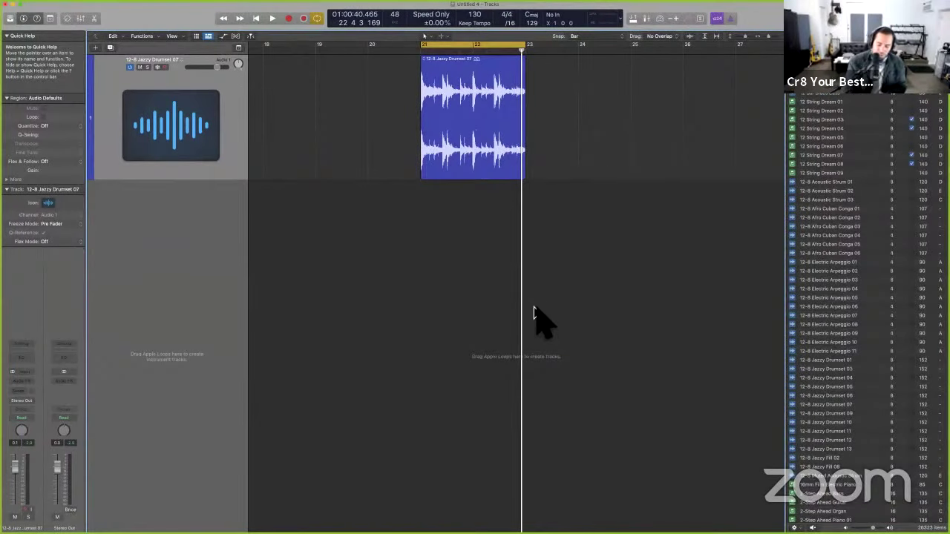
key("super+comma")
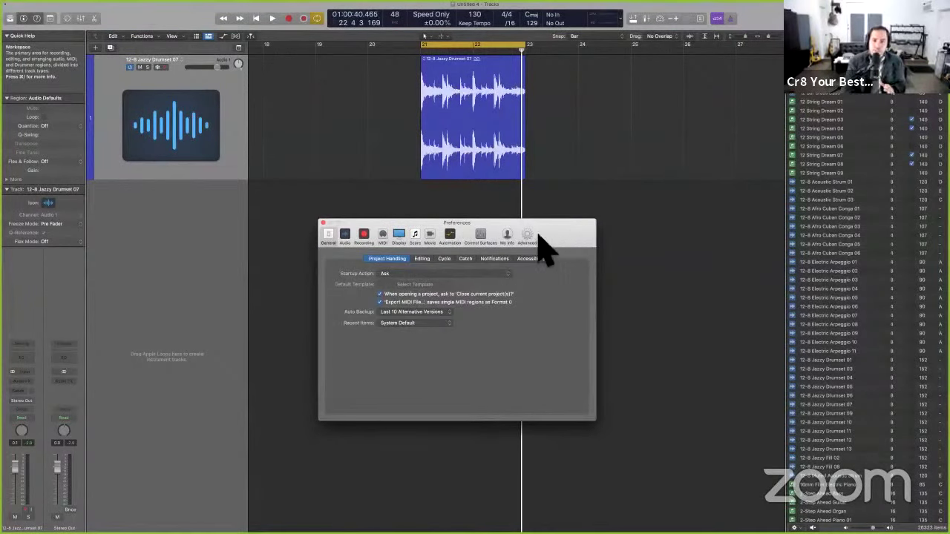
left_click_drag(450, 224, 472, 225)
left_click(422, 235)
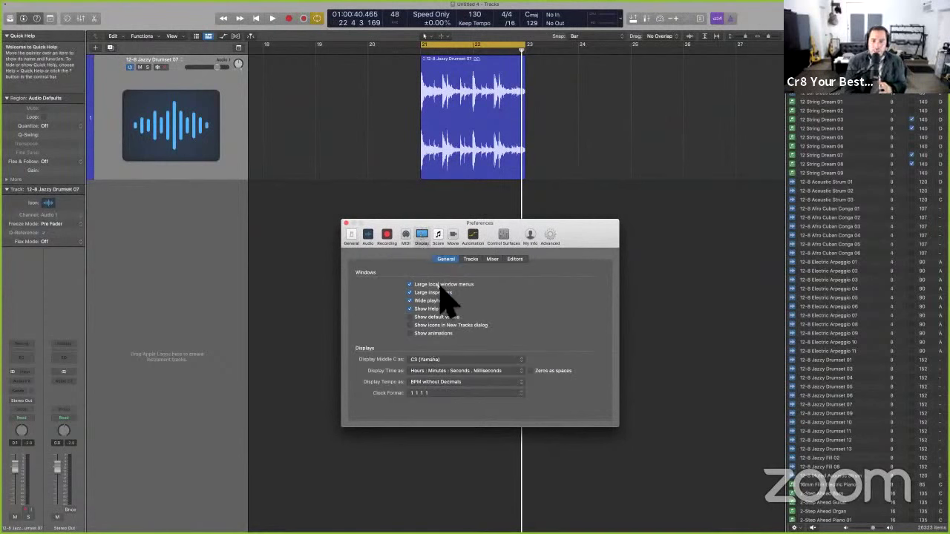
left_click(435, 334)
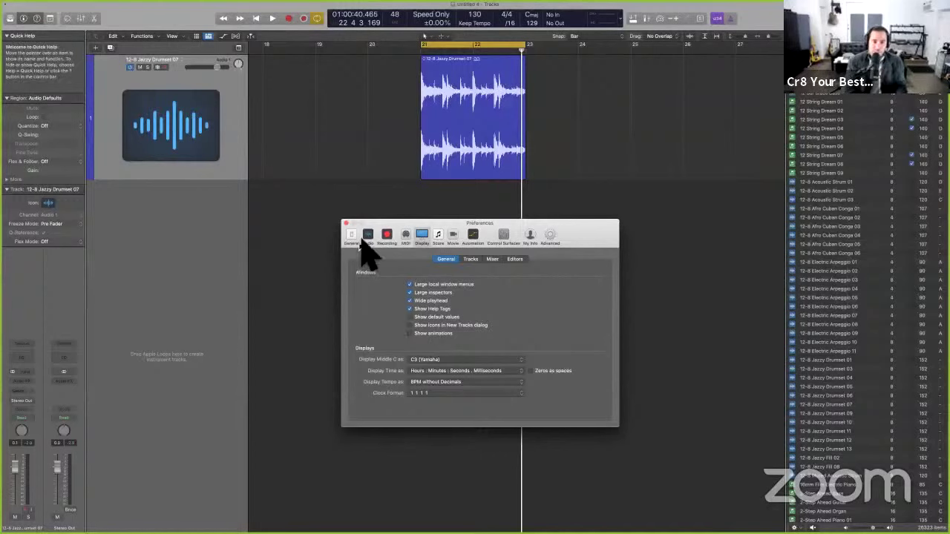
left_click_drag(358, 227, 371, 217)
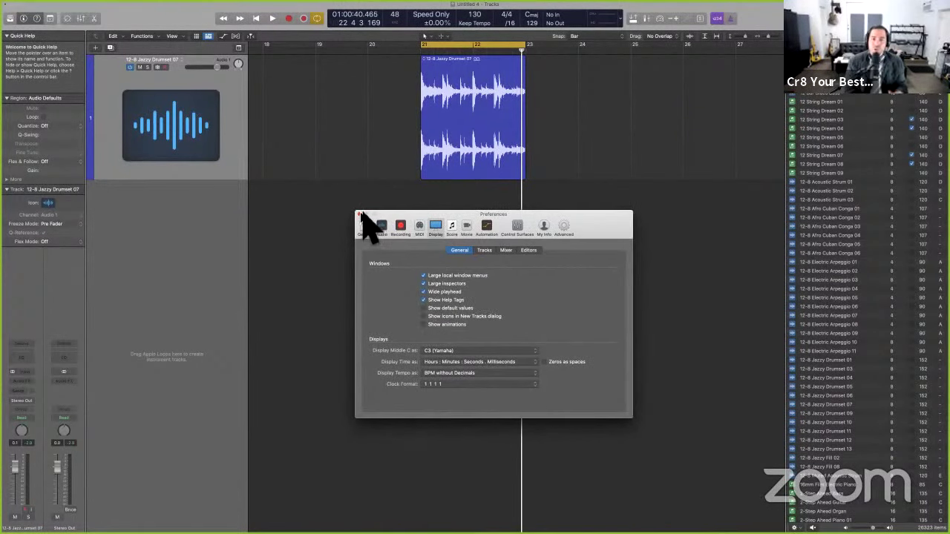
left_click(360, 215)
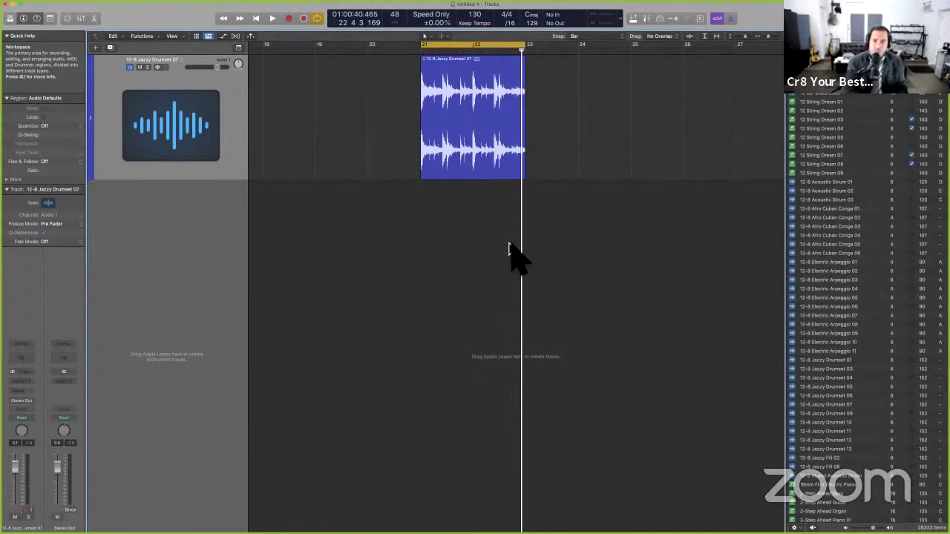
- Return to the user guide and read the remaining audio track steps on input, output and choosing an audio patch
key("ctrl+Left")
scroll(539, 378, "down", 3)
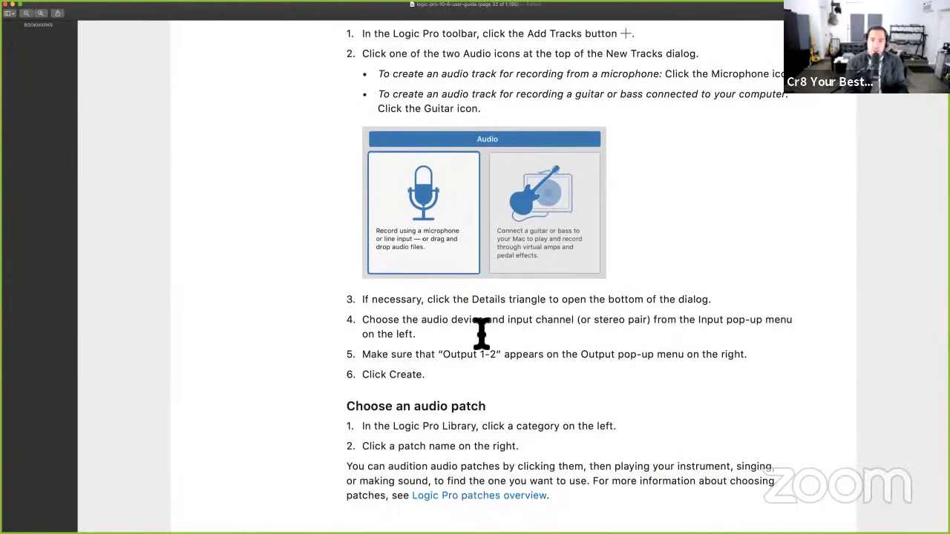
scroll(486, 282, "down", 3)
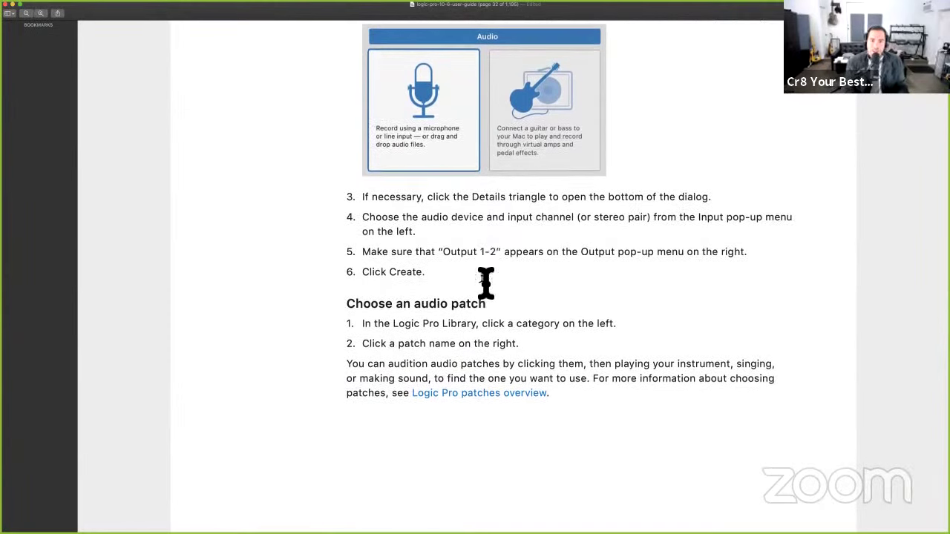
scroll(487, 282, "up", 2)
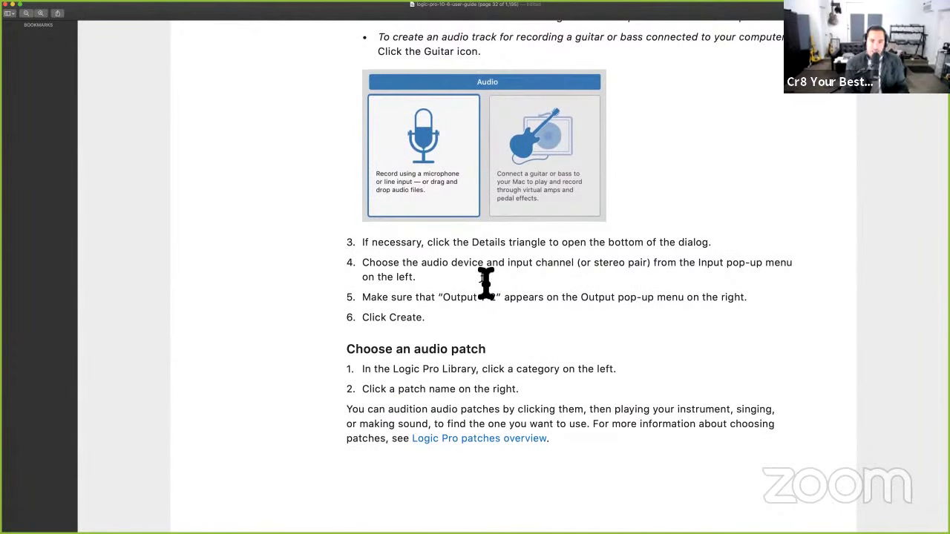
scroll(486, 282, "down", 1)
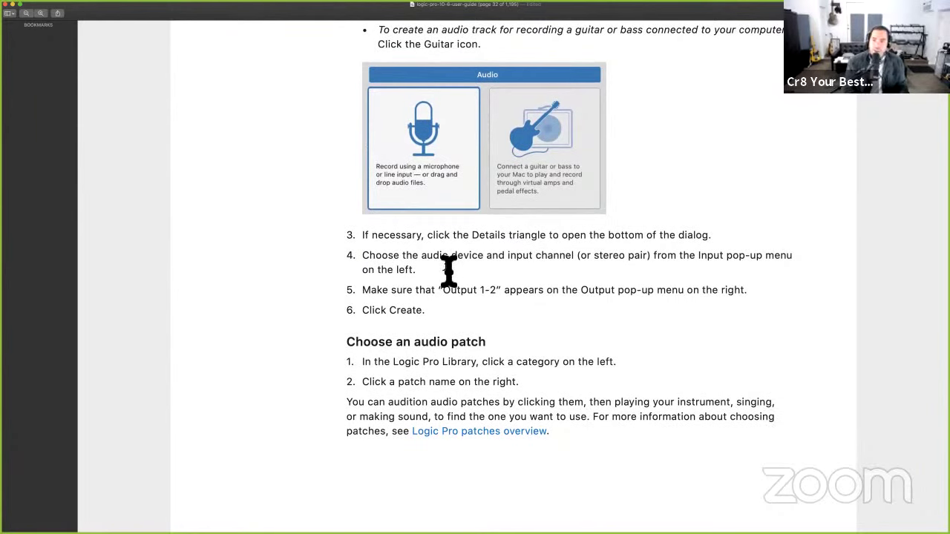
- Switch to Logic Pro, check the available audio inputs for a new audio track, and cancel the track creation
key("ctrl+Right")
key("alt+super+n")
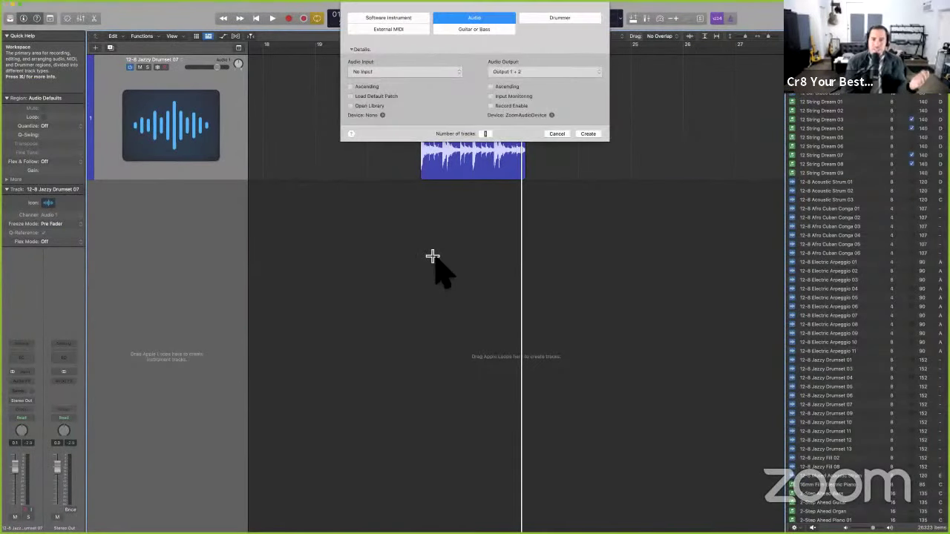
left_click(424, 75)
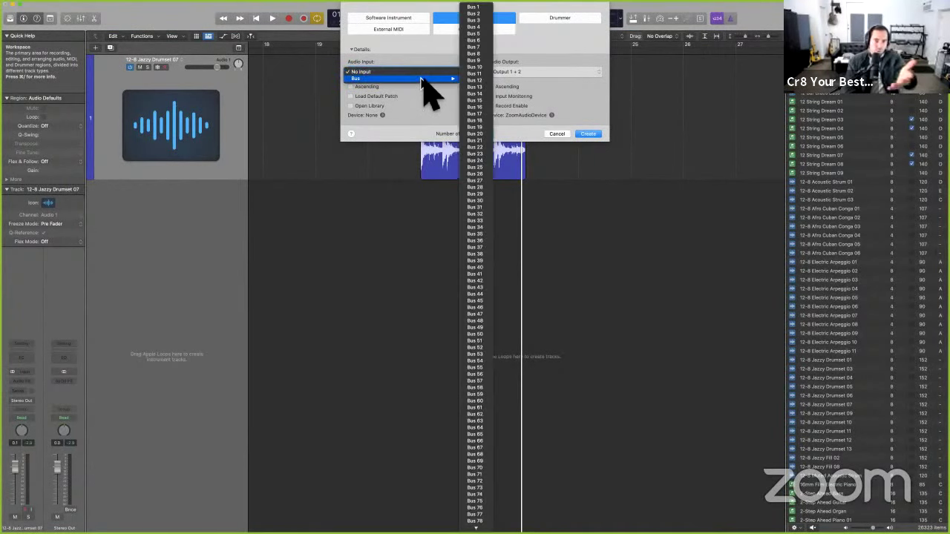
left_click(417, 52)
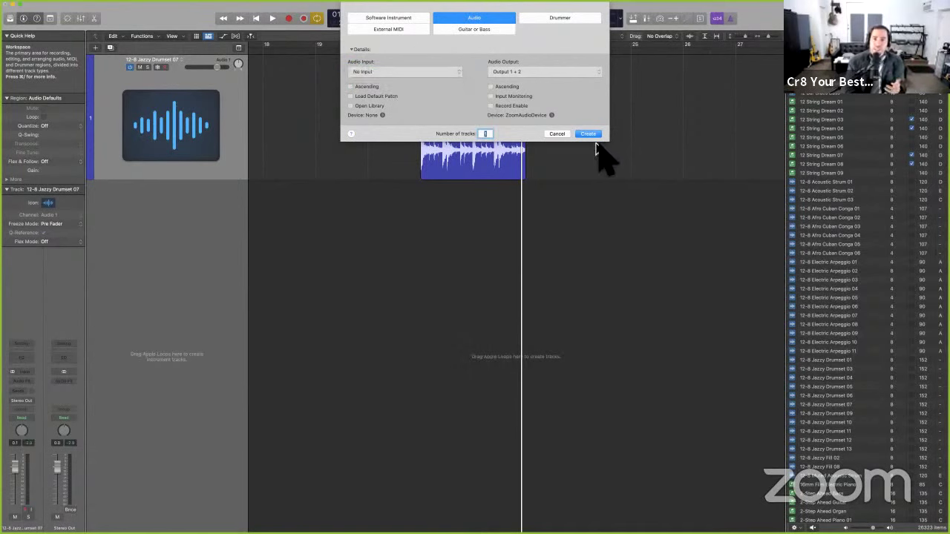
left_click(557, 134)
- Set the input device to Universal Audio Thunderbolt in the audio device preferences and apply the change
key("alt+comma")
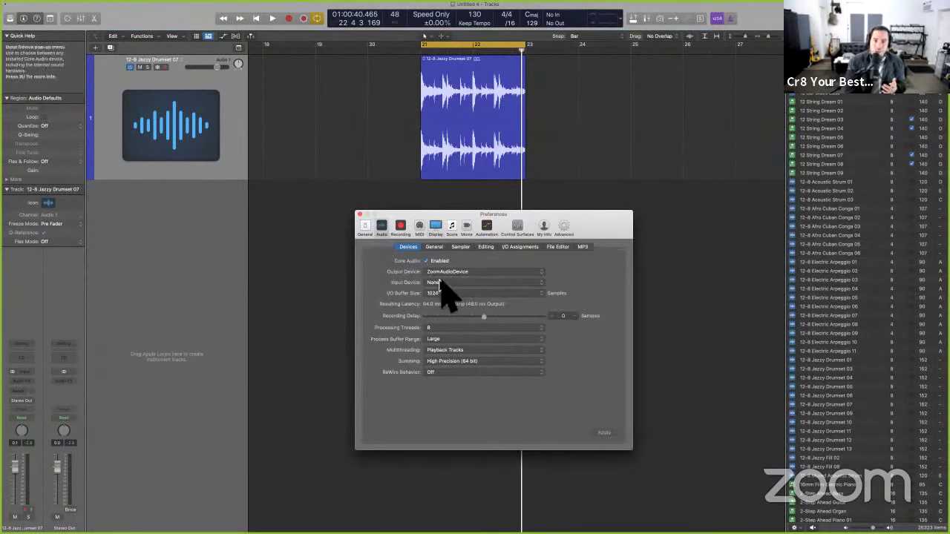
left_click(444, 283)
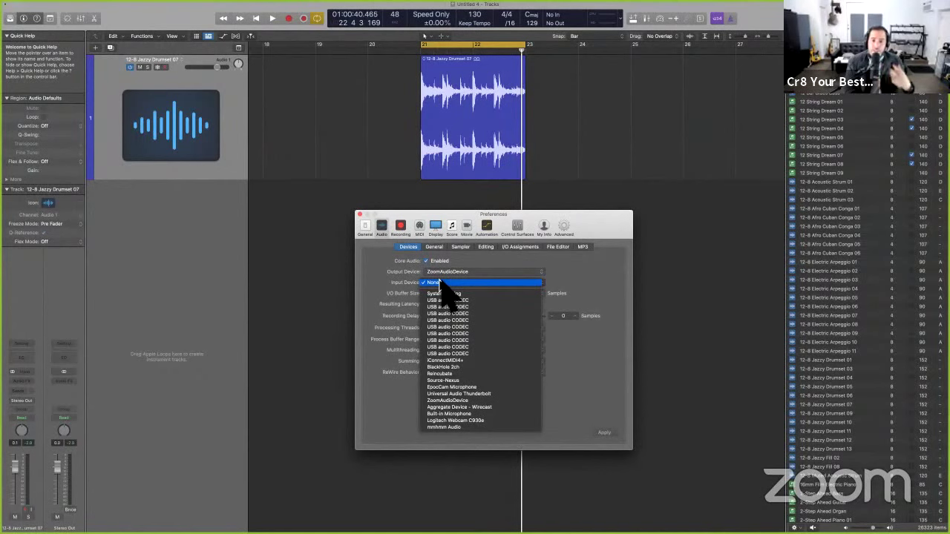
left_click(397, 309)
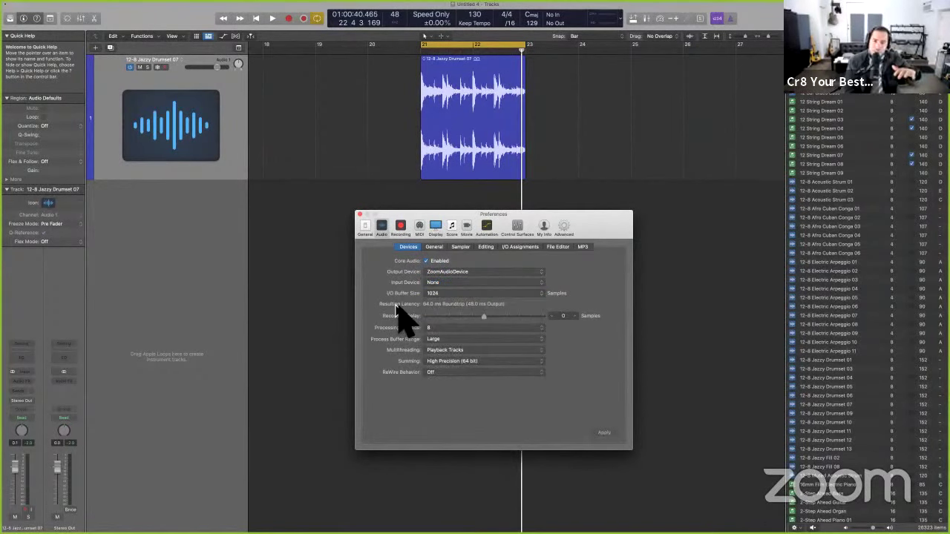
left_click(462, 283)
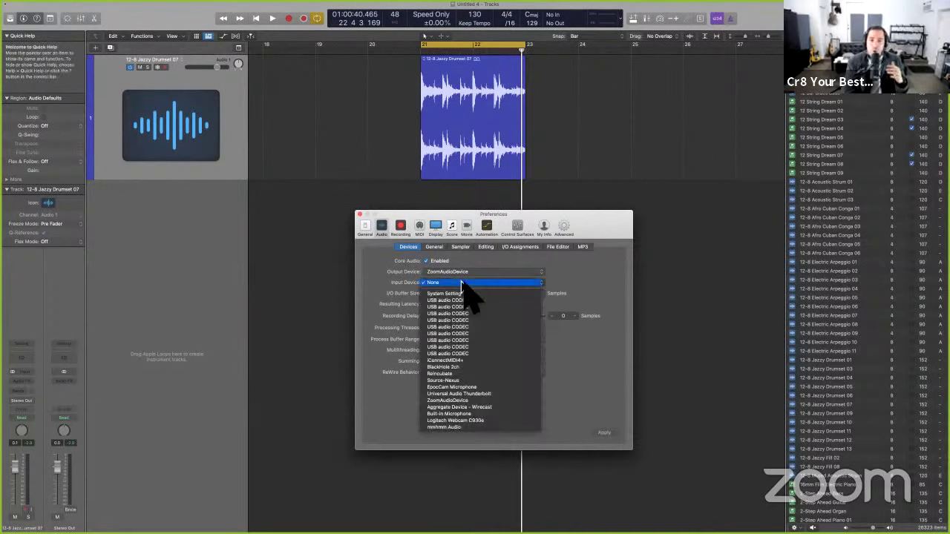
left_click(493, 395)
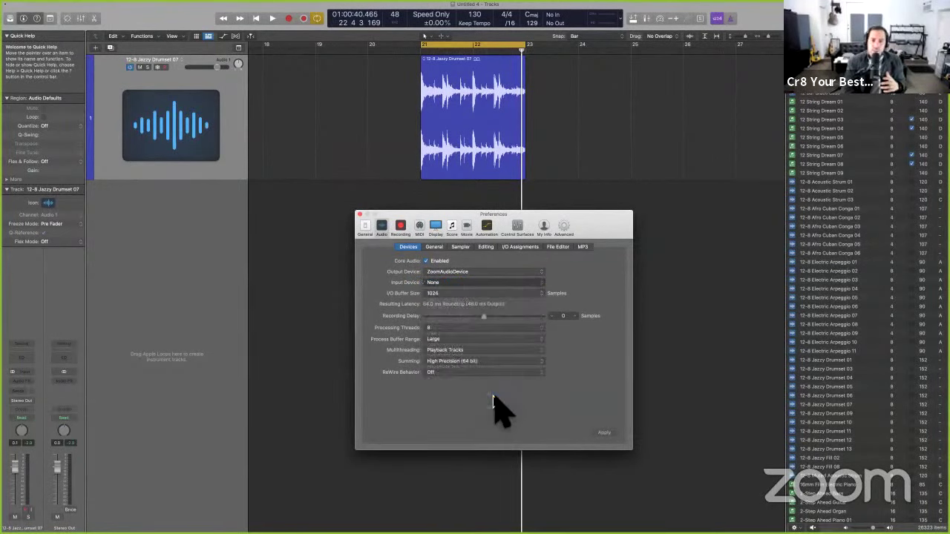
left_click(604, 432)
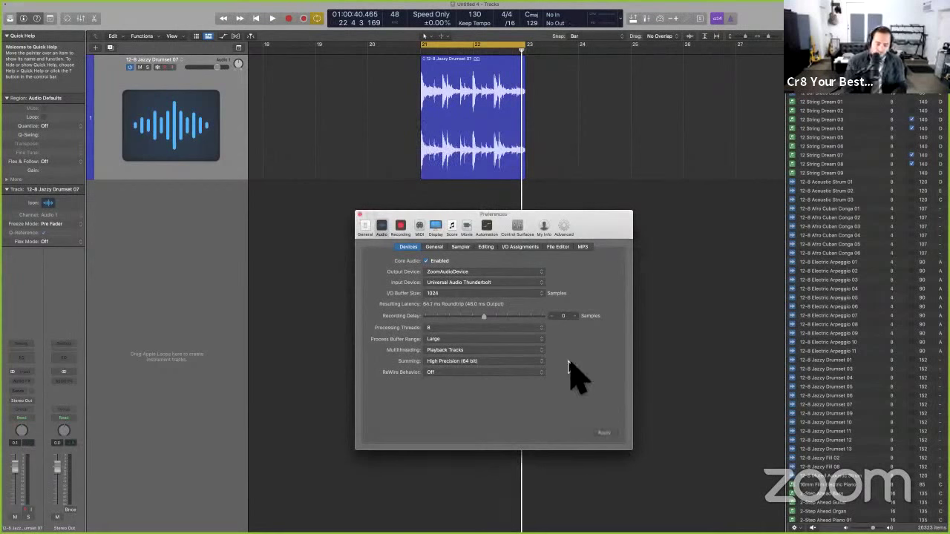
- Examine the audio input and output choices for a new audio track, including Output 1 + 2, and cancel without creating it
key("super+alt+n")
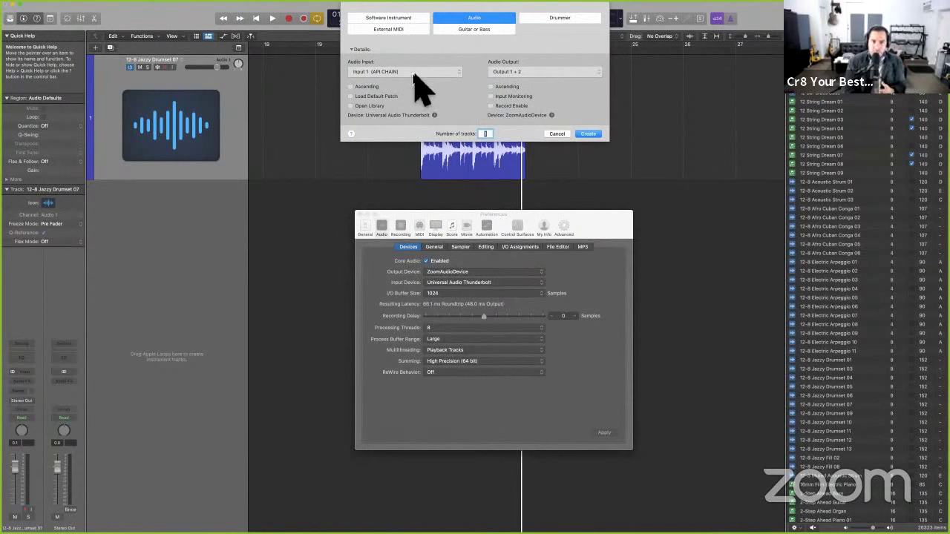
left_click(413, 75)
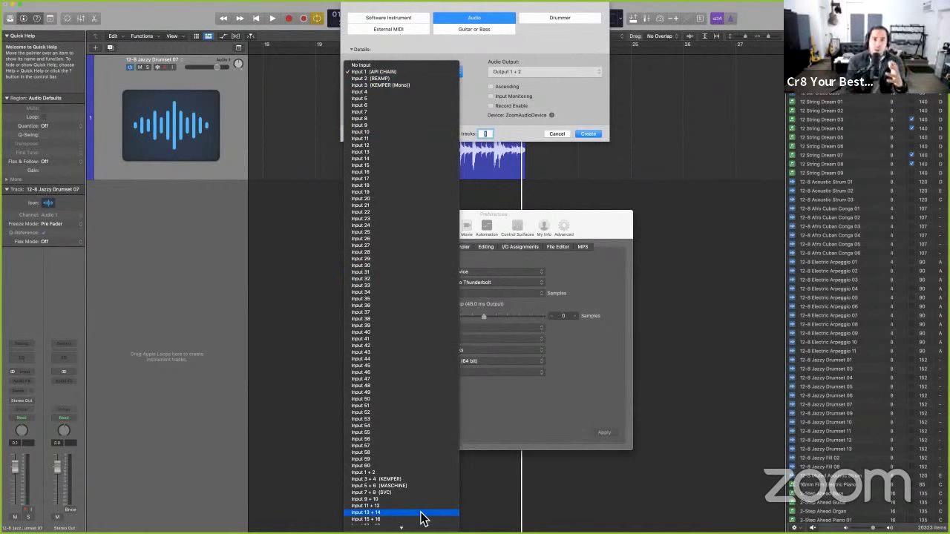
left_click(483, 106)
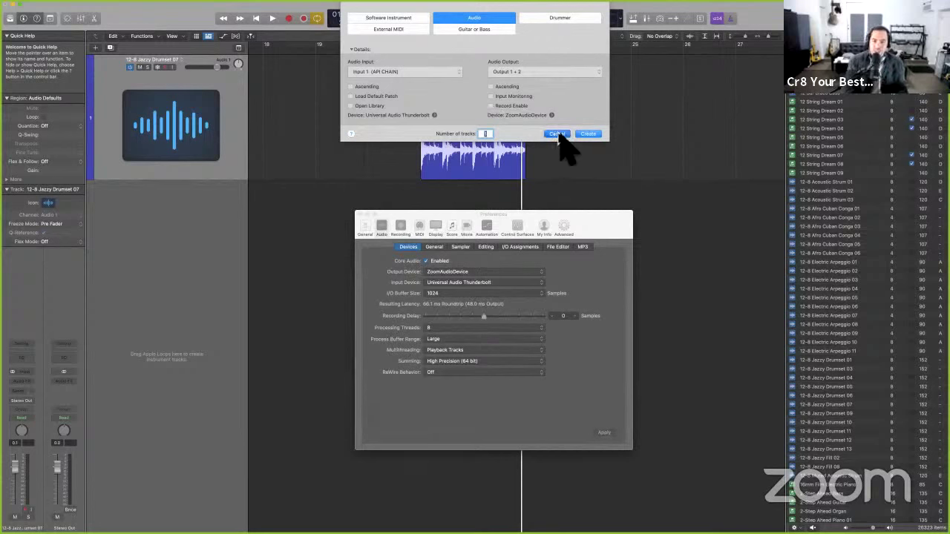
left_click(518, 70)
mouse_move(519, 78)
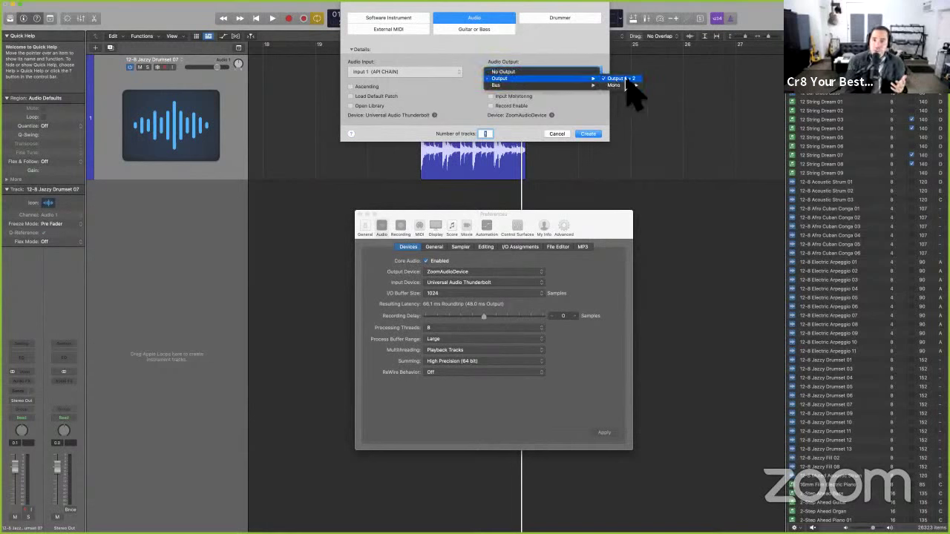
left_click(571, 128)
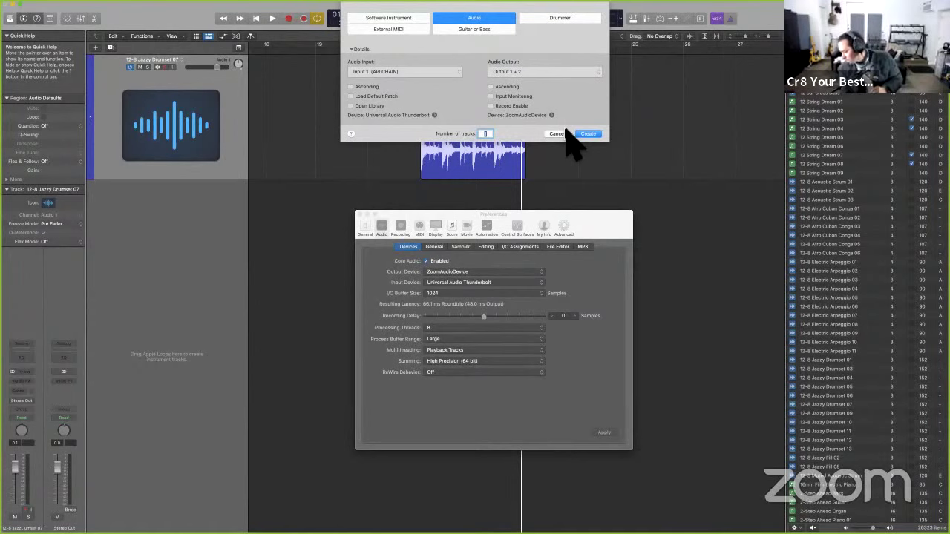
left_click(557, 134)
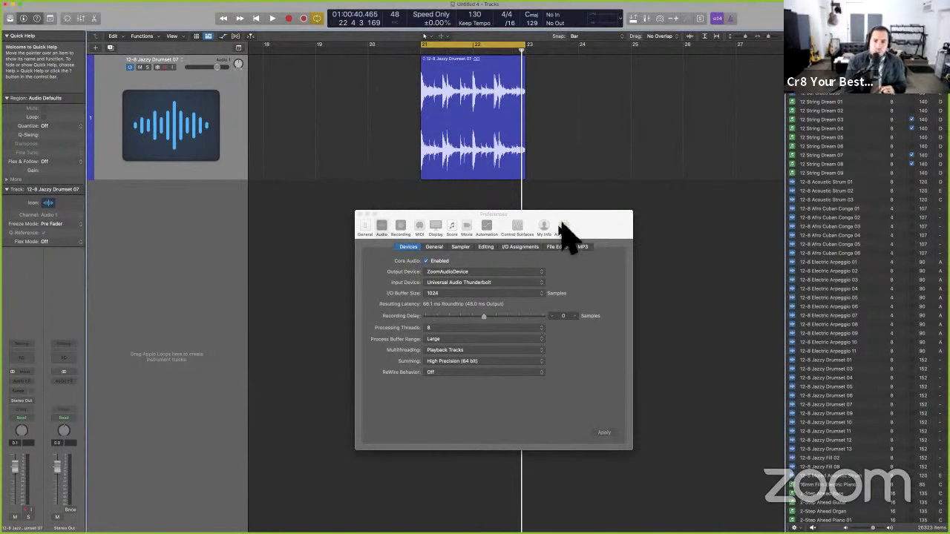
- Switch to the user guide and read on to the section about preparing for audio recording
key("super+Tab")
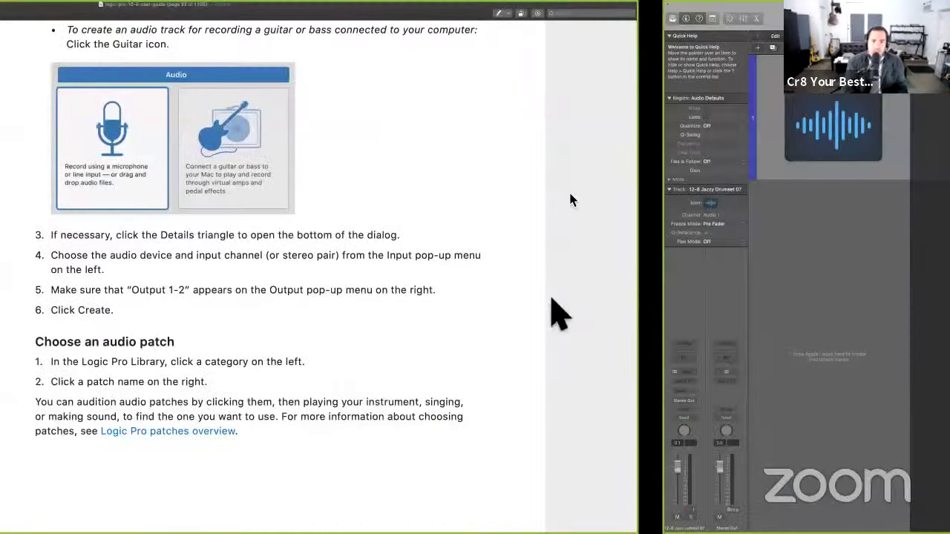
scroll(535, 373, "down", 10)
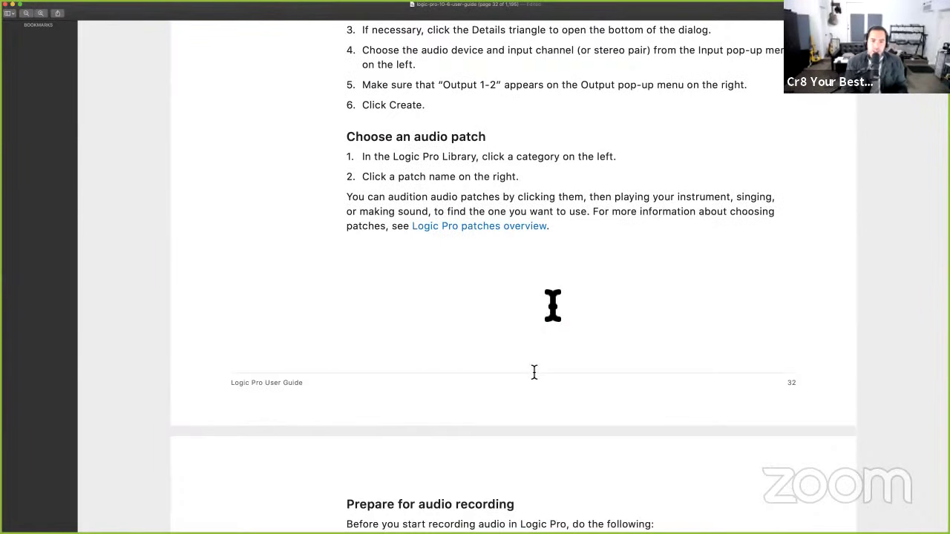
scroll(538, 380, "down", 4)
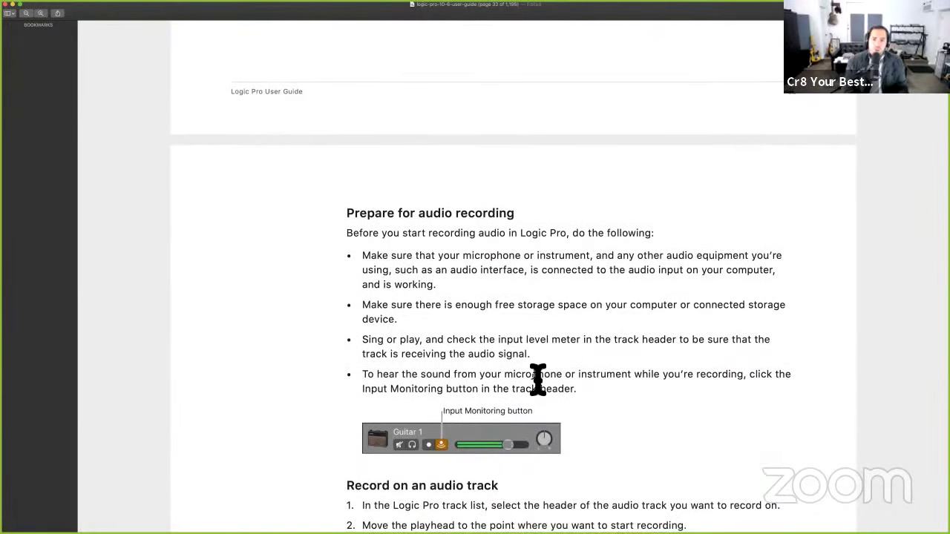
scroll(538, 380, "down", 1)
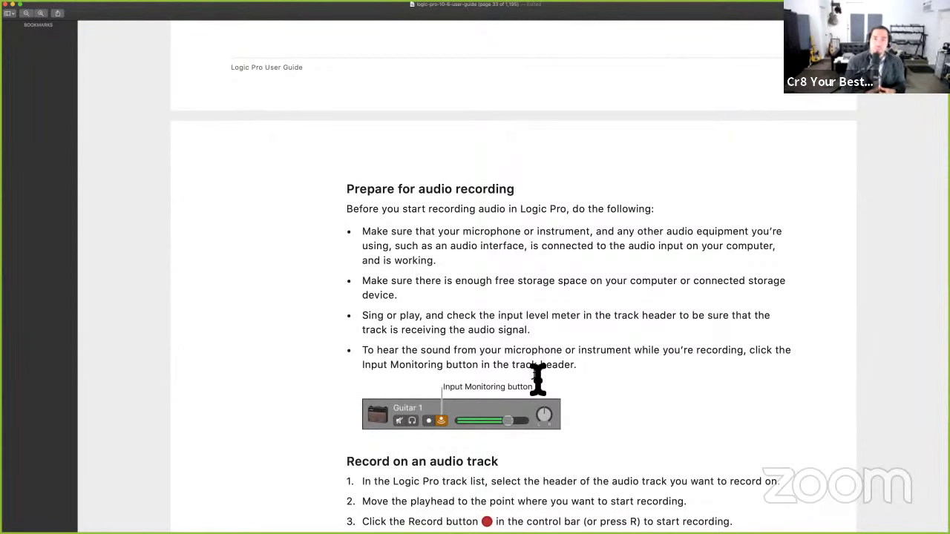
- Switch to Logic Pro and review the audio device settings and the advanced tool options in the preferences, leaving them closed
scroll(590, 325, "up", 10)
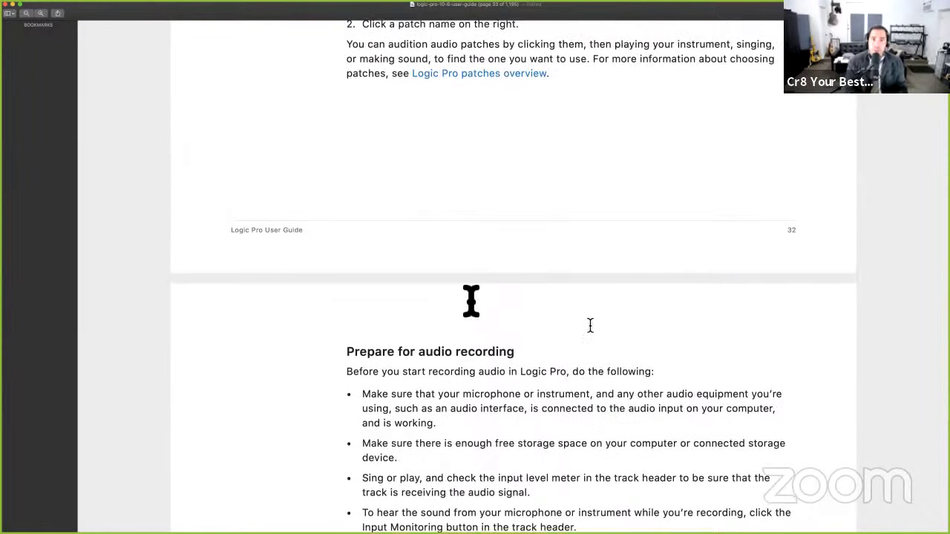
key("super+Tab")
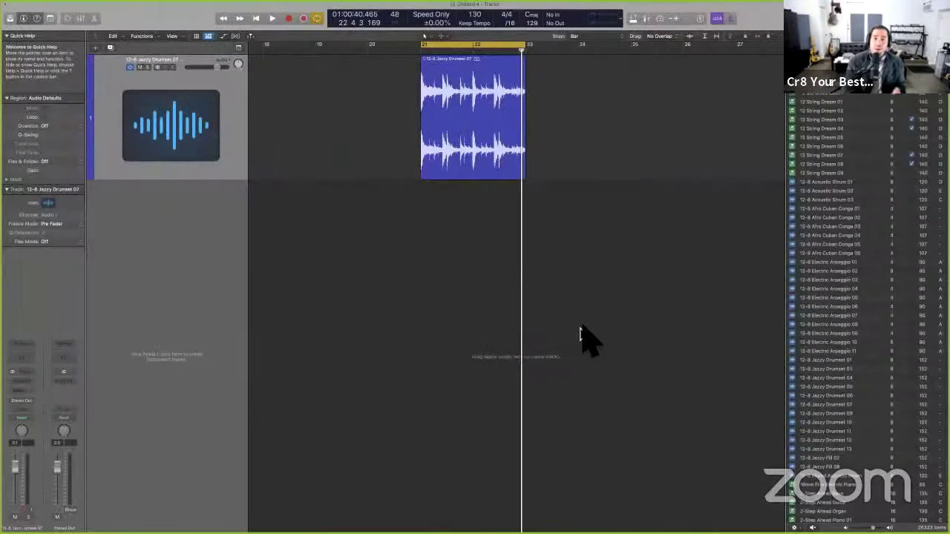
key("super+comma")
left_click_drag(515, 195, 487, 183)
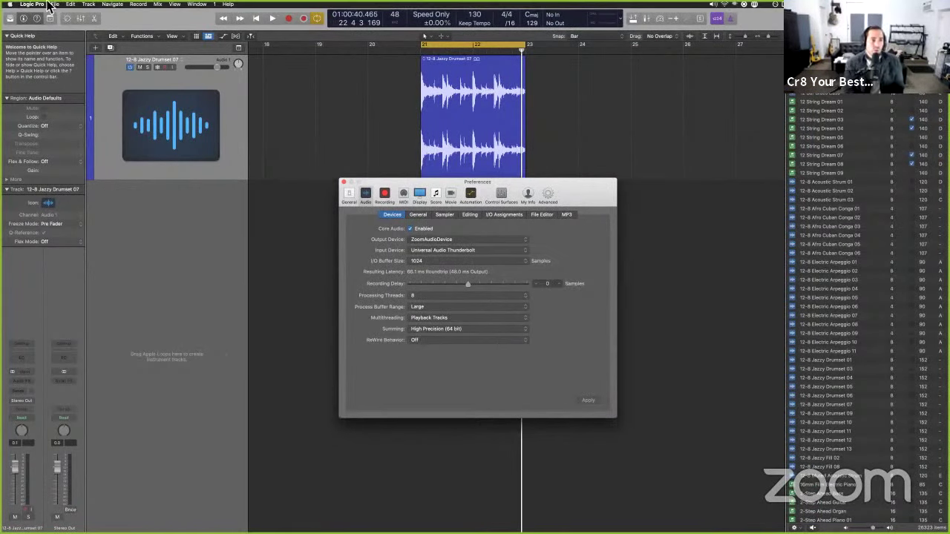
left_click(39, 4)
mouse_move(44, 24)
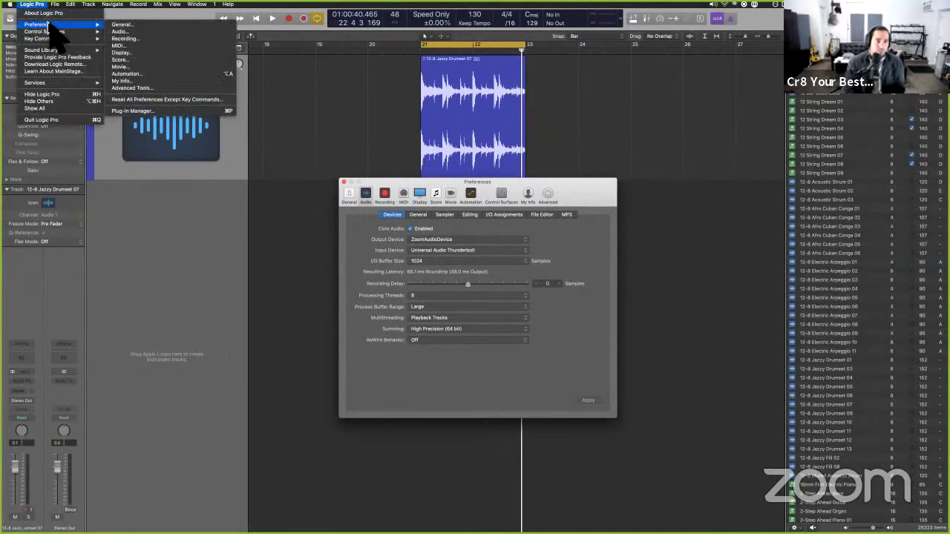
left_click(530, 275)
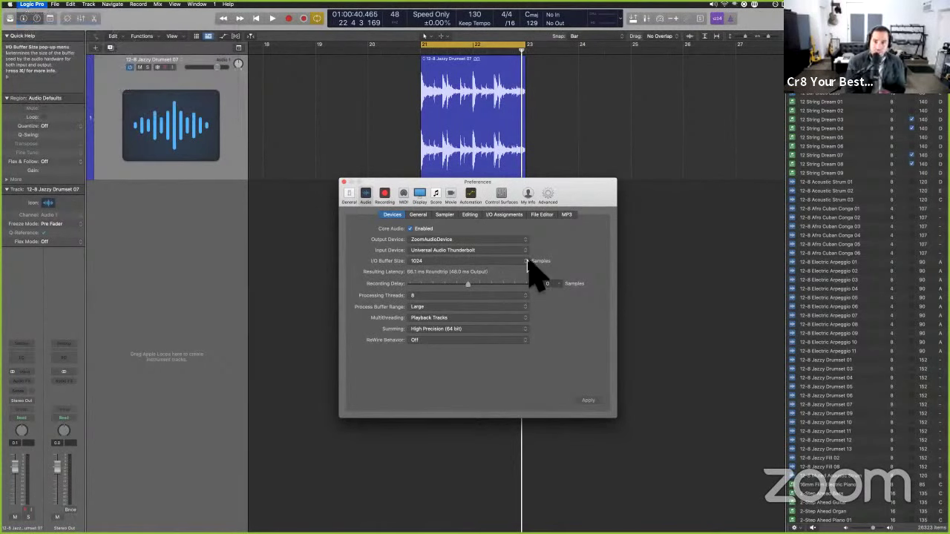
left_click(553, 195)
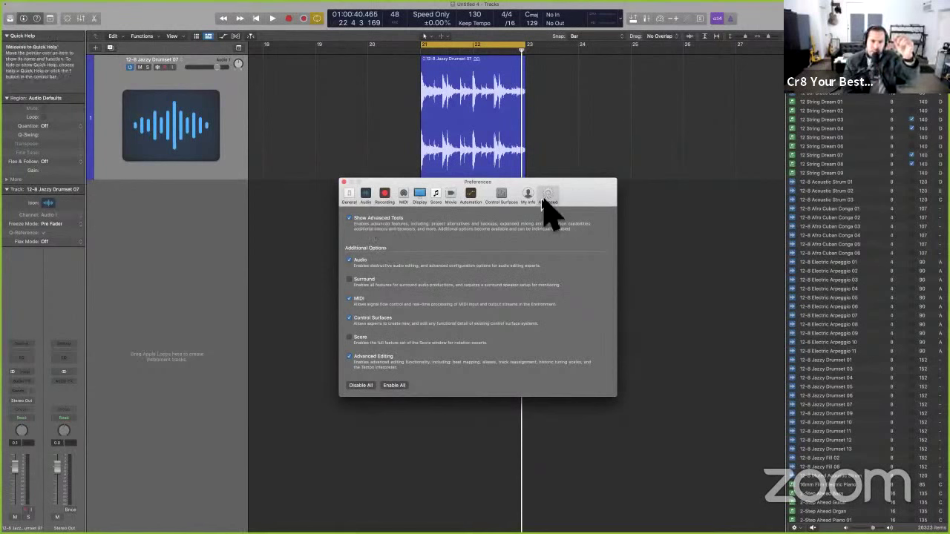
left_click(344, 182)
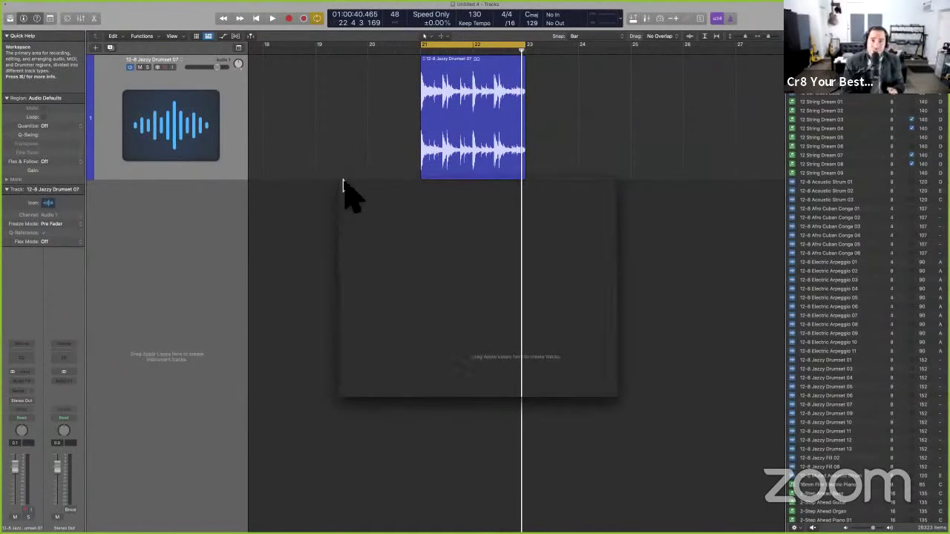